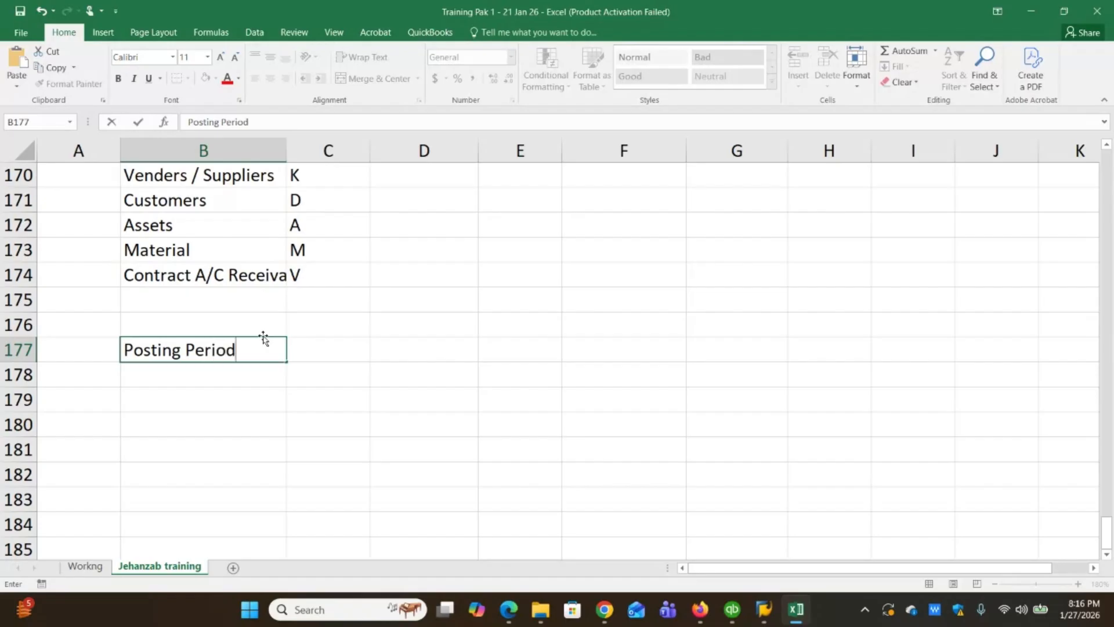
Step: Enter the heading "Posting Periods" in cell B177 of the Jehanzab training sheet
{"action": "type", "text": "s"}
{"action": "key", "text": "Return"}
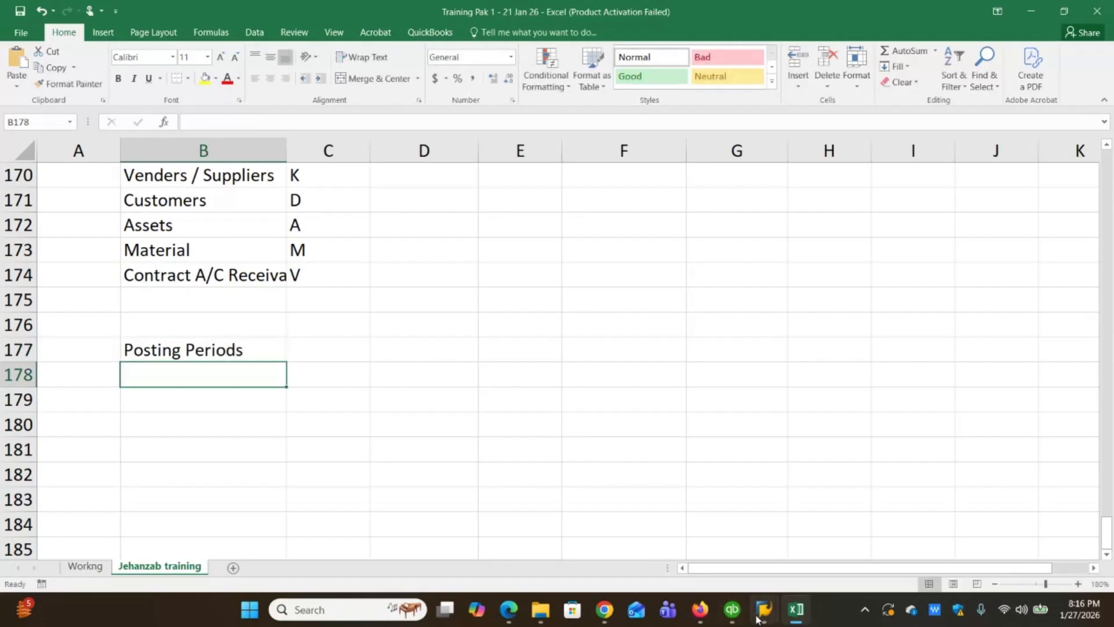
Step: Switch to SAP and open Define Variants for Open Posting Periods under Financial Accounting Global Settings, Ledgers, Fiscal Year and Posting Periods
{"action": "mouse_move", "coordinate": [760, 617]}
{"action": "left_click", "coordinate": [777, 557]}
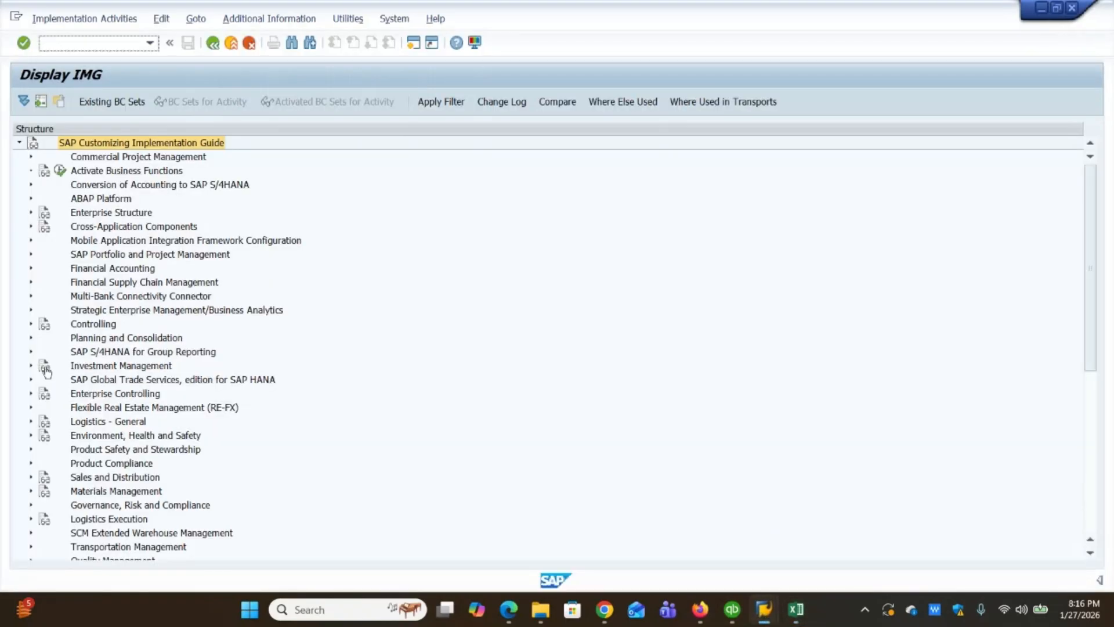
{"action": "left_click", "coordinate": [31, 269]}
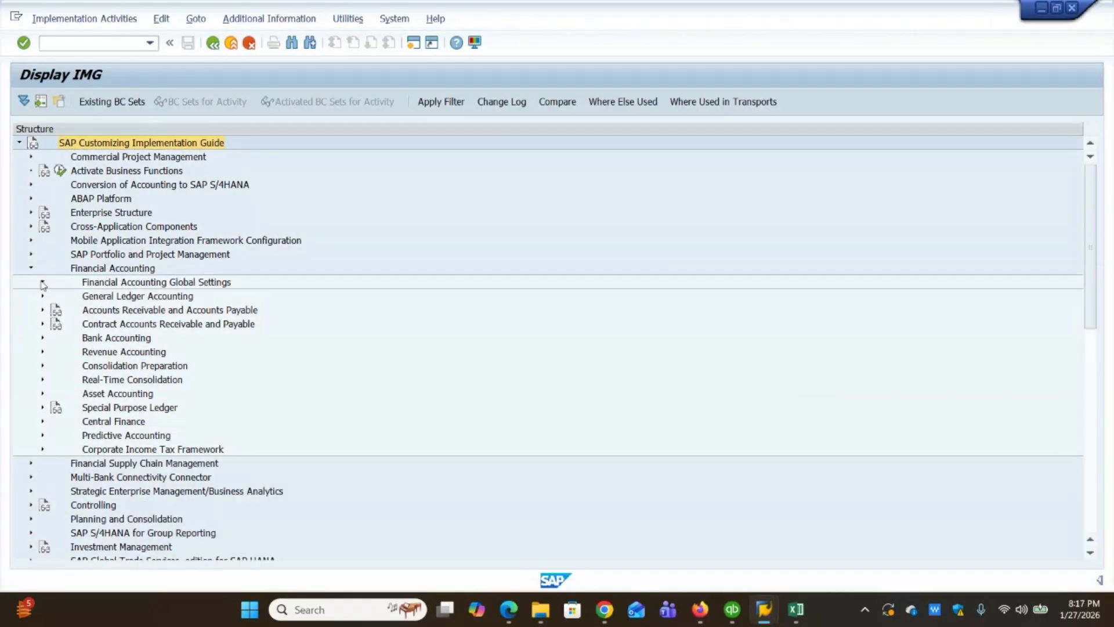
{"action": "left_click", "coordinate": [43, 283]}
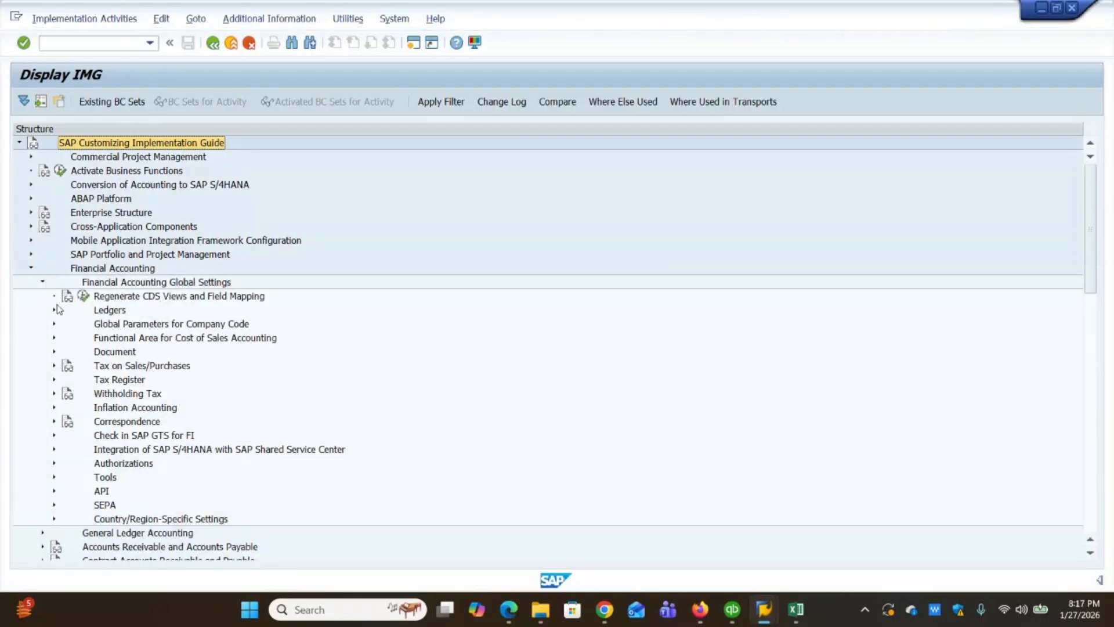
{"action": "left_click", "coordinate": [54, 311]}
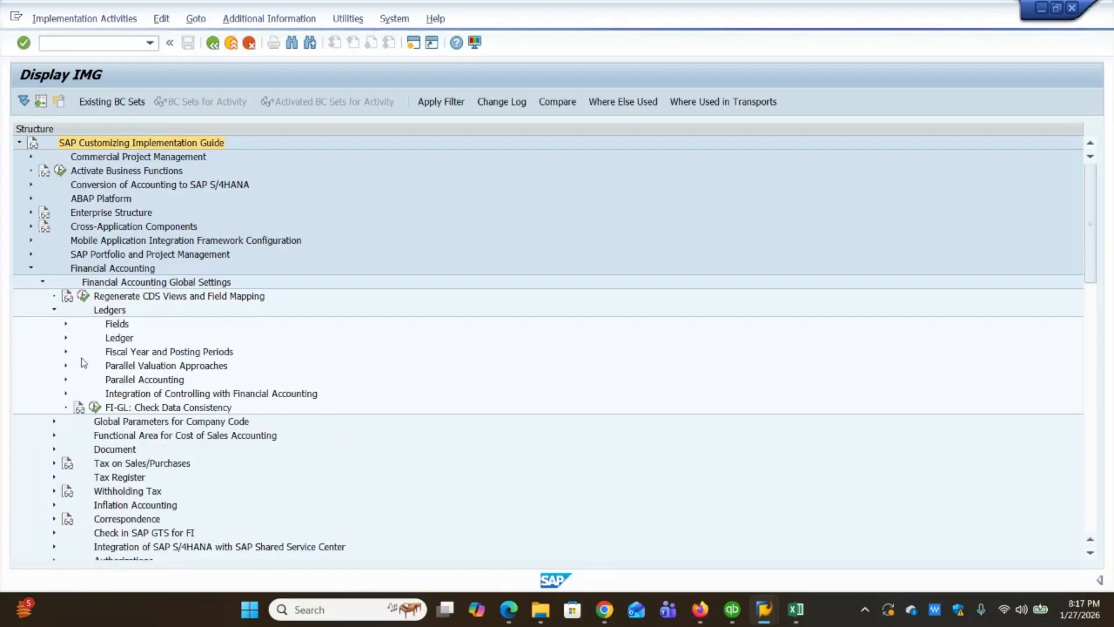
{"action": "left_click", "coordinate": [66, 352]}
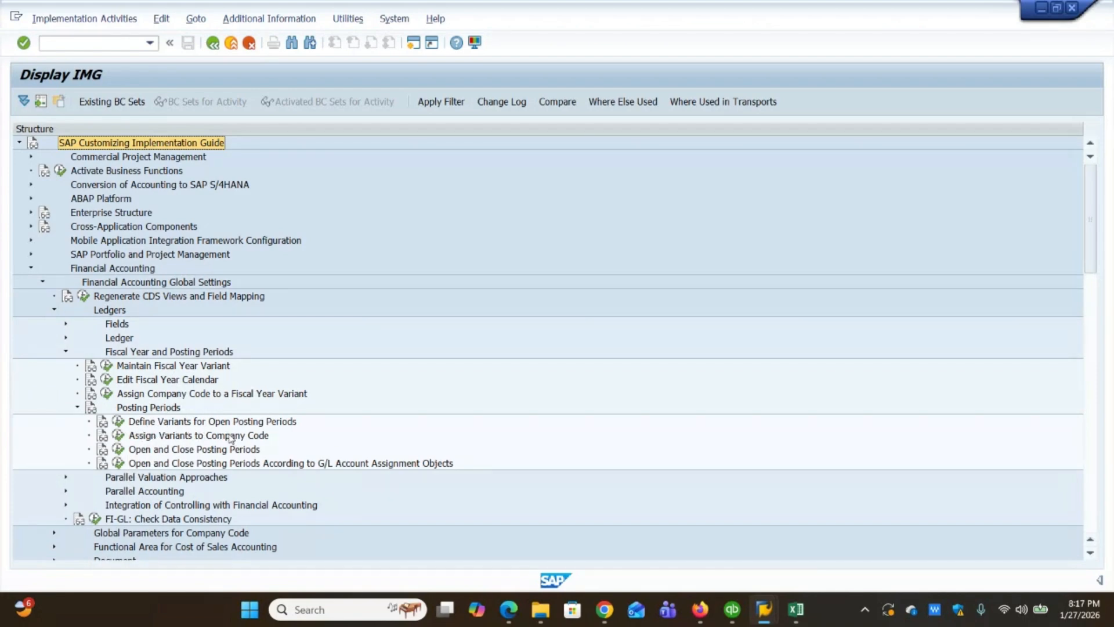
{"action": "left_click", "coordinate": [119, 424]}
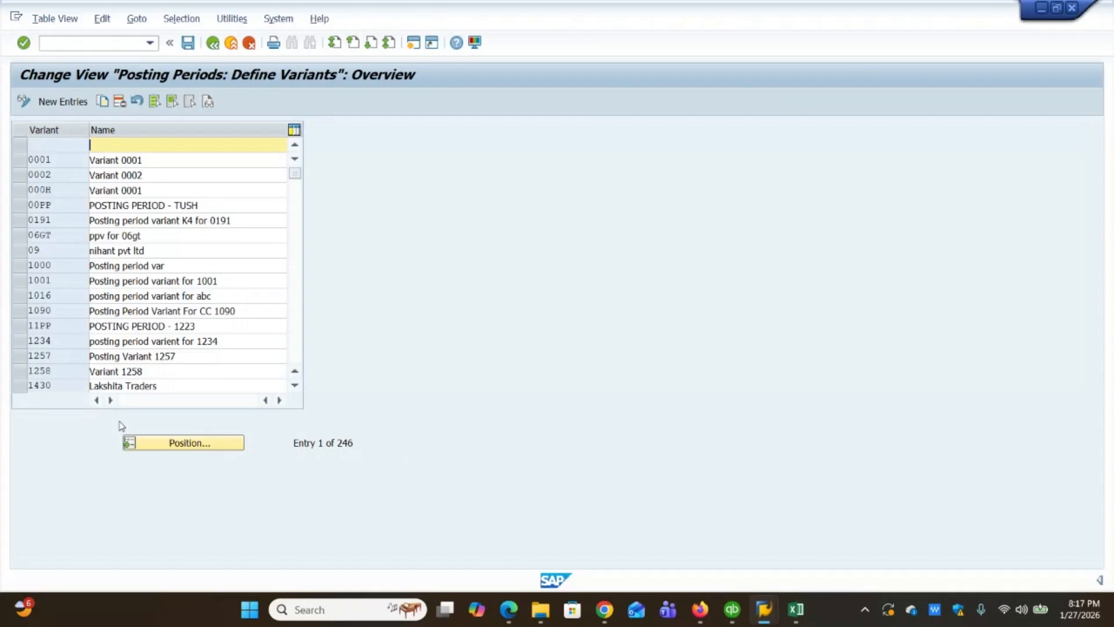
Step: Look up variant YYY in the list of posting period variants
{"action": "left_click", "coordinate": [166, 453]}
{"action": "type", "text": "YYY"}
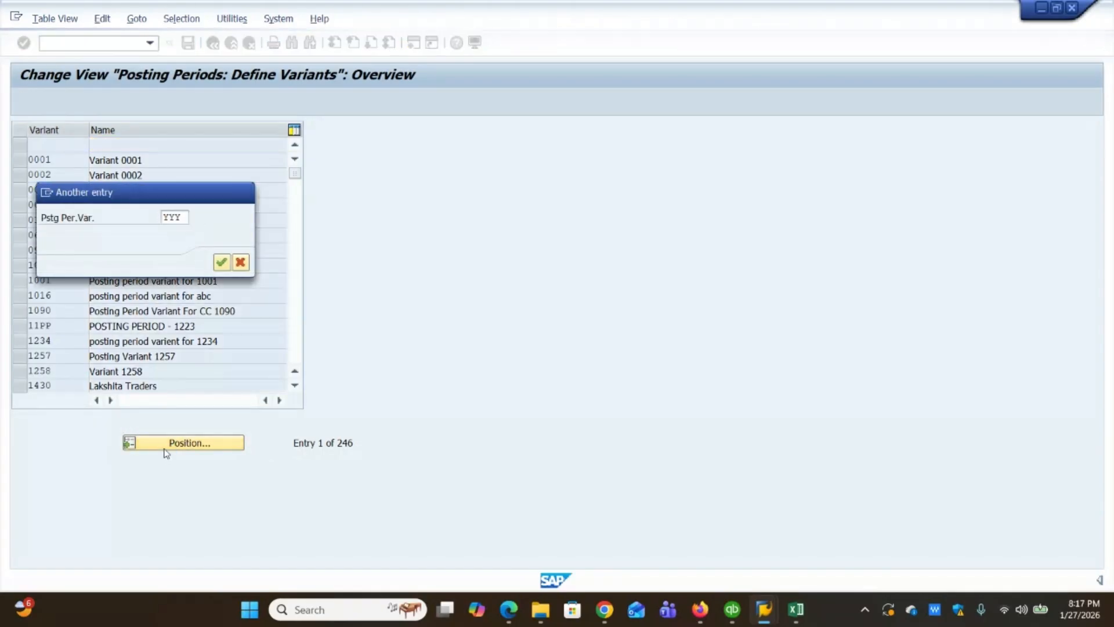
{"action": "key", "text": "Return"}
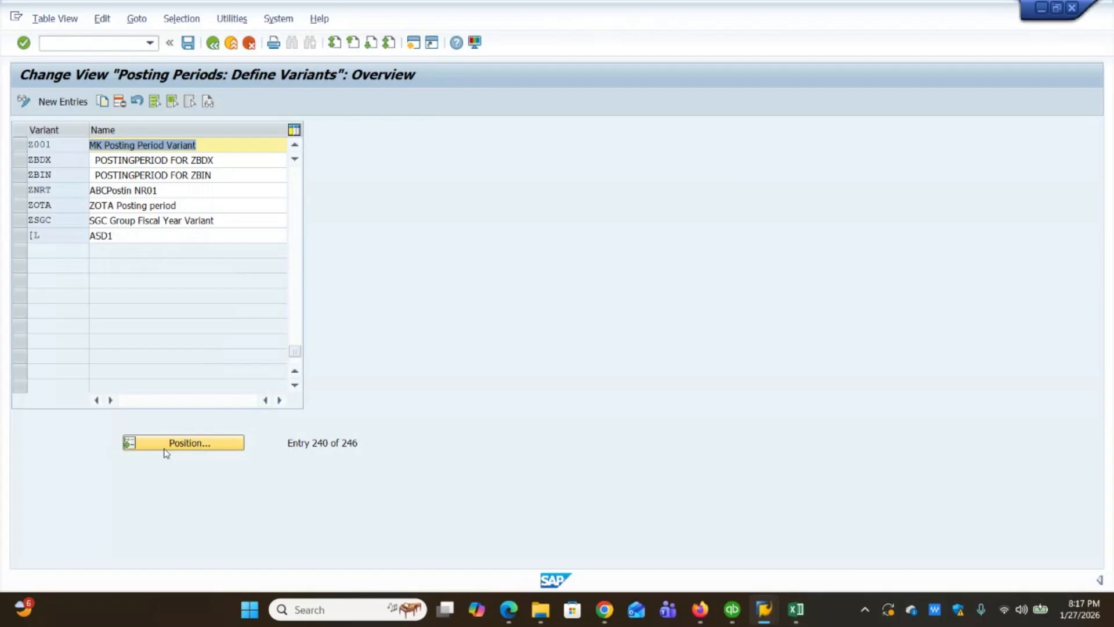
Step: Create variant YYY named "YYY- Posting Periods", save it to the proposed customizing request, and return to the implementation guide
{"action": "left_click", "coordinate": [48, 101]}
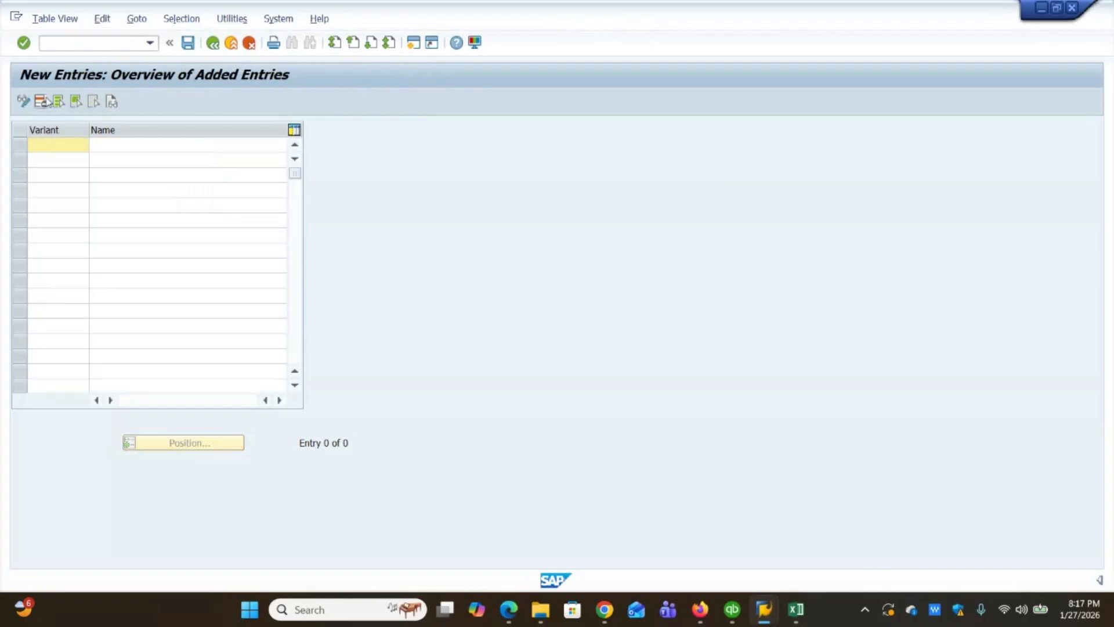
{"action": "key", "text": "Tab"}
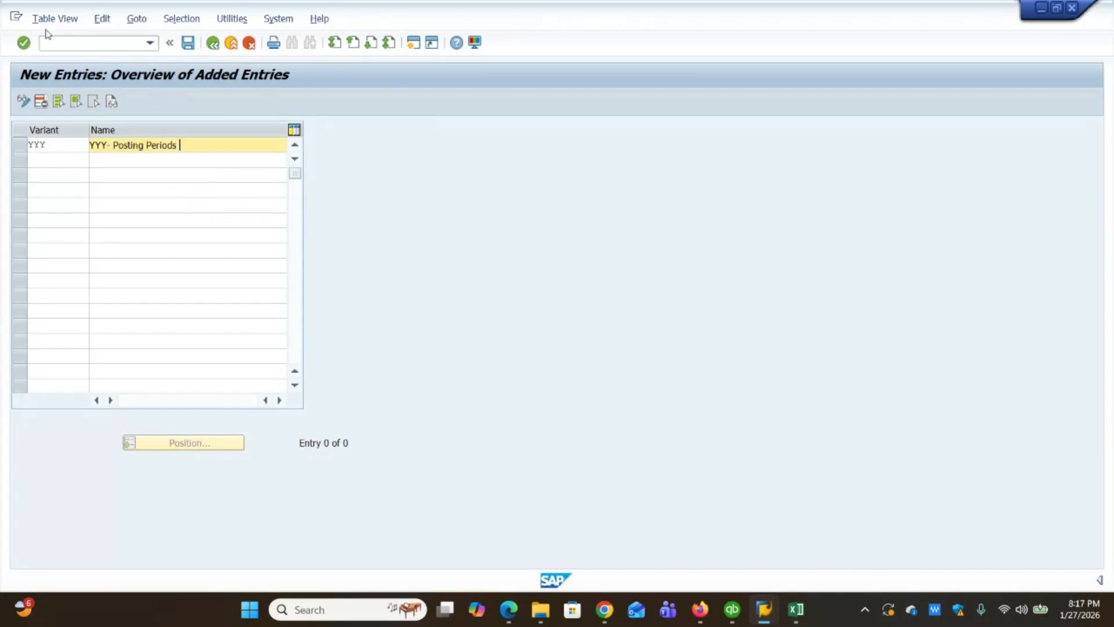
{"action": "left_click", "coordinate": [188, 45]}
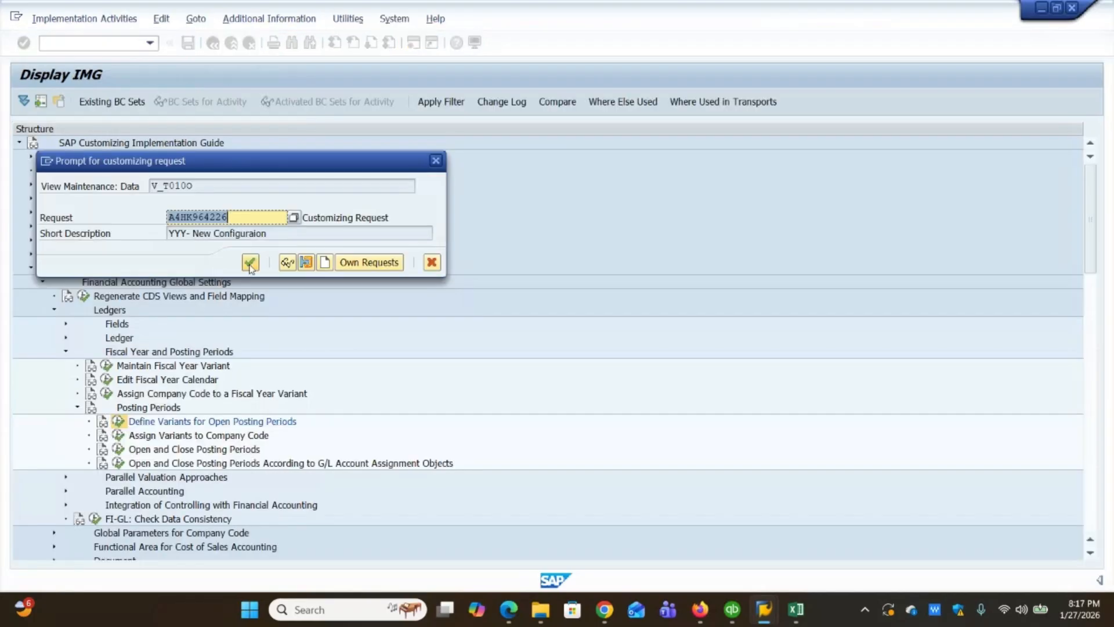
{"action": "left_click", "coordinate": [251, 263]}
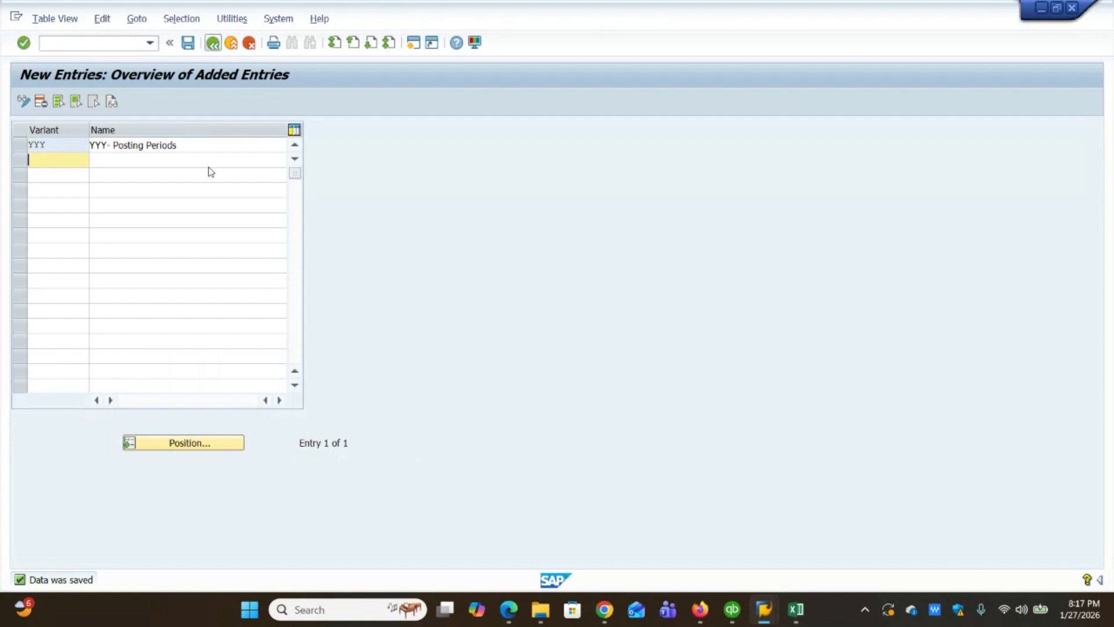
{"action": "key", "text": "F3"}
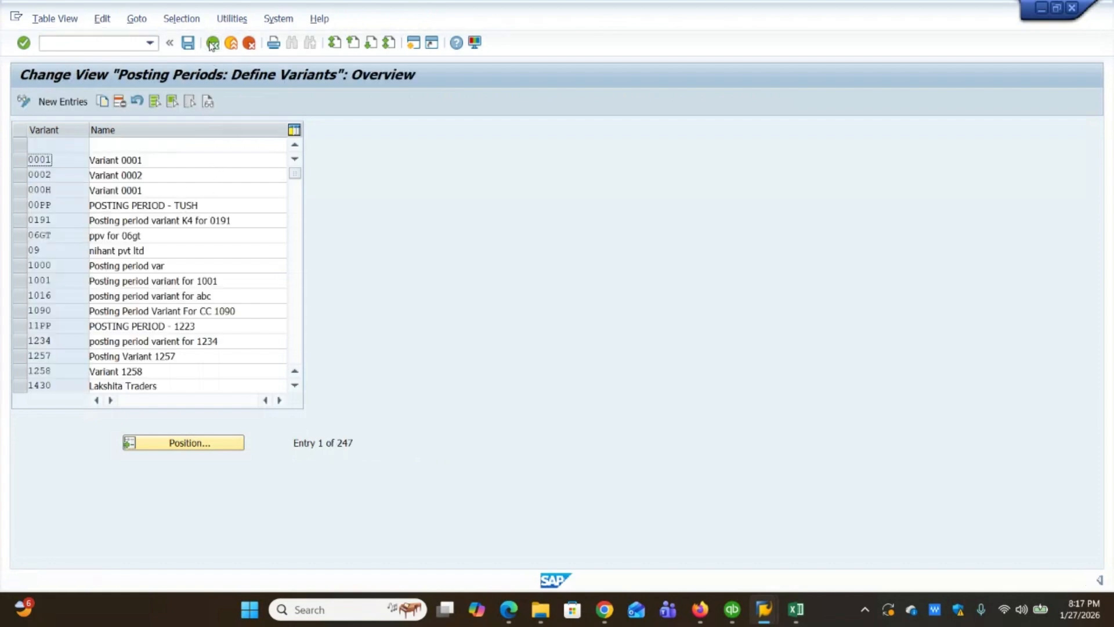
{"action": "left_click", "coordinate": [213, 44]}
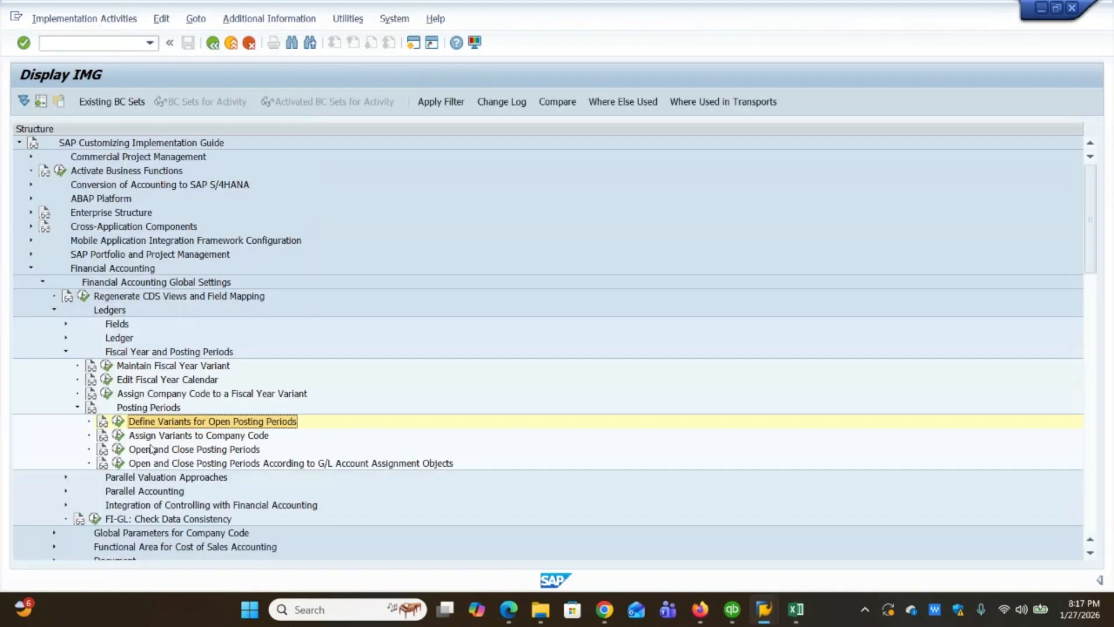
Step: Try to open Assign Variants to Company Code, and use transaction SM12 to search for the locks held by user S4NEW5
{"action": "left_click", "coordinate": [119, 436]}
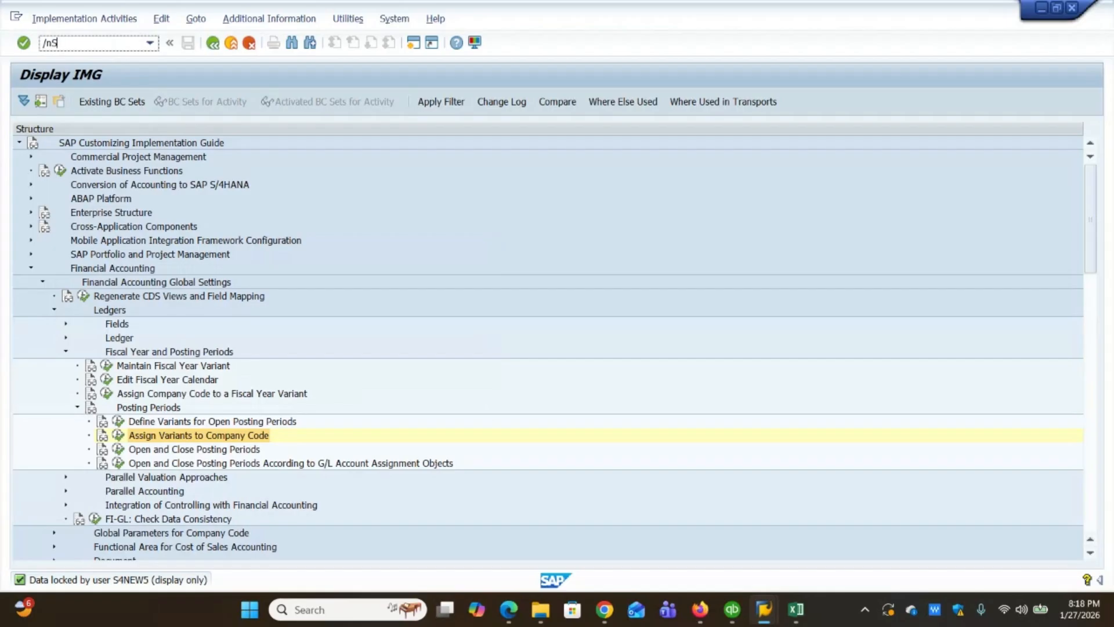
{"action": "left_click", "coordinate": [121, 49]}
{"action": "type", "text": "/nSM12"}
{"action": "key", "text": "Return"}
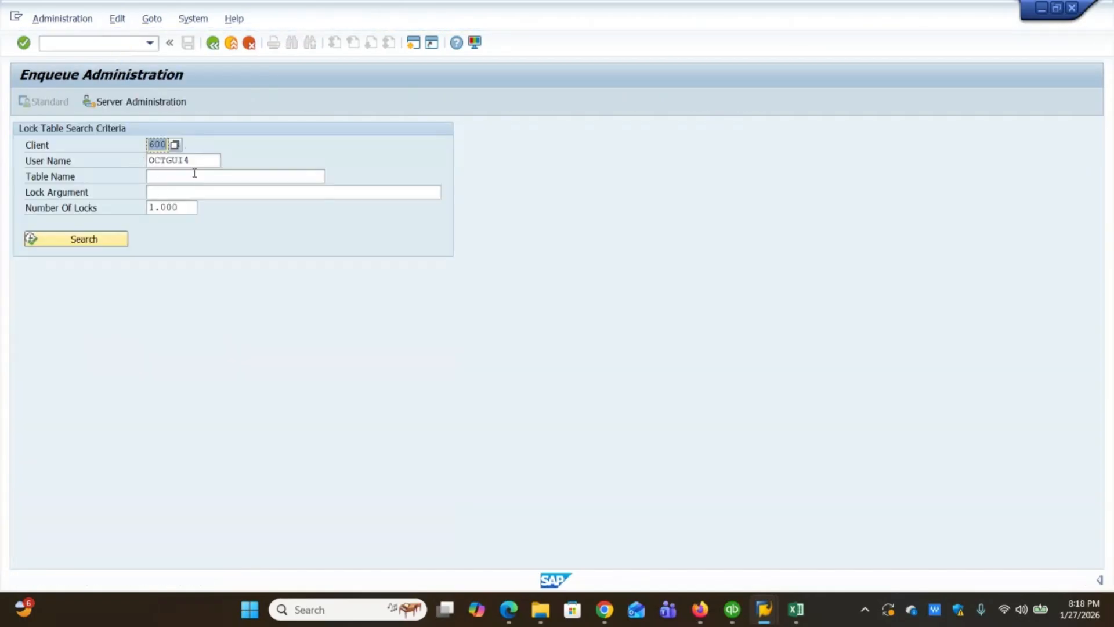
{"action": "left_click", "coordinate": [190, 160]}
{"action": "type", "text": "S4NEW5"}
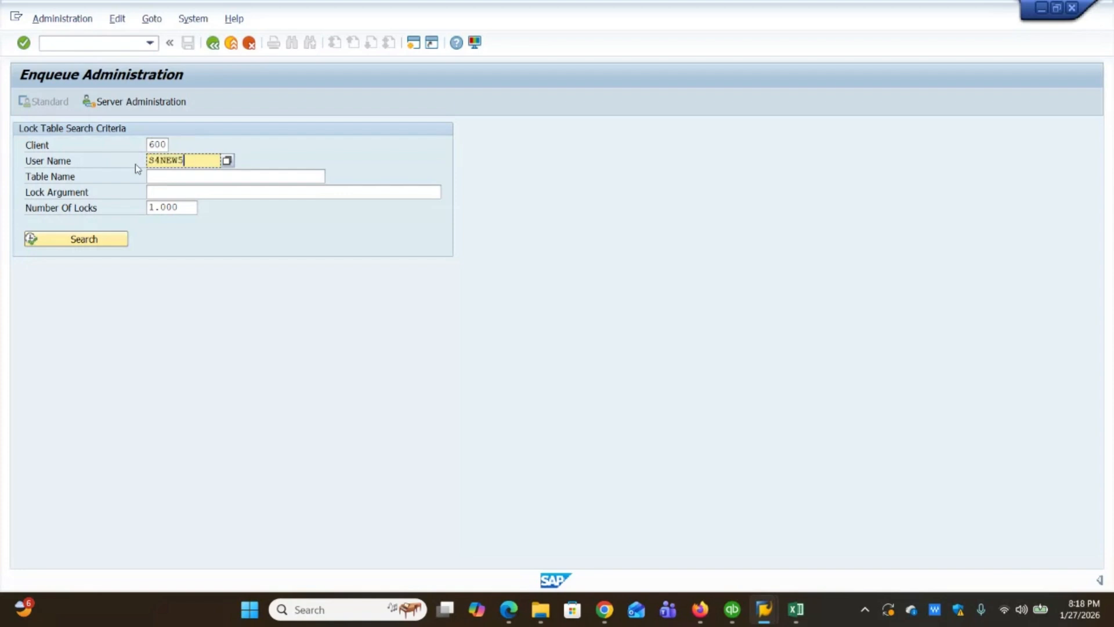
{"action": "left_click", "coordinate": [100, 238]}
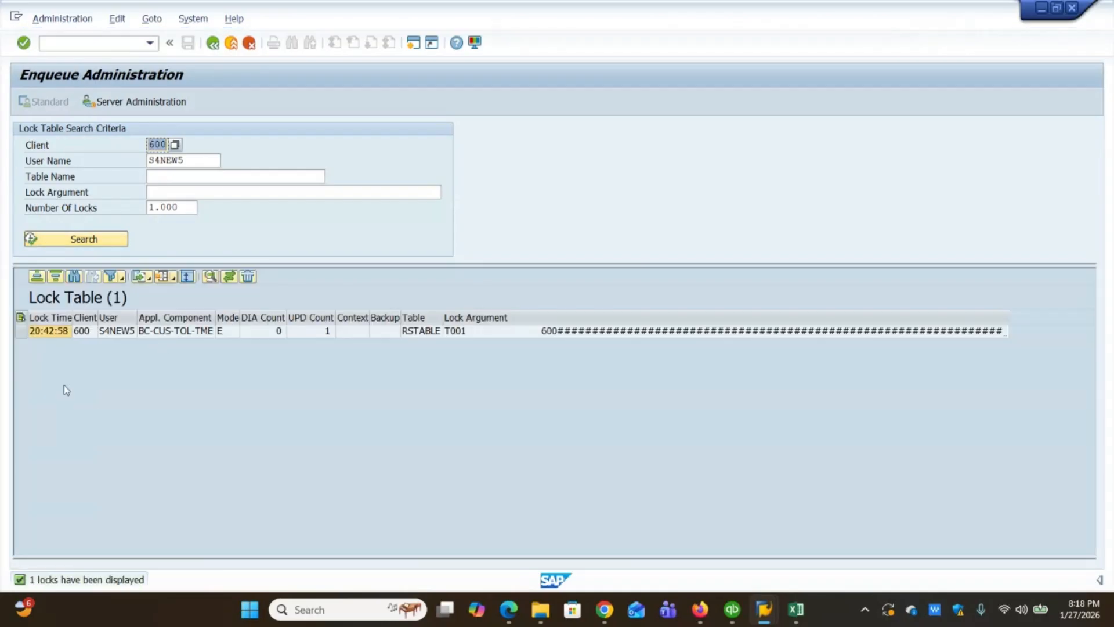
Step: Delete the T001 table lock held by user S4NEW5
{"action": "left_click", "coordinate": [22, 330]}
{"action": "left_click", "coordinate": [246, 279]}
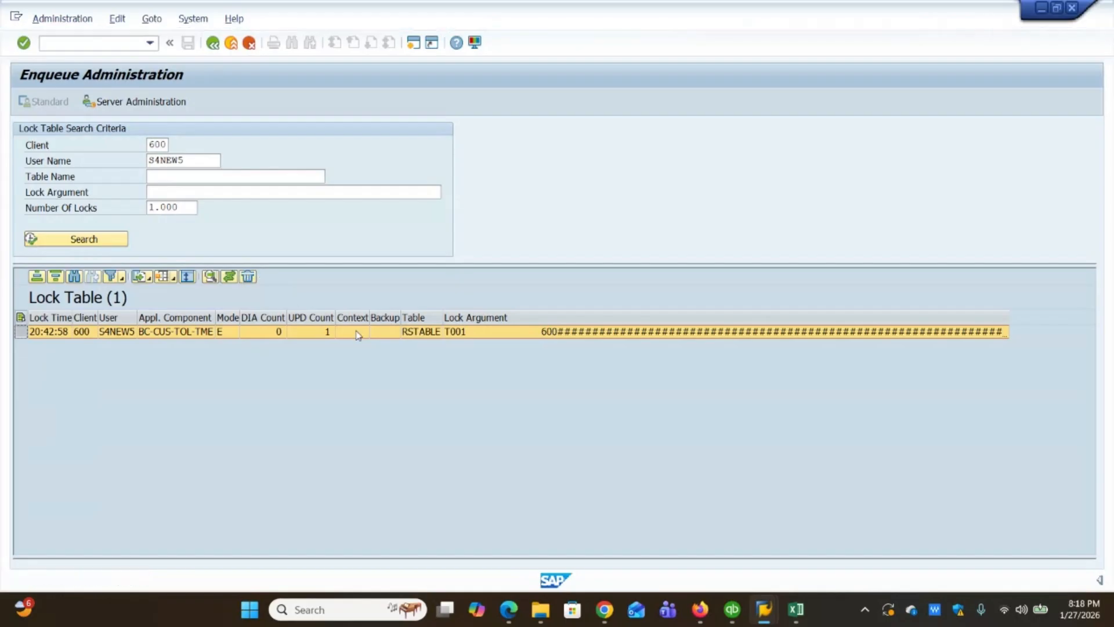
{"action": "left_click", "coordinate": [248, 277]}
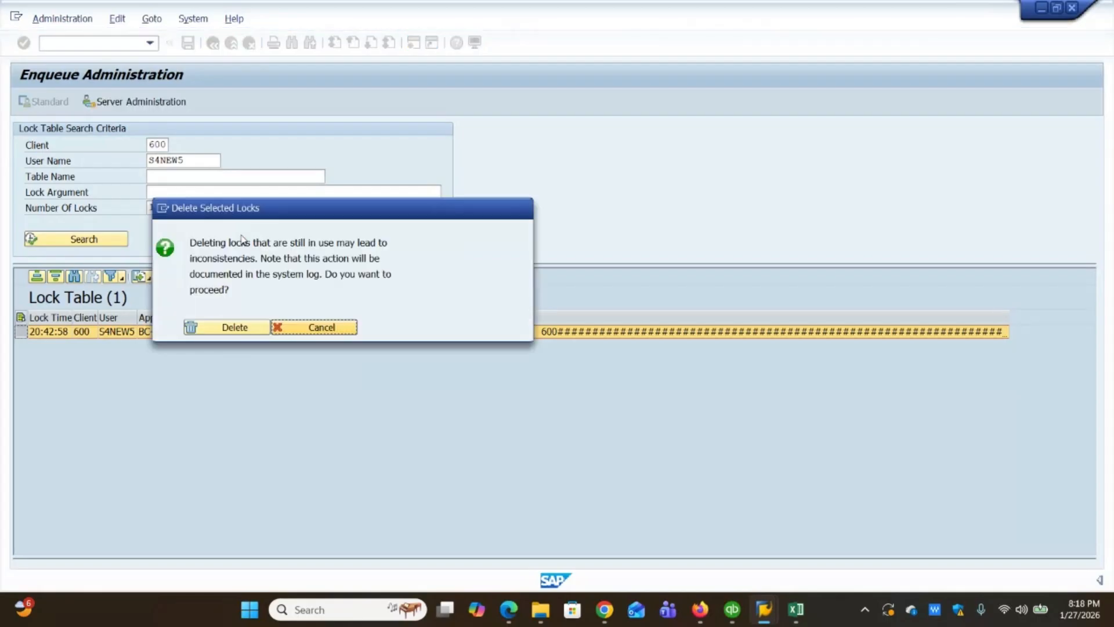
{"action": "left_click", "coordinate": [233, 327]}
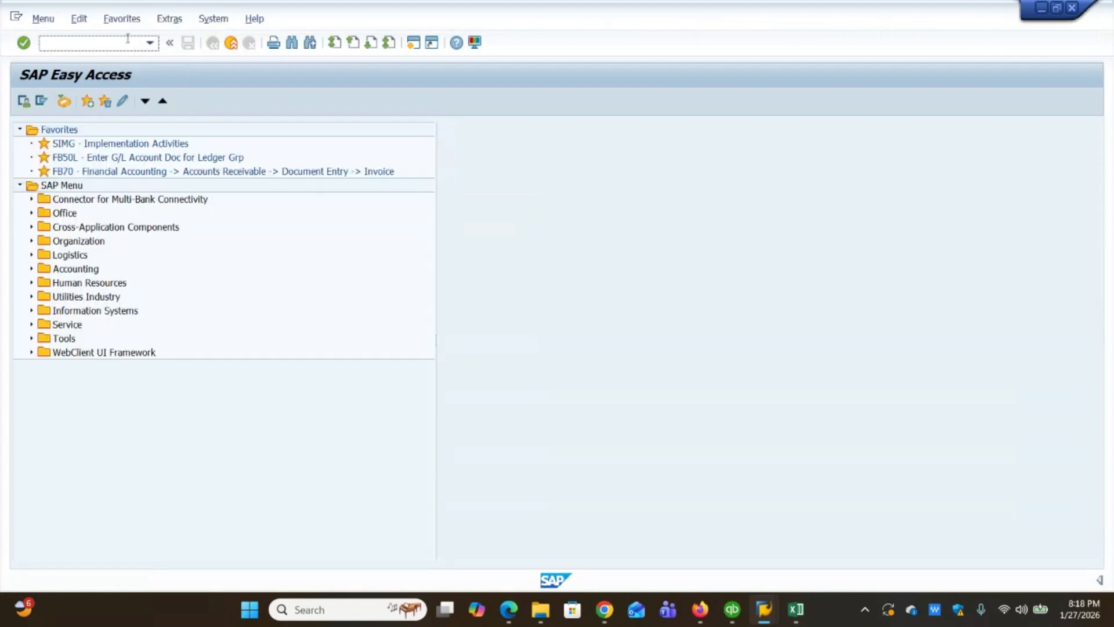
Step: Reopen the customizing guide and expand Financial Accounting Global Settings, Ledgers, down to Fiscal Year and Posting Periods
{"action": "key", "text": "Return"}
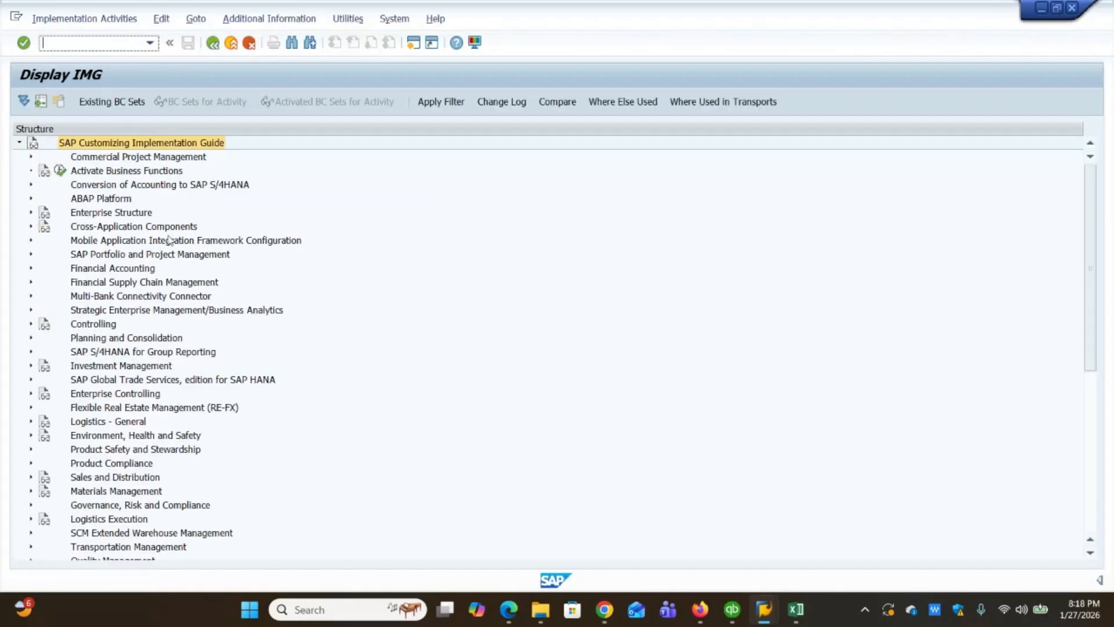
{"action": "left_click", "coordinate": [31, 268]}
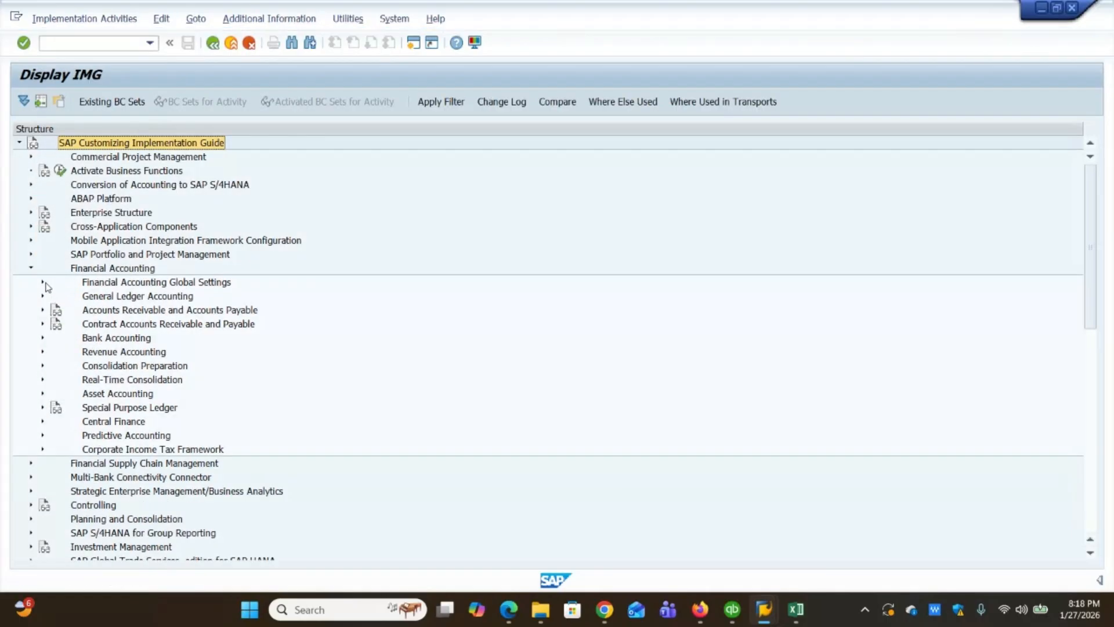
{"action": "left_click", "coordinate": [43, 283]}
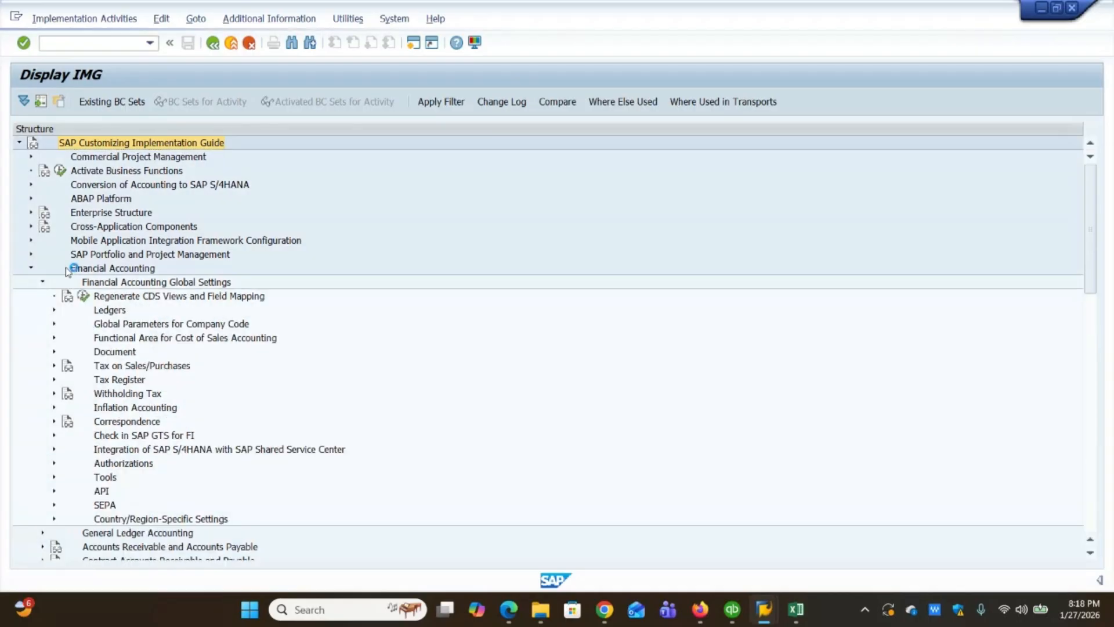
{"action": "left_click", "coordinate": [54, 311]}
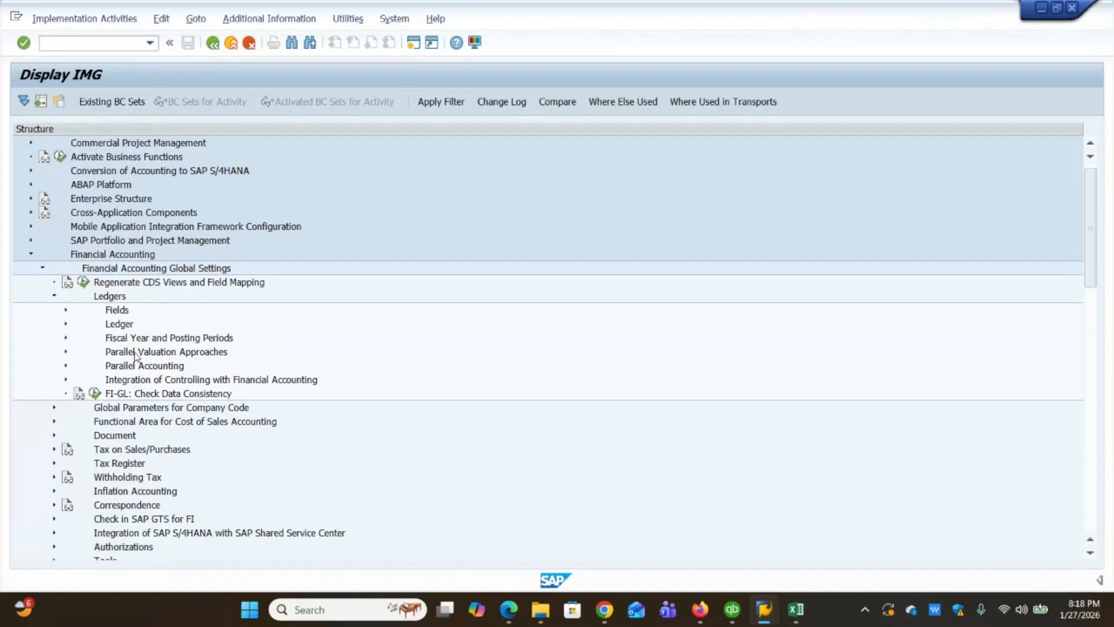
{"action": "left_click", "coordinate": [65, 338]}
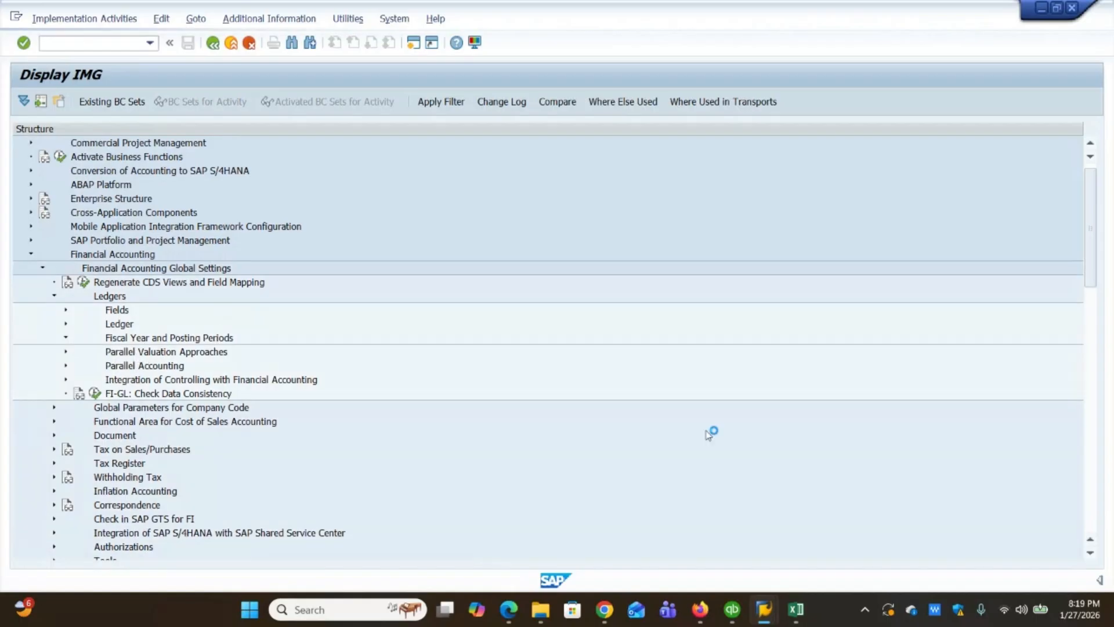
Step: Check the Google Meet call and the Awesome Screenshot recording timer in Chrome, and switch back to SAP
{"action": "mouse_move", "coordinate": [605, 600]}
{"action": "left_click", "coordinate": [484, 512]}
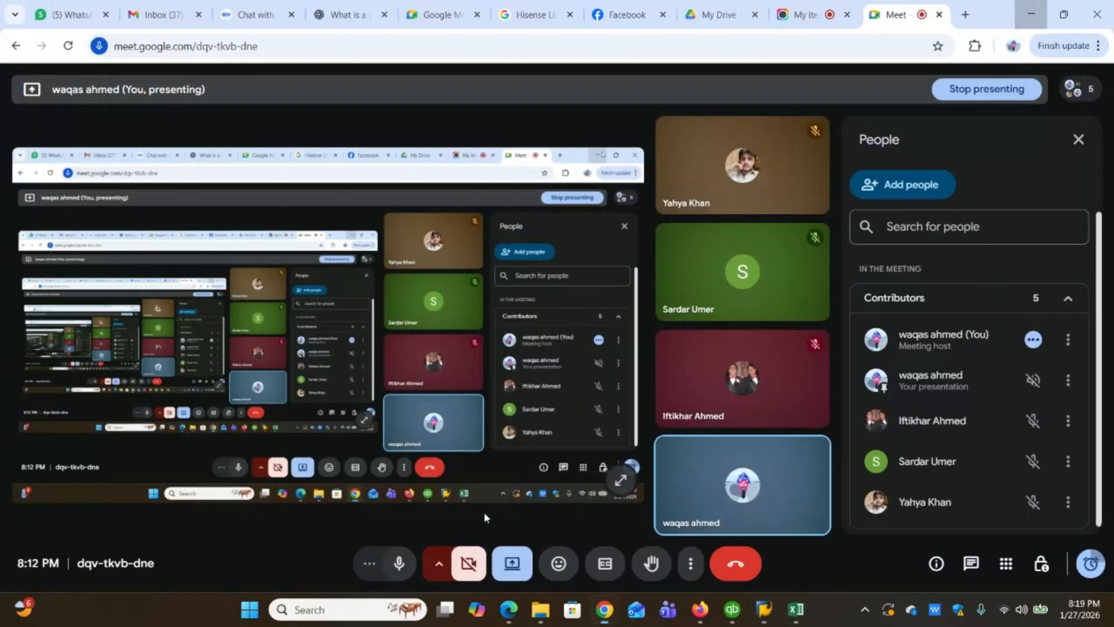
{"action": "left_click", "coordinate": [804, 15]}
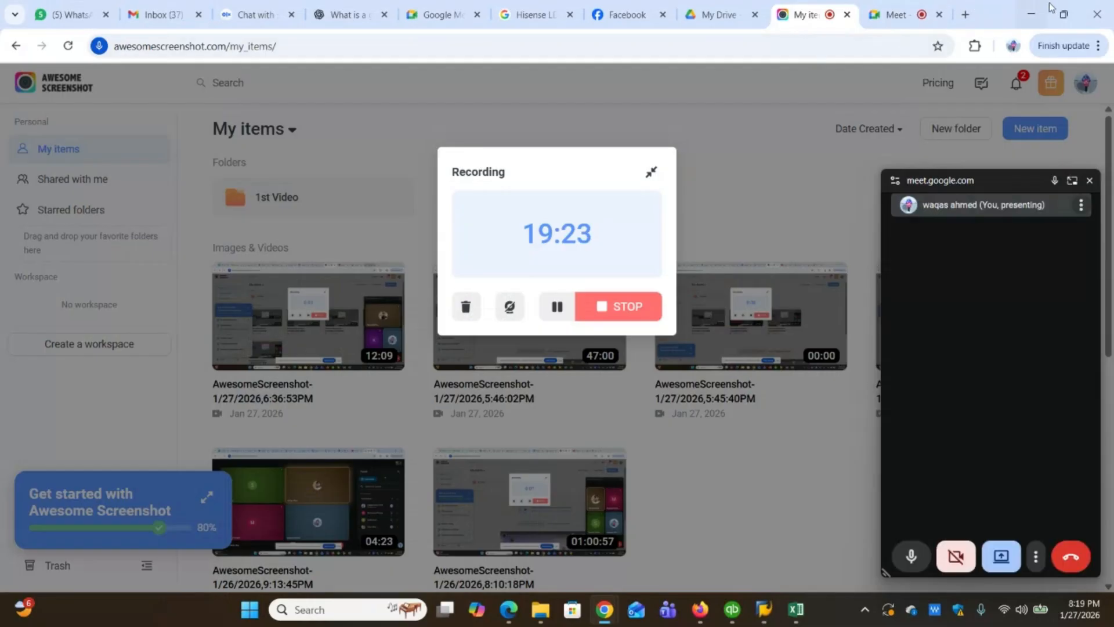
{"action": "key", "text": "alt+Tab"}
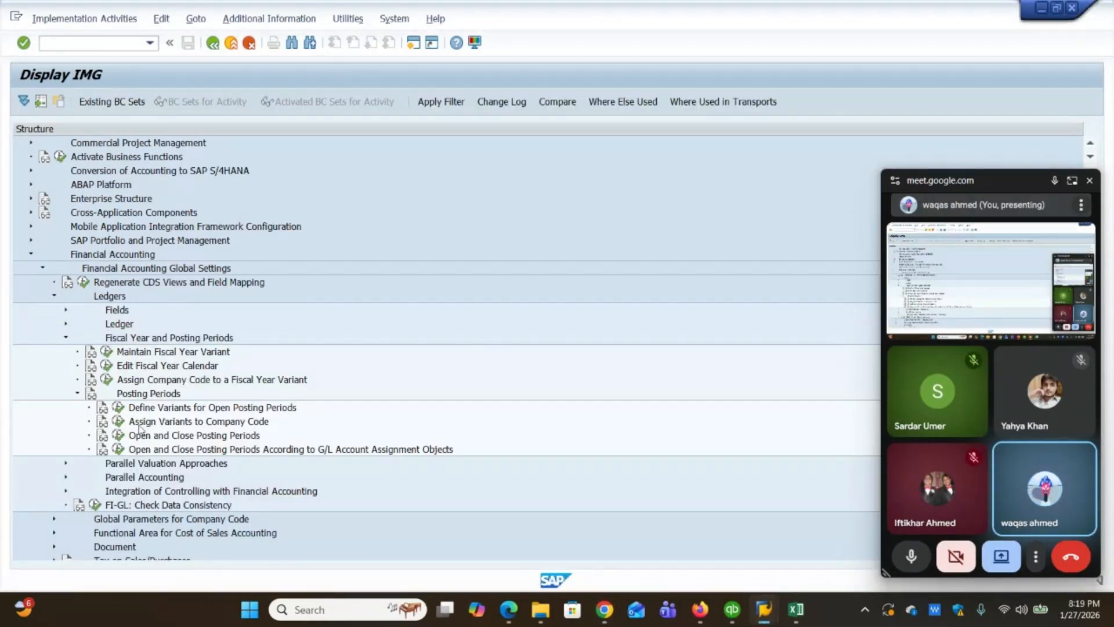
Step: Open Assign Variants to Company Code in the customizing guide and position the list at company code YYY
{"action": "double_click", "coordinate": [184, 419]}
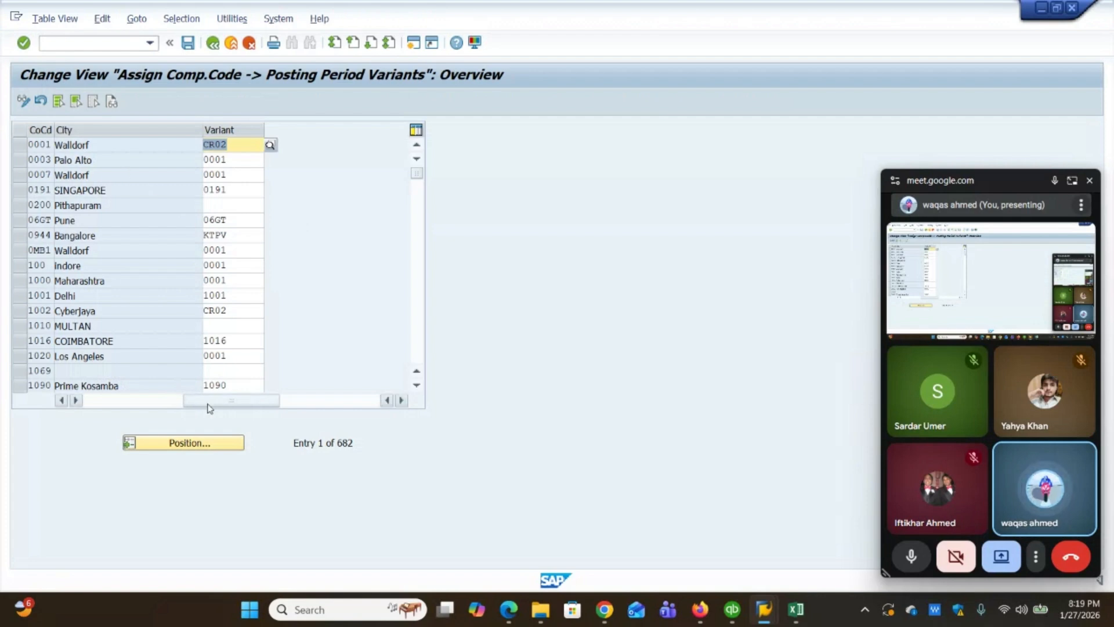
{"action": "left_click", "coordinate": [207, 445]}
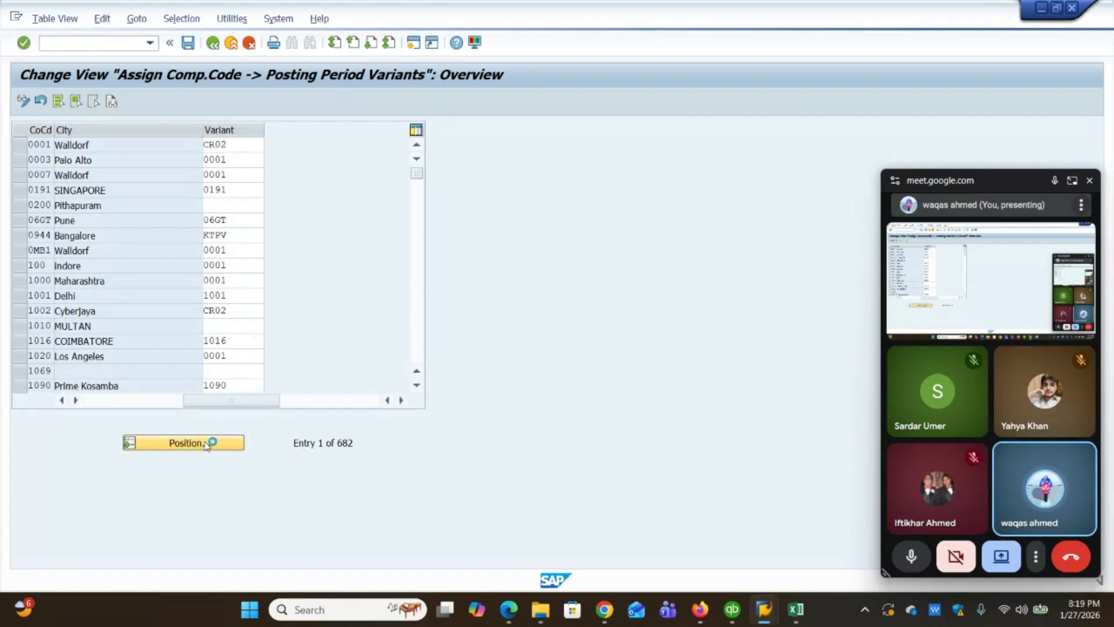
{"action": "type", "text": "YY"}
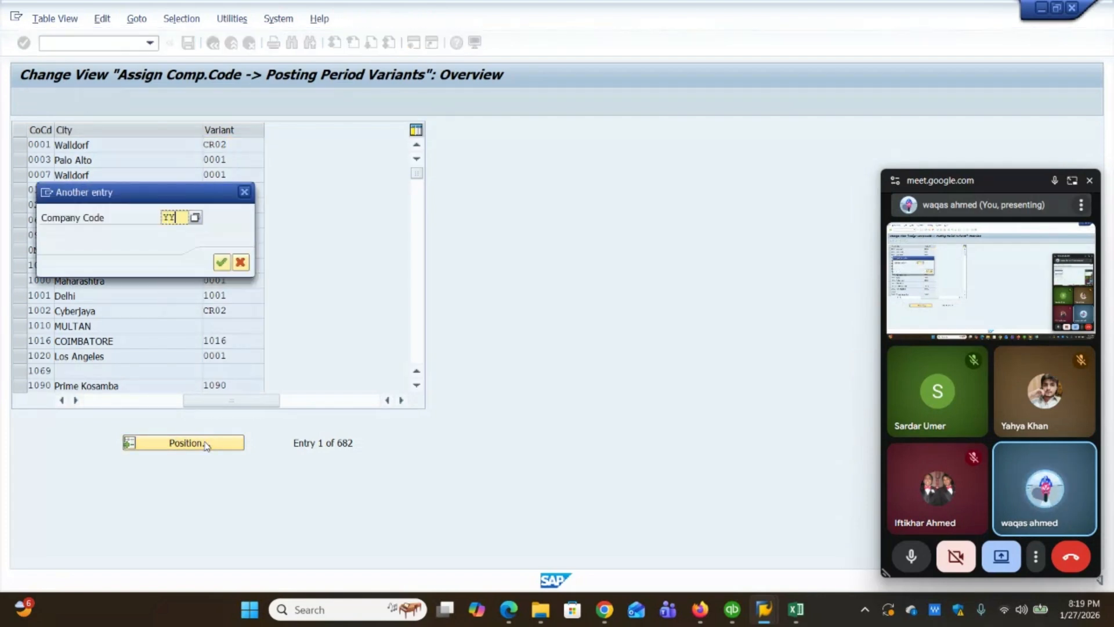
{"action": "type", "text": "Y"}
{"action": "key", "text": "Return"}
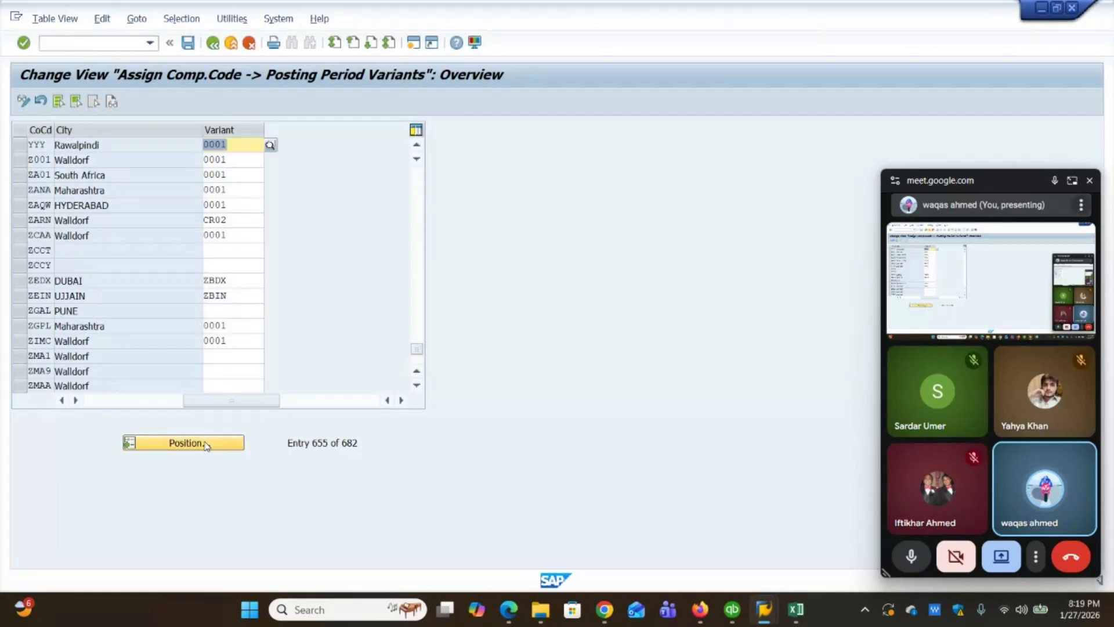
Step: Assign posting period variant YYY to company code YYY, save it under the proposed customizing request, and return to the guide
{"action": "type", "text": "YYY"}
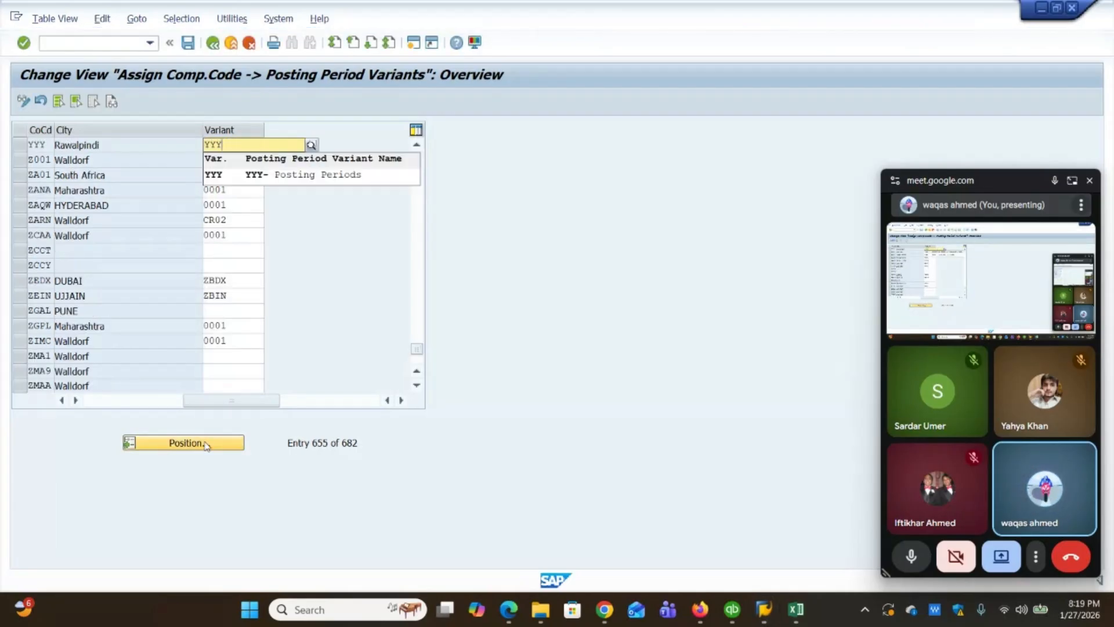
{"action": "key", "text": "Return"}
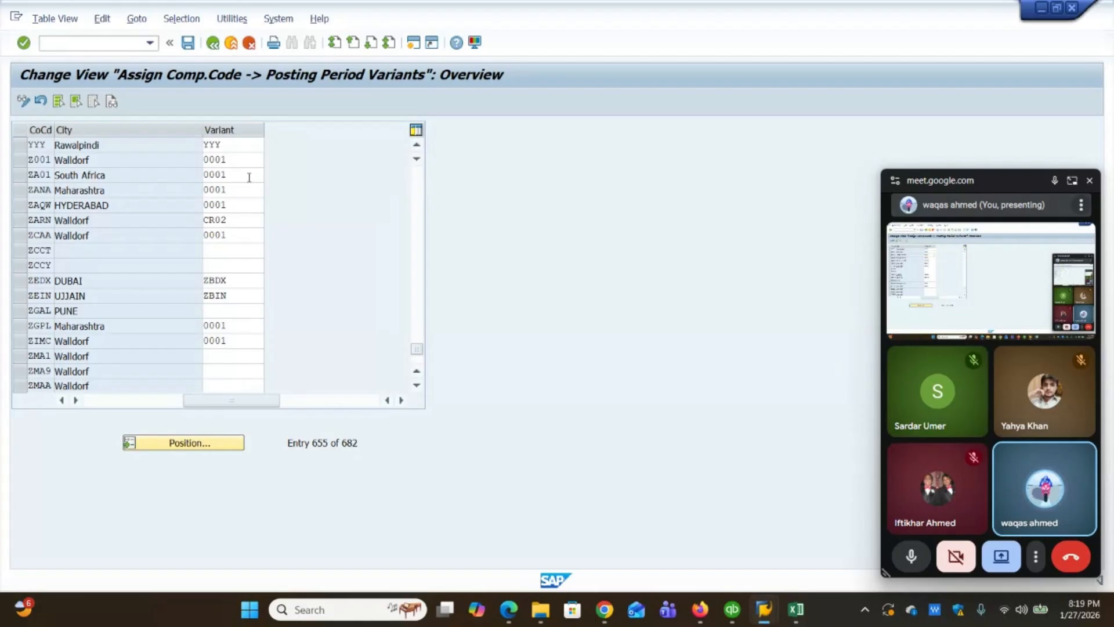
{"action": "left_click", "coordinate": [191, 46]}
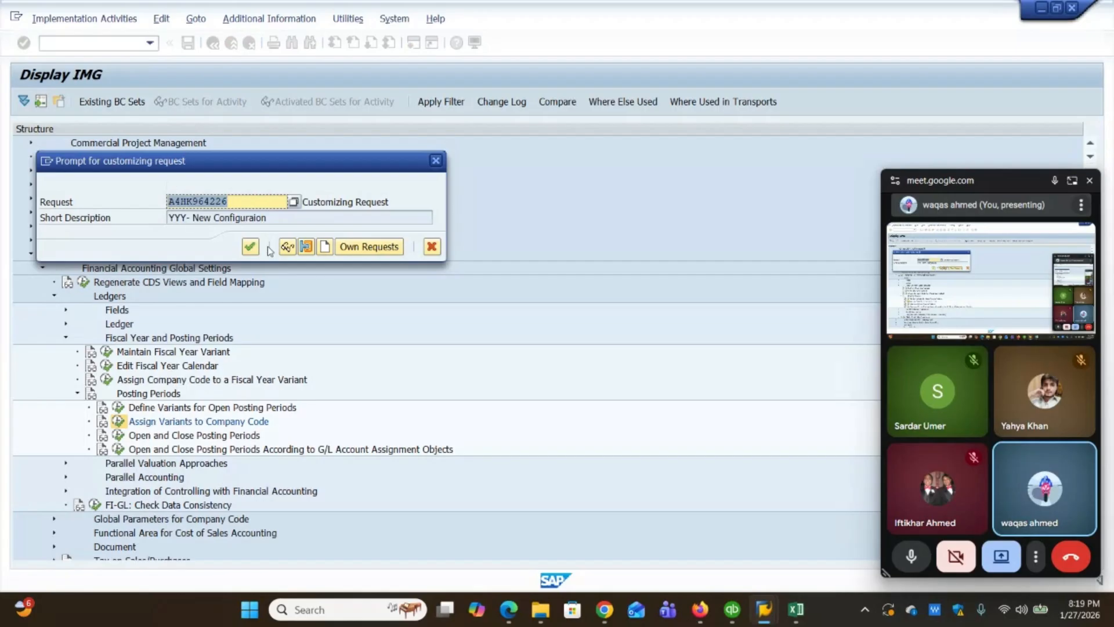
{"action": "left_click", "coordinate": [250, 246]}
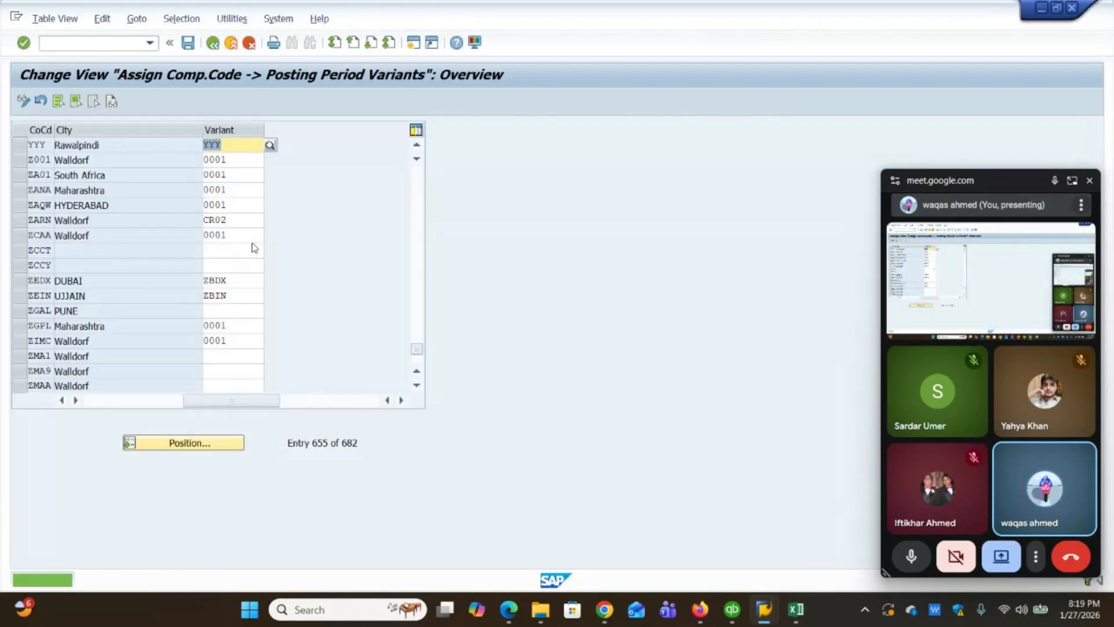
{"action": "left_click", "coordinate": [212, 45]}
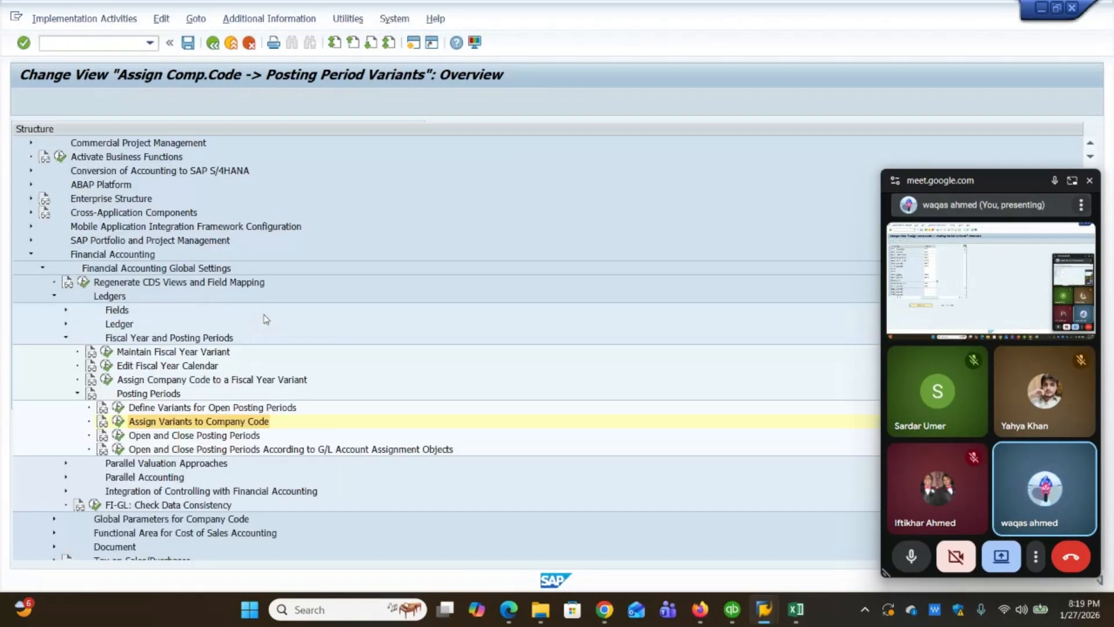
Step: Open the Open and Close Posting Periods activity for posting period variant YYY
{"action": "left_click", "coordinate": [119, 437]}
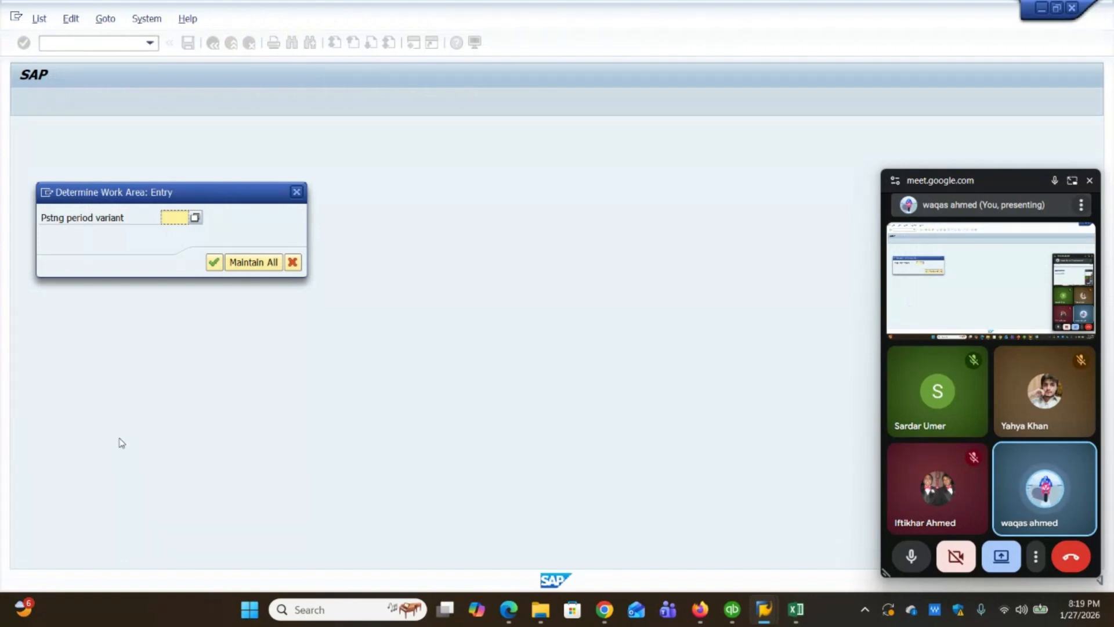
{"action": "type", "text": "YYY"}
{"action": "key", "text": "Return"}
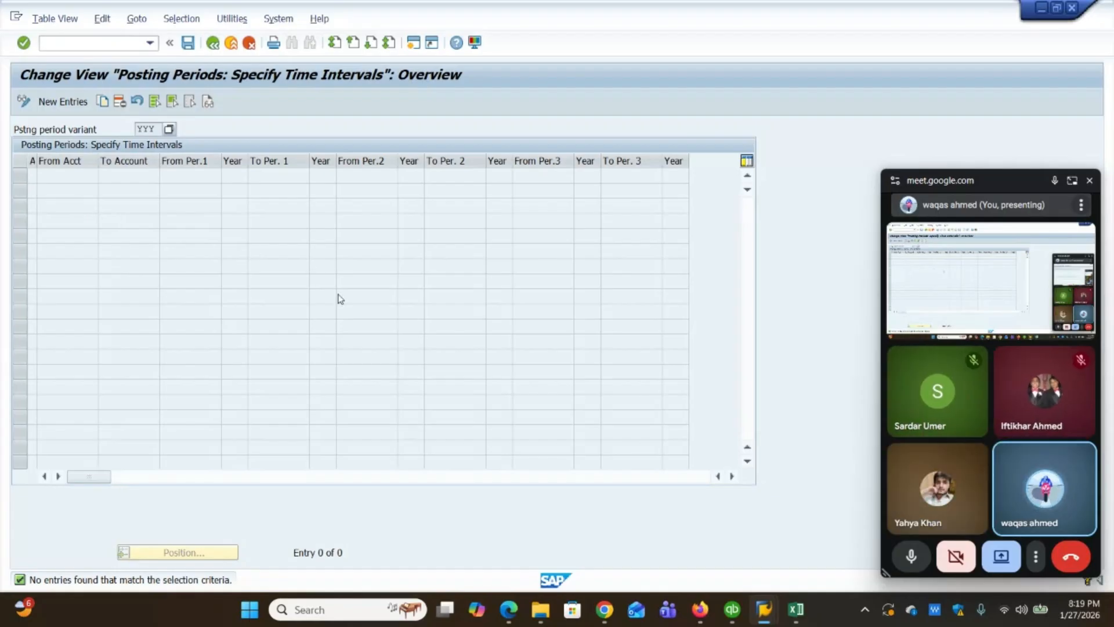
Step: Check the recording timer and Google Meet call in Chrome, hide the call's participant list, and return to SAP
{"action": "left_click", "coordinate": [604, 609]}
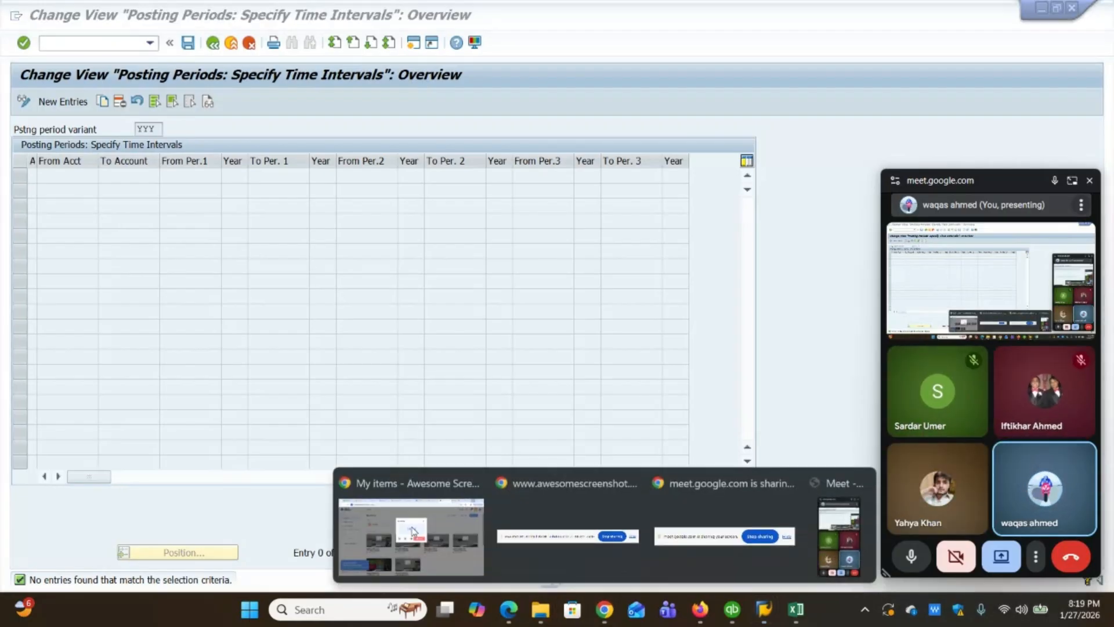
{"action": "left_click", "coordinate": [473, 552]}
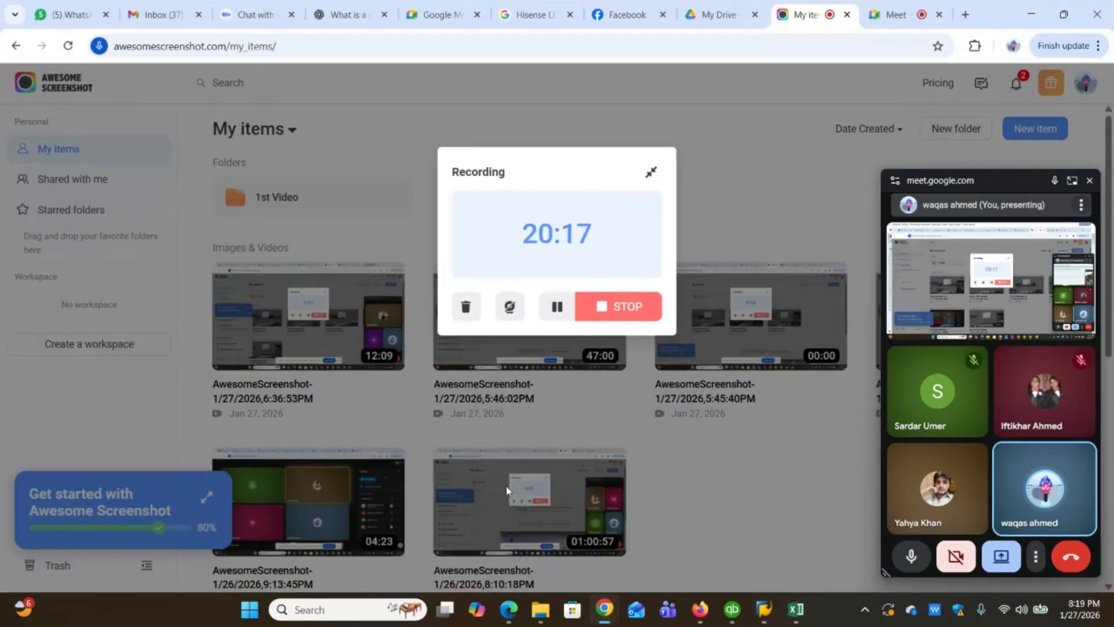
{"action": "left_click", "coordinate": [896, 15]}
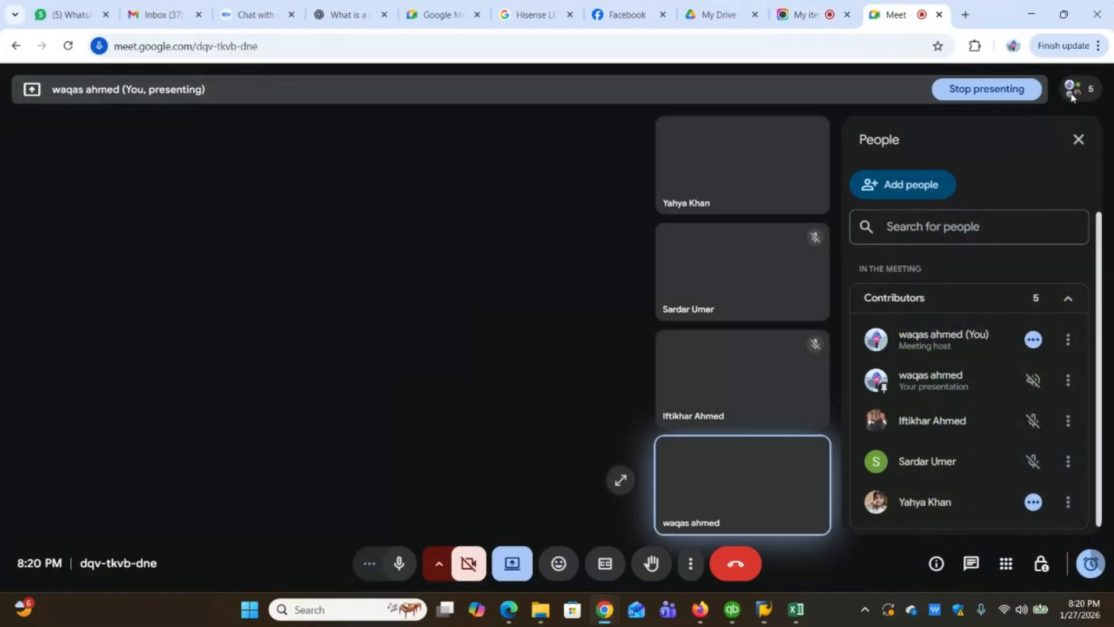
{"action": "left_click", "coordinate": [1073, 92]}
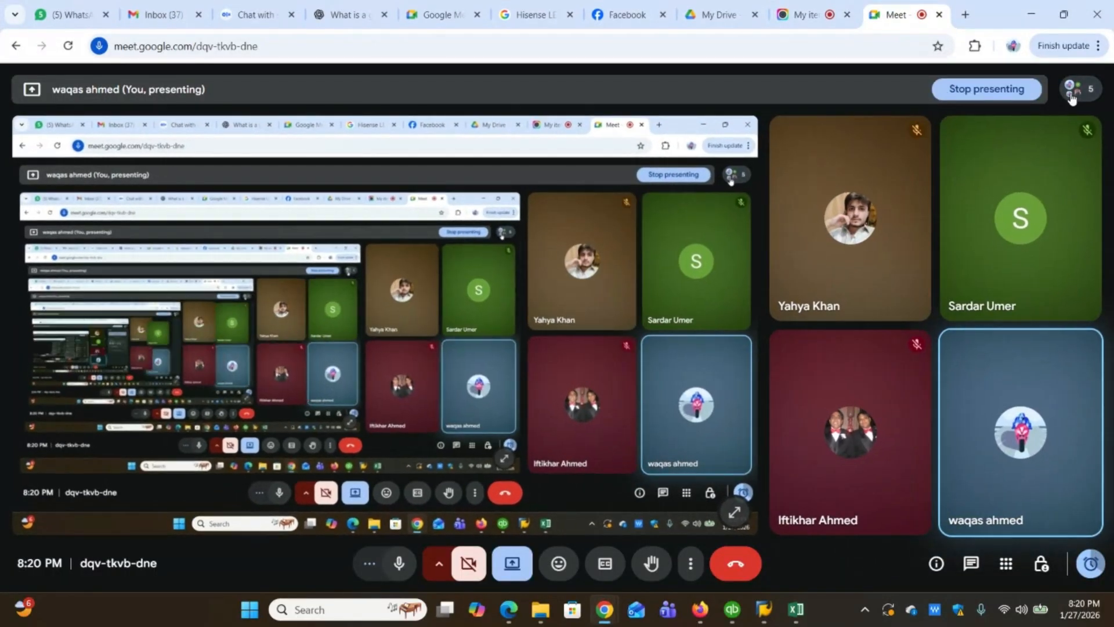
{"action": "left_click", "coordinate": [1031, 14]}
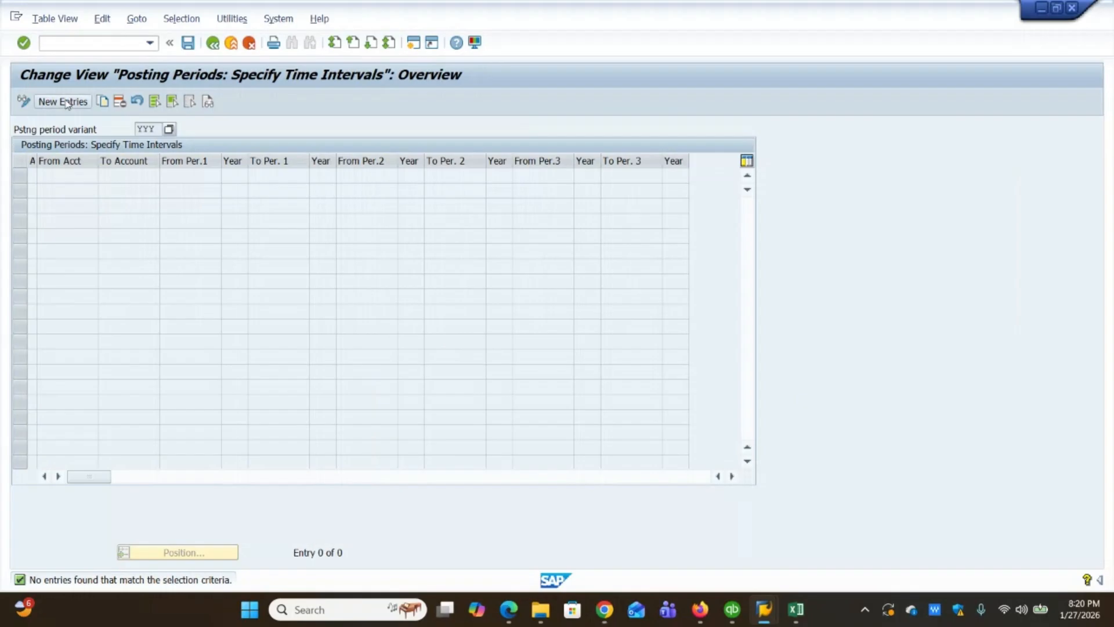
Step: Start new entries for variant YYY and add a G/L accounts row, type S, with To Account zzzzzzzz
{"action": "left_click", "coordinate": [66, 103]}
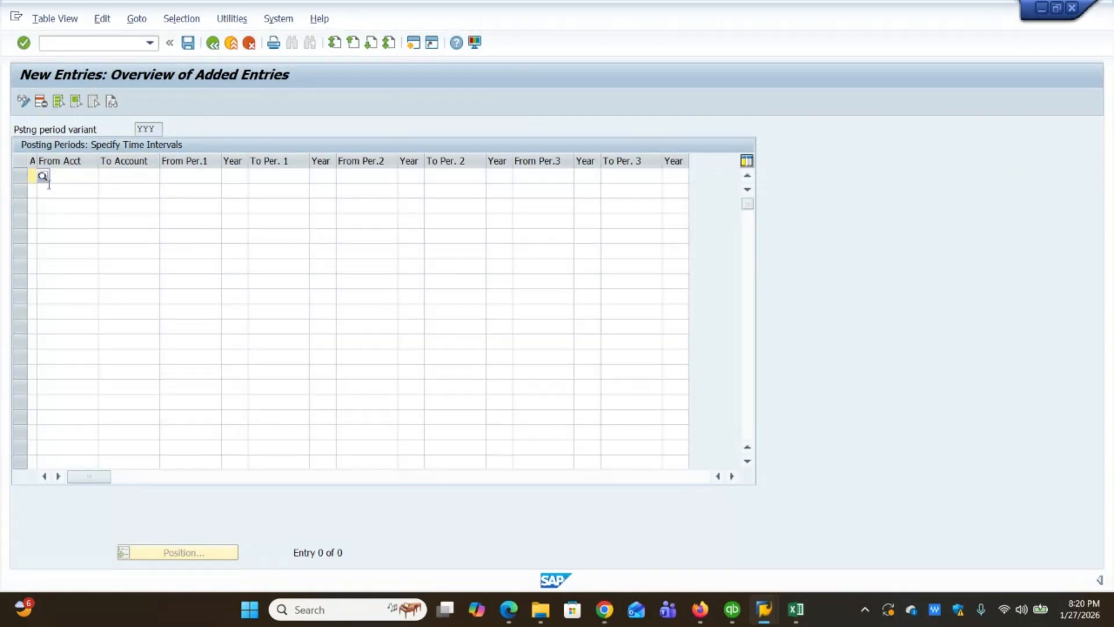
{"action": "left_click_drag", "start_coordinate": [36, 160], "coordinate": [53, 161]}
{"action": "key", "text": "F4"}
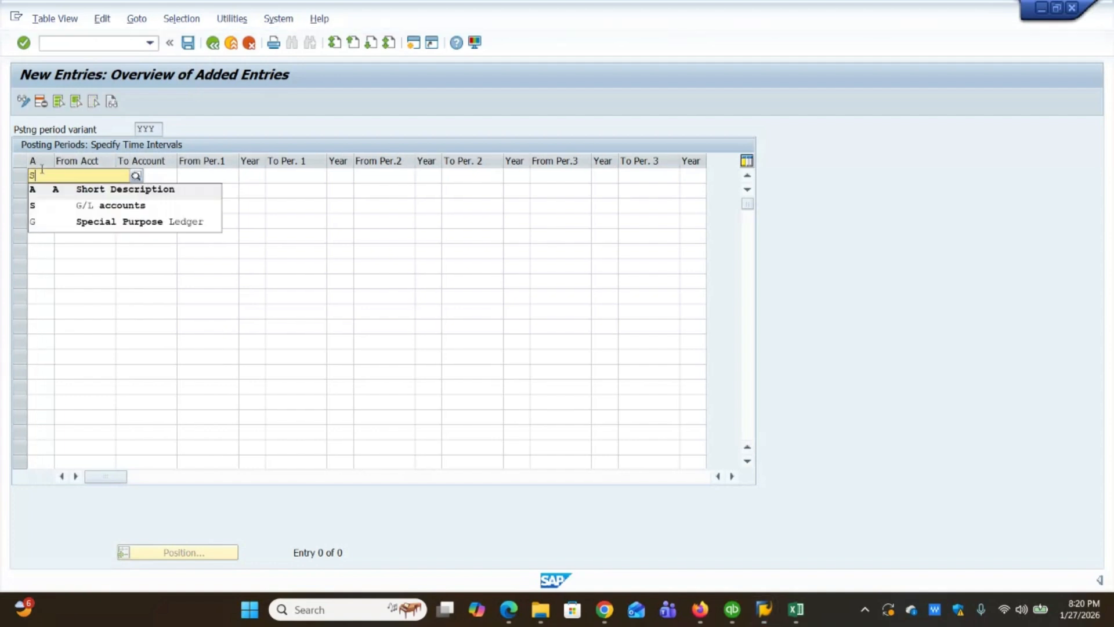
{"action": "left_click", "coordinate": [46, 205]}
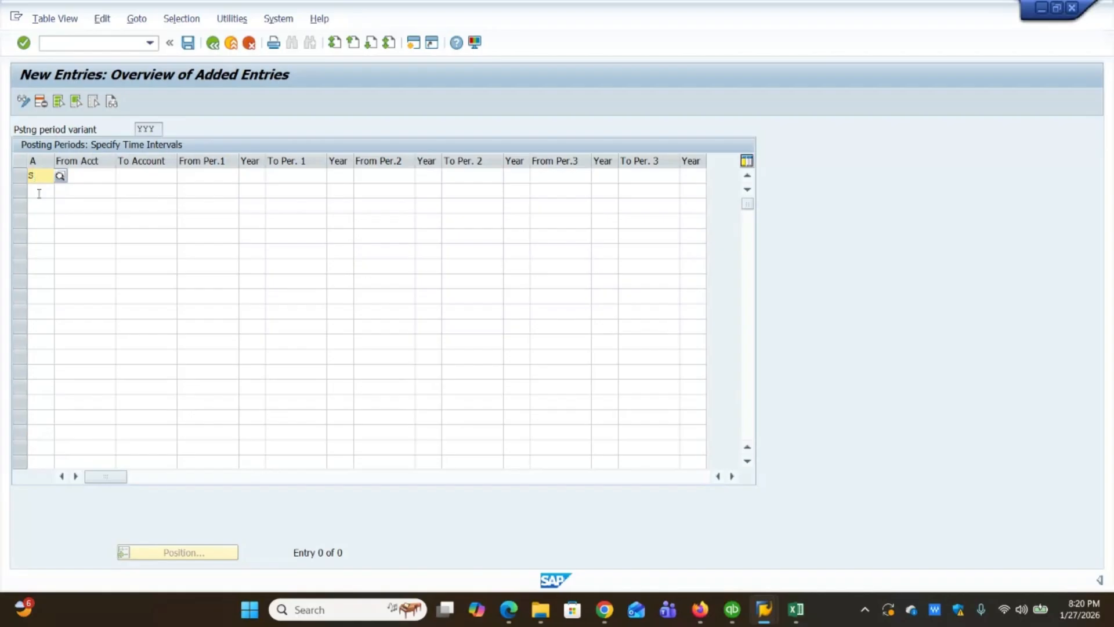
{"action": "left_click", "coordinate": [83, 174]}
{"action": "left_click", "coordinate": [133, 182]}
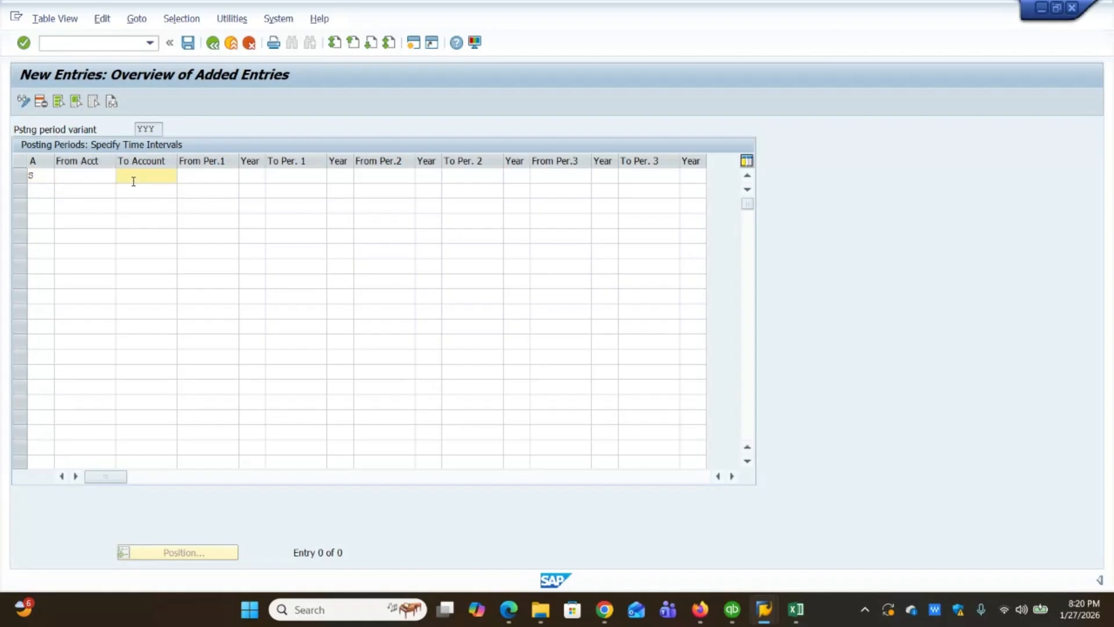
{"action": "type", "text": "zzzzzzzz"}
{"action": "key", "text": "Tab"}
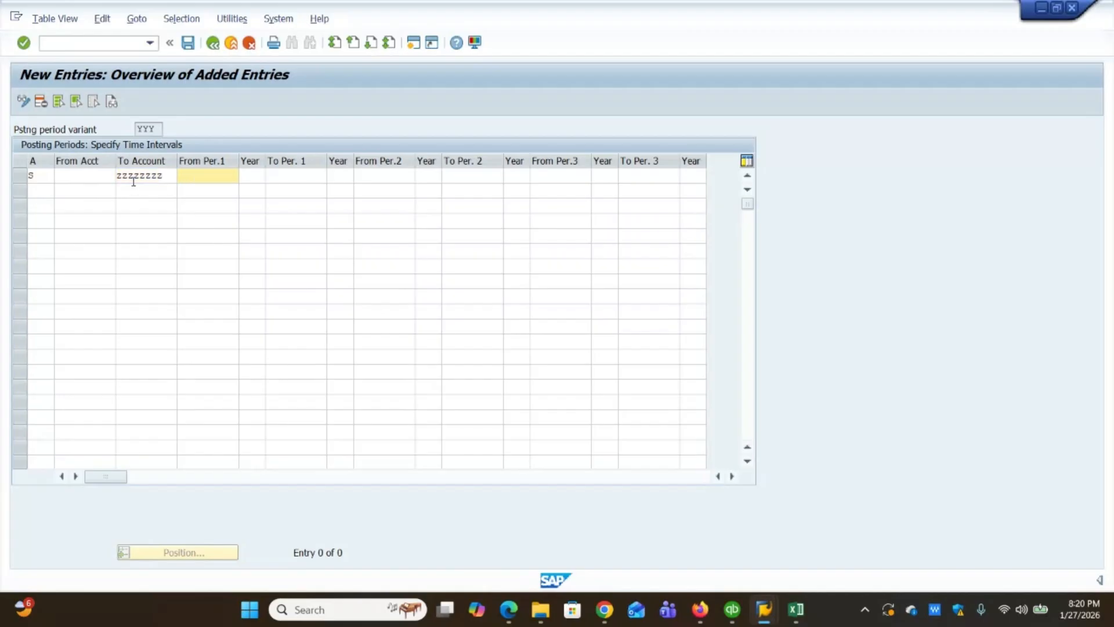
Step: Set the first period interval of the G/L accounts row from period 1 of 2025 to period 12 of 2025
{"action": "type", "text": "1"}
{"action": "key", "text": "Tab"}
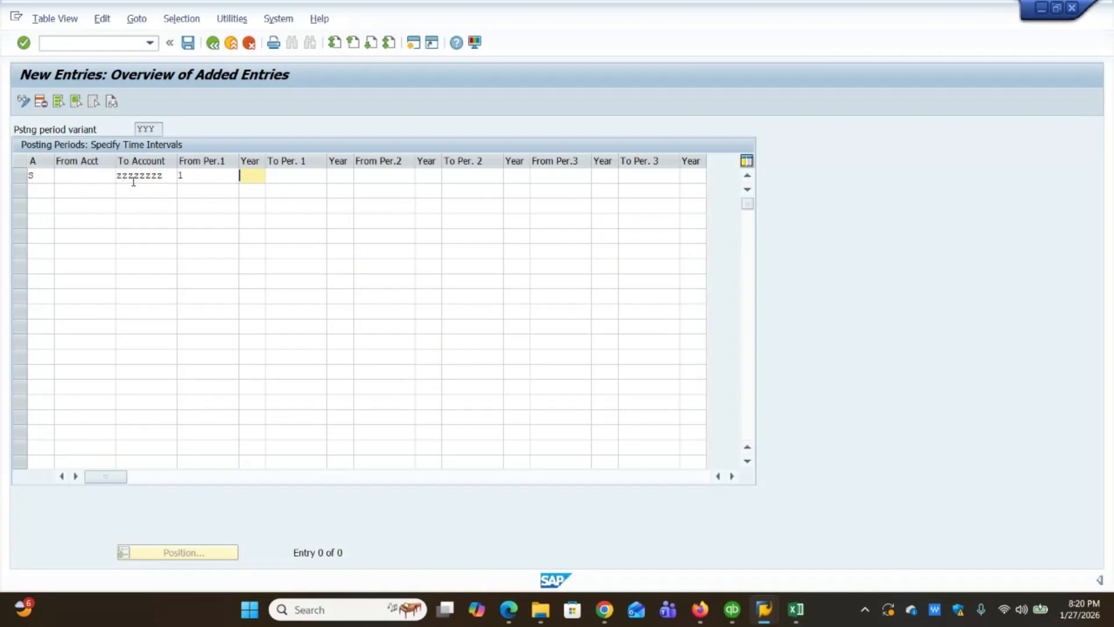
{"action": "type", "text": "2025"}
{"action": "key", "text": "Tab"}
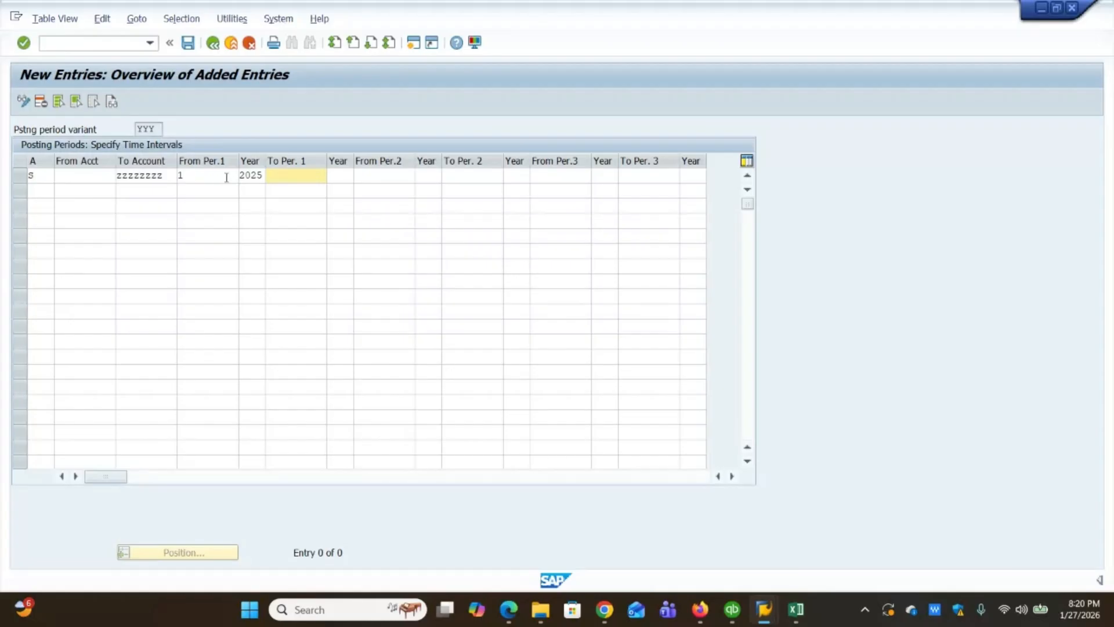
{"action": "type", "text": "12"}
{"action": "key", "text": "Tab"}
{"action": "type", "text": "2025"}
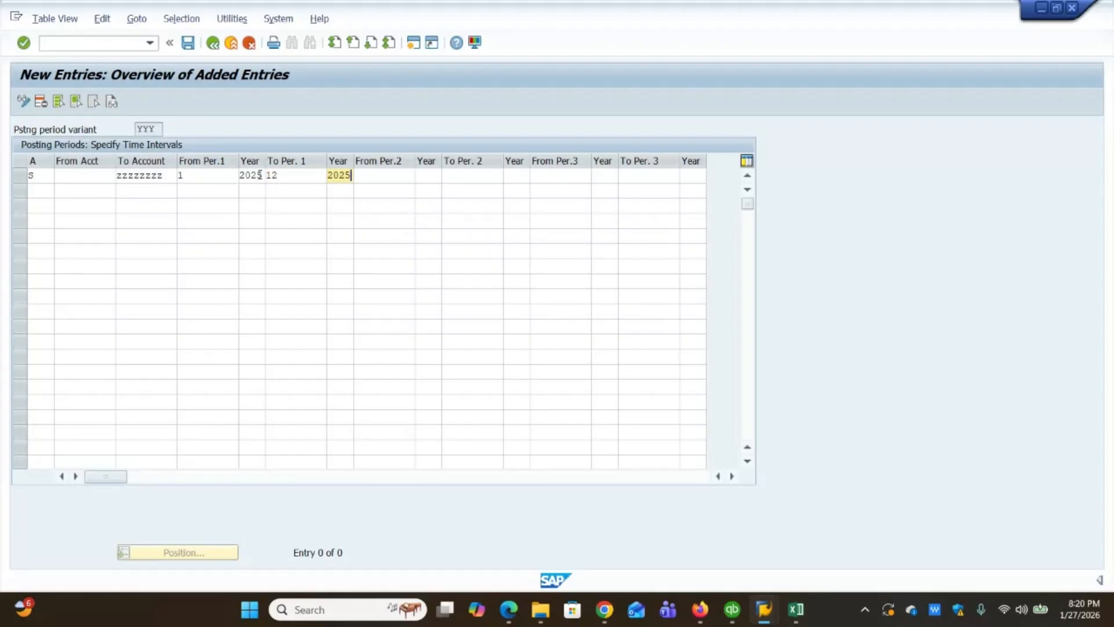
{"action": "key", "text": "Tab"}
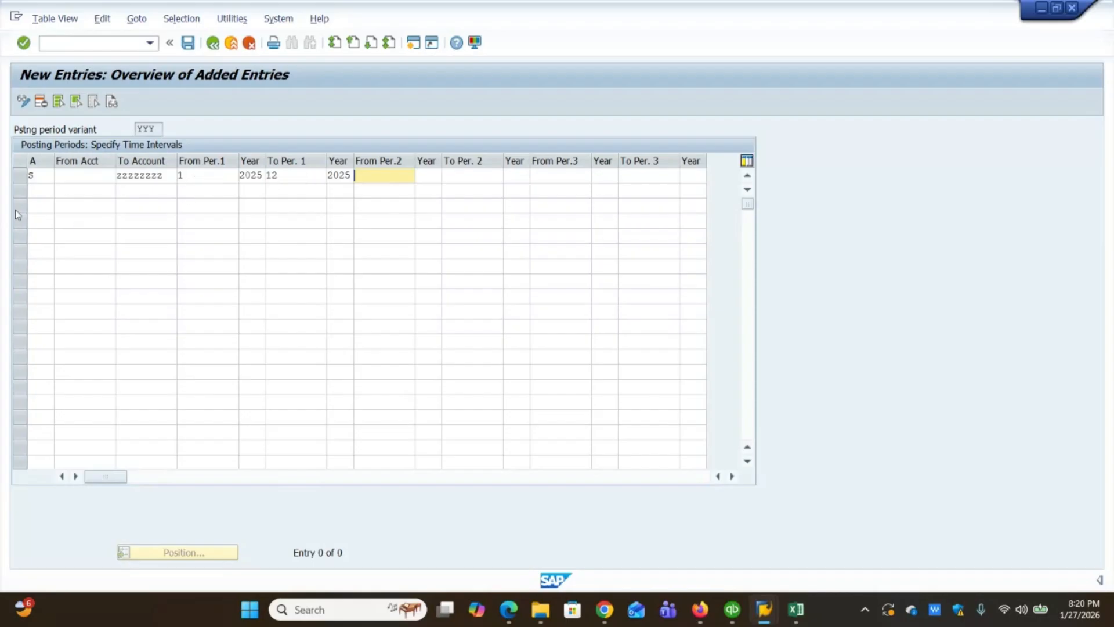
Step: Add a Vendors row, account type K, with From Acct left empty and To Account zzzzzzzzz
{"action": "left_click", "coordinate": [38, 191]}
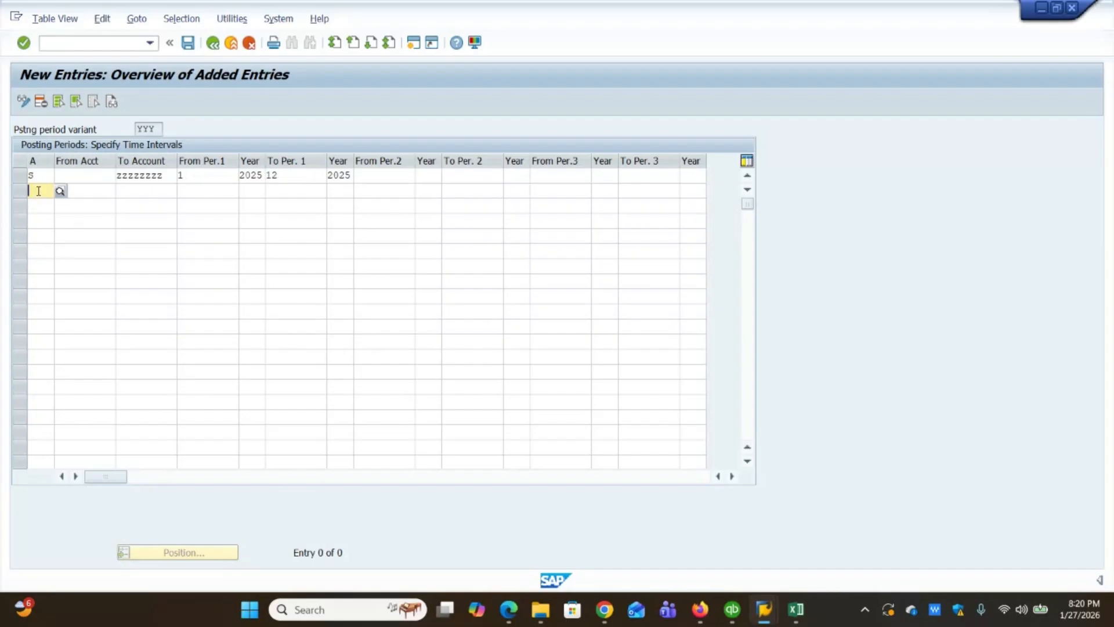
{"action": "type", "text": "K"}
{"action": "key", "text": "F4"}
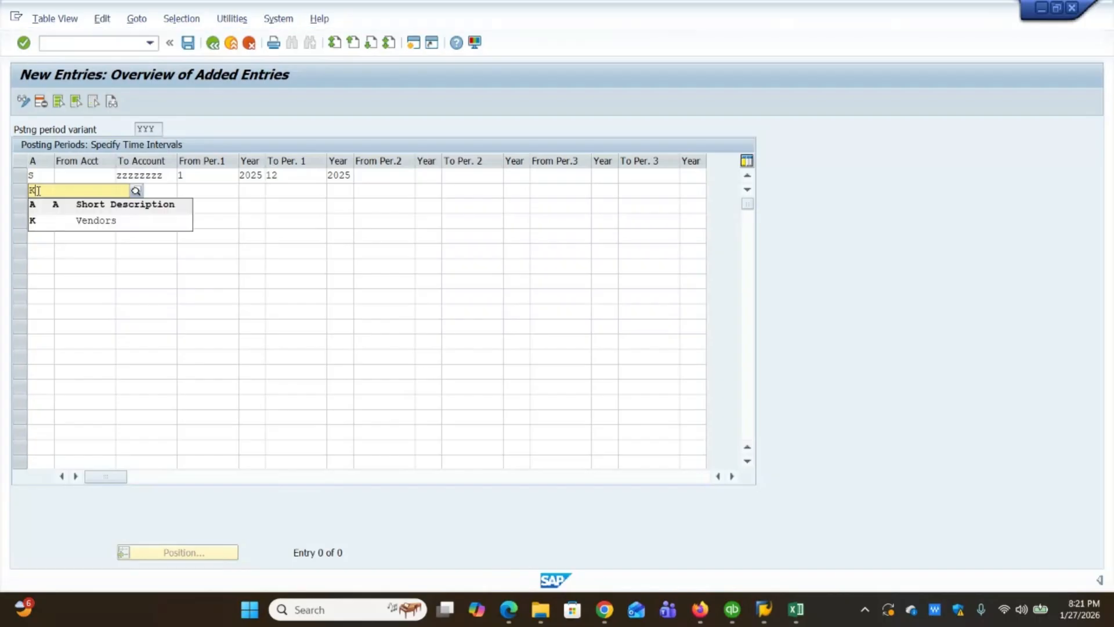
{"action": "left_click", "coordinate": [42, 222]}
{"action": "key", "text": "Tab"}
{"action": "key", "text": "Tab"}
{"action": "type", "text": "zz"}
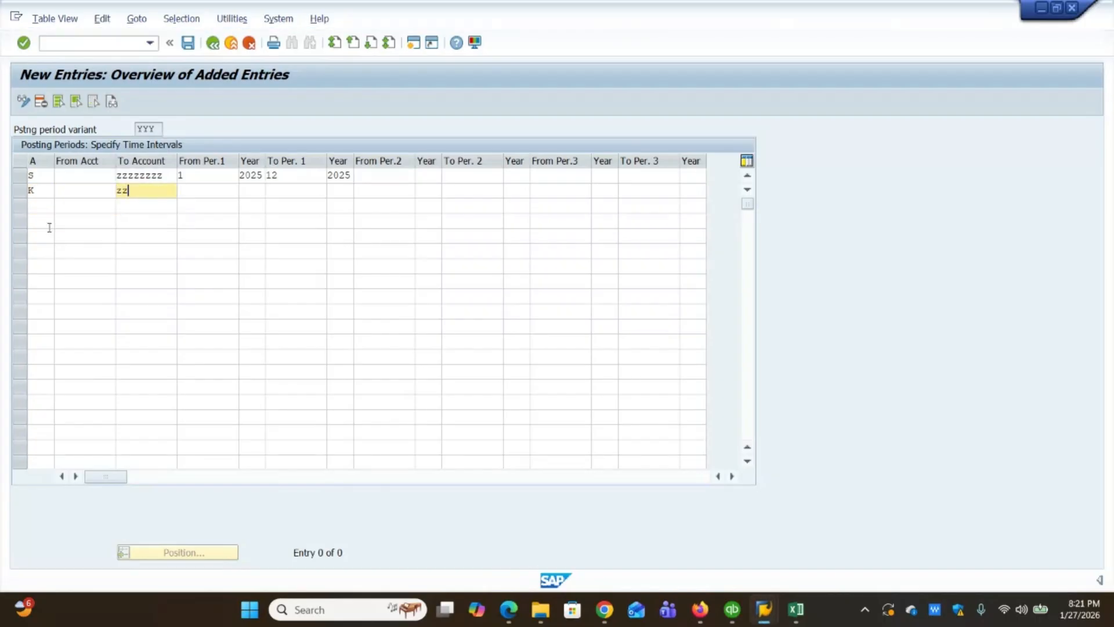
{"action": "type", "text": "zzzzzzz"}
Step: Extend the To Account value of the G/L accounts row to zzzzzzzzz
{"action": "left_click", "coordinate": [168, 175]}
{"action": "type", "text": "zzzzzzz"}
{"action": "left_click", "coordinate": [168, 191]}
Step: Set the first period interval of the Vendors row from period 1 of 2025 to period 12 of 2025
{"action": "left_click", "coordinate": [184, 189]}
{"action": "type", "text": "1"}
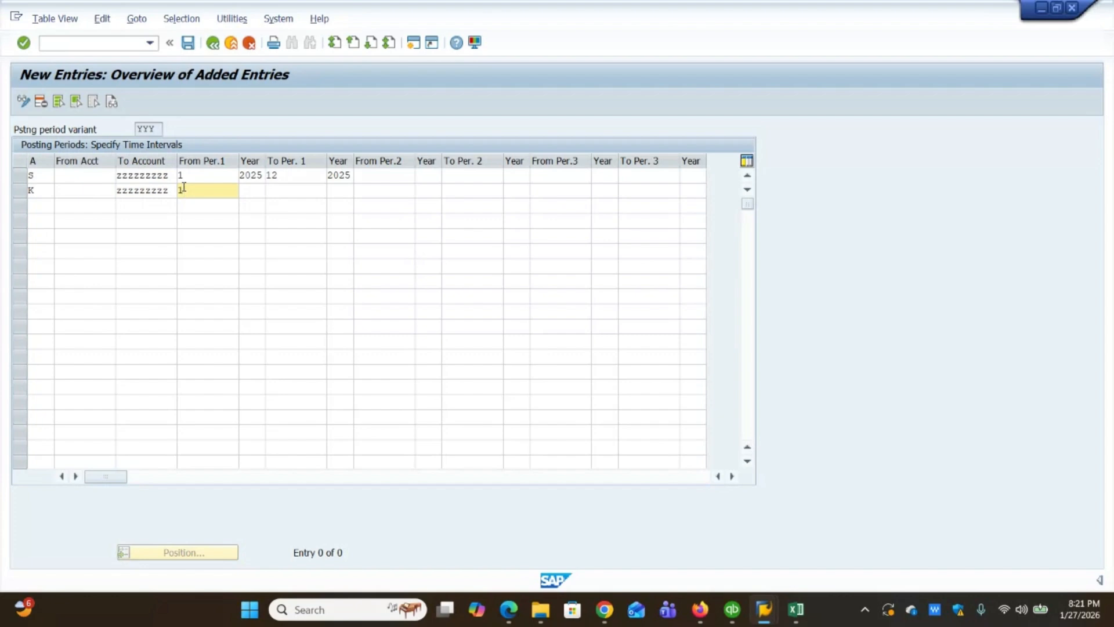
{"action": "key", "text": "Tab"}
{"action": "type", "text": "2025"}
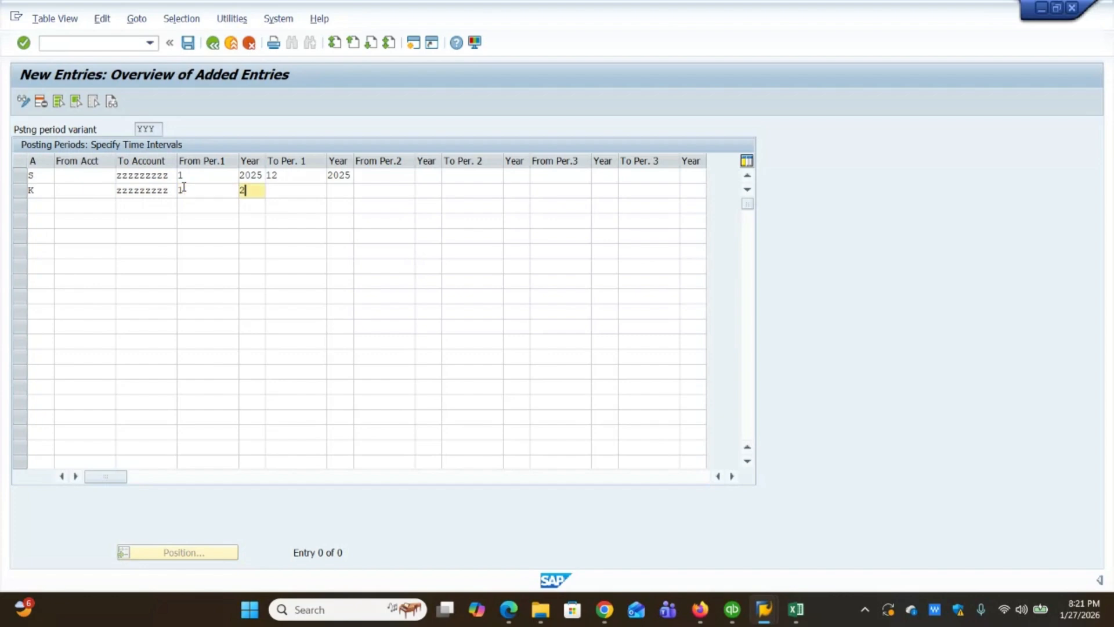
{"action": "key", "text": "Tab"}
{"action": "type", "text": "12"}
{"action": "key", "text": "Tab"}
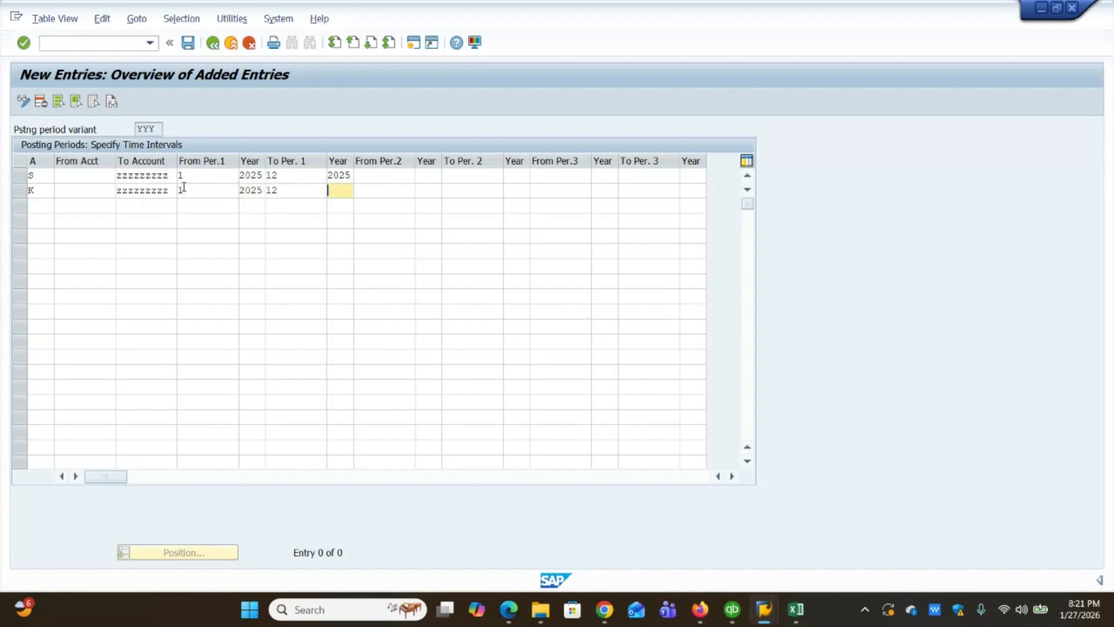
{"action": "type", "text": "2025"}
Step: Add a third row with account type A, From Acct left empty, and To Account zzzzzzzz
{"action": "left_click", "coordinate": [46, 208]}
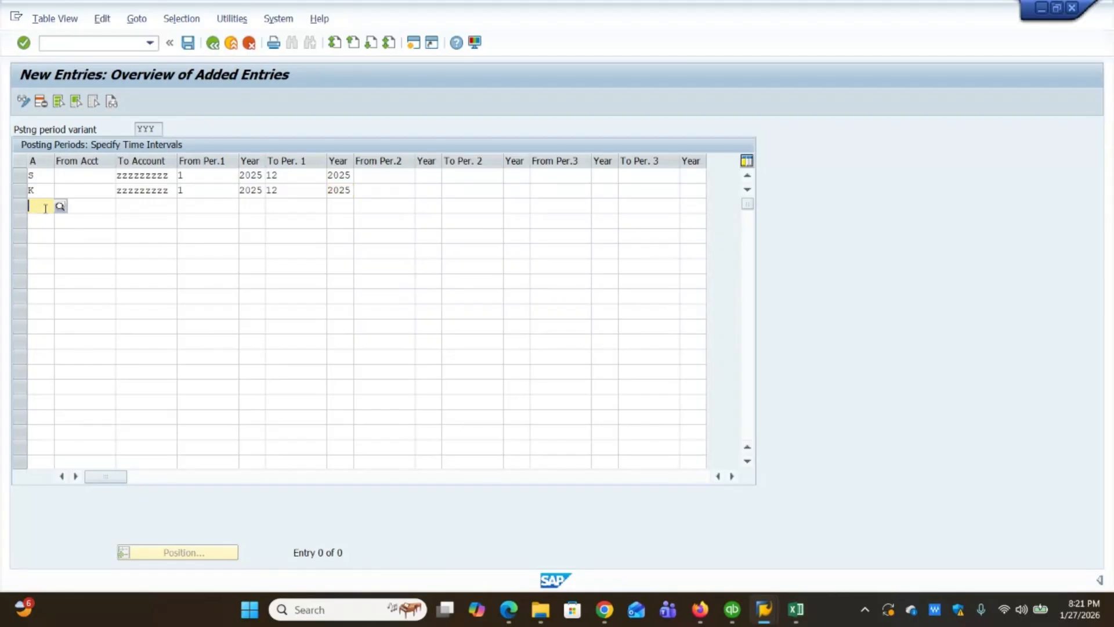
{"action": "type", "text": "A"}
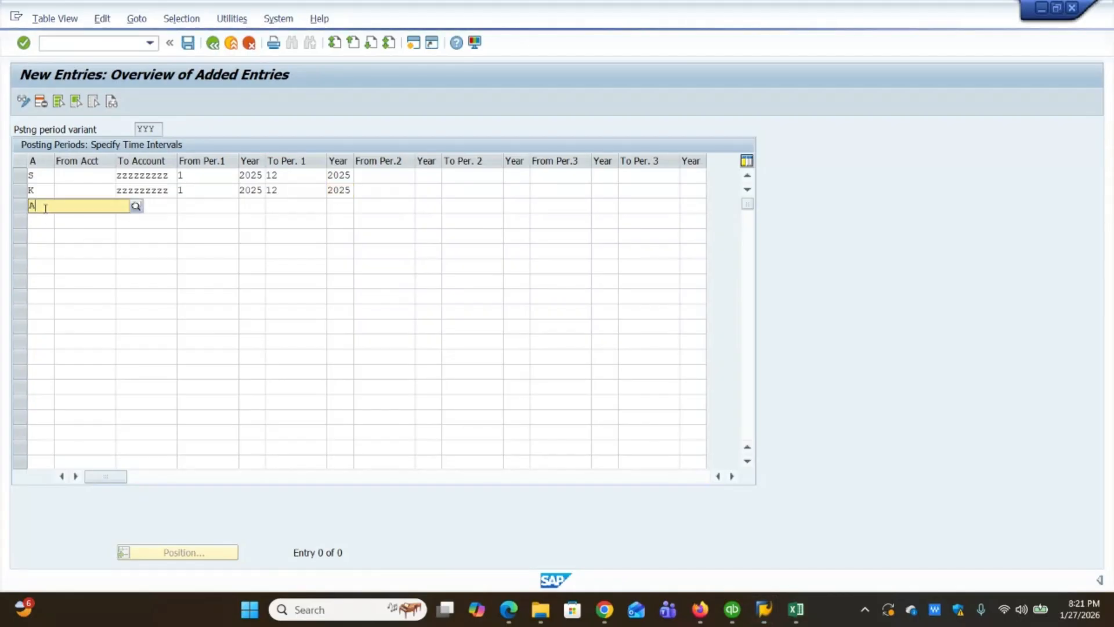
{"action": "key", "text": "F4"}
{"action": "left_click", "coordinate": [45, 235]}
{"action": "key", "text": "Tab"}
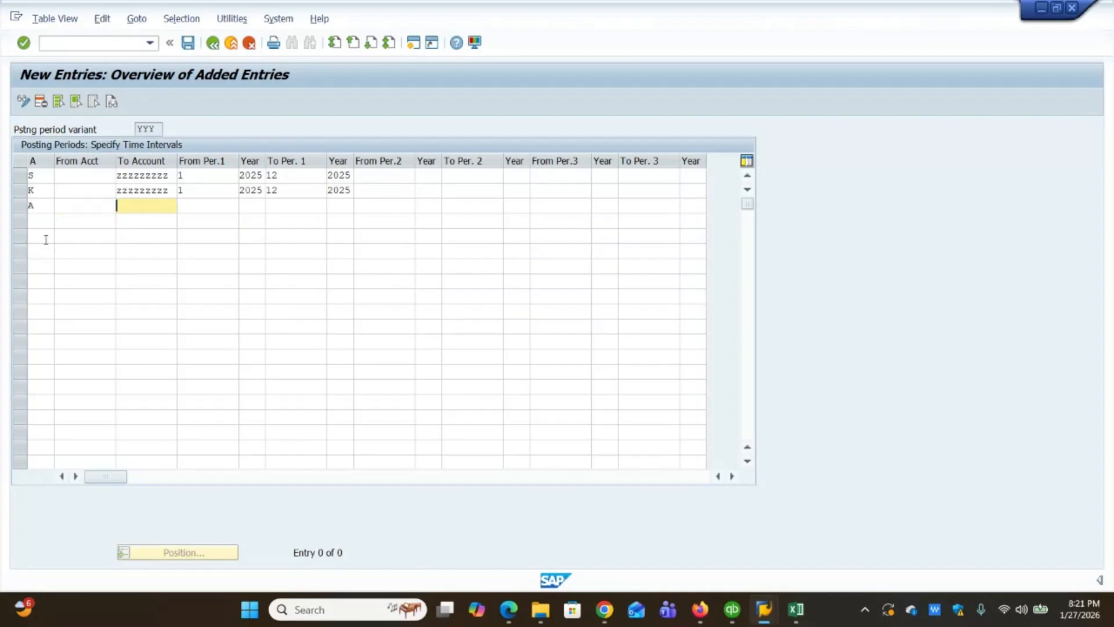
{"action": "type", "text": "zzzzzzzz"}
{"action": "key", "text": "Tab"}
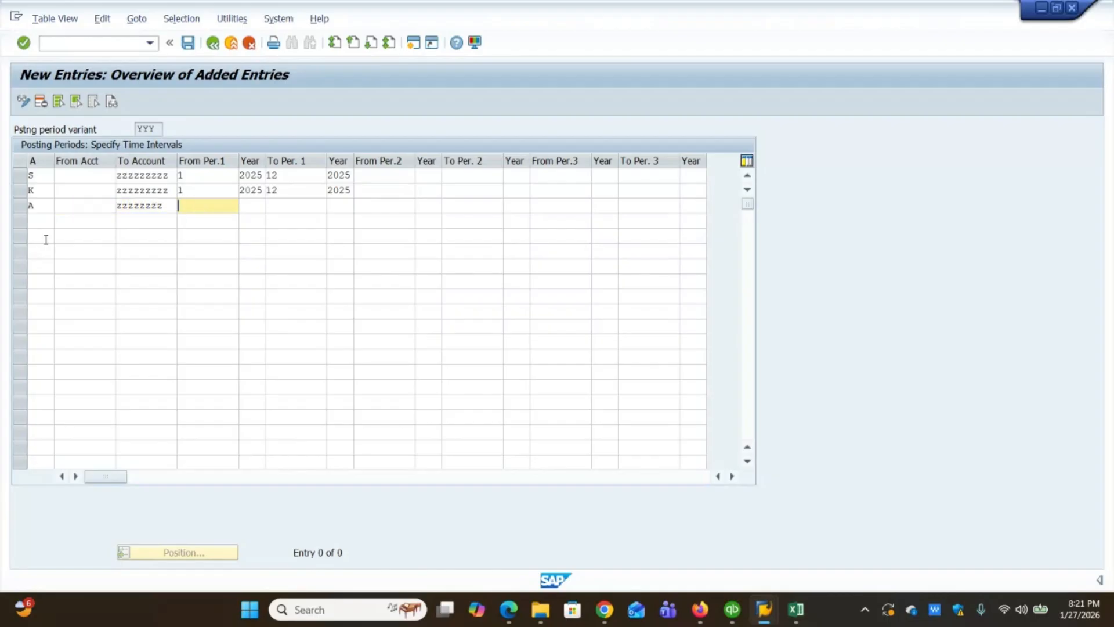
Step: Copy the Vendors row's To Account zzzzzzzzz and interval from period 1 of 2025 to period 12 of 2025 into the Assets row
{"action": "mouse_move", "coordinate": [117, 204]}
{"action": "left_mouse_down"}
{"action": "mouse_move", "coordinate": [147, 211]}
{"action": "mouse_move", "coordinate": [136, 206]}
{"action": "left_mouse_up"}
{"action": "left_click", "coordinate": [119, 190]}
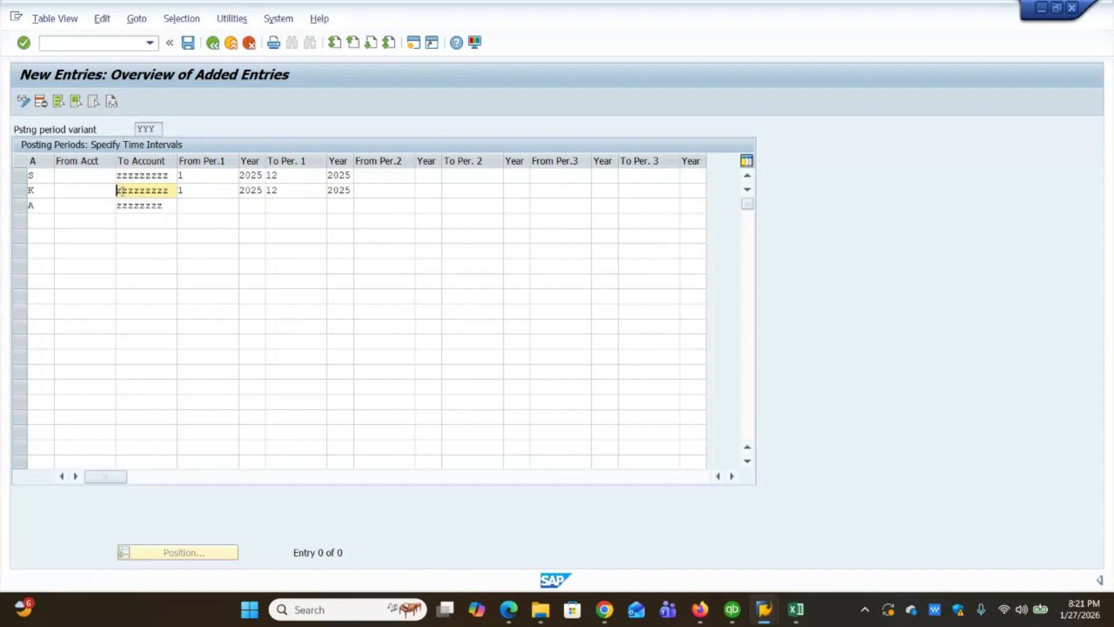
{"action": "mouse_move", "coordinate": [118, 190]}
{"action": "left_mouse_down"}
{"action": "mouse_move", "coordinate": [179, 199]}
{"action": "mouse_move", "coordinate": [319, 182]}
{"action": "mouse_move", "coordinate": [343, 190]}
{"action": "left_mouse_up"}
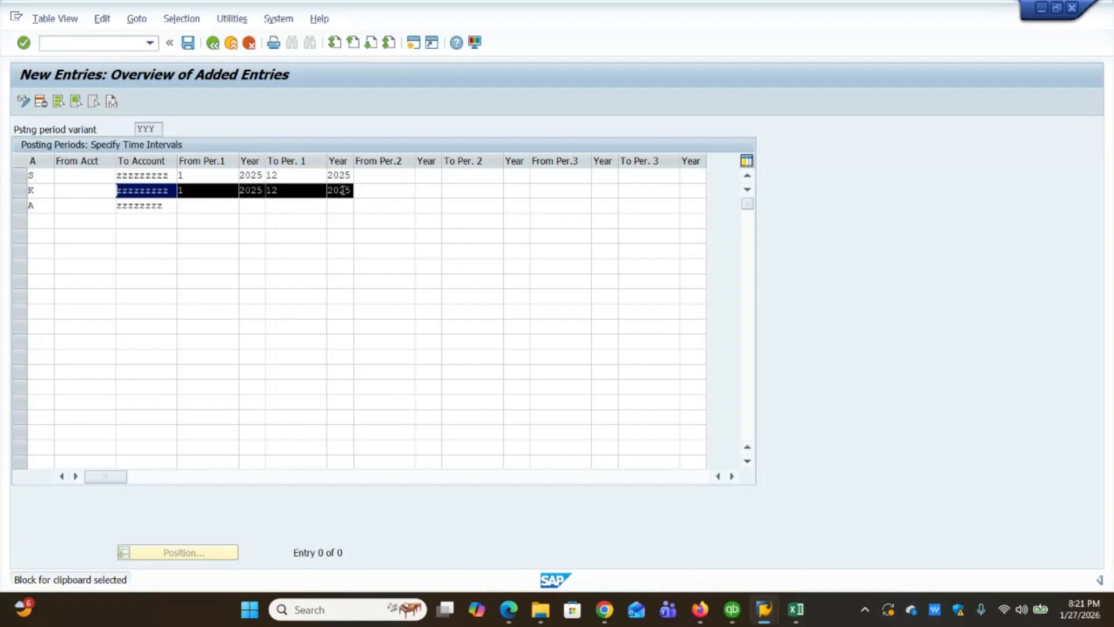
{"action": "key", "text": "ctrl+c"}
{"action": "double_click", "coordinate": [170, 208]}
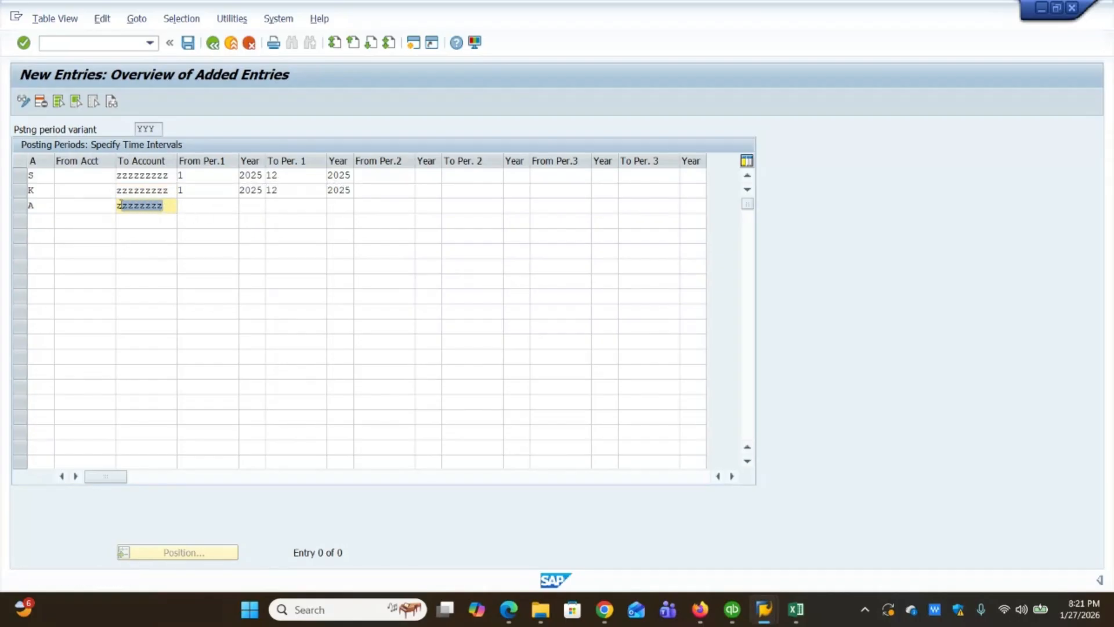
{"action": "key", "text": "Delete"}
{"action": "key", "text": "ctrl+v"}
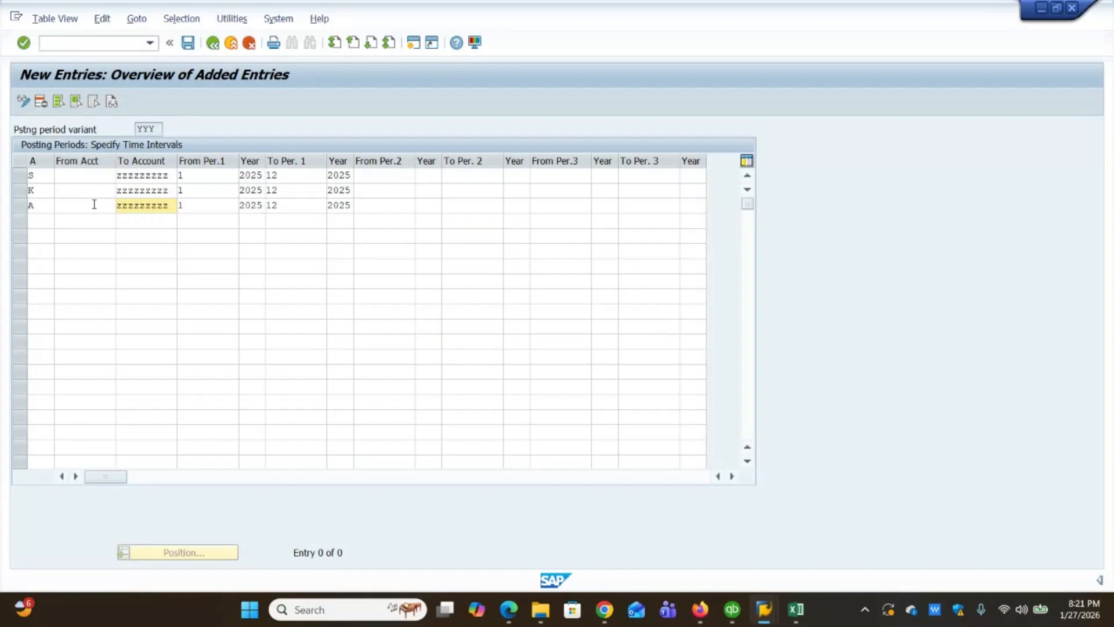
Step: Add a row for account type M with To Account zzzzzzzzz and the copied interval from period 1 to 12 of 2025
{"action": "left_click", "coordinate": [43, 221]}
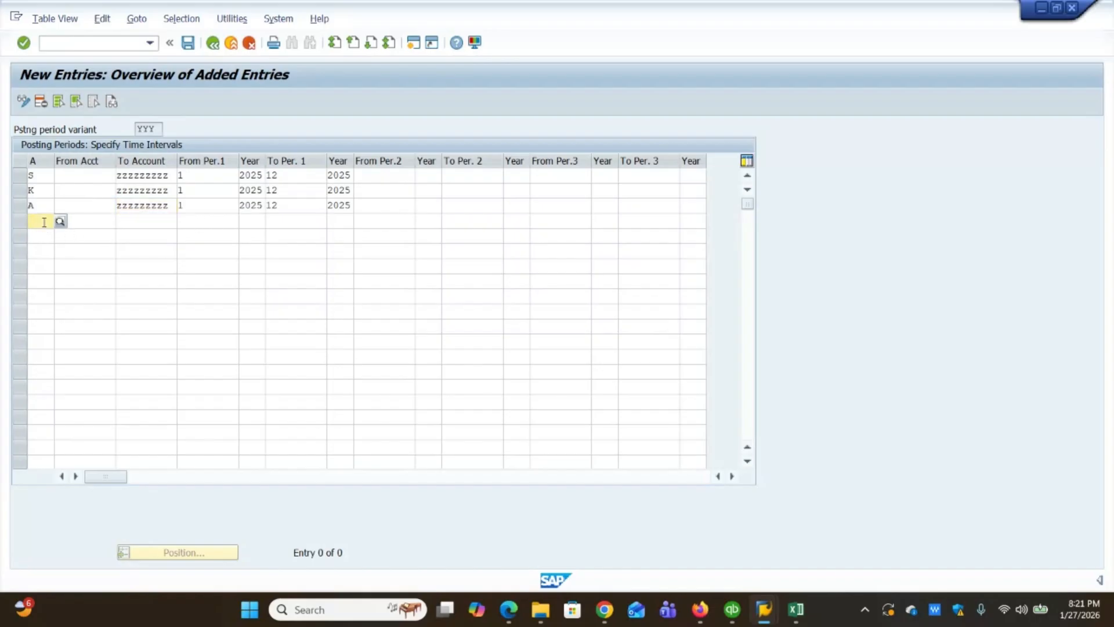
{"action": "type", "text": "M"}
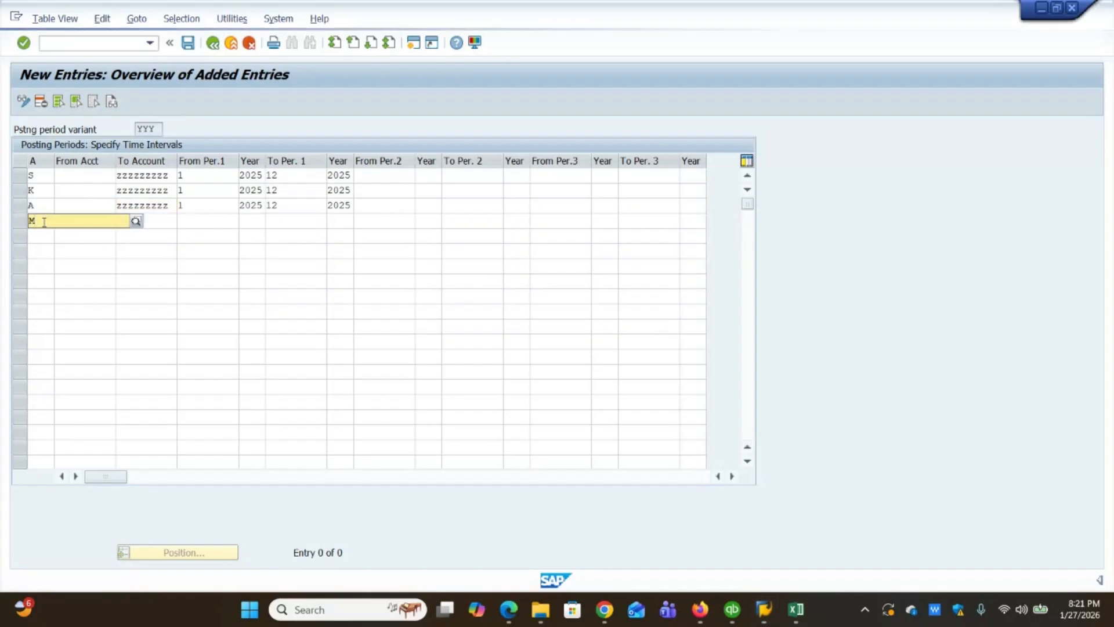
{"action": "key", "text": "Tab"}
{"action": "key", "text": "Tab"}
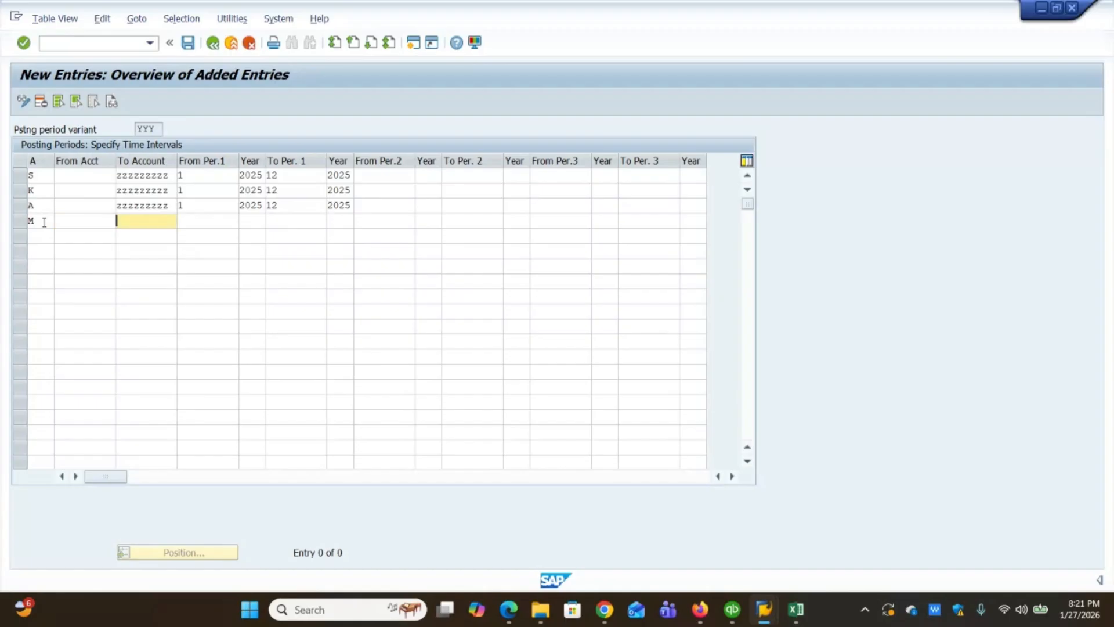
{"action": "key", "text": "ctrl+v"}
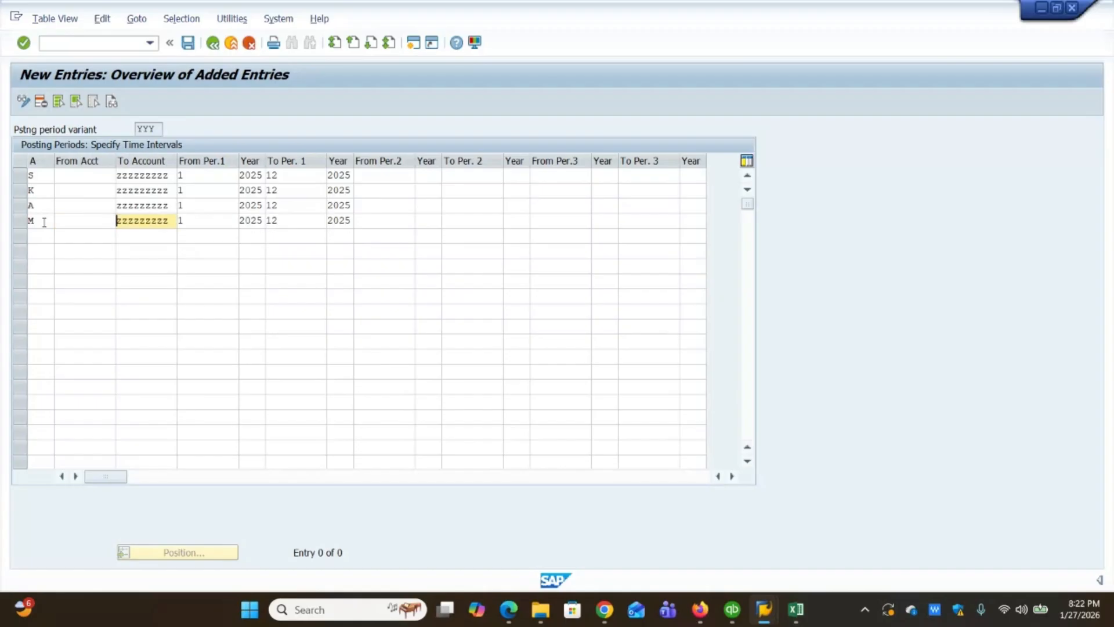
Step: Add a row for account type D with To Account zzzzzzzzz and the copied interval from period 1 to 12 of 2025
{"action": "left_click", "coordinate": [42, 236]}
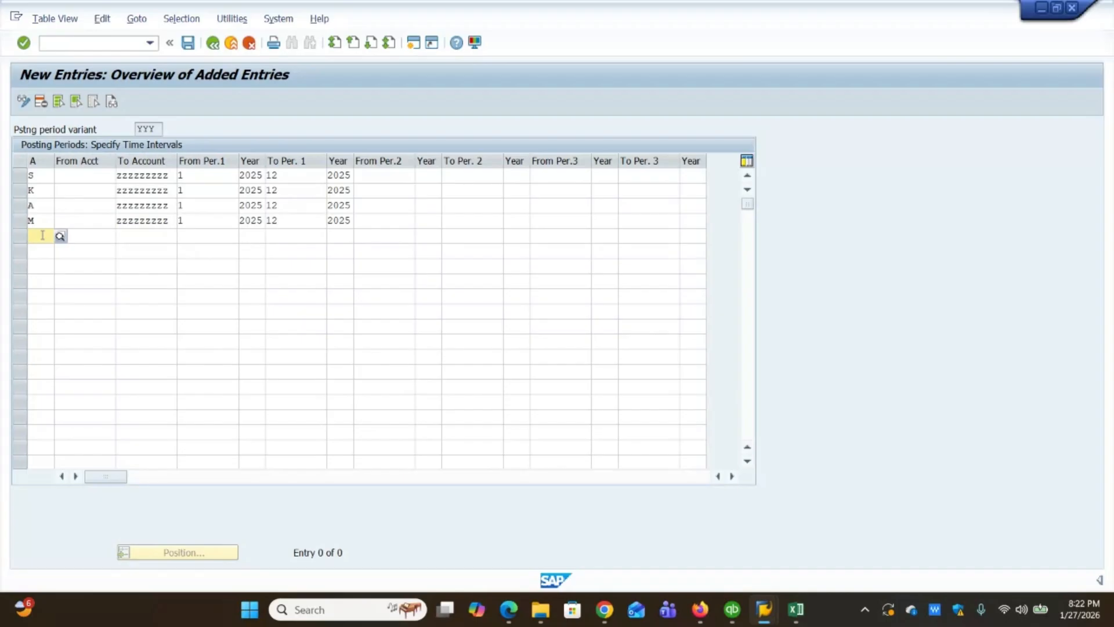
{"action": "type", "text": "D"}
{"action": "key", "text": "Tab"}
{"action": "key", "text": "Tab"}
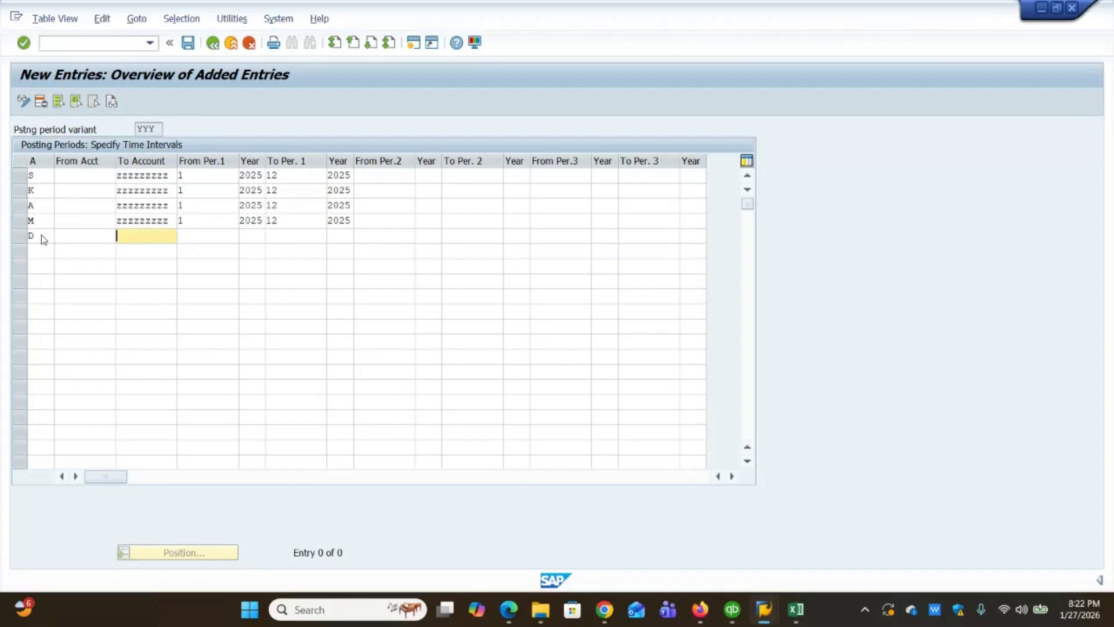
{"action": "key", "text": "ctrl+v"}
{"action": "key", "text": "Tab"}
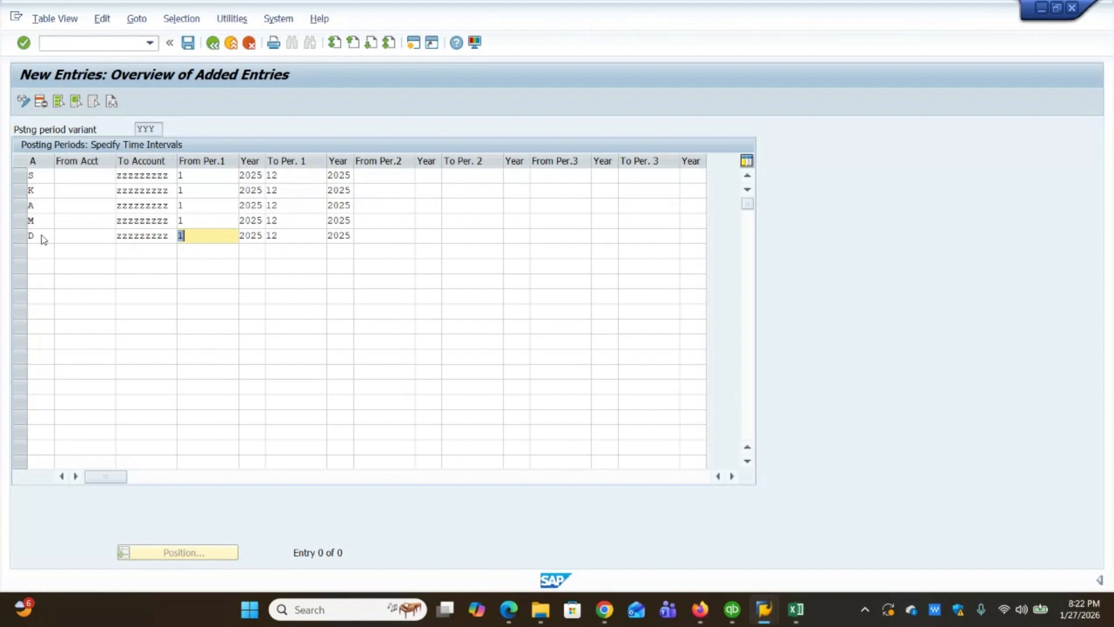
Step: Add a Contract accounts row, account type V, leaving From Acct and To Account empty
{"action": "left_click", "coordinate": [38, 252]}
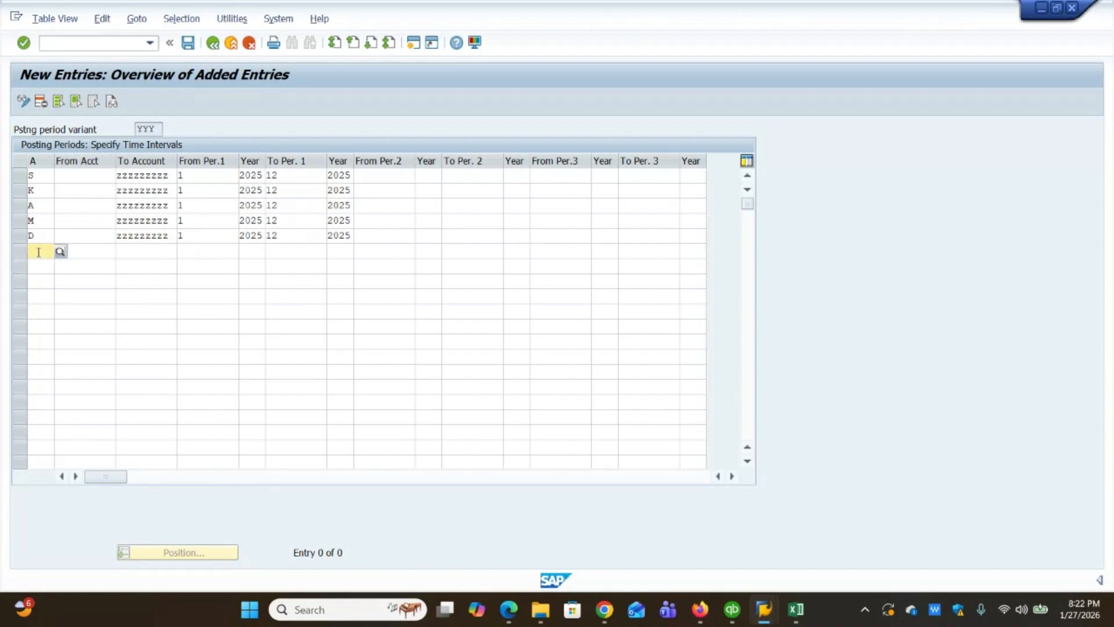
{"action": "type", "text": "v"}
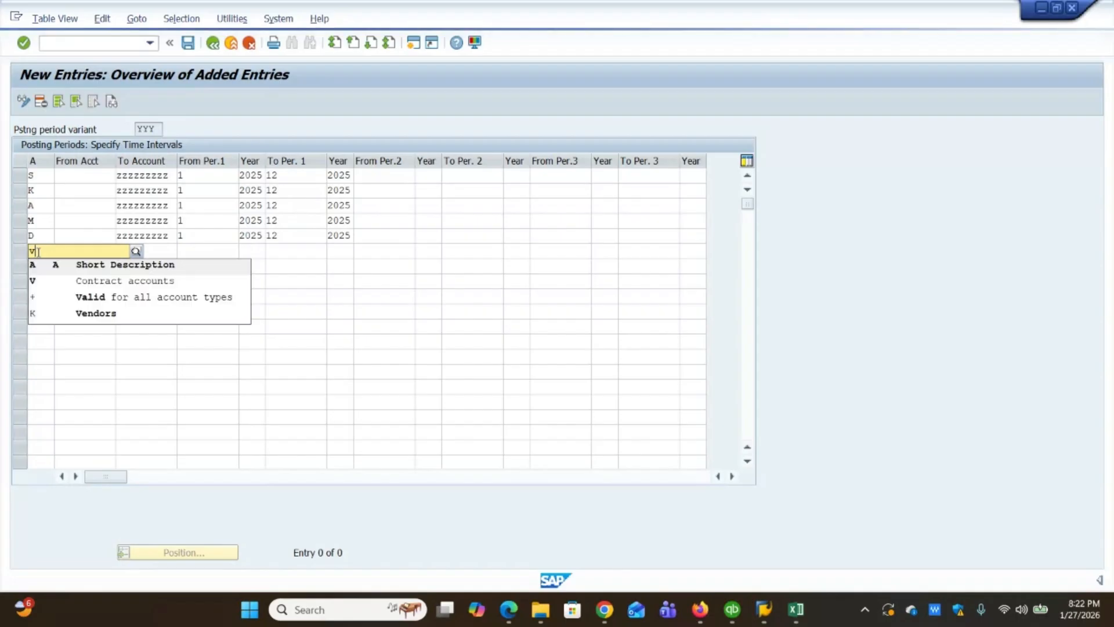
{"action": "left_click", "coordinate": [89, 279]}
{"action": "key", "text": "Tab"}
{"action": "key", "text": "Tab"}
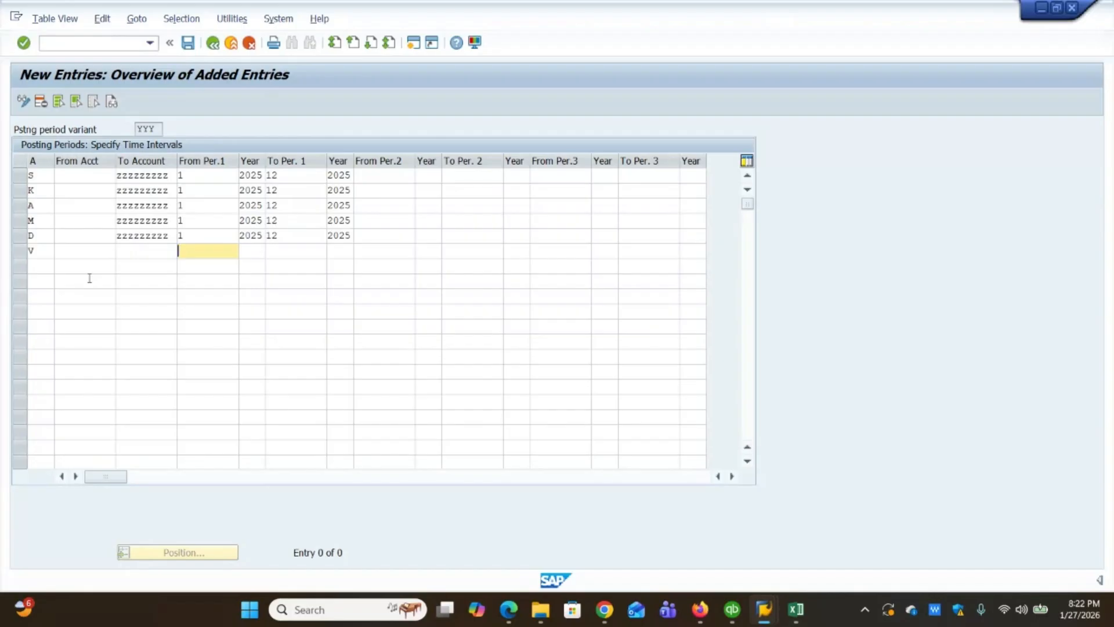
Step: Set the first period interval of the Contract accounts row from period 1 of 2025 to period 12 of 2025
{"action": "type", "text": "1"}
{"action": "key", "text": "Tab"}
{"action": "type", "text": "2025"}
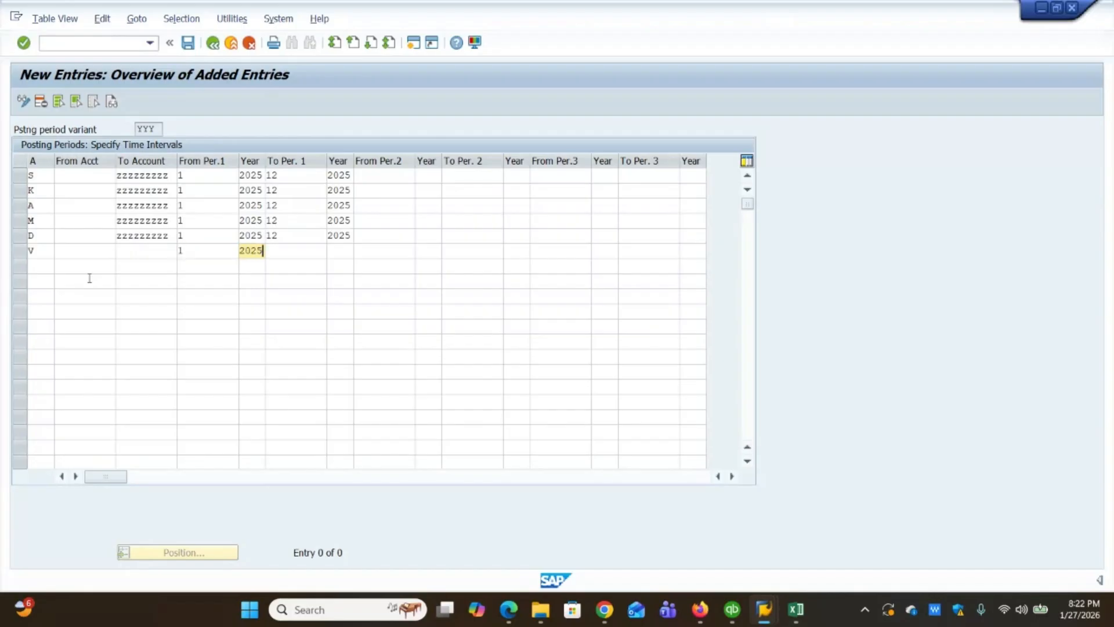
{"action": "key", "text": "Tab"}
{"action": "type", "text": "12"}
{"action": "key", "text": "Tab"}
{"action": "type", "text": "2"}
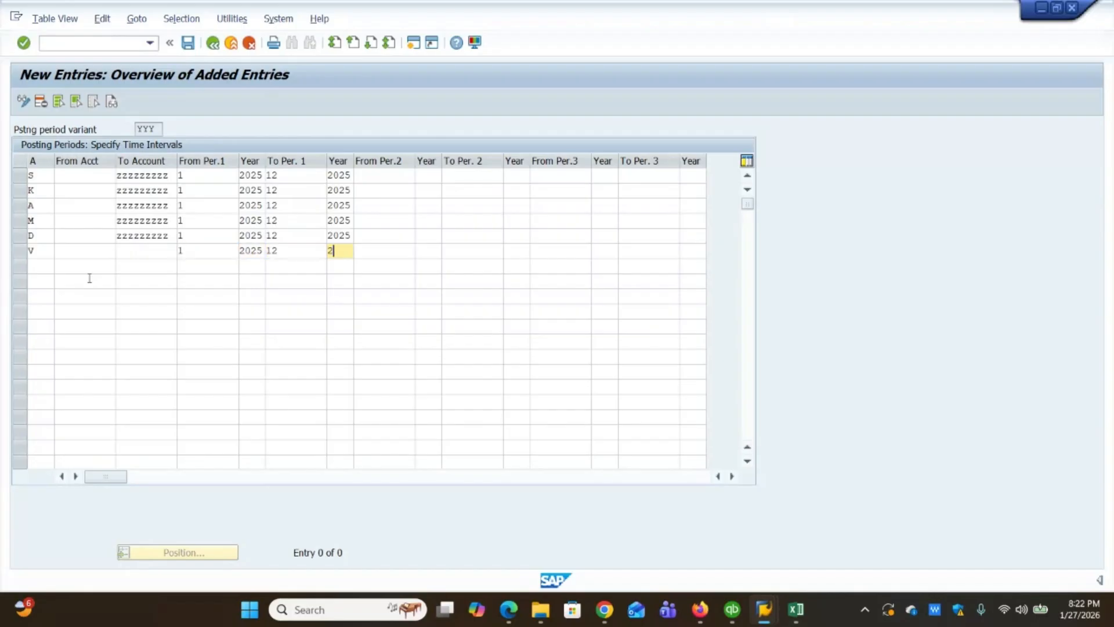
{"action": "type", "text": "025"}
{"action": "key", "text": "Tab"}
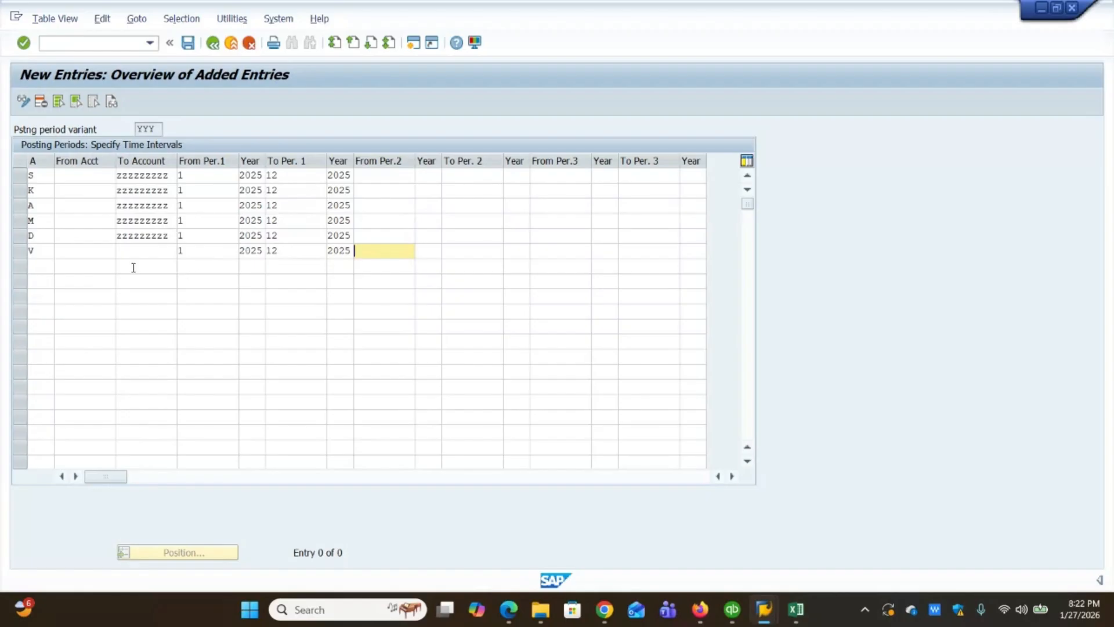
Step: Check the possible account types and add a row with type +, valid for all account types, leaving both account fields empty
{"action": "left_click", "coordinate": [33, 269]}
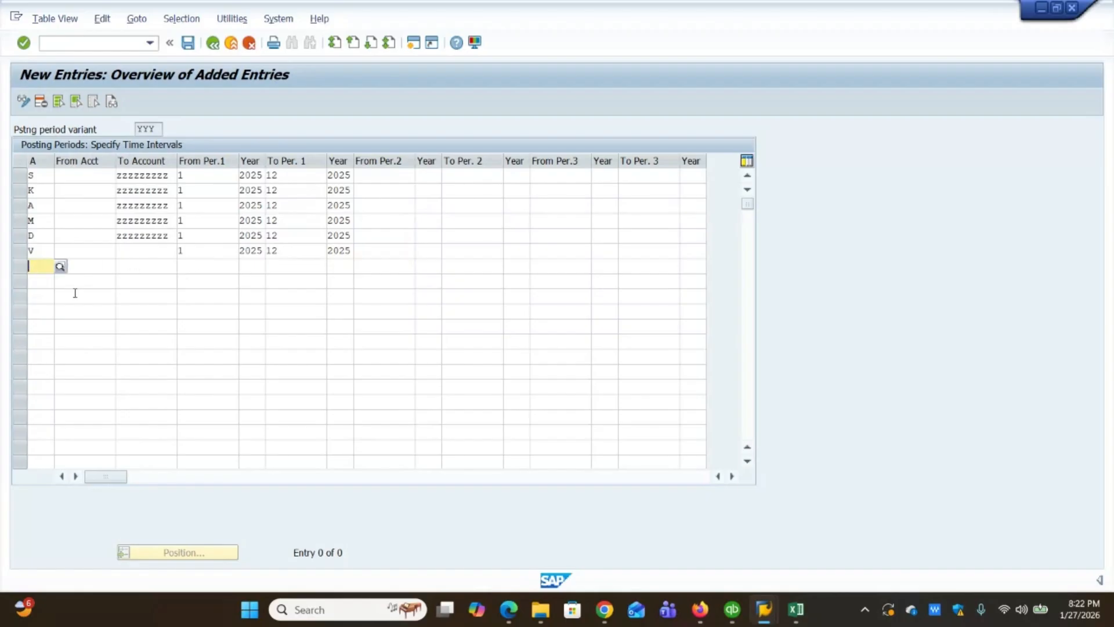
{"action": "left_click", "coordinate": [59, 269]}
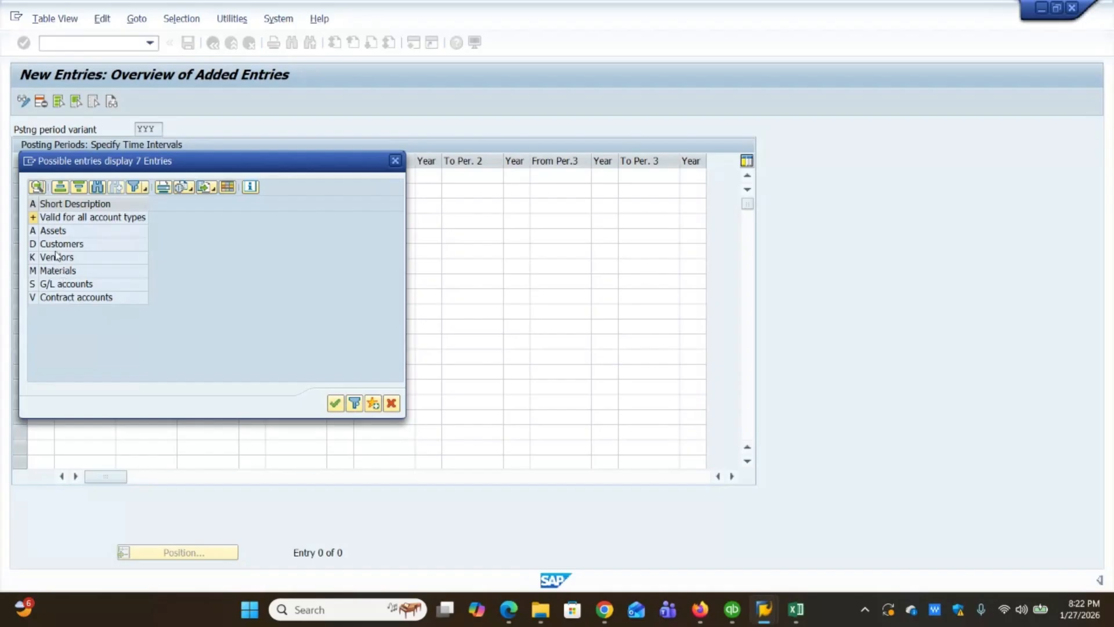
{"action": "left_click", "coordinate": [396, 161]}
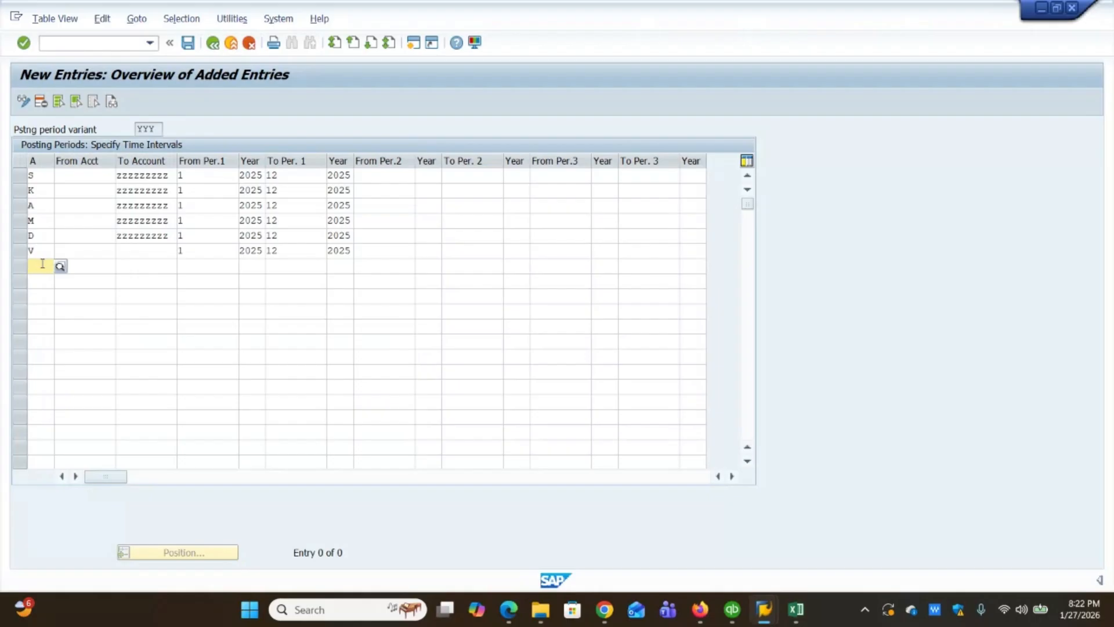
{"action": "type", "text": "+"}
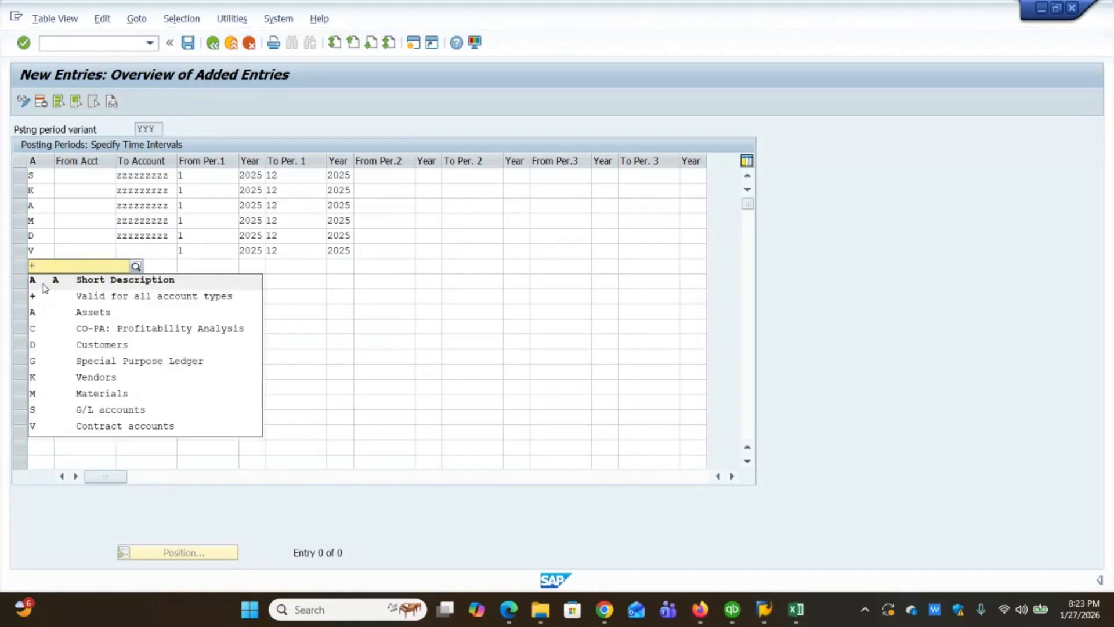
{"action": "key", "text": "F4"}
{"action": "left_click", "coordinate": [45, 297]}
{"action": "key", "text": "Tab"}
{"action": "key", "text": "Tab"}
{"action": "key", "text": "Tab"}
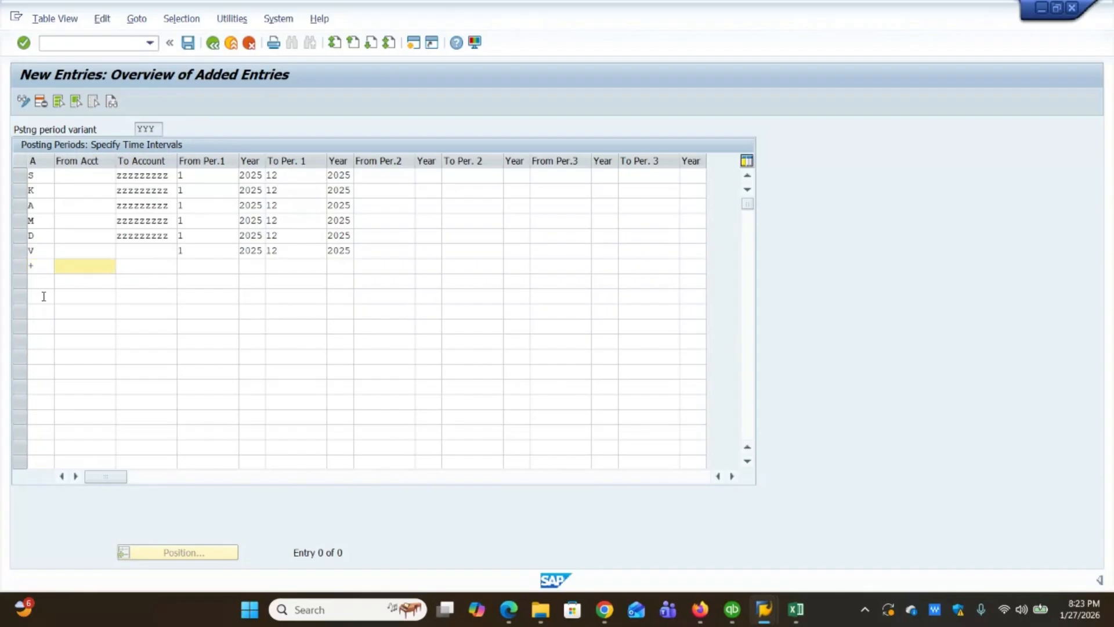
Step: Set the first period interval of the + row from period 1 of 2025 to period 12 of 2025
{"action": "type", "text": "1"}
{"action": "key", "text": "Tab"}
{"action": "type", "text": "2025"}
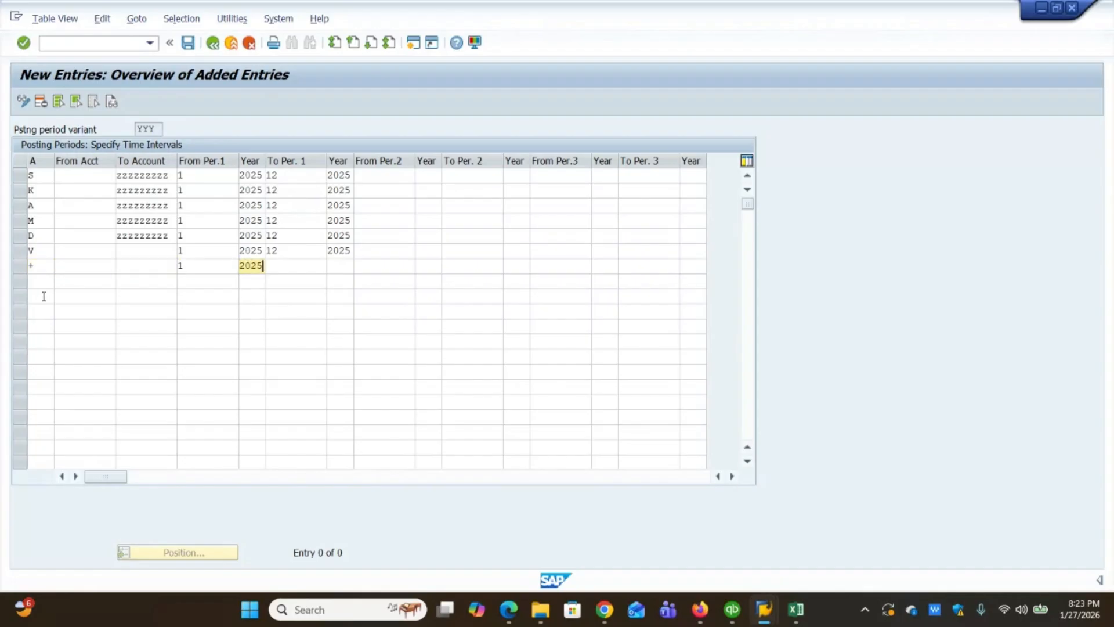
{"action": "key", "text": "Tab"}
{"action": "type", "text": "12"}
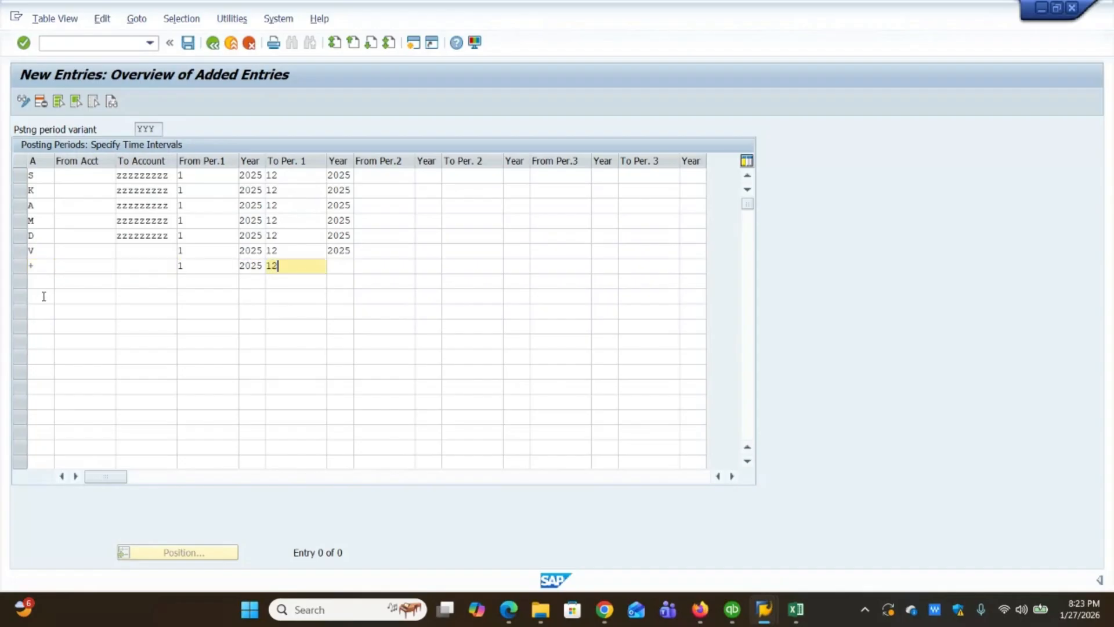
{"action": "key", "text": "Tab"}
{"action": "type", "text": "2025"}
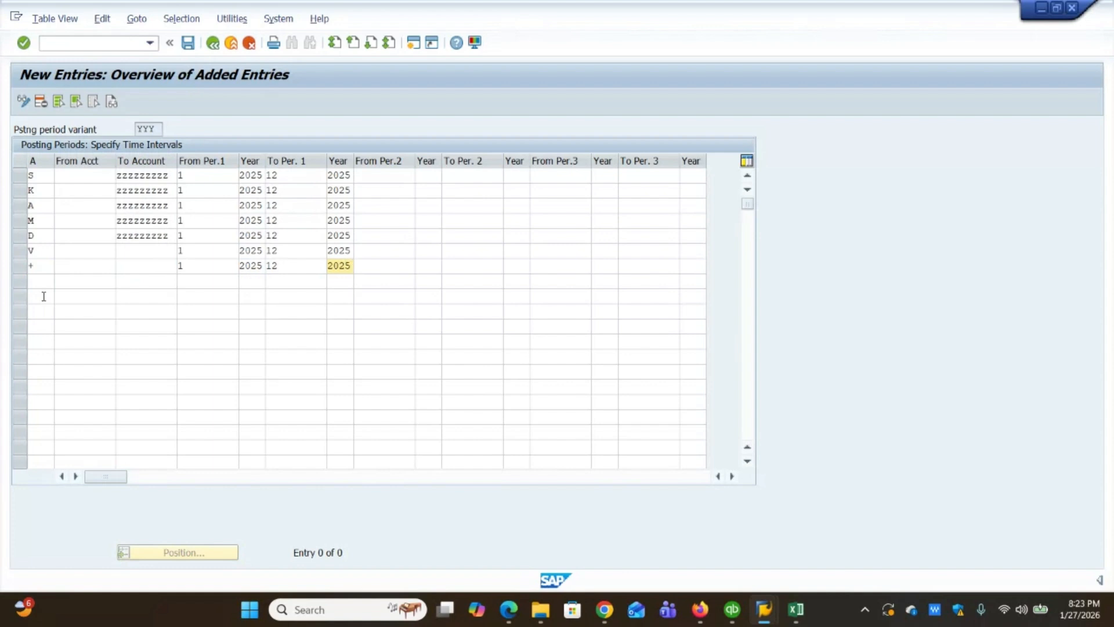
{"action": "key", "text": "Tab"}
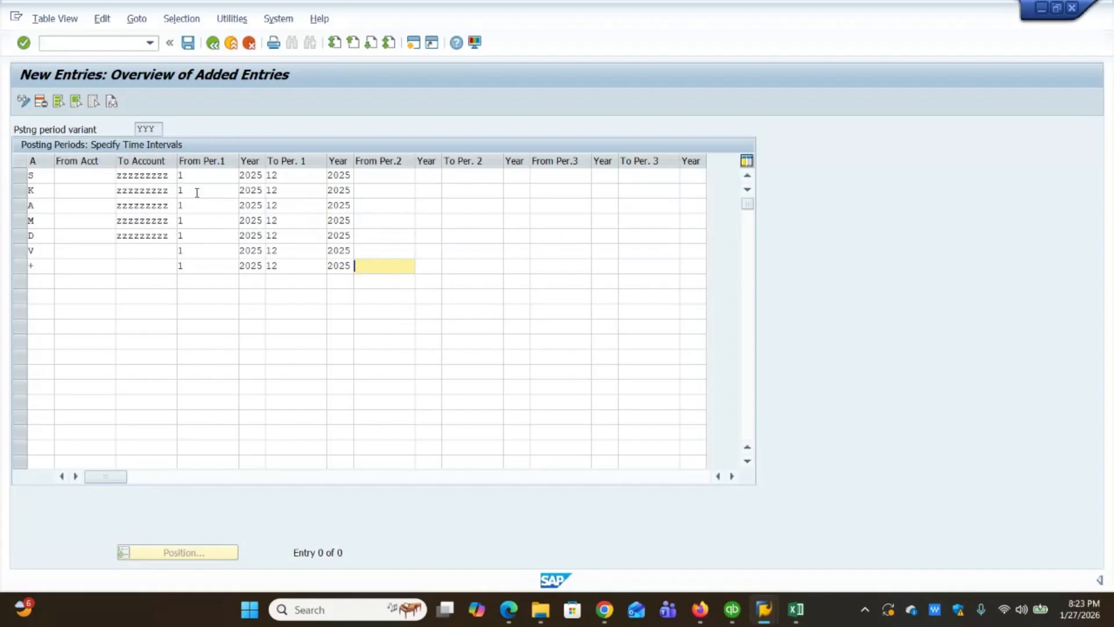
Step: Clear From Per.1, To Per. 1 and both of their years in the Vendors row, type K
{"action": "left_click_drag", "start_coordinate": [187, 192], "coordinate": [160, 193]}
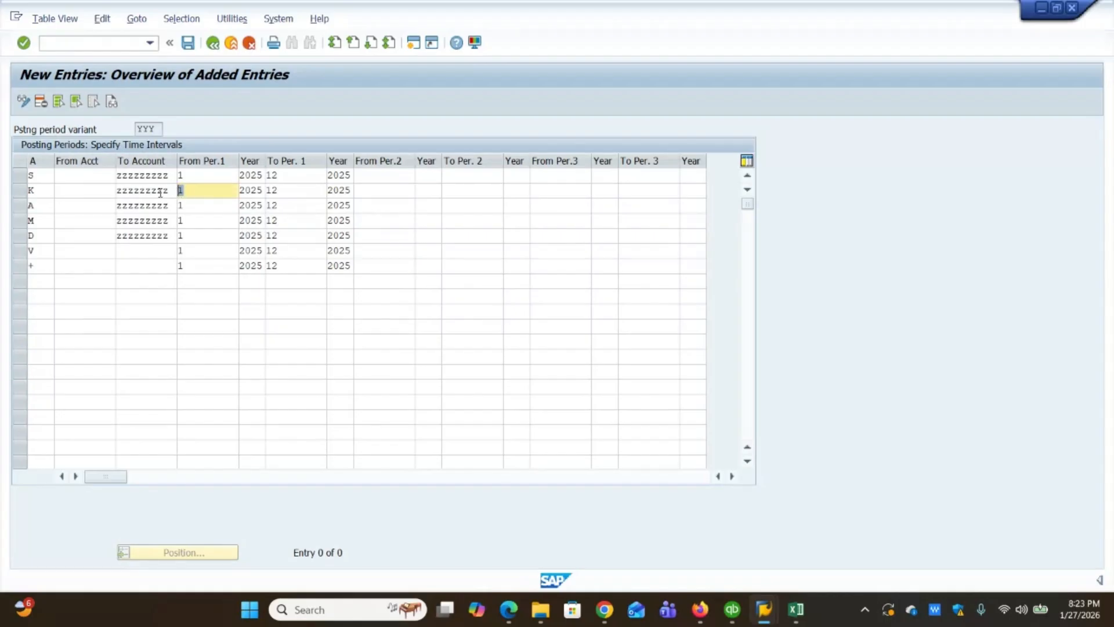
{"action": "key", "text": "shift+Right"}
{"action": "key", "text": "shift+Right"}
{"action": "key", "text": "shift+Right"}
{"action": "key", "text": "Left"}
{"action": "key", "text": "Left"}
{"action": "left_click_drag", "start_coordinate": [177, 191], "coordinate": [183, 191]}
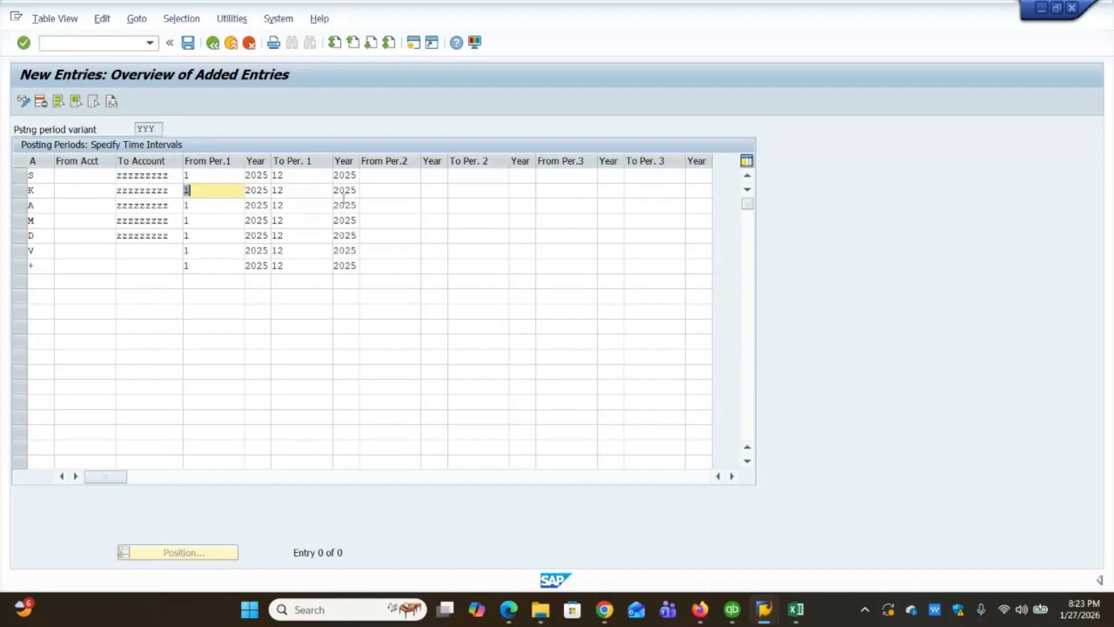
{"action": "key", "text": "BackSpace"}
{"action": "key", "text": "Tab"}
{"action": "key", "text": "BackSpace"}
{"action": "key", "text": "Tab"}
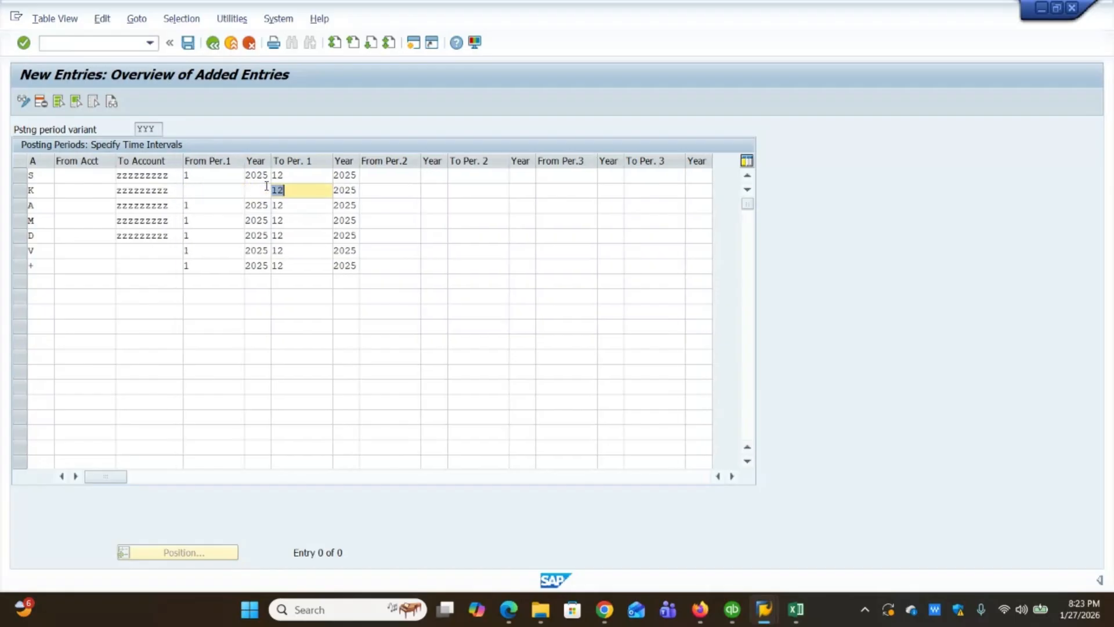
{"action": "key", "text": "BackSpace"}
{"action": "key", "text": "Tab"}
{"action": "key", "text": "BackSpace"}
{"action": "key", "text": "Tab"}
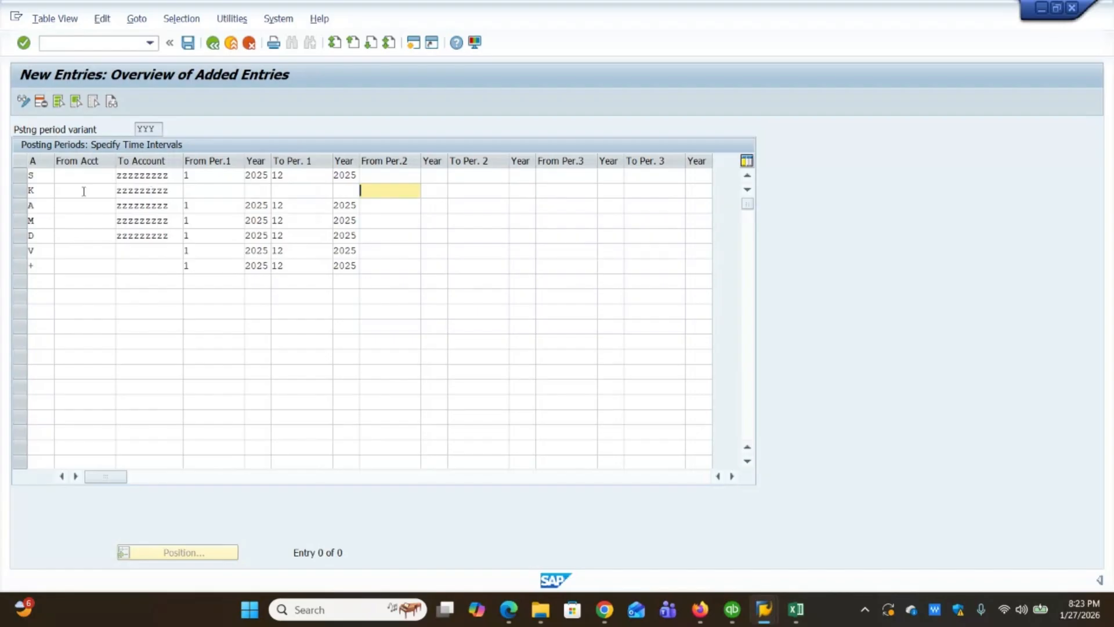
{"action": "left_click", "coordinate": [57, 192]}
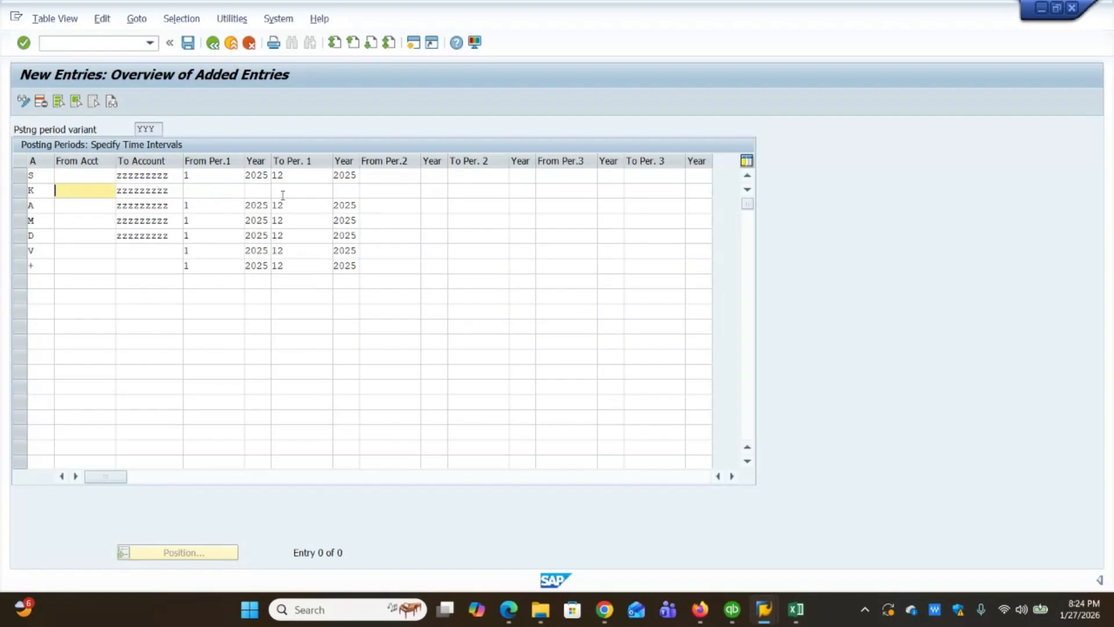
Step: Set To Per. 1 of the G/L accounts row, type S, to 1
{"action": "left_click", "coordinate": [195, 176]}
{"action": "key", "text": "Tab"}
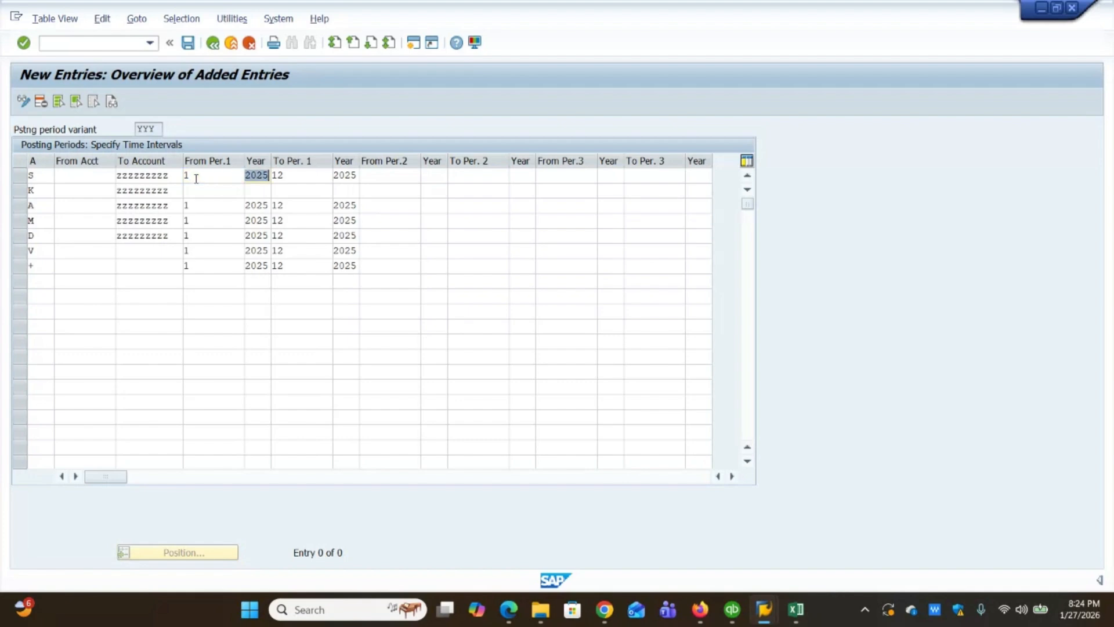
{"action": "key", "text": "Tab"}
{"action": "type", "text": "1"}
{"action": "key", "text": "Tab"}
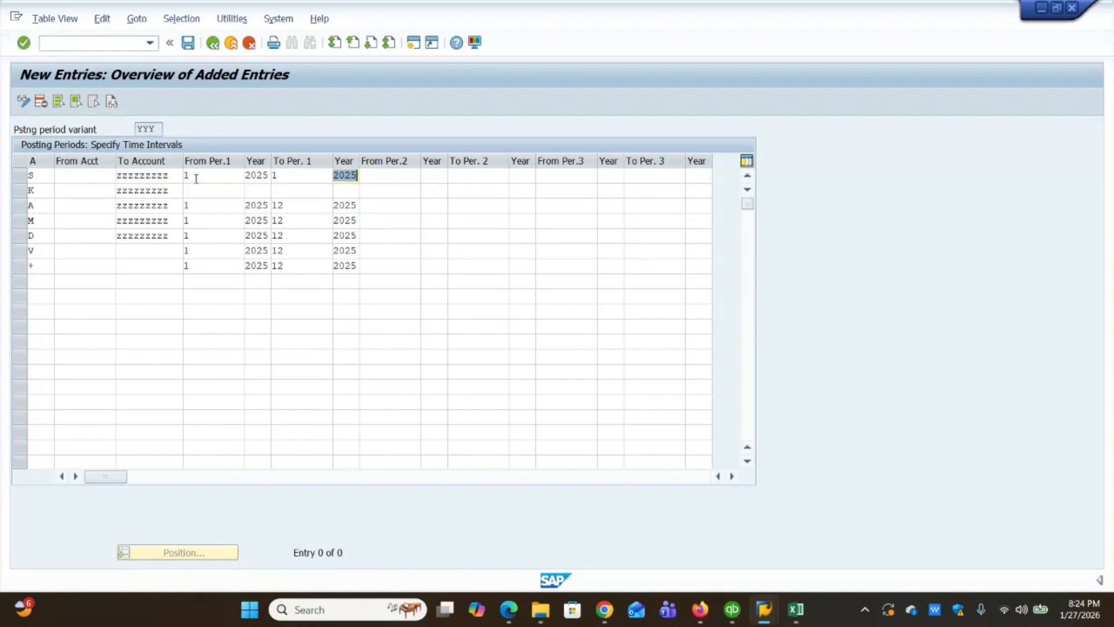
Step: Set To Per. 1 of the Assets row, type A, to 1
{"action": "left_click", "coordinate": [196, 220]}
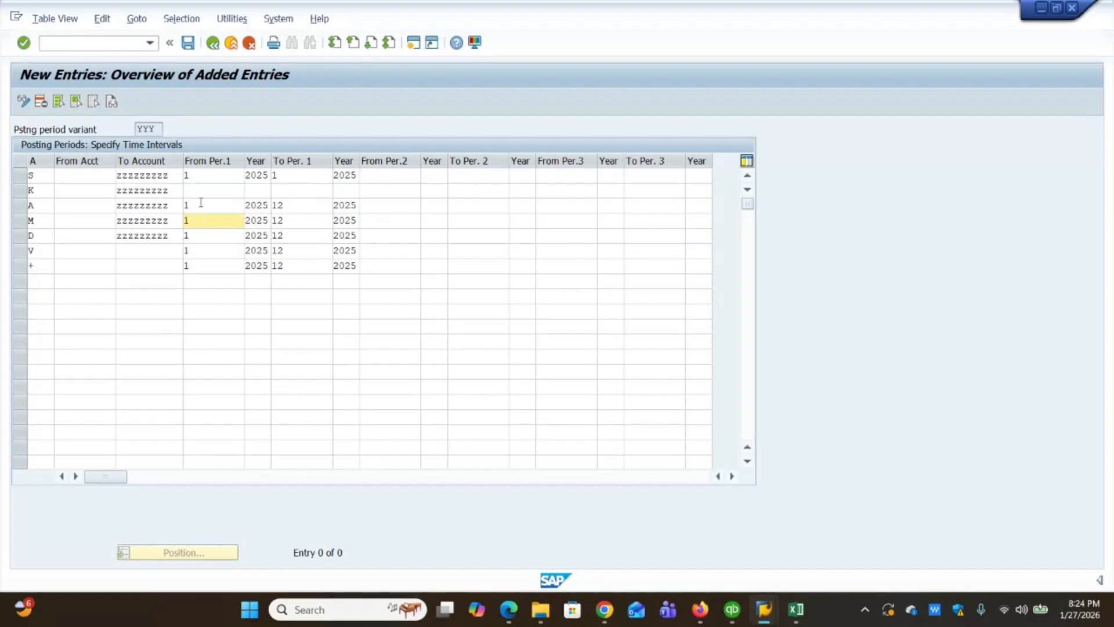
{"action": "left_click", "coordinate": [201, 202]}
{"action": "key", "text": "Tab"}
{"action": "key", "text": "Tab"}
{"action": "type", "text": "1"}
{"action": "key", "text": "Tab"}
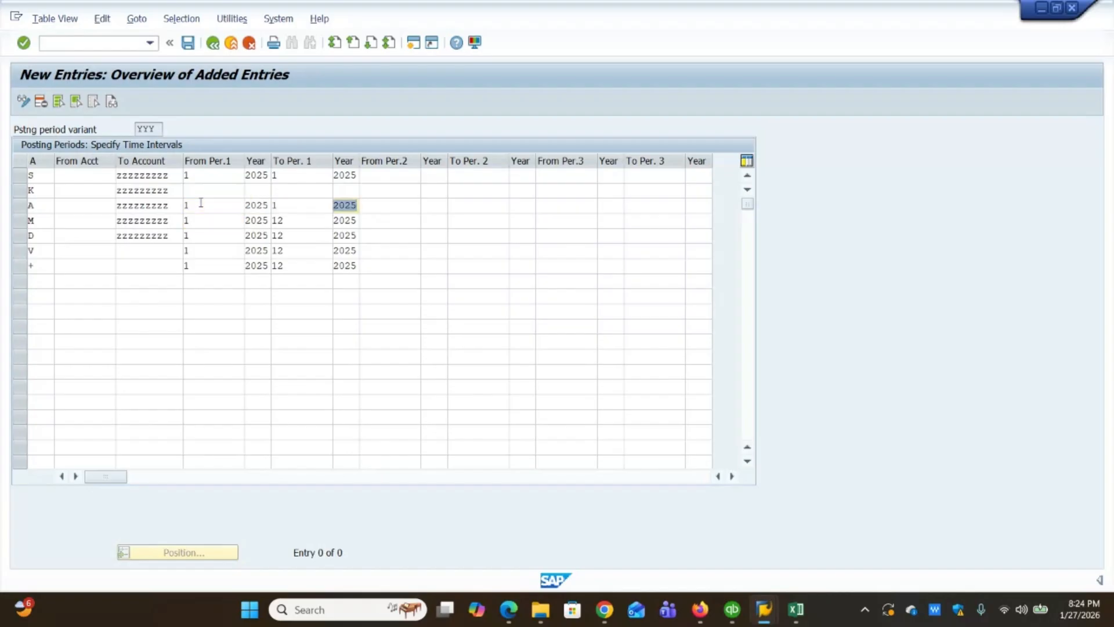
Step: Set To Per. 1 to 1 in the Materials row, type M, and the Customers row, type D
{"action": "left_click", "coordinate": [192, 222]}
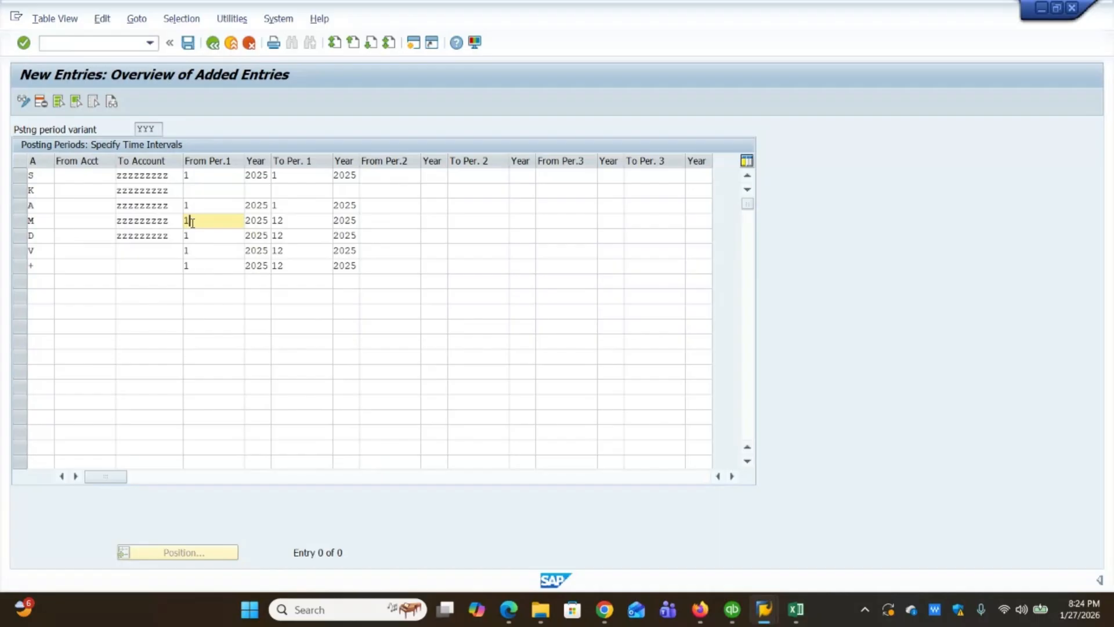
{"action": "key", "text": "Tab"}
{"action": "key", "text": "Tab"}
{"action": "type", "text": "1"}
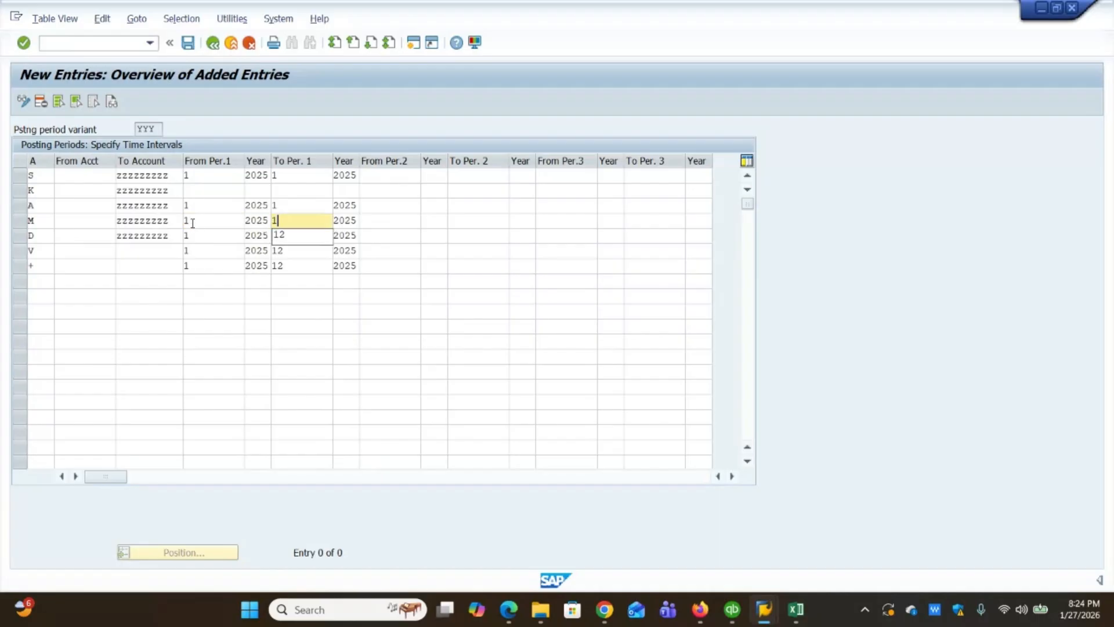
{"action": "key", "text": "Tab"}
{"action": "left_click", "coordinate": [205, 237]}
{"action": "key", "text": "Tab"}
{"action": "key", "text": "Tab"}
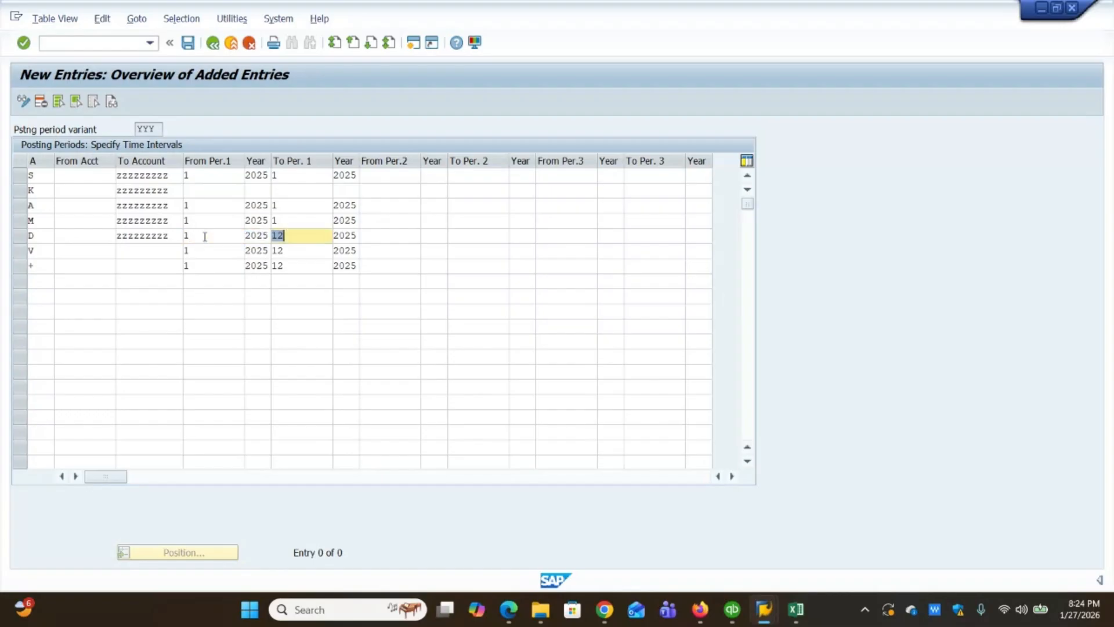
{"action": "type", "text": "1"}
{"action": "key", "text": "Tab"}
Step: Set To Per. 1 to 1 in the Contract accounts row, type V, and the + row
{"action": "left_click", "coordinate": [201, 251]}
{"action": "key", "text": "Tab"}
{"action": "key", "text": "Tab"}
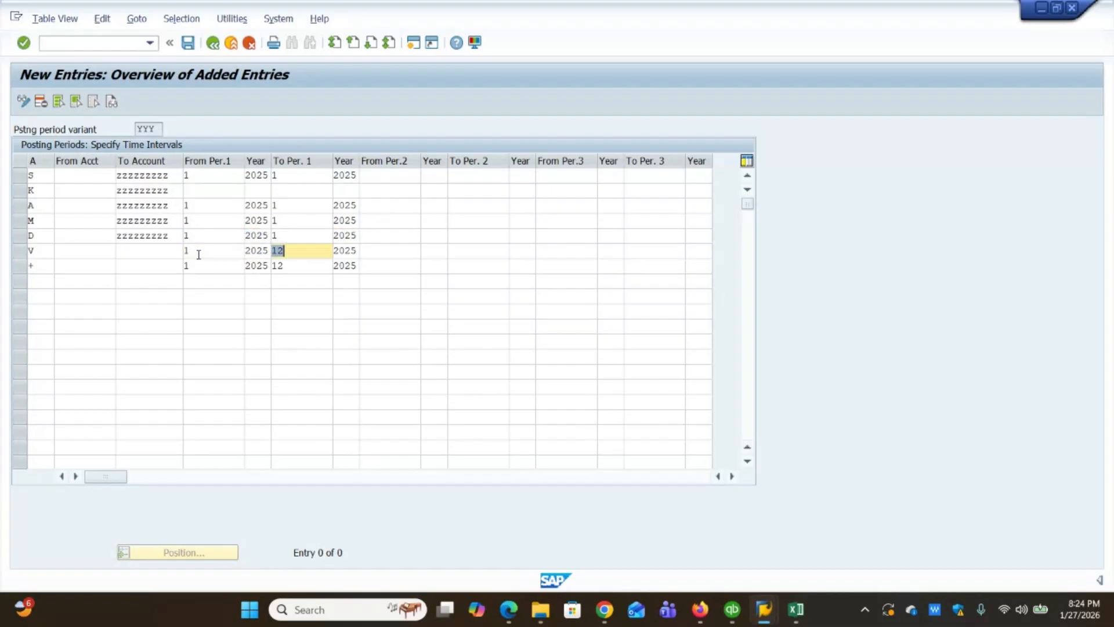
{"action": "type", "text": "1"}
{"action": "left_click", "coordinate": [201, 266]}
{"action": "key", "text": "Tab"}
{"action": "key", "text": "Tab"}
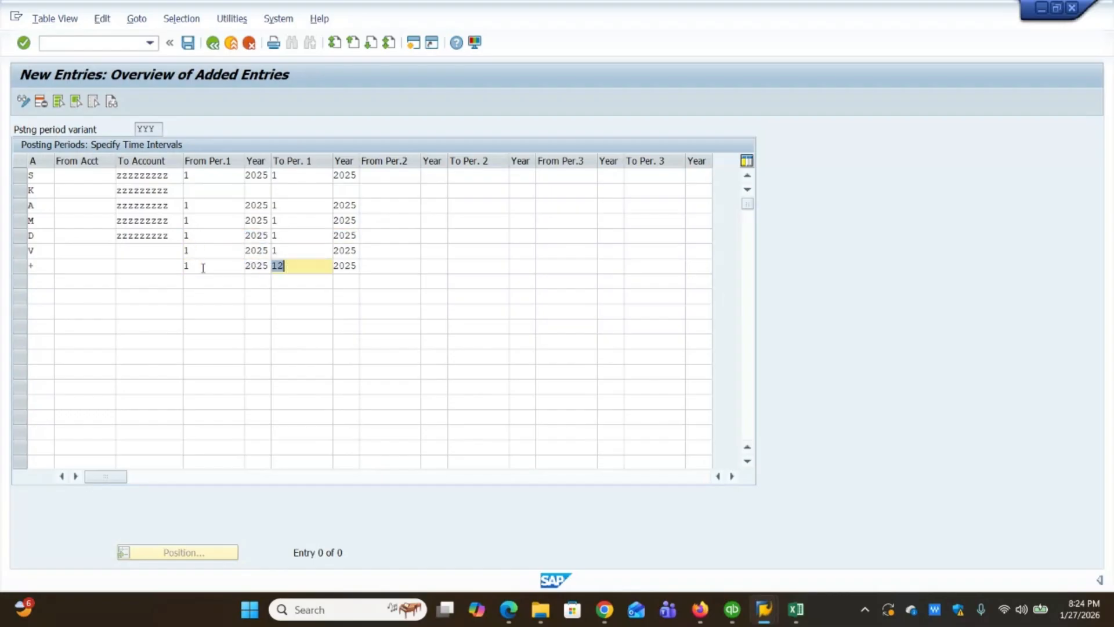
{"action": "type", "text": "1"}
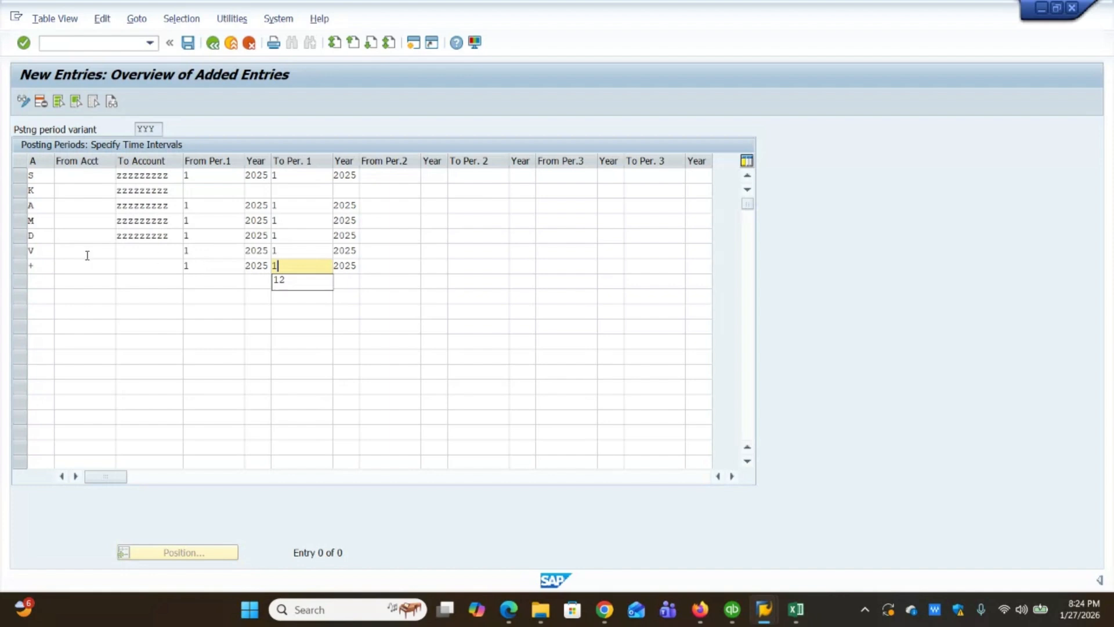
Step: Look up the possible account types from the + row and review the account type entered in each row
{"action": "left_click", "coordinate": [44, 266]}
{"action": "left_click", "coordinate": [59, 267]}
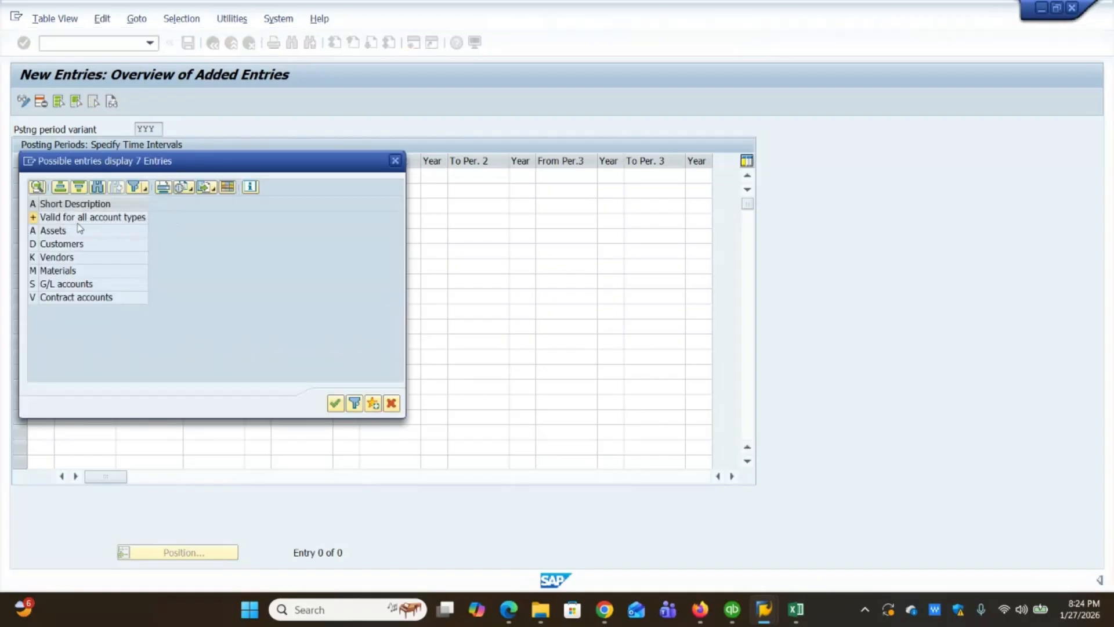
{"action": "left_click", "coordinate": [396, 161]}
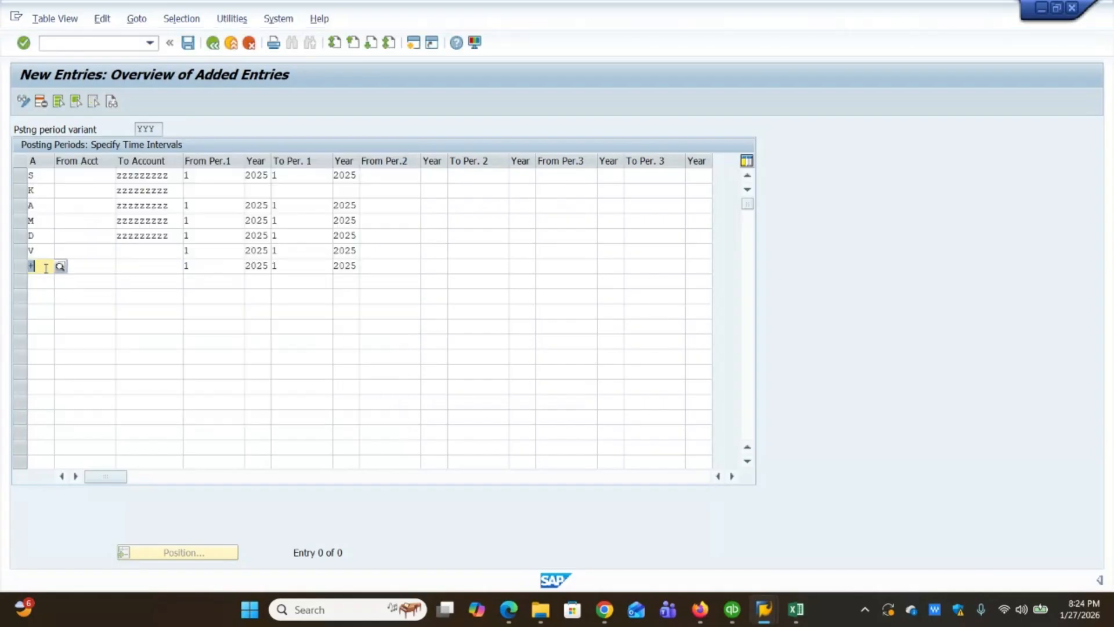
{"action": "left_click", "coordinate": [44, 251]}
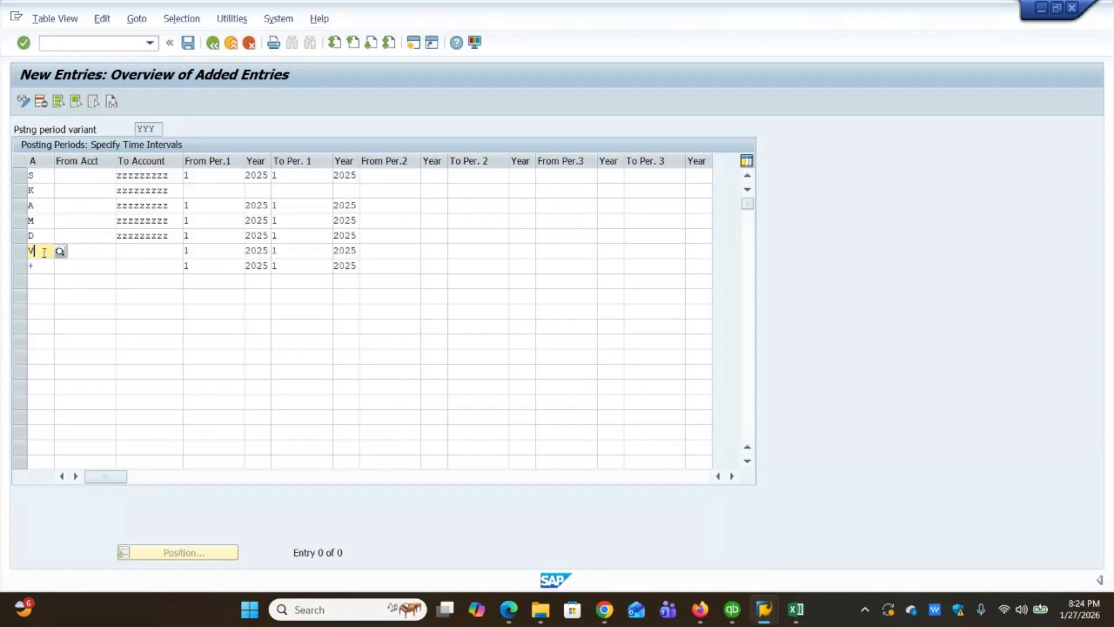
{"action": "left_click", "coordinate": [44, 237]}
{"action": "left_click", "coordinate": [41, 221]}
{"action": "left_click", "coordinate": [38, 203]}
{"action": "left_click", "coordinate": [36, 190]}
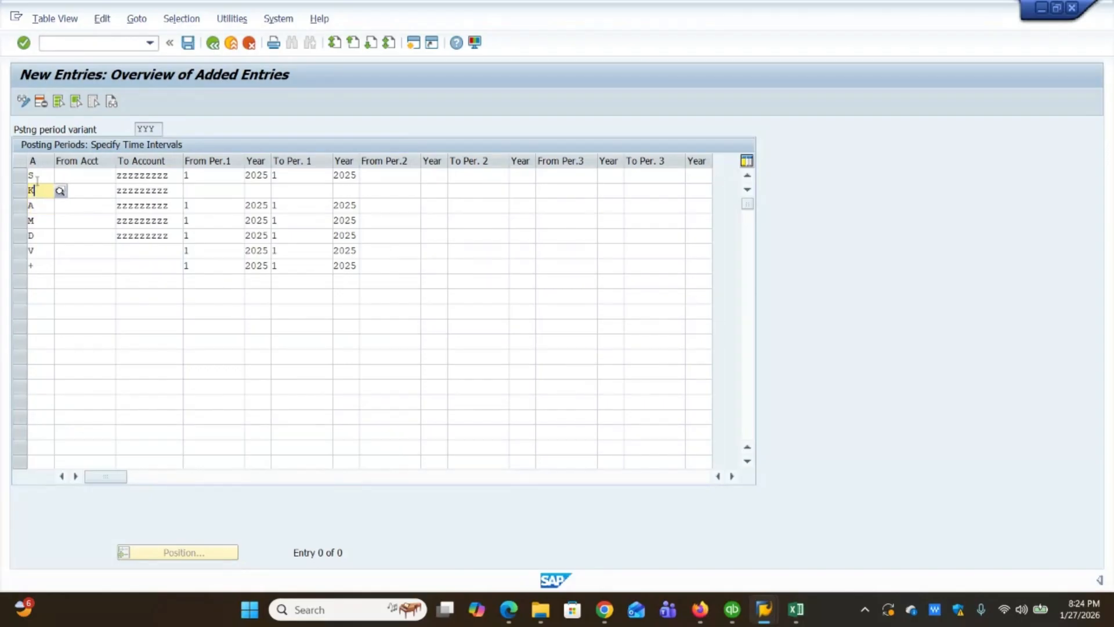
{"action": "left_click", "coordinate": [34, 175]}
Step: Set To Per. 1 of the + row, valid for all account types, to 5
{"action": "left_click", "coordinate": [216, 264]}
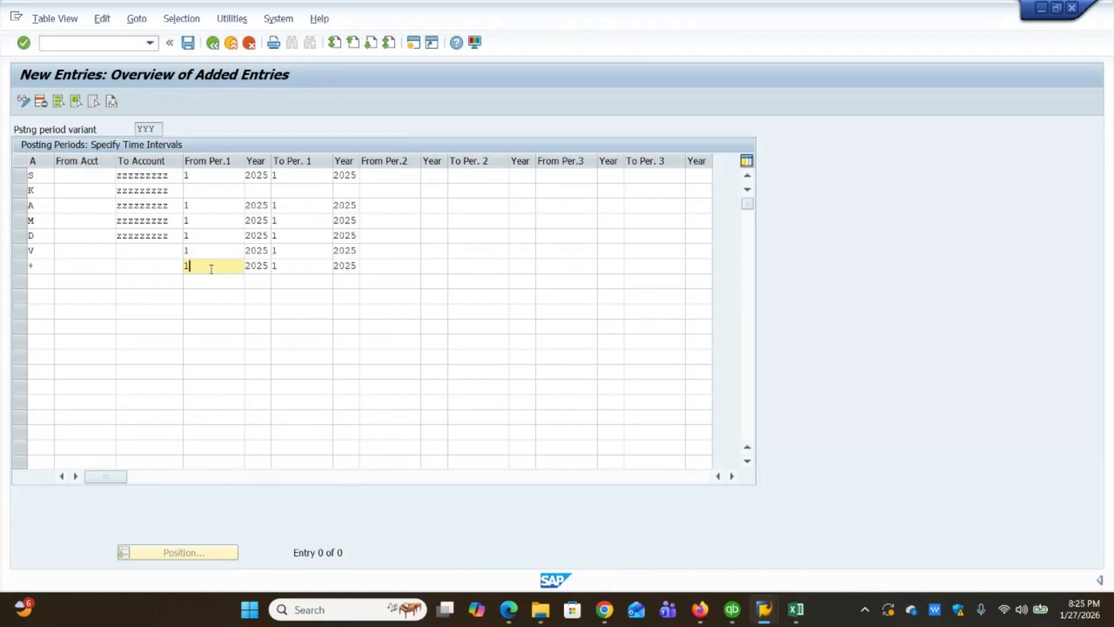
{"action": "double_click", "coordinate": [212, 268]}
{"action": "key", "text": "Tab"}
{"action": "key", "text": "Tab"}
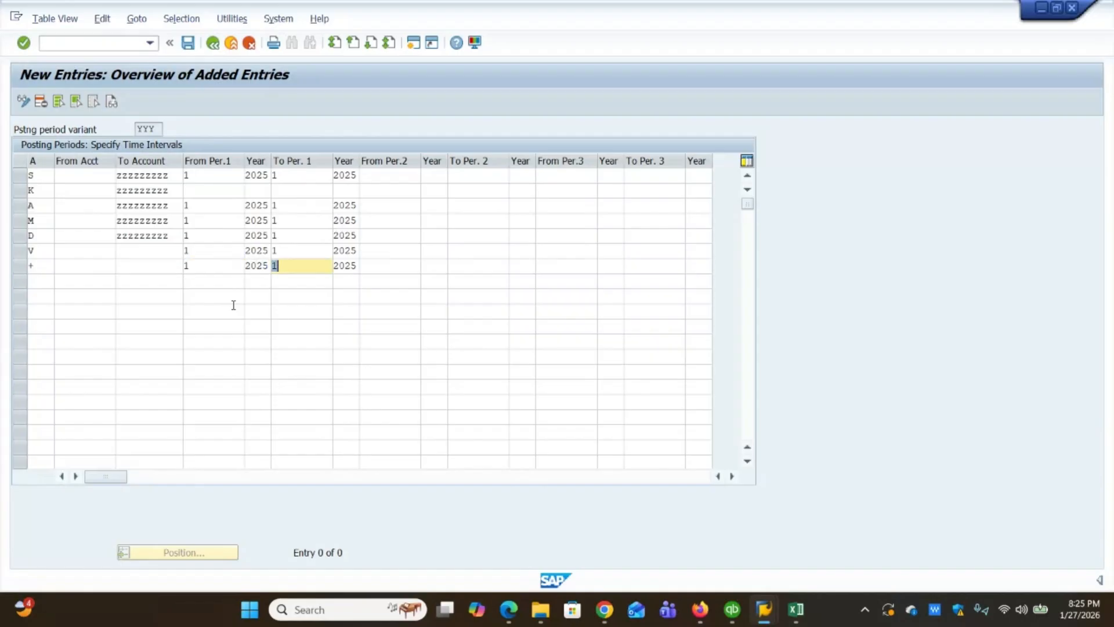
{"action": "type", "text": "5"}
{"action": "key", "text": "Tab"}
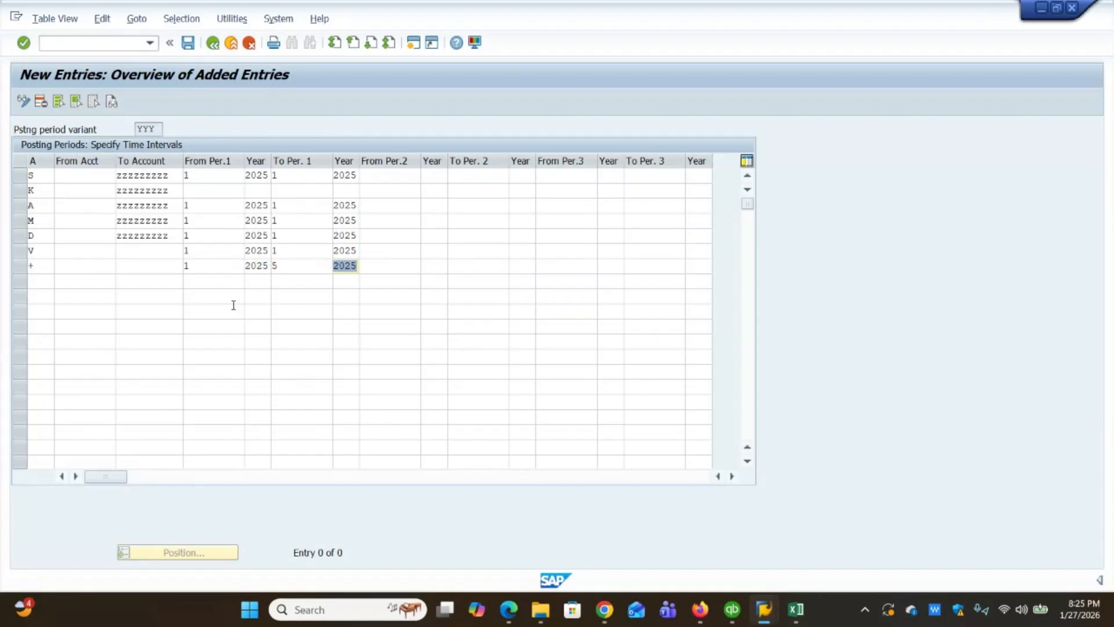
Step: Set To Per. 1 of the Contract accounts row, type V, to 10
{"action": "double_click", "coordinate": [209, 249]}
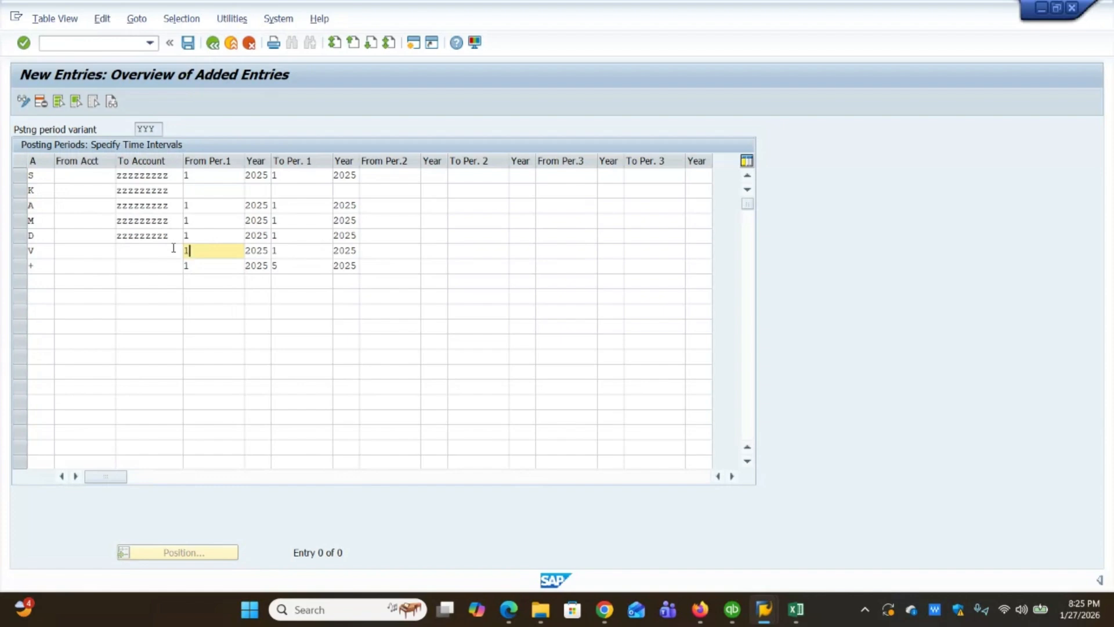
{"action": "key", "text": "Tab"}
{"action": "key", "text": "Tab"}
{"action": "type", "text": "10"}
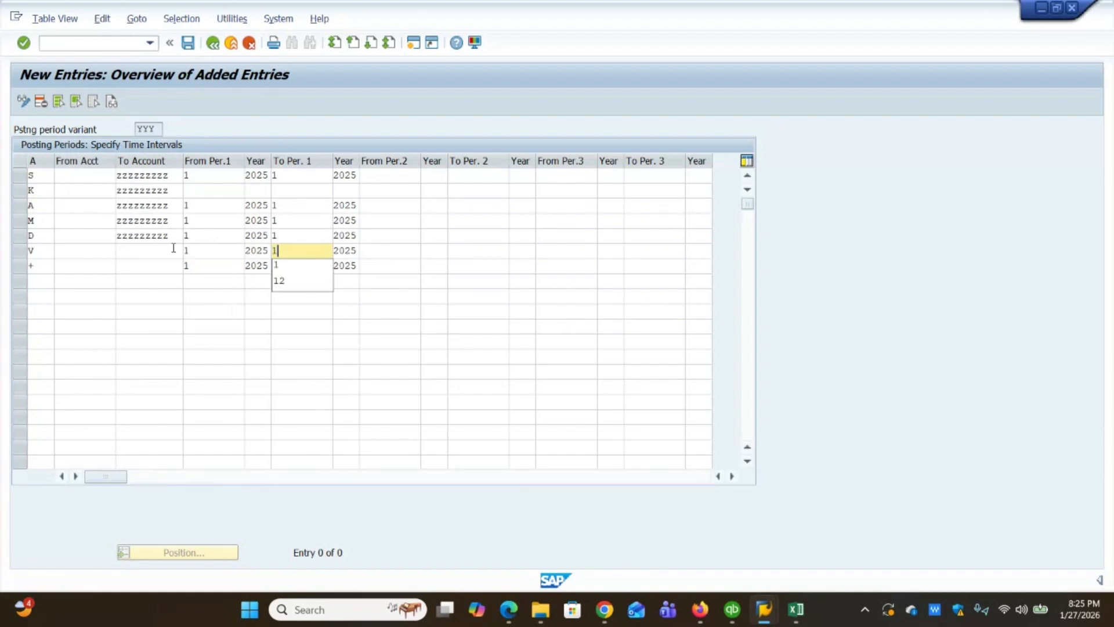
{"action": "key", "text": "Tab"}
Step: Set To Per. 1 to 10 in the Customers, Materials and Assets rows, types D, M and A
{"action": "left_click", "coordinate": [197, 236]}
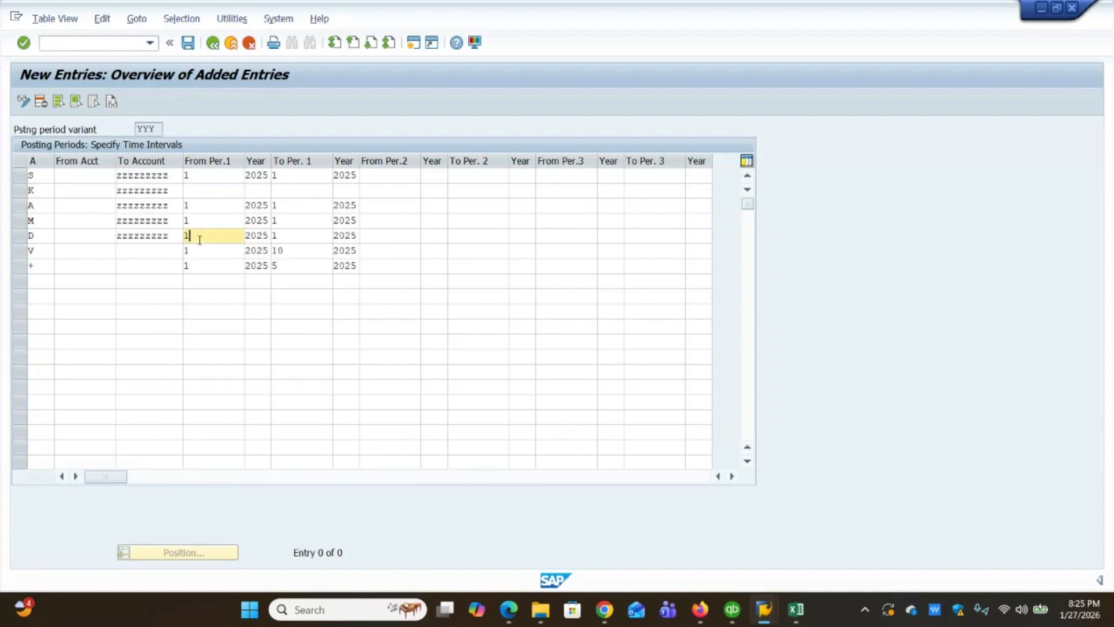
{"action": "left_click", "coordinate": [288, 236]}
{"action": "type", "text": "0"}
{"action": "key", "text": "Up"}
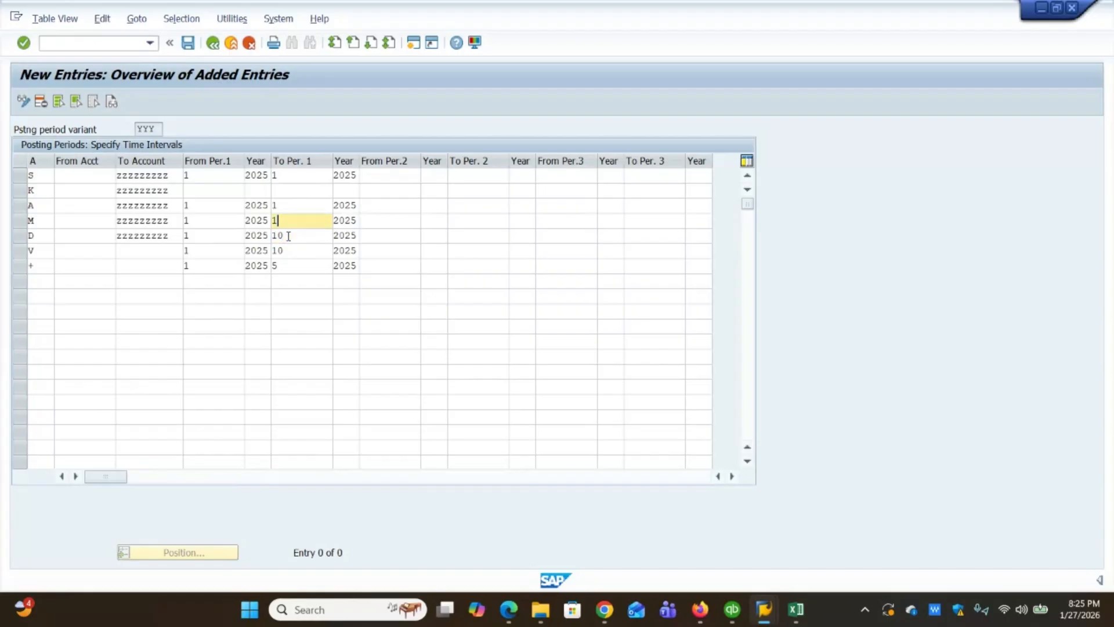
{"action": "type", "text": "0"}
{"action": "key", "text": "Up"}
{"action": "type", "text": "0"}
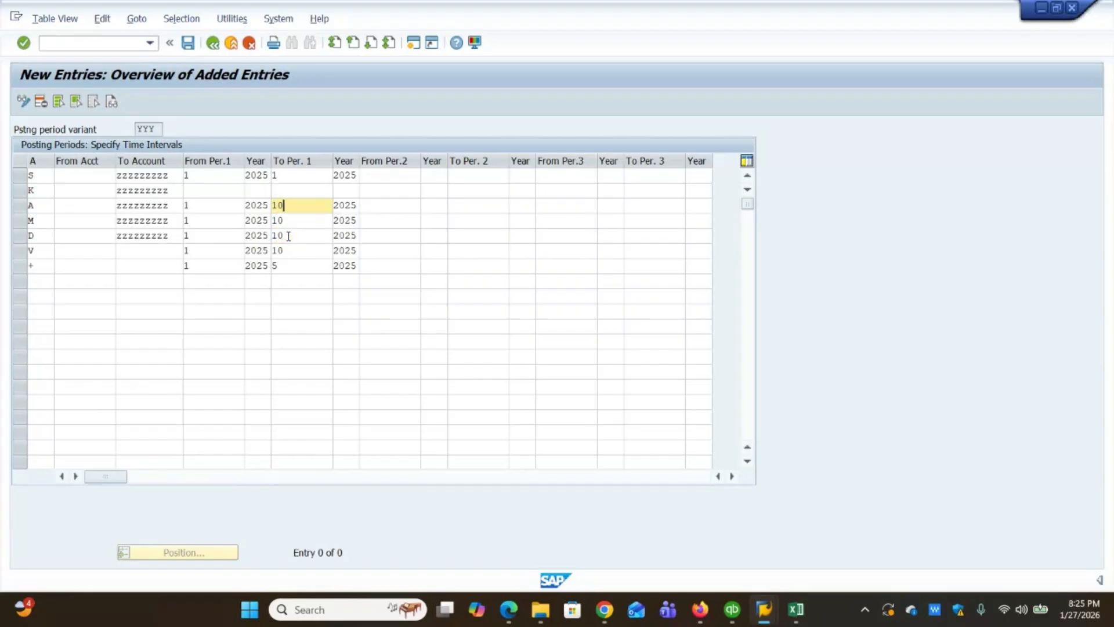
Step: Set the first period interval of the Vendors row, type K, from period 1 of 2025 to period 10 of 2025
{"action": "key", "text": "Up"}
{"action": "type", "text": "10"}
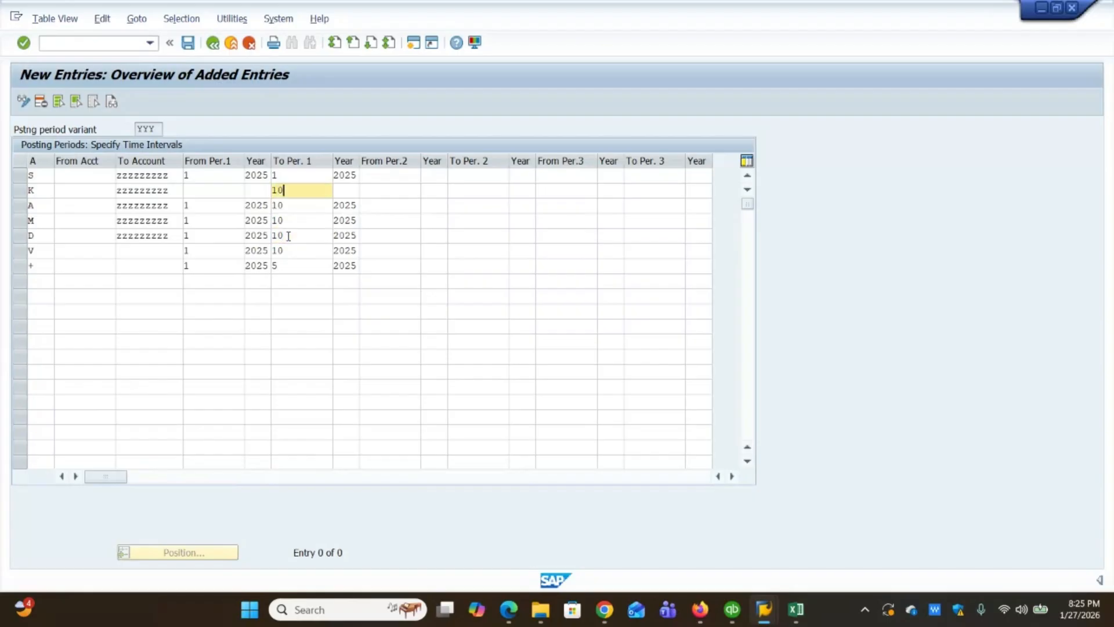
{"action": "key", "text": "shift+Tab"}
{"action": "key", "text": "shift+Tab"}
{"action": "type", "text": "1"}
{"action": "key", "text": "Tab"}
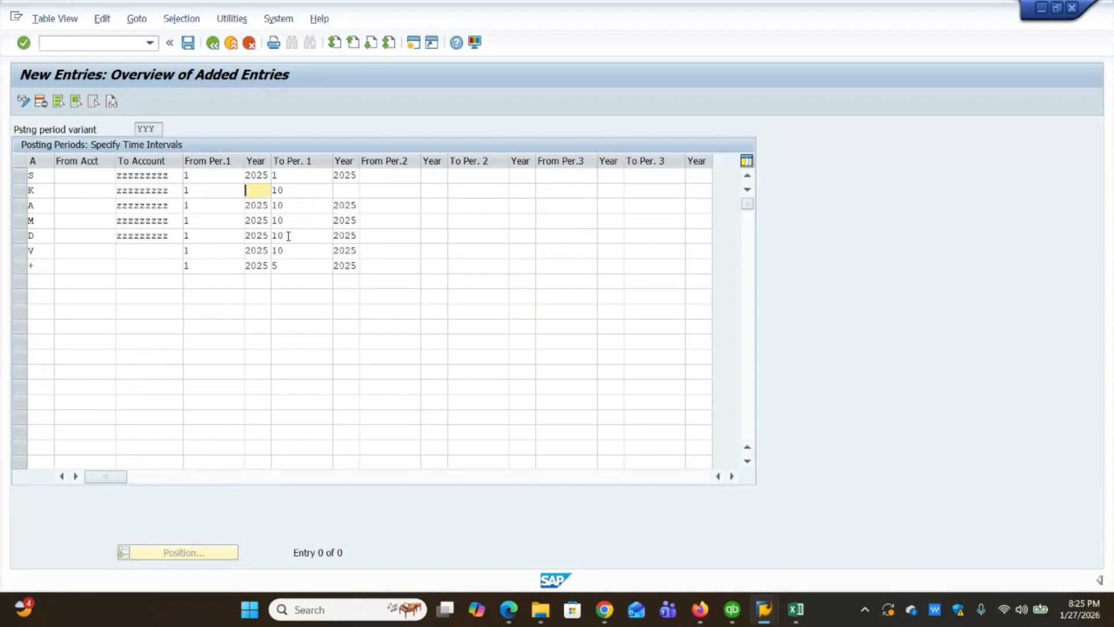
{"action": "type", "text": "2025"}
{"action": "key", "text": "Tab"}
{"action": "key", "text": "Tab"}
{"action": "type", "text": "202"}
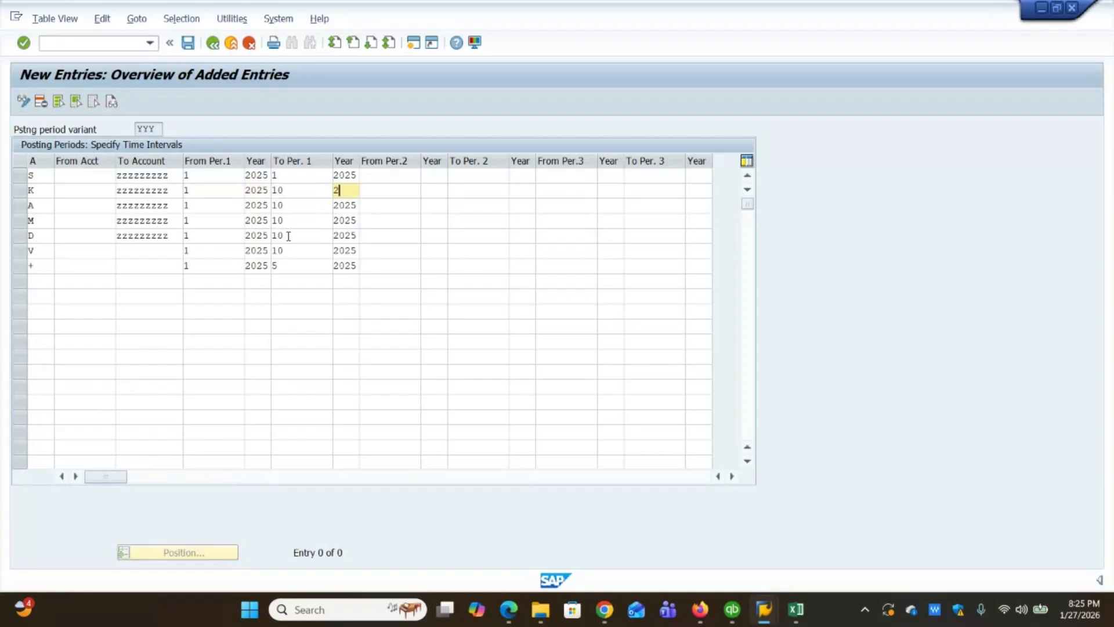
{"action": "type", "text": "5"}
Step: Set To Per. 1 of the G/L accounts row, type S, to 10
{"action": "key", "text": "Down"}
{"action": "key", "text": "Down"}
{"action": "key", "text": "Down"}
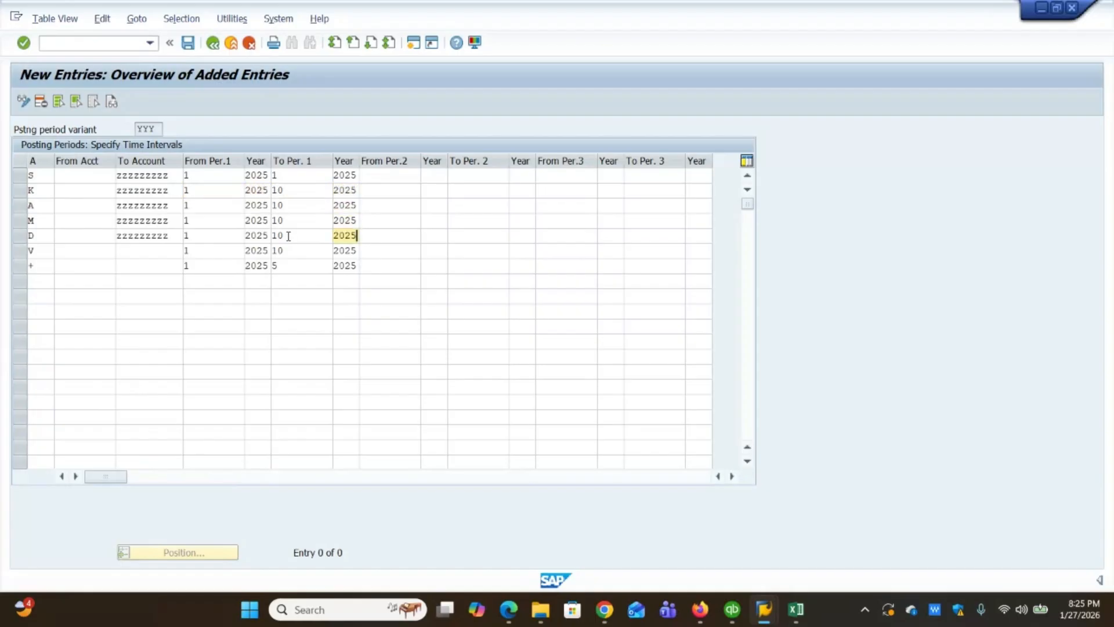
{"action": "left_click", "coordinate": [295, 176]}
{"action": "type", "text": "0"}
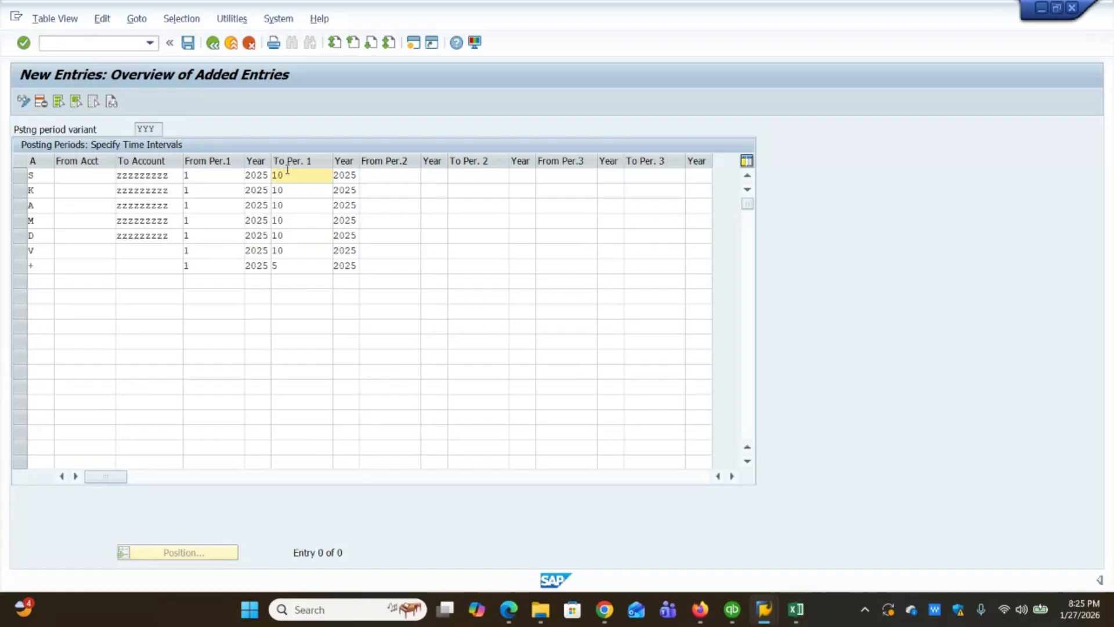
Step: Compare the To Per. 1 values of the individual account type rows with that of the + row
{"action": "left_click", "coordinate": [302, 265]}
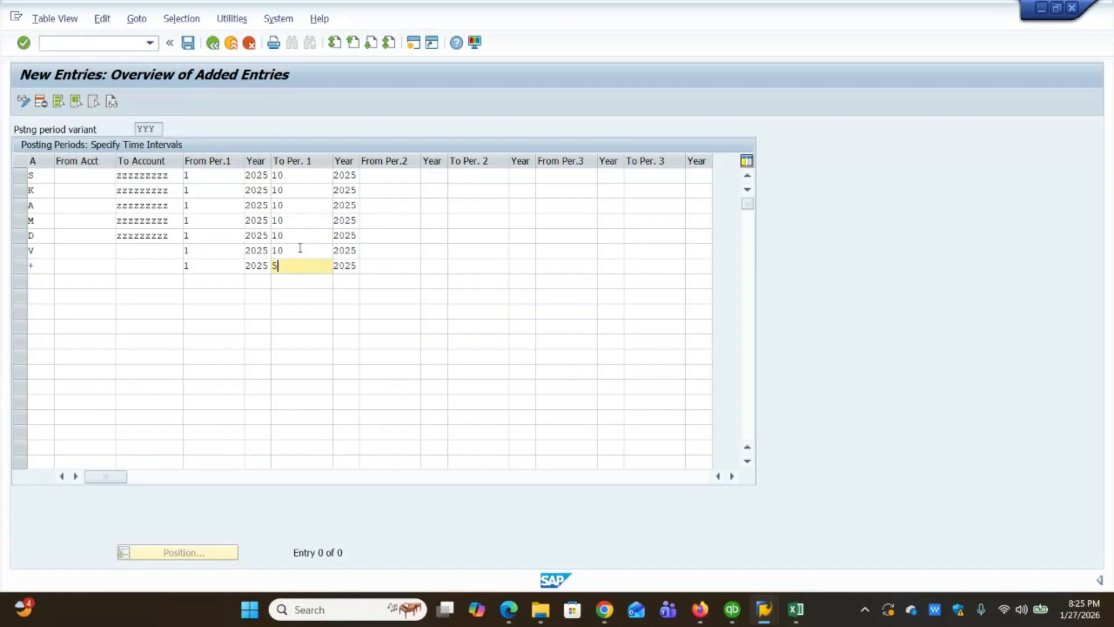
{"action": "left_click", "coordinate": [297, 234]}
{"action": "left_click", "coordinate": [293, 220]}
{"action": "left_click", "coordinate": [293, 206]}
{"action": "left_click", "coordinate": [293, 192]}
{"action": "left_click", "coordinate": [293, 177]}
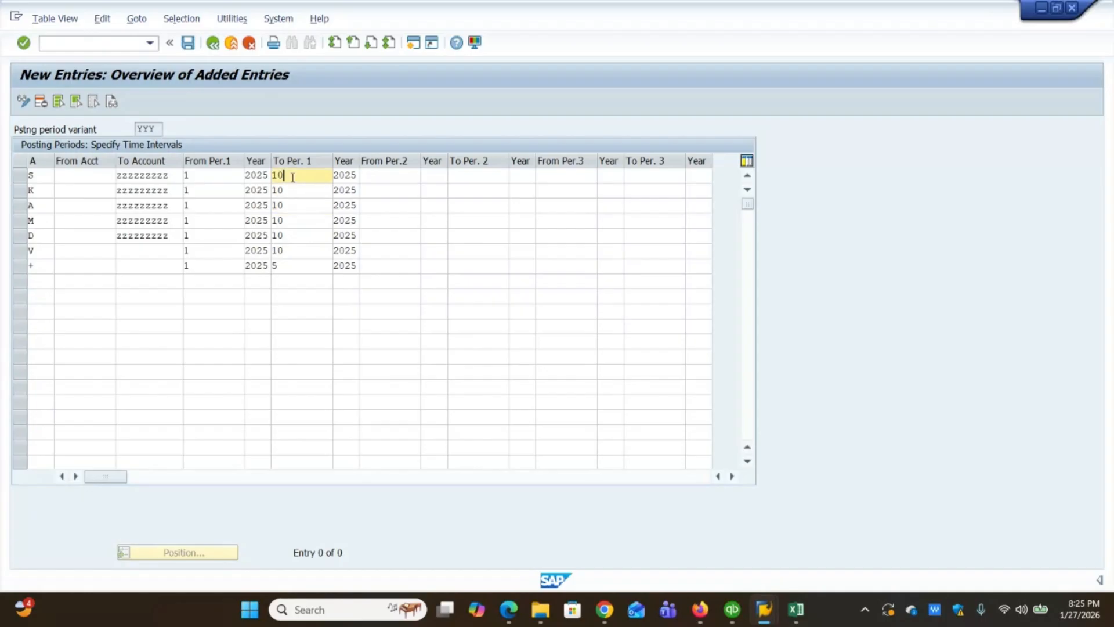
{"action": "left_click", "coordinate": [292, 223]}
{"action": "left_click", "coordinate": [290, 250]}
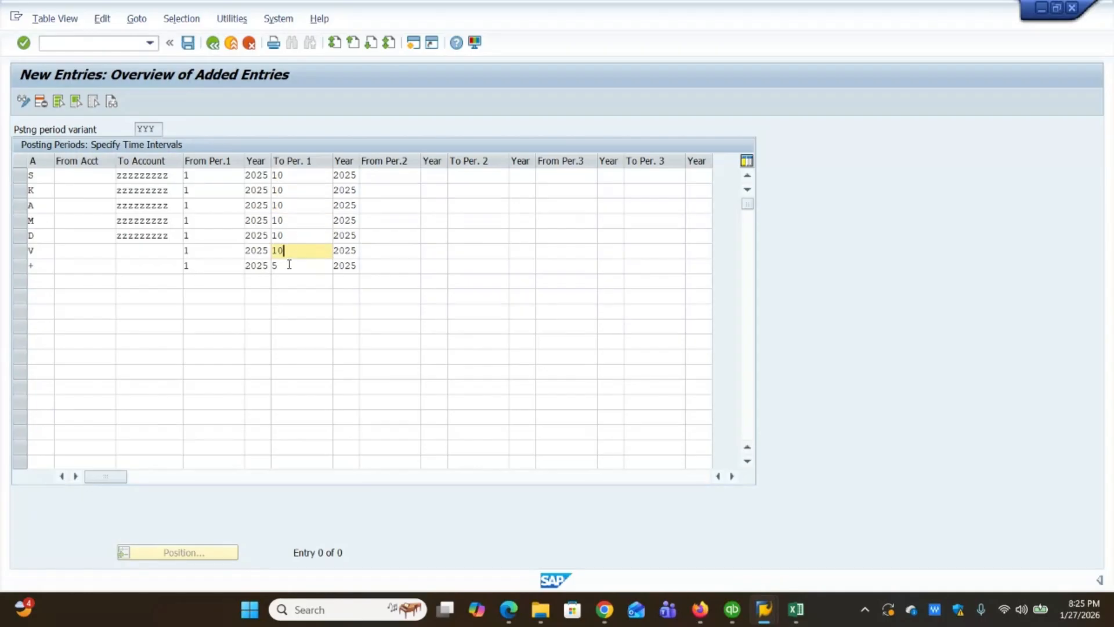
{"action": "left_click", "coordinate": [289, 265]}
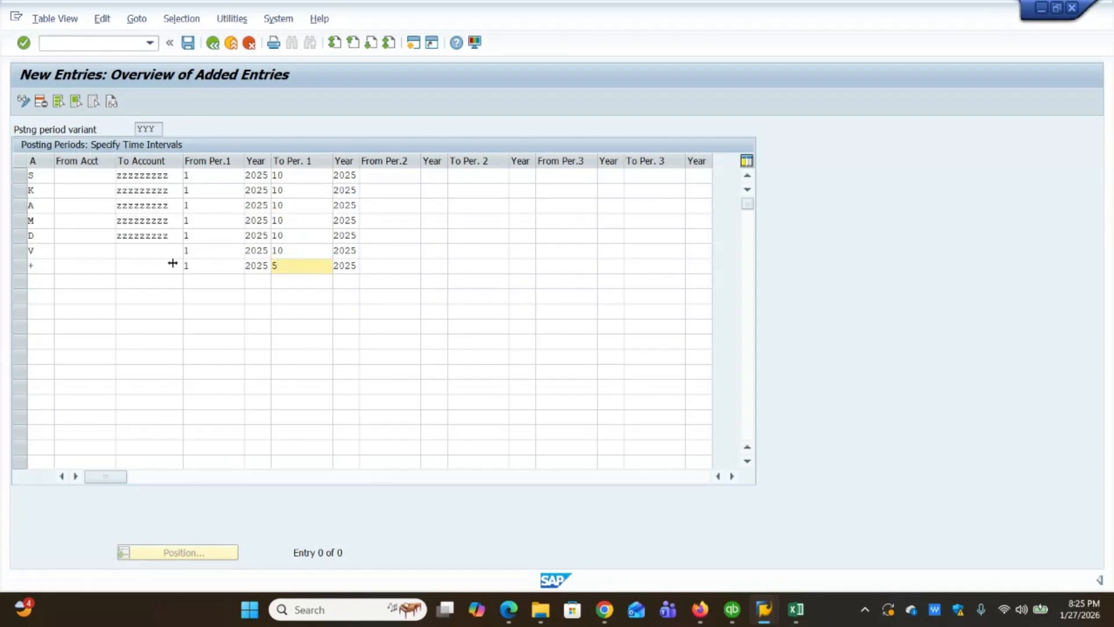
Step: Set To Per. 1 of the + row, valid for all account types, to 10
{"action": "left_click", "coordinate": [49, 270]}
{"action": "left_click_drag", "start_coordinate": [294, 265], "coordinate": [270, 265]}
{"action": "left_click", "coordinate": [292, 265]}
{"action": "key", "text": "BackSpace"}
{"action": "type", "text": "10"}
{"action": "key", "text": "Tab"}
Step: Set To Per. 1 to 5 in the Contract accounts row, type V, and the Customers row, type D
{"action": "left_click", "coordinate": [283, 247]}
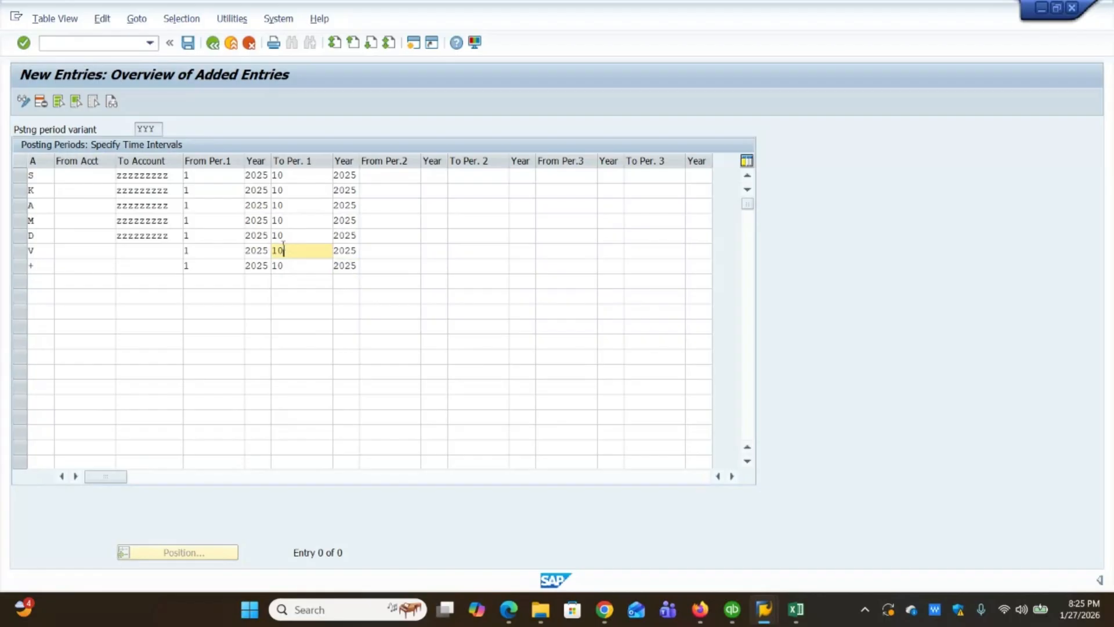
{"action": "left_click_drag", "start_coordinate": [283, 246], "coordinate": [260, 244]}
{"action": "type", "text": "5"}
{"action": "key", "text": "Tab"}
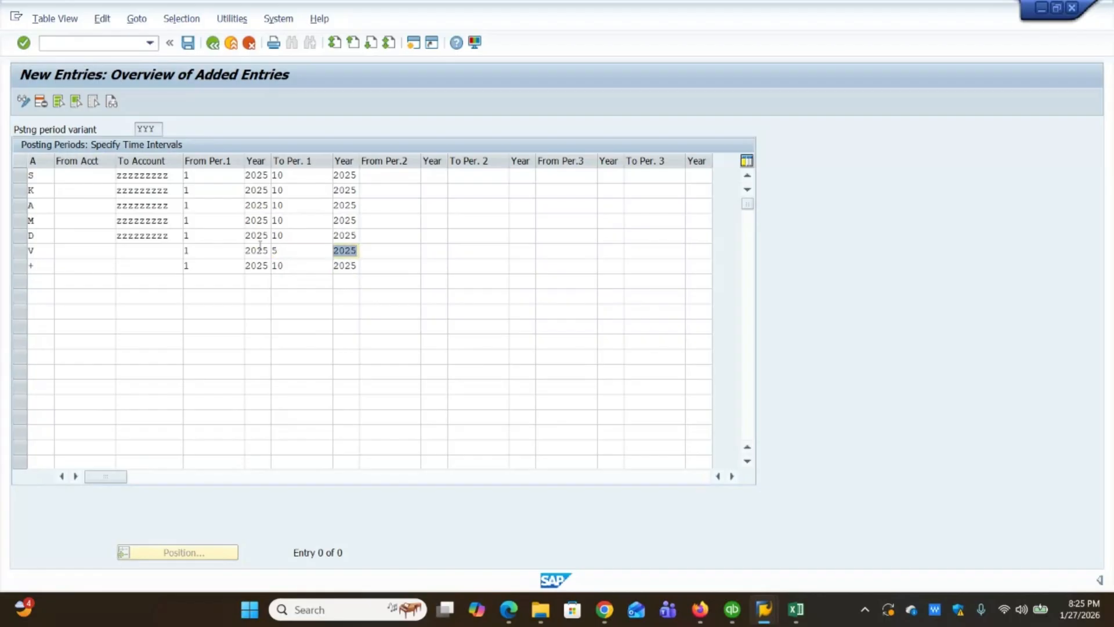
{"action": "left_click_drag", "start_coordinate": [292, 240], "coordinate": [262, 233]}
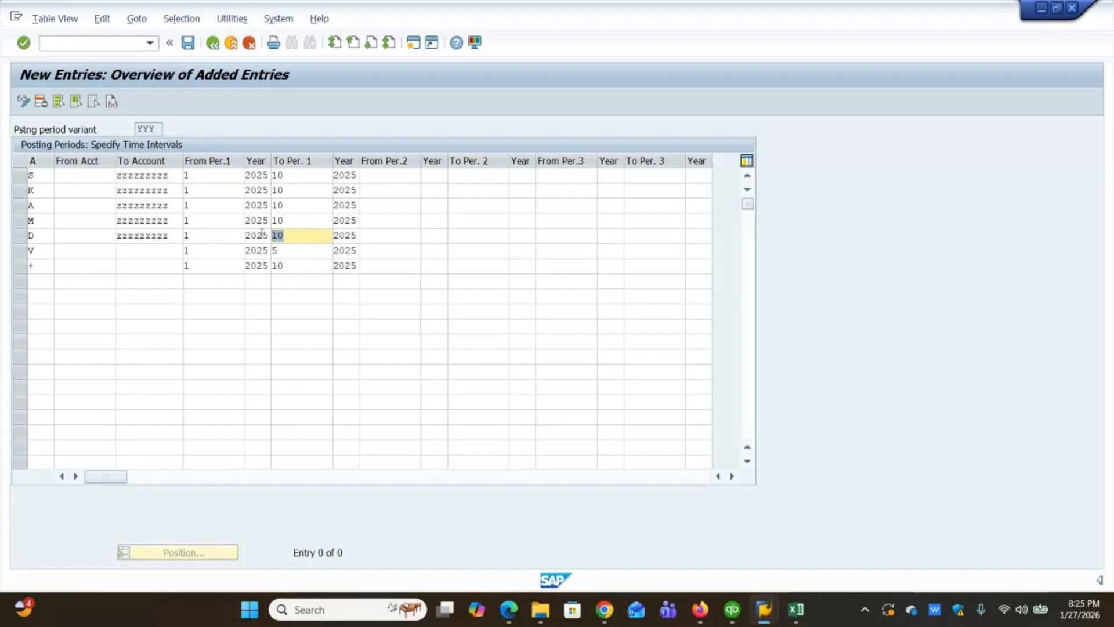
{"action": "type", "text": "5"}
{"action": "key", "text": "Tab"}
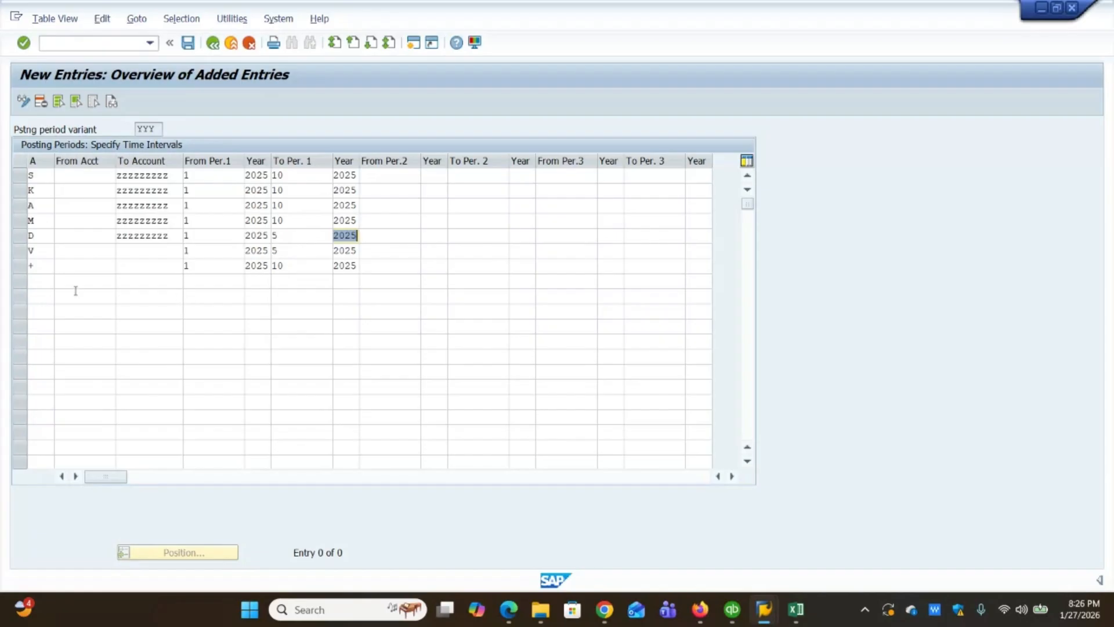
{"action": "left_click", "coordinate": [289, 236]}
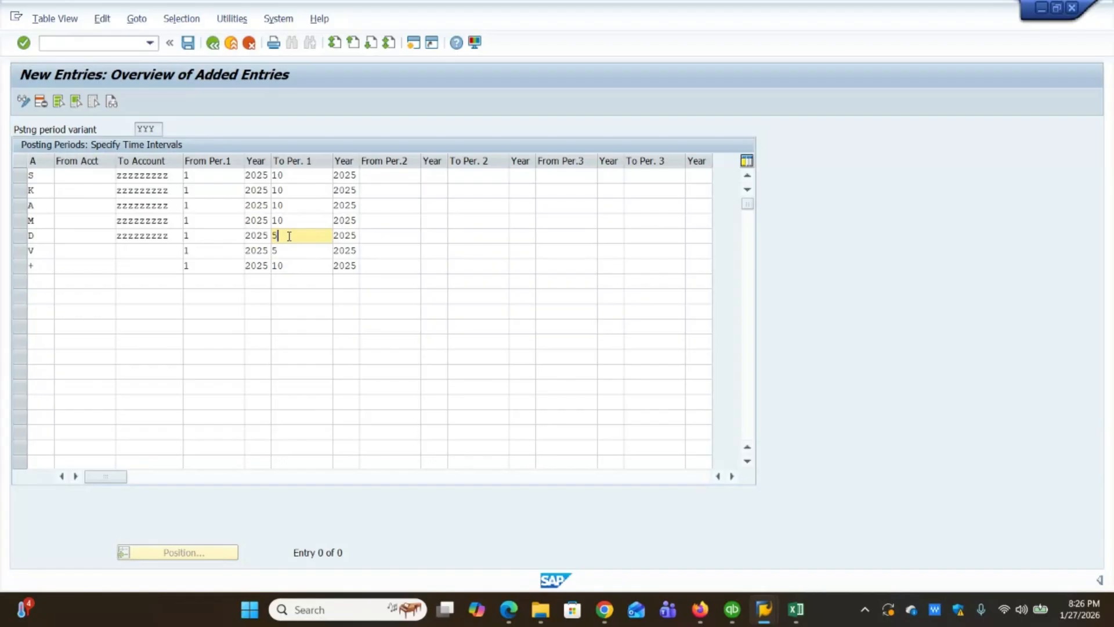
{"action": "left_click", "coordinate": [369, 177]}
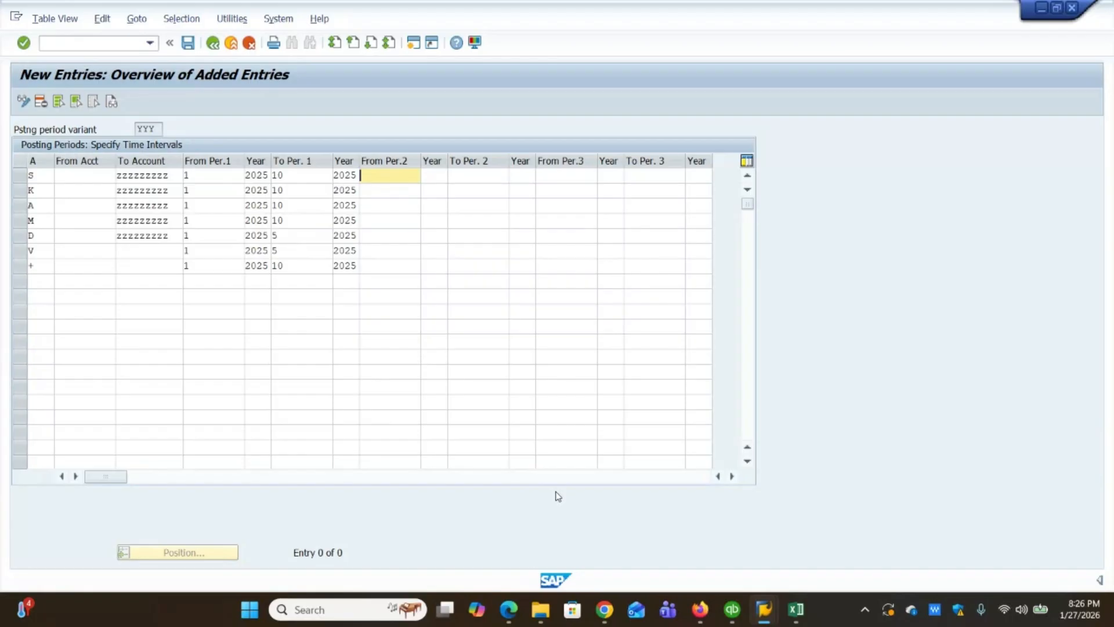
{"action": "left_click", "coordinate": [284, 231]}
{"action": "left_click", "coordinate": [285, 250]}
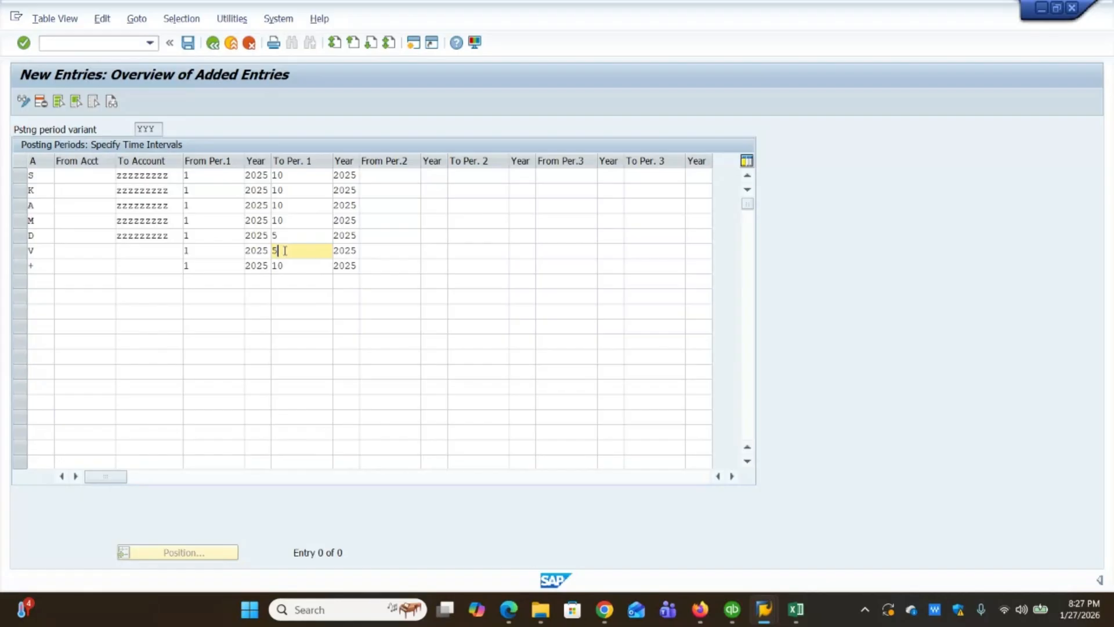
{"action": "left_click", "coordinate": [398, 187]}
{"action": "left_click", "coordinate": [400, 179]}
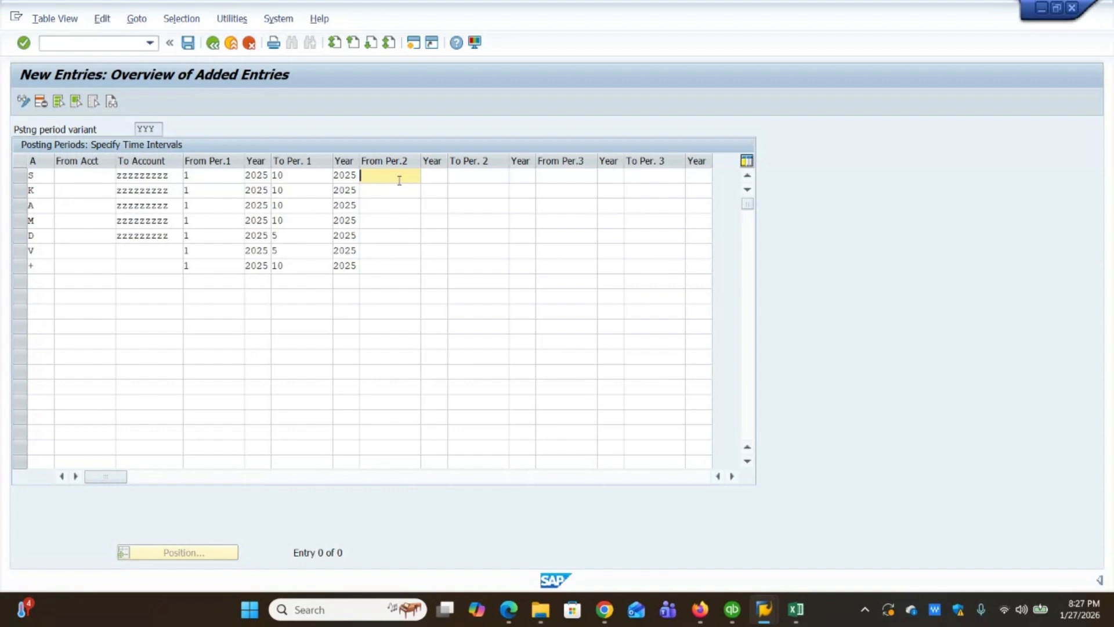
Step: In the G/L accounts row, type S, set From Per.2 to 1 and To Per. 1 to 12
{"action": "type", "text": "1"}
{"action": "key", "text": "Tab"}
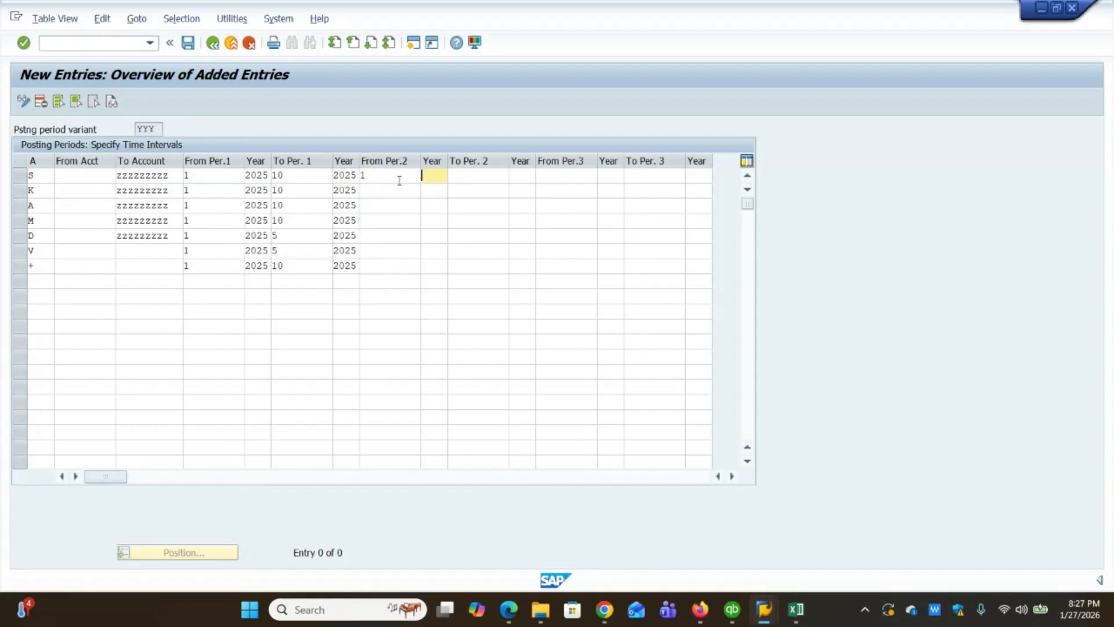
{"action": "left_click", "coordinate": [293, 180]}
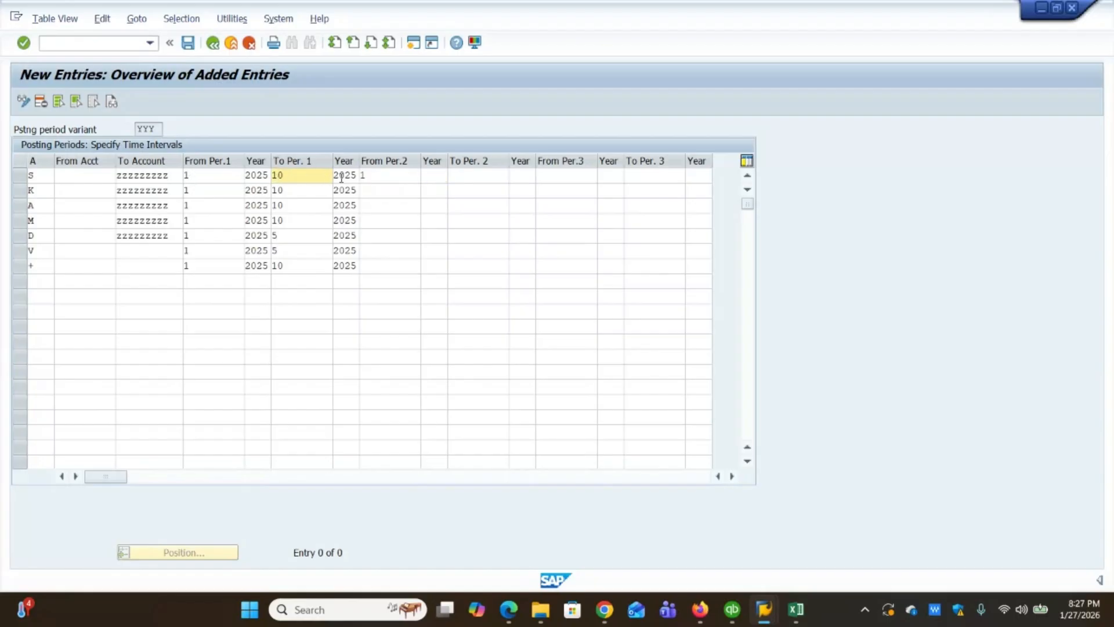
{"action": "left_click_drag", "start_coordinate": [312, 173], "coordinate": [267, 173]}
{"action": "type", "text": "12"}
Step: Set To Per. 1 to 12 in the rows for account types K, A, M and D
{"action": "key", "text": "Down"}
{"action": "key", "text": "BackSpace"}
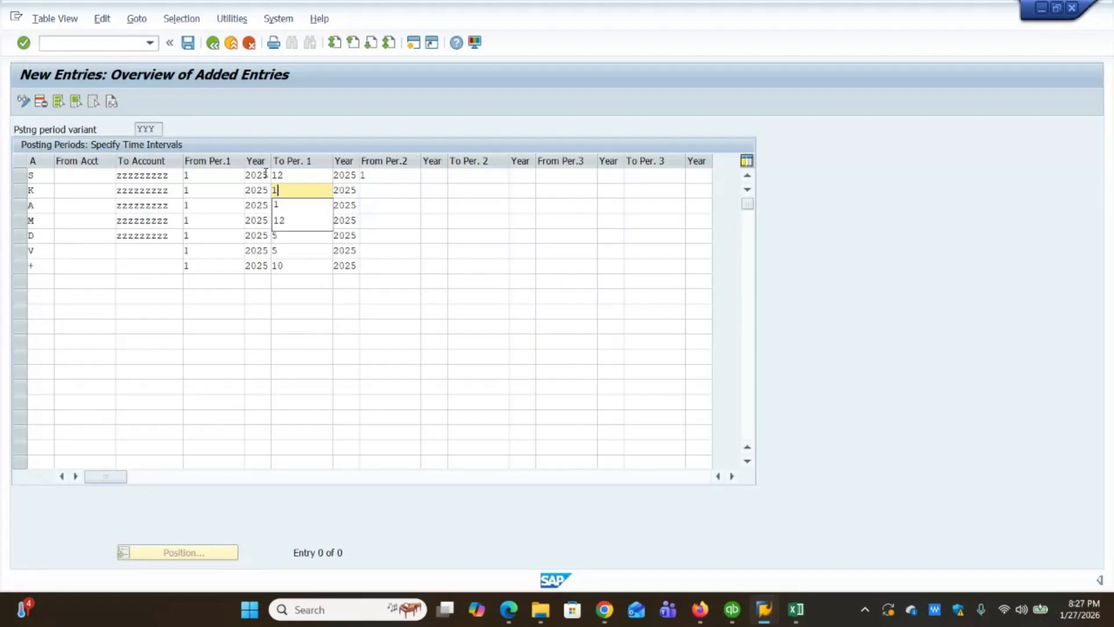
{"action": "type", "text": "2"}
{"action": "key", "text": "Down"}
{"action": "key", "text": "BackSpace"}
{"action": "type", "text": "2"}
{"action": "key", "text": "Down"}
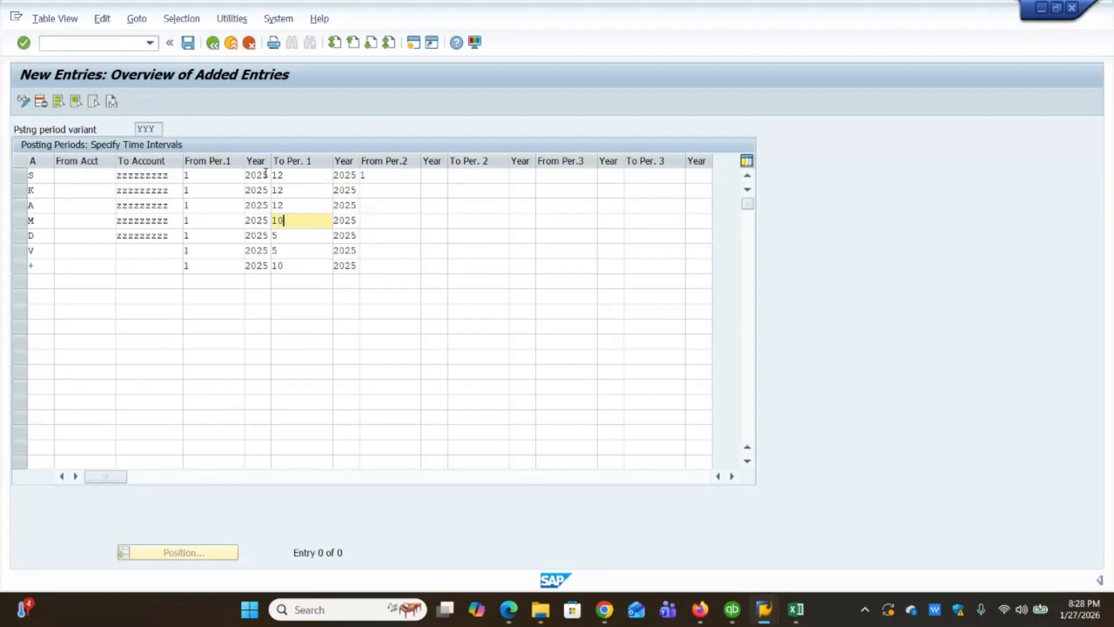
{"action": "key", "text": "BackSpace"}
{"action": "type", "text": "2"}
{"action": "key", "text": "Down"}
{"action": "key", "text": "BackSpace"}
{"action": "type", "text": "2"}
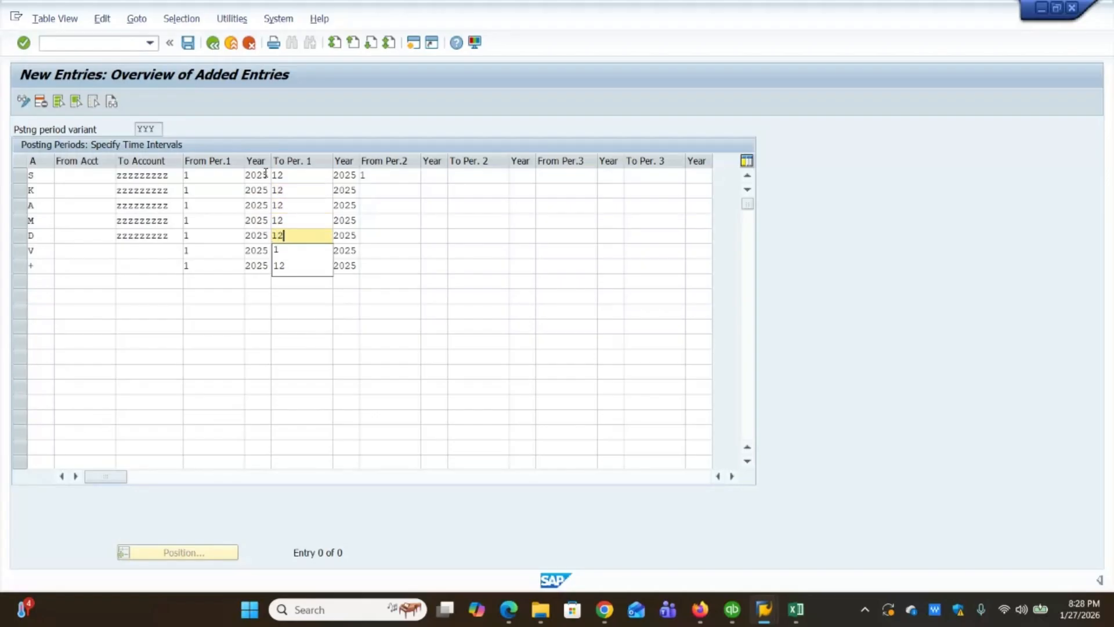
Step: Set To Per. 1 to 12 in the Contract accounts row, type V, and the + row
{"action": "key", "text": "Down"}
{"action": "key", "text": "BackSpace"}
{"action": "key", "text": "BackSpace"}
{"action": "type", "text": "5"}
{"action": "key", "text": "BackSpace"}
{"action": "type", "text": "12"}
{"action": "key", "text": "Down"}
{"action": "key", "text": "BackSpace"}
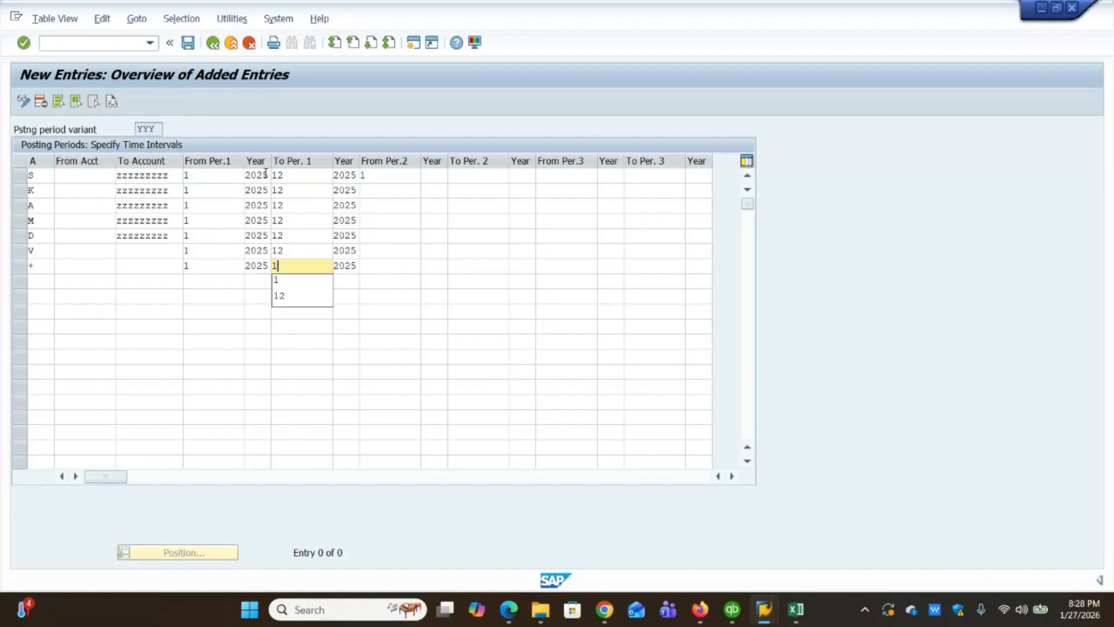
{"action": "type", "text": "2"}
{"action": "key", "text": "Up"}
{"action": "key", "text": "Up"}
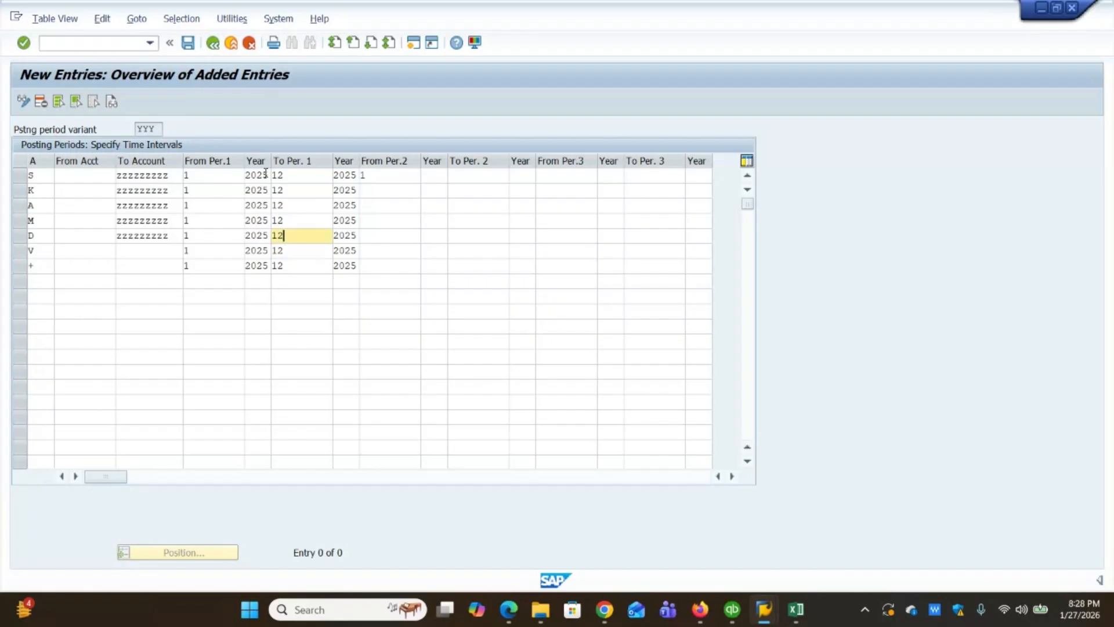
Step: Complete the second interval of the G/L accounts row, type S, with From year 2024, To Per. 2 set to 4 and To year 2024
{"action": "left_click", "coordinate": [374, 177]}
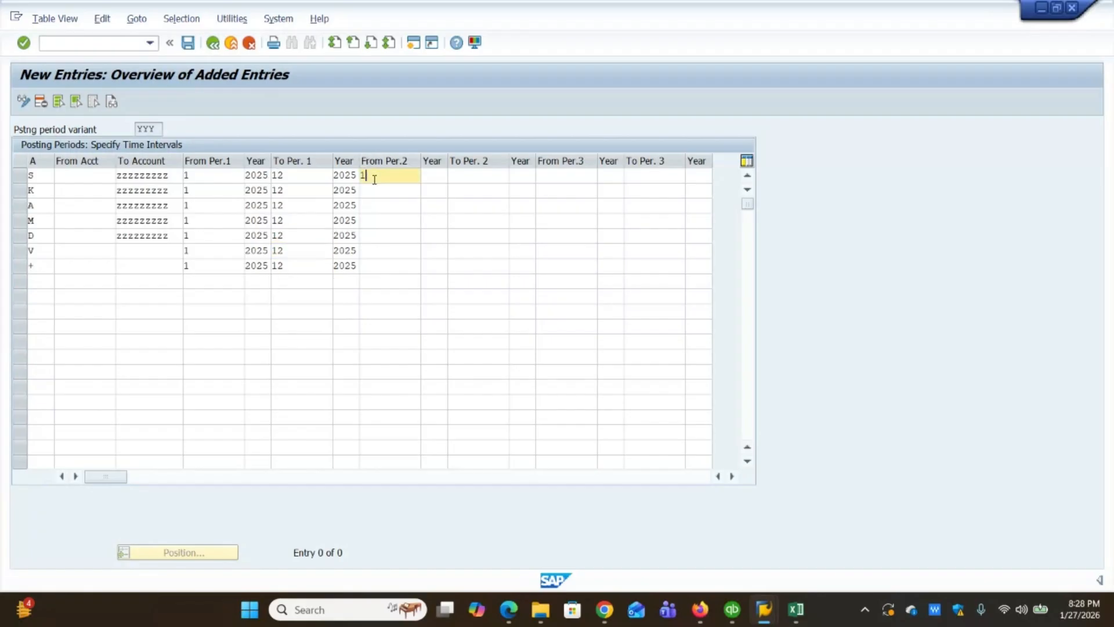
{"action": "key", "text": "Tab"}
{"action": "key", "text": "Tab"}
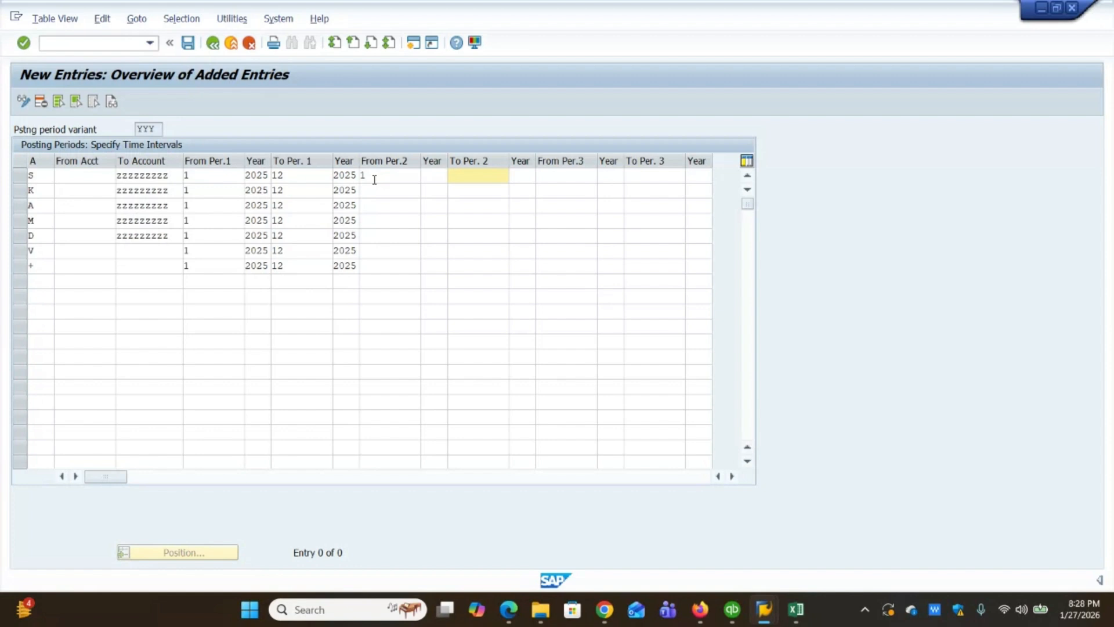
{"action": "type", "text": "4"}
{"action": "key", "text": "Tab"}
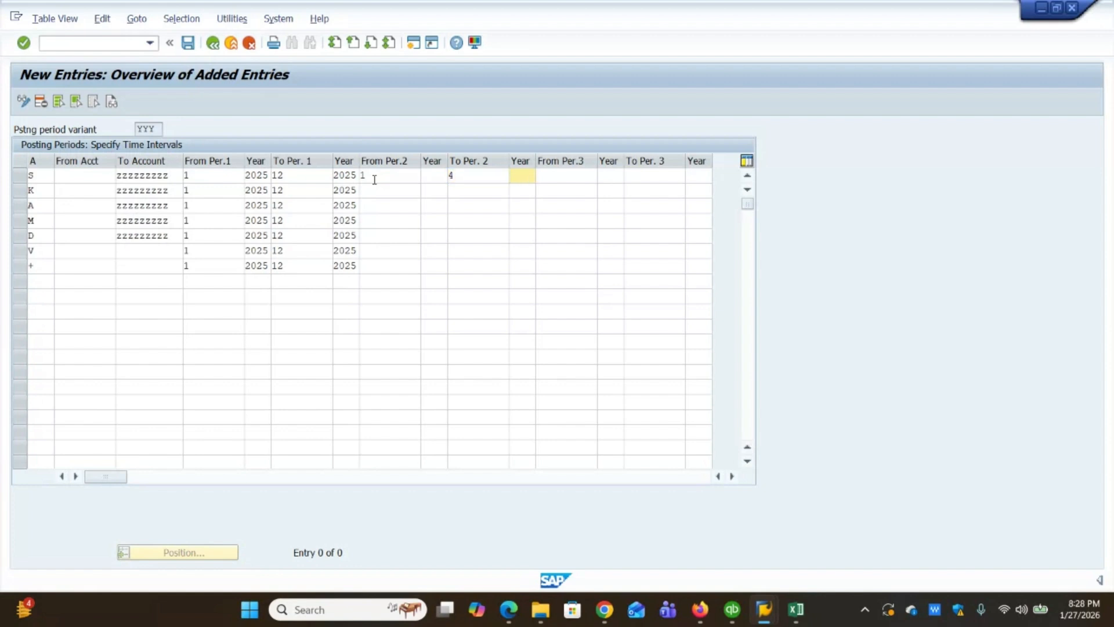
{"action": "left_click", "coordinate": [435, 175]}
{"action": "type", "text": "2024"}
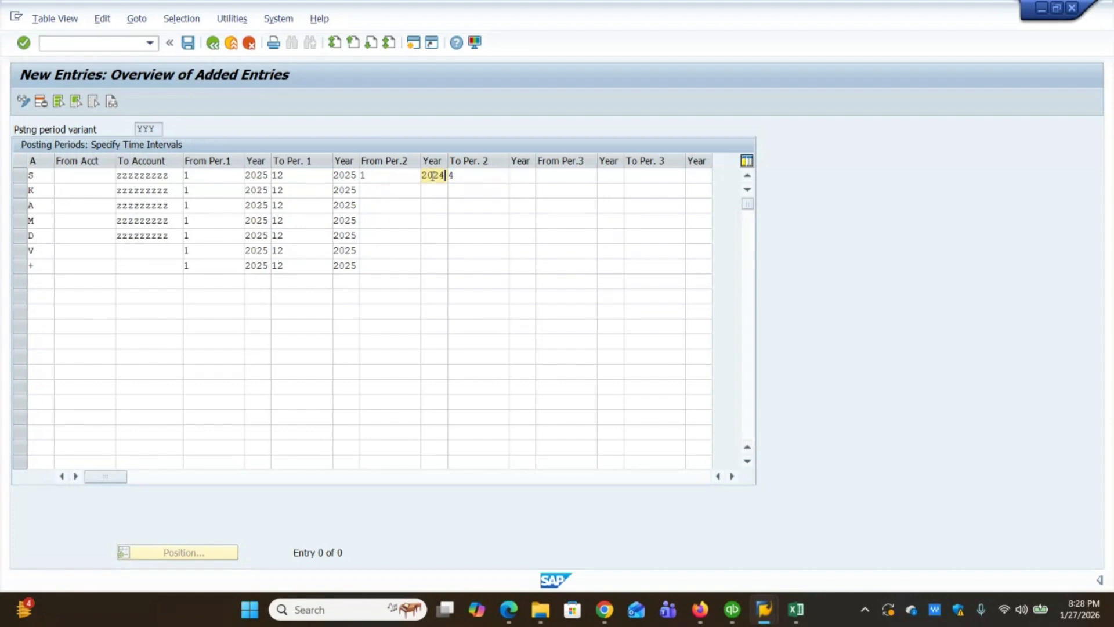
{"action": "key", "text": "Tab"}
{"action": "key", "text": "Tab"}
{"action": "type", "text": "2024"}
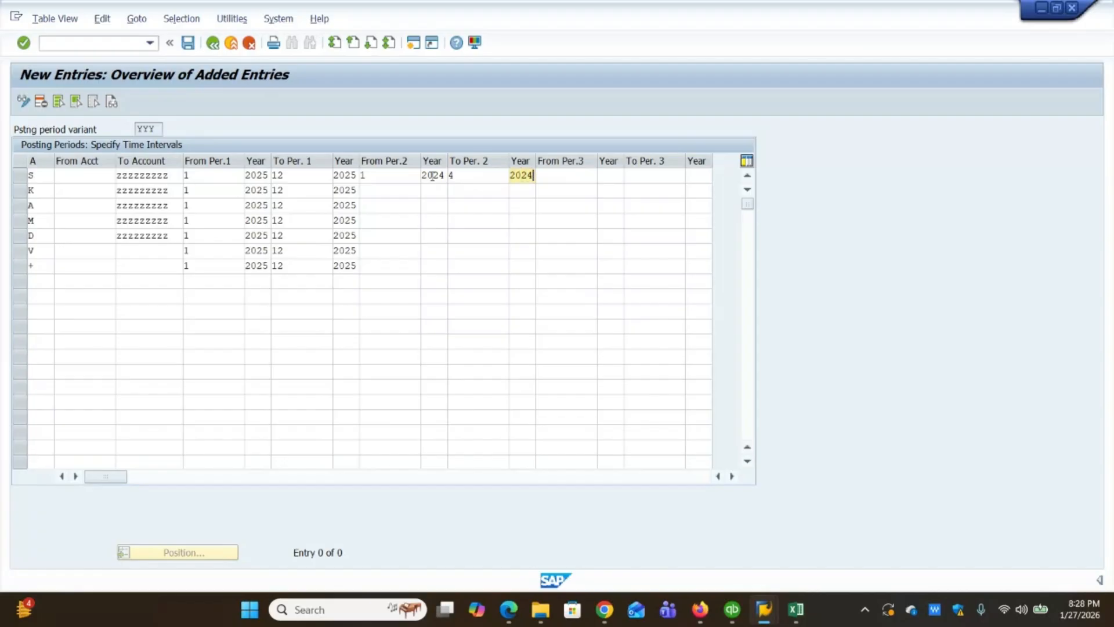
Step: Copy the second interval, From Per.2 through its To year, from row S into rows K, A, M, D, V and +
{"action": "key", "text": "ctrl+y"}
{"action": "left_click_drag", "start_coordinate": [509, 184], "coordinate": [365, 176]}
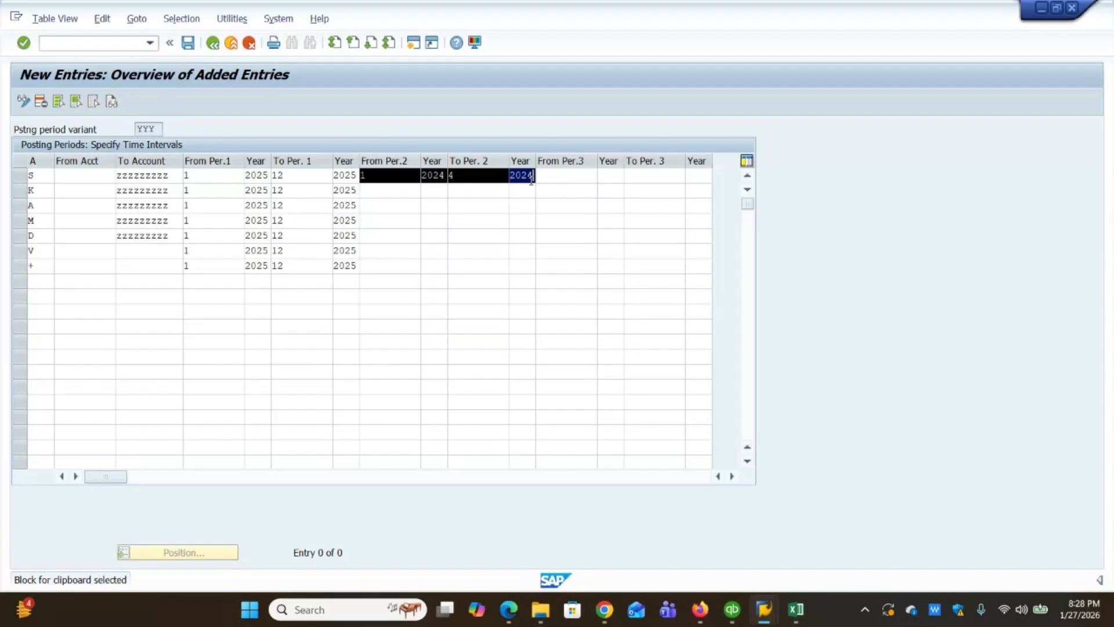
{"action": "key", "text": "ctrl+c"}
{"action": "left_click", "coordinate": [382, 193]}
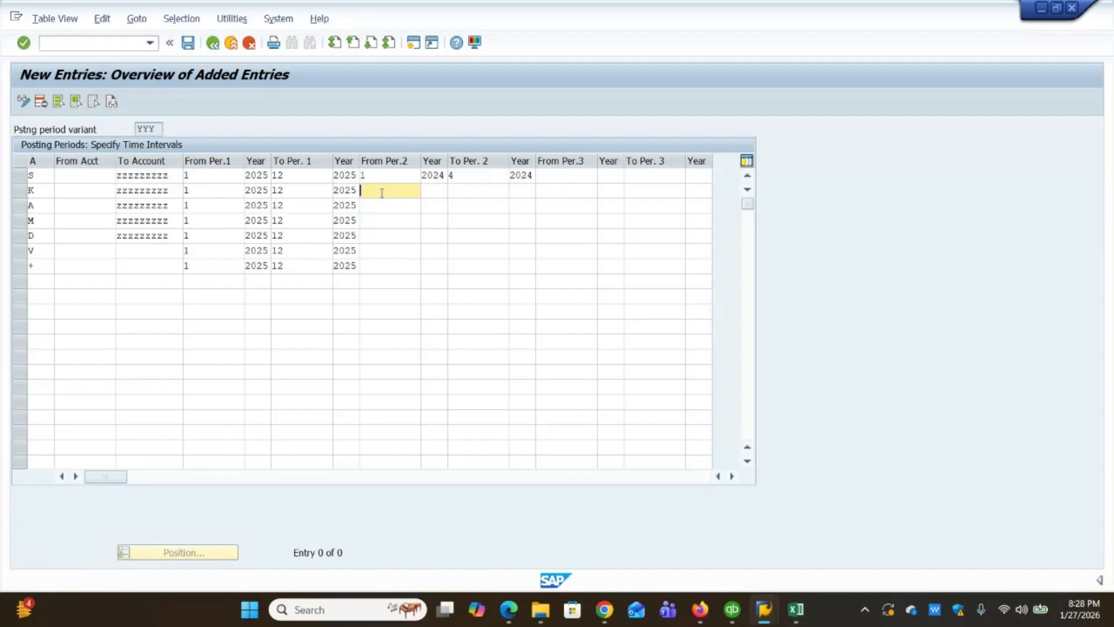
{"action": "key", "text": "ctrl+v"}
{"action": "key", "text": "Down"}
{"action": "key", "text": "ctrl+v"}
{"action": "key", "text": "Down"}
{"action": "key", "text": "ctrl+v"}
{"action": "key", "text": "Down"}
{"action": "key", "text": "ctrl+v"}
{"action": "key", "text": "Down"}
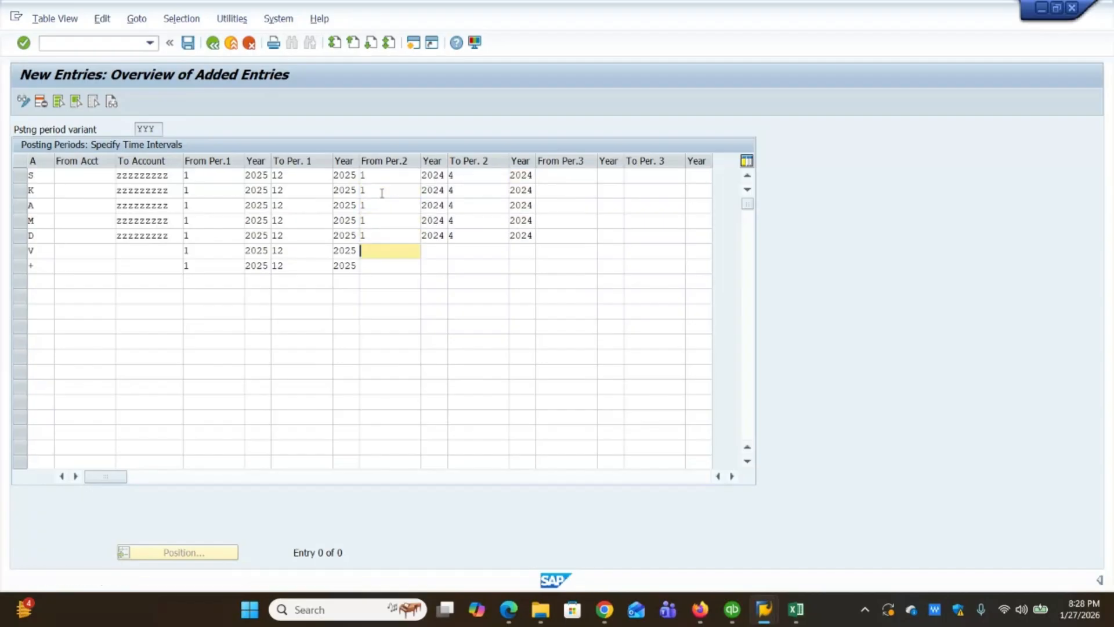
{"action": "key", "text": "ctrl+v"}
{"action": "key", "text": "Down"}
{"action": "key", "text": "ctrl+v"}
{"action": "key", "text": "Down"}
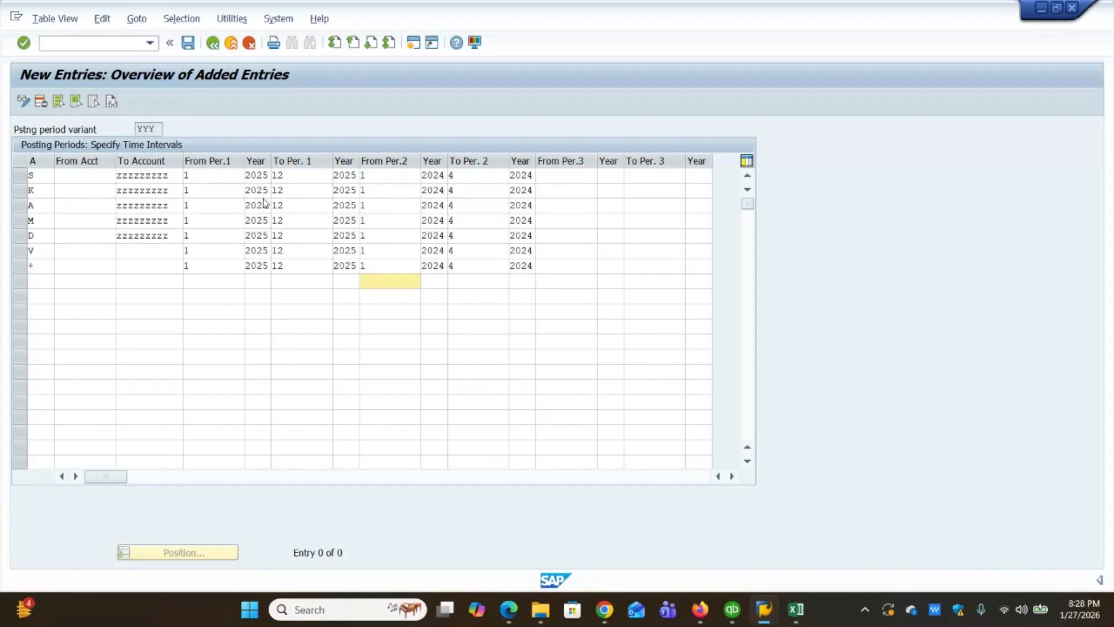
Step: Review the first and second period intervals of row S and the To Per. 1 value of row K
{"action": "left_click", "coordinate": [212, 179]}
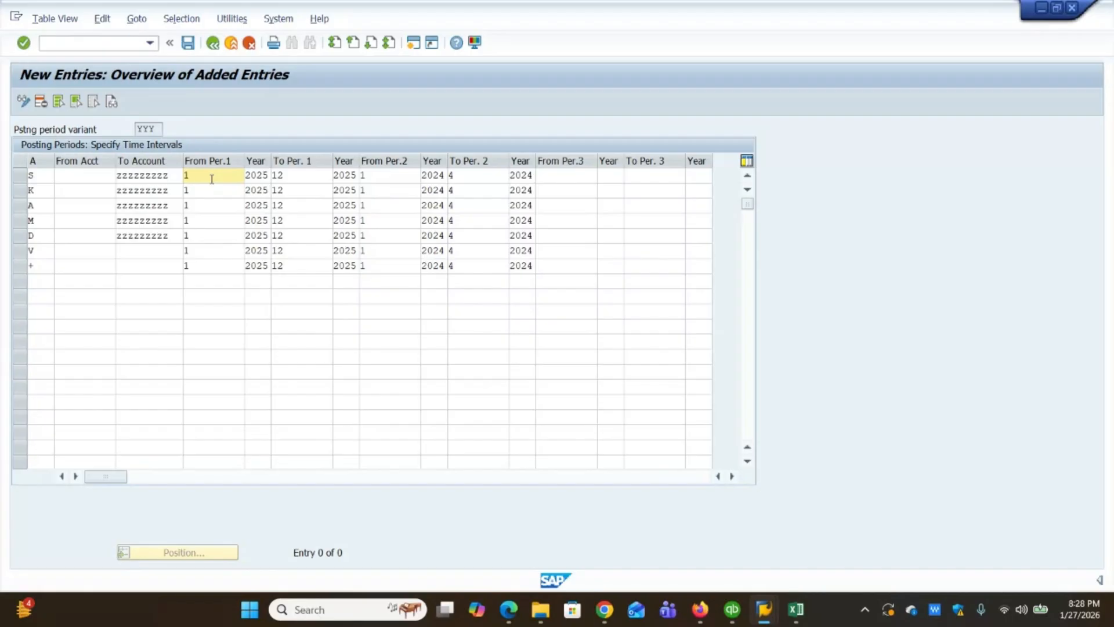
{"action": "left_click", "coordinate": [297, 181]}
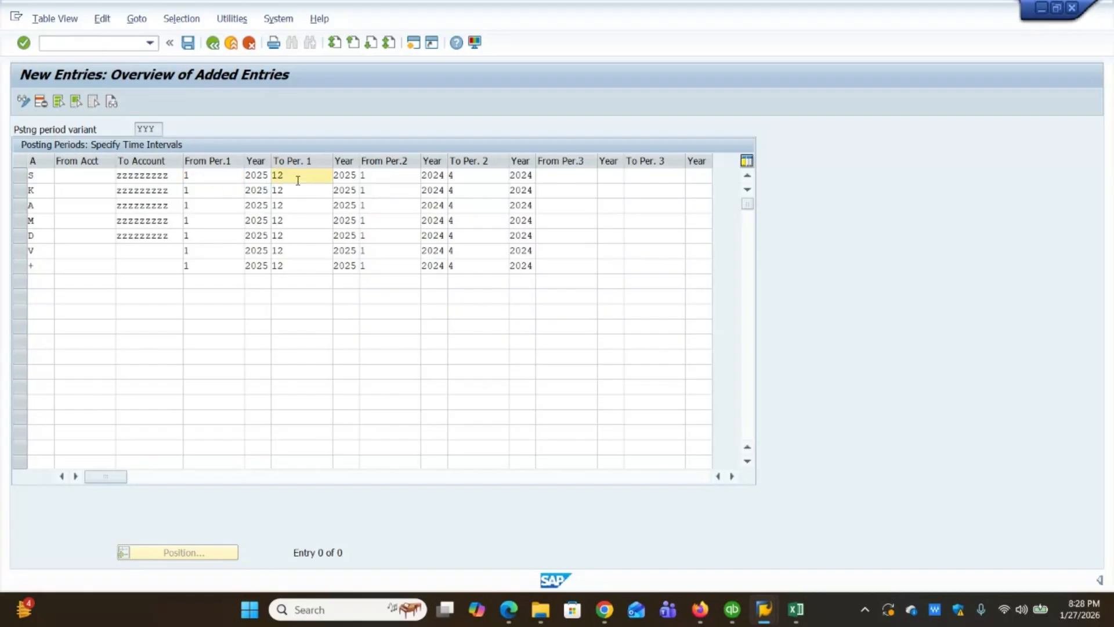
{"action": "left_click", "coordinate": [406, 181]}
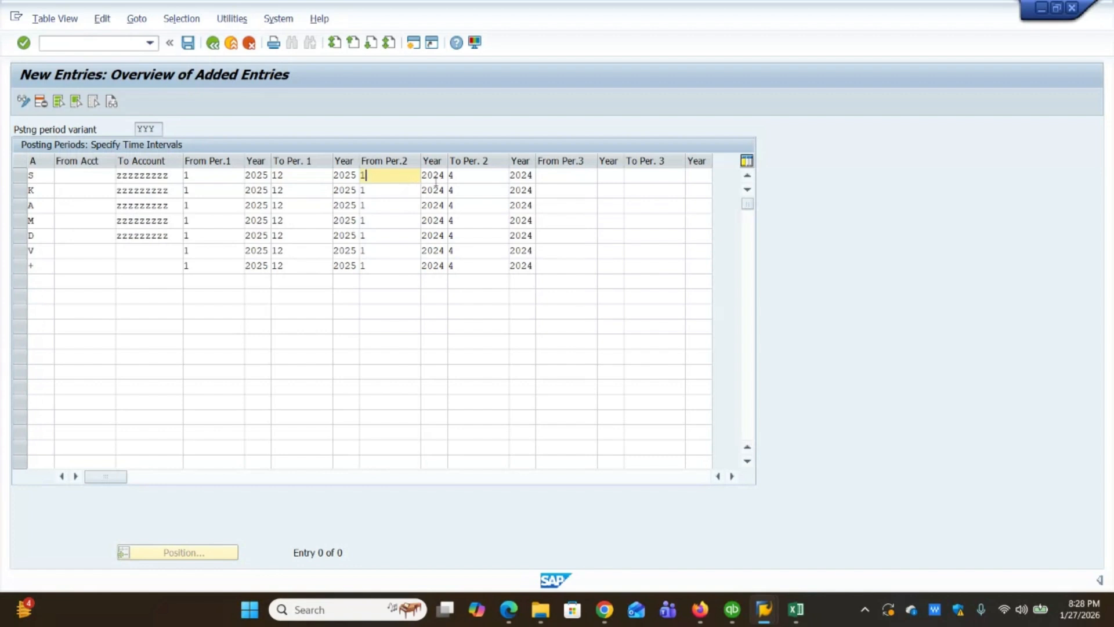
{"action": "left_click", "coordinate": [460, 174]}
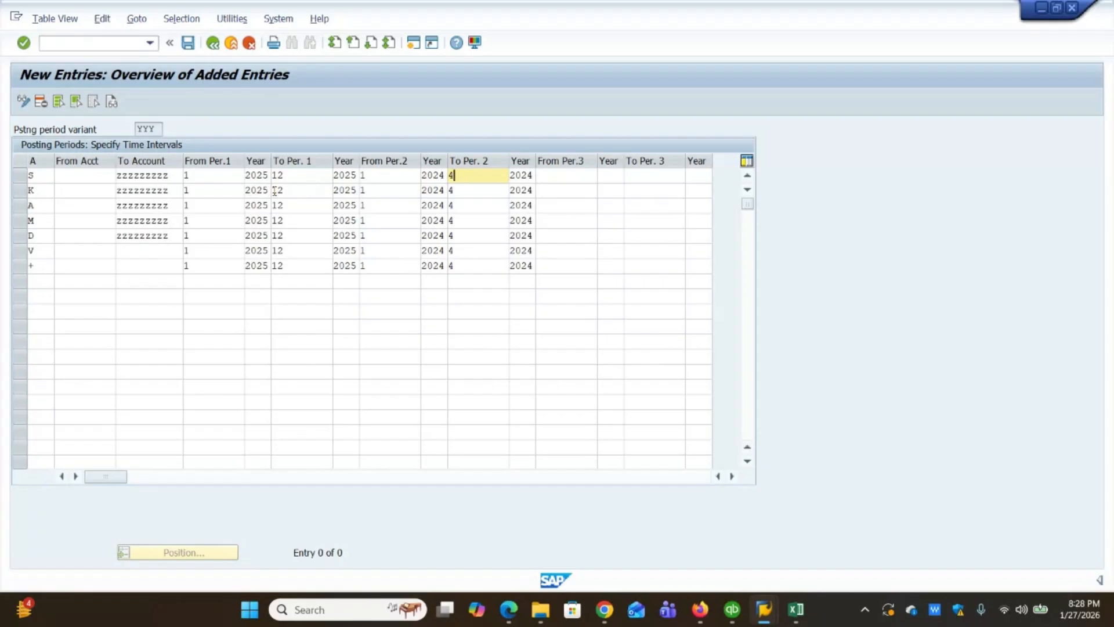
{"action": "left_click", "coordinate": [299, 191]}
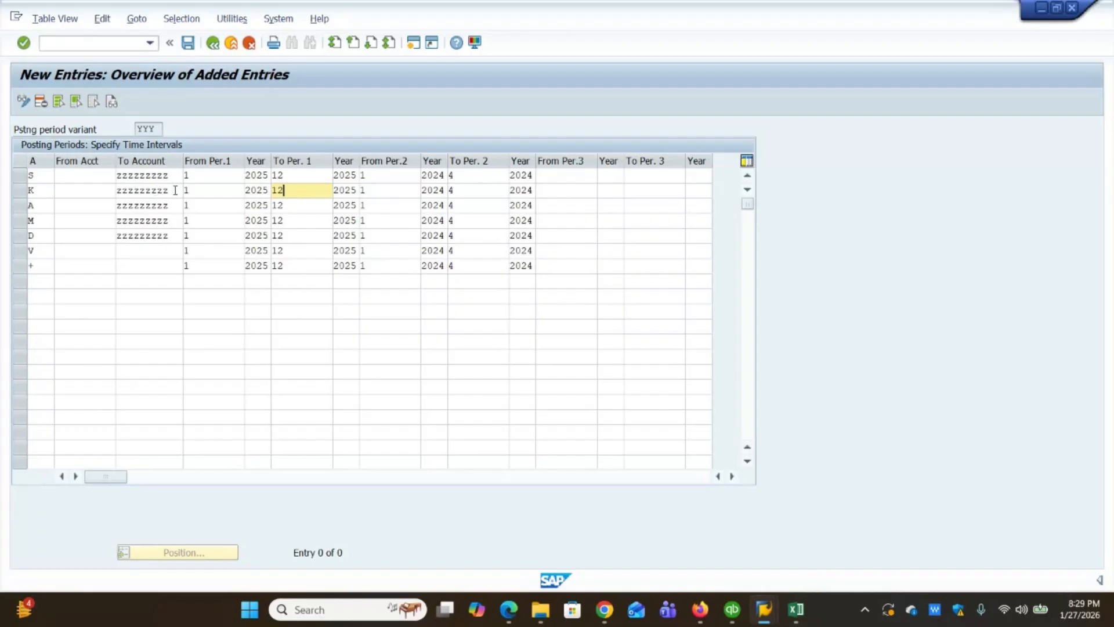
Step: Clear the whole second interval, both periods and both years, in the row for account type K
{"action": "left_click", "coordinate": [363, 196]}
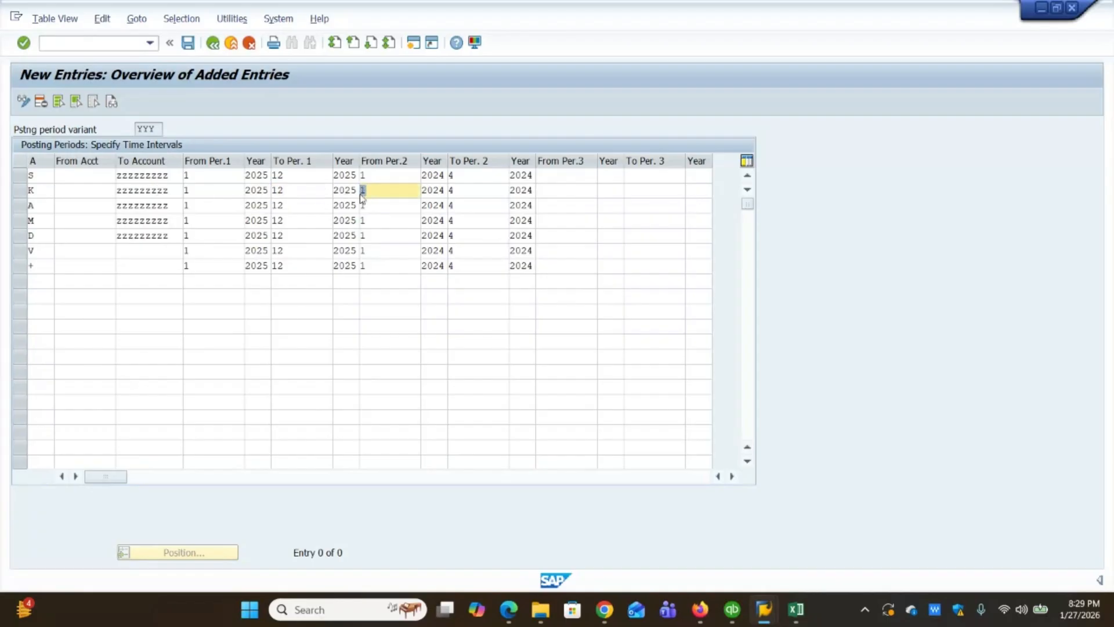
{"action": "key", "text": "Delete"}
{"action": "key", "text": "Tab"}
{"action": "key", "text": "Delete"}
{"action": "key", "text": "Tab"}
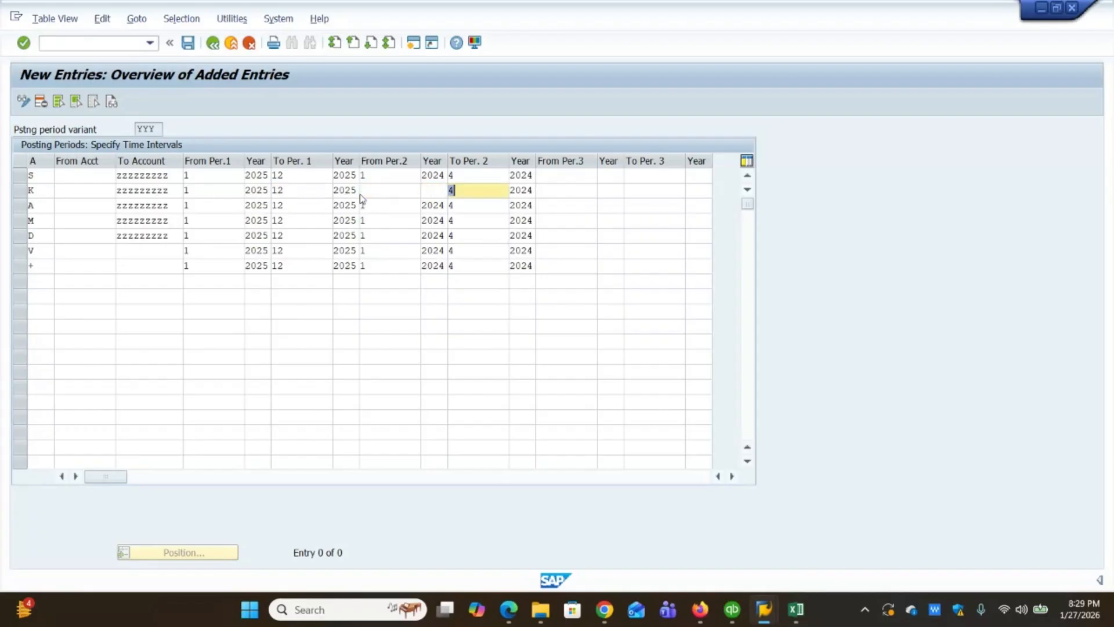
{"action": "key", "text": "Delete"}
{"action": "key", "text": "Tab"}
{"action": "key", "text": "Tab"}
{"action": "key", "text": "shift+Tab"}
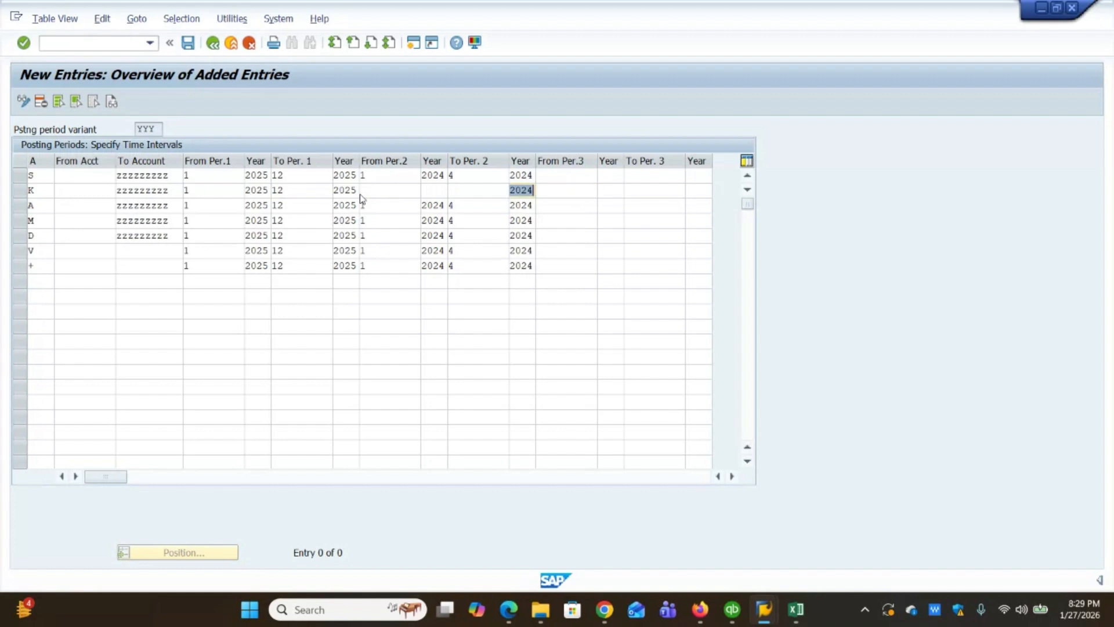
{"action": "key", "text": "Delete"}
{"action": "key", "text": "Tab"}
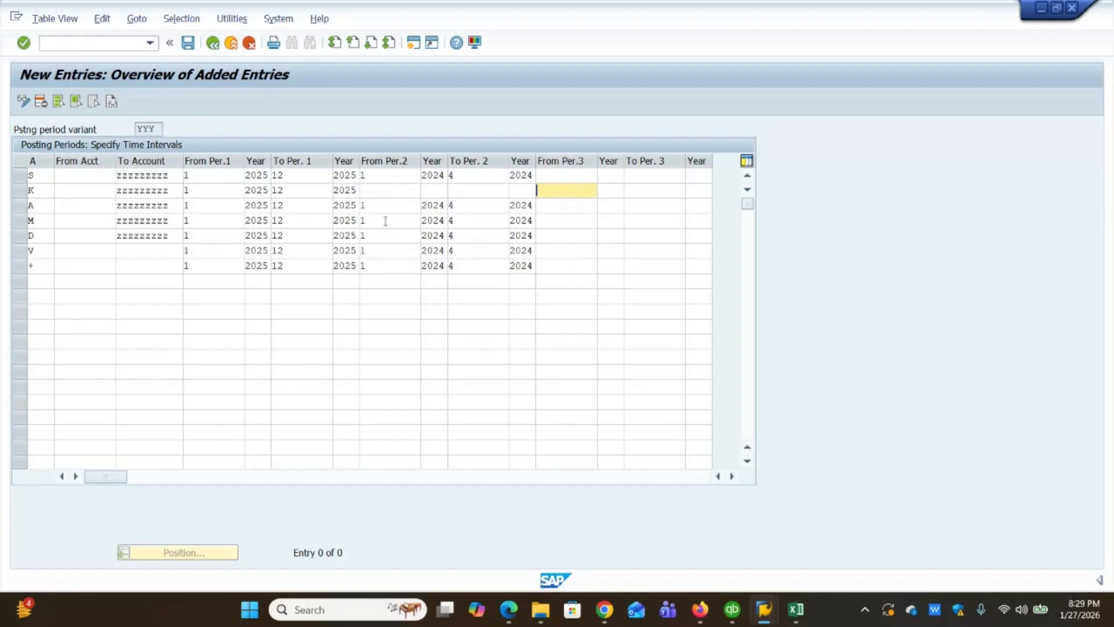
Step: Enter the second interval of row K as From Per.2 1, year 2024, to To Per. 2 4, year 2024
{"action": "left_click", "coordinate": [431, 193]}
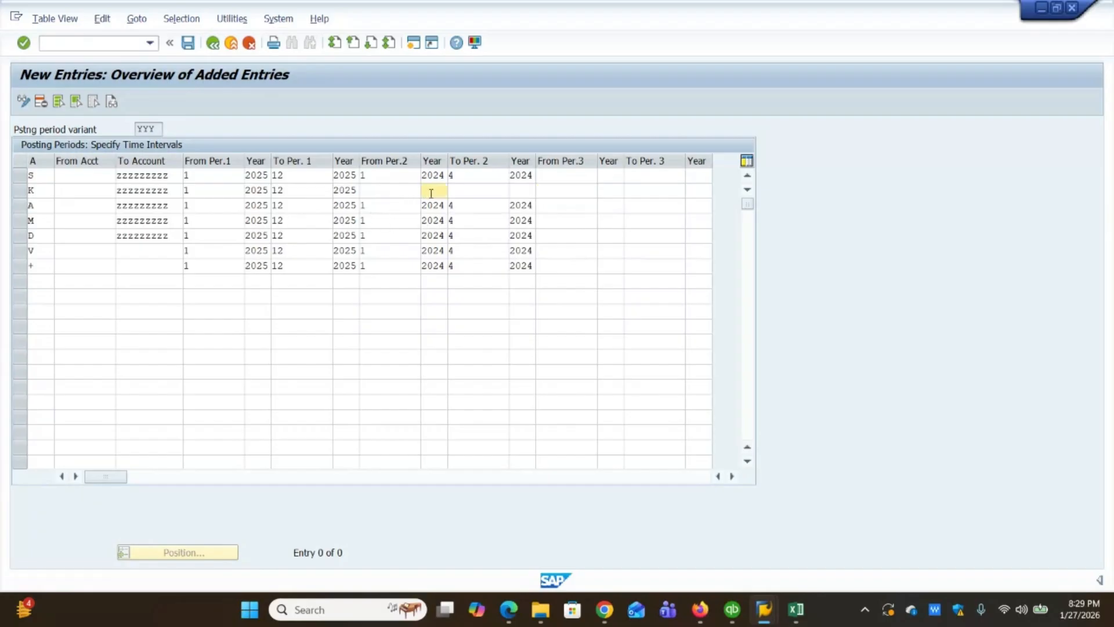
{"action": "key", "text": "shift+Tab"}
{"action": "type", "text": "1"}
{"action": "key", "text": "Tab"}
{"action": "type", "text": "2024"}
{"action": "key", "text": "Tab"}
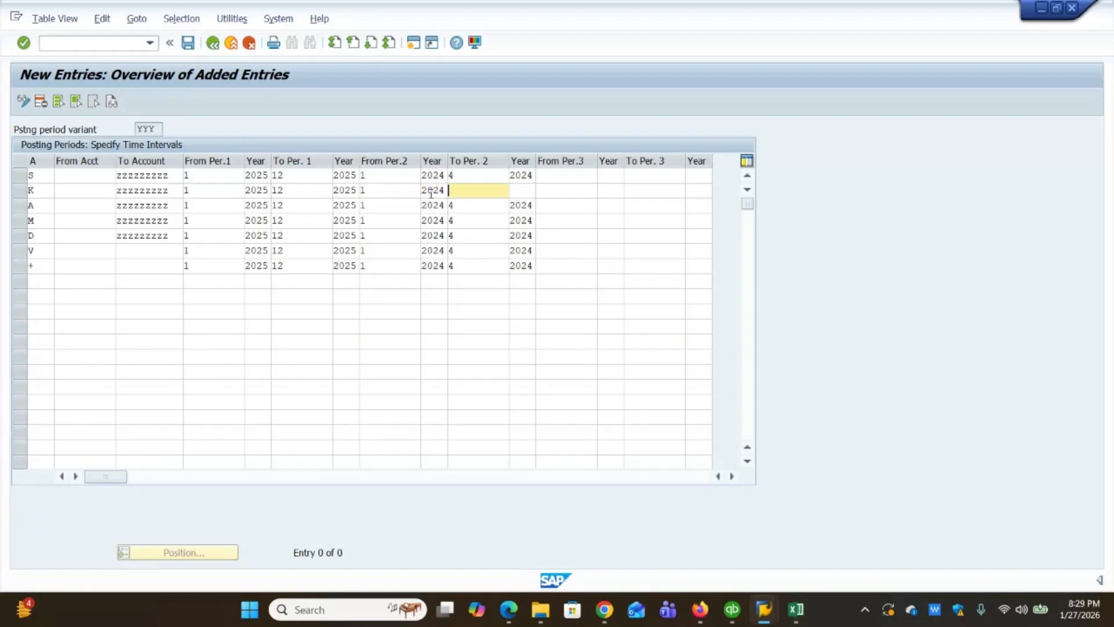
{"action": "type", "text": "4"}
{"action": "key", "text": "Tab"}
{"action": "type", "text": "2024"}
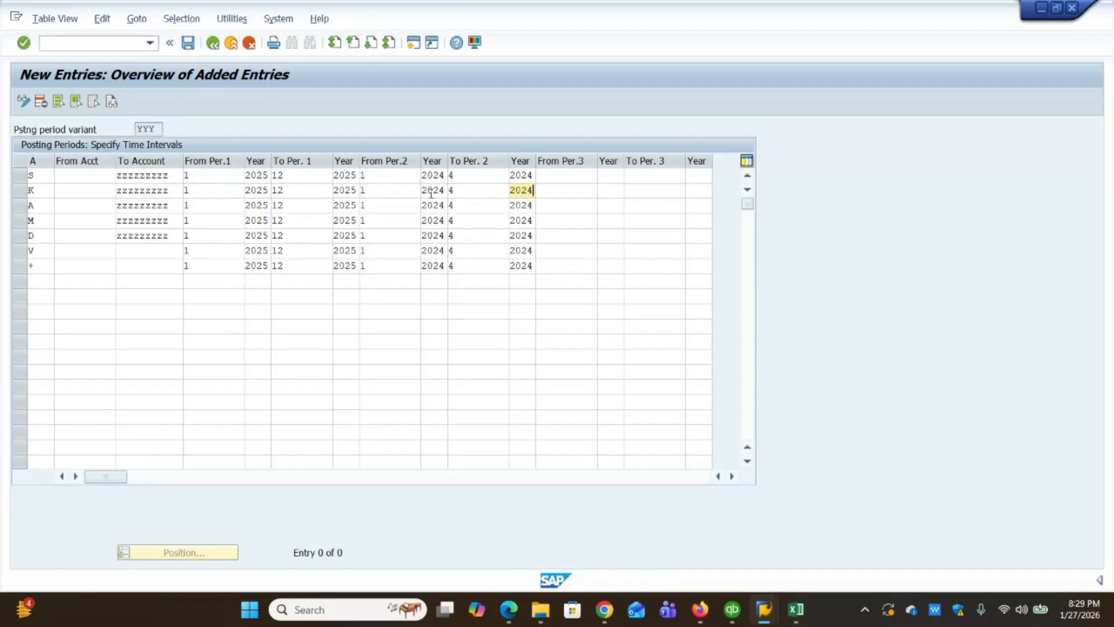
{"action": "key", "text": "Tab"}
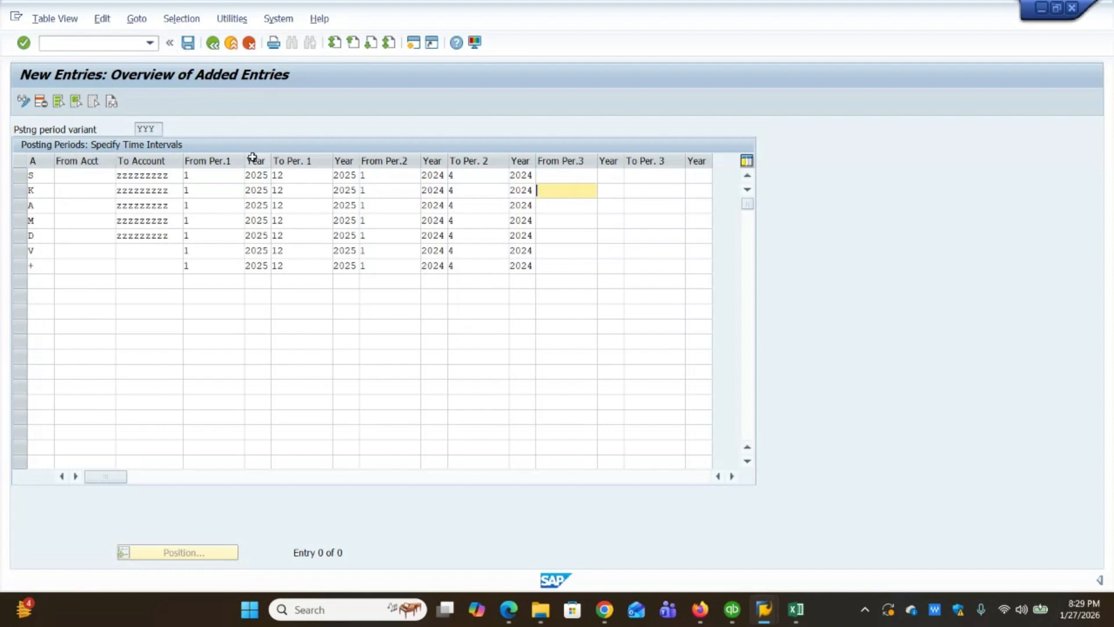
Step: Save the posting period entries under the customizing request "YYY- New Configuraion" and return to the IMG structure
{"action": "left_click", "coordinate": [187, 43]}
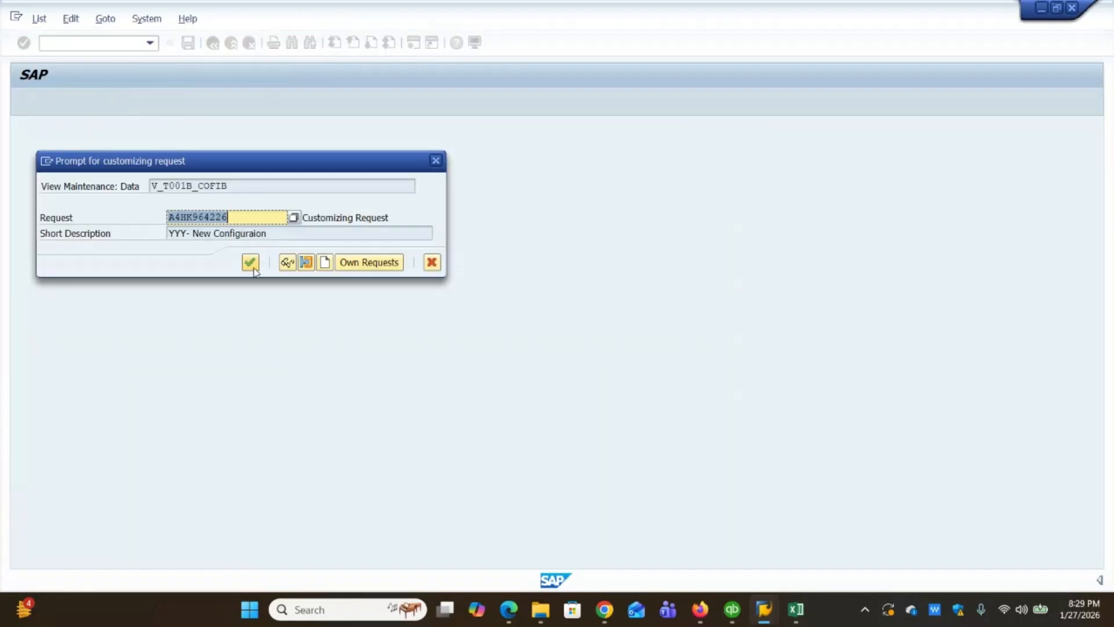
{"action": "left_click", "coordinate": [252, 267]}
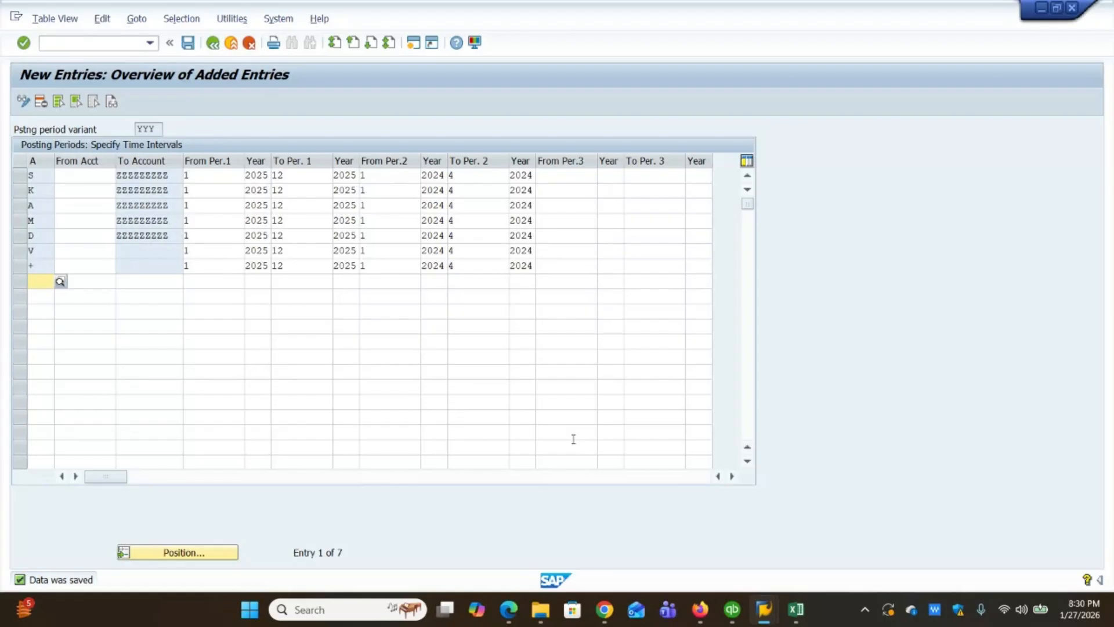
{"action": "left_click", "coordinate": [214, 44]}
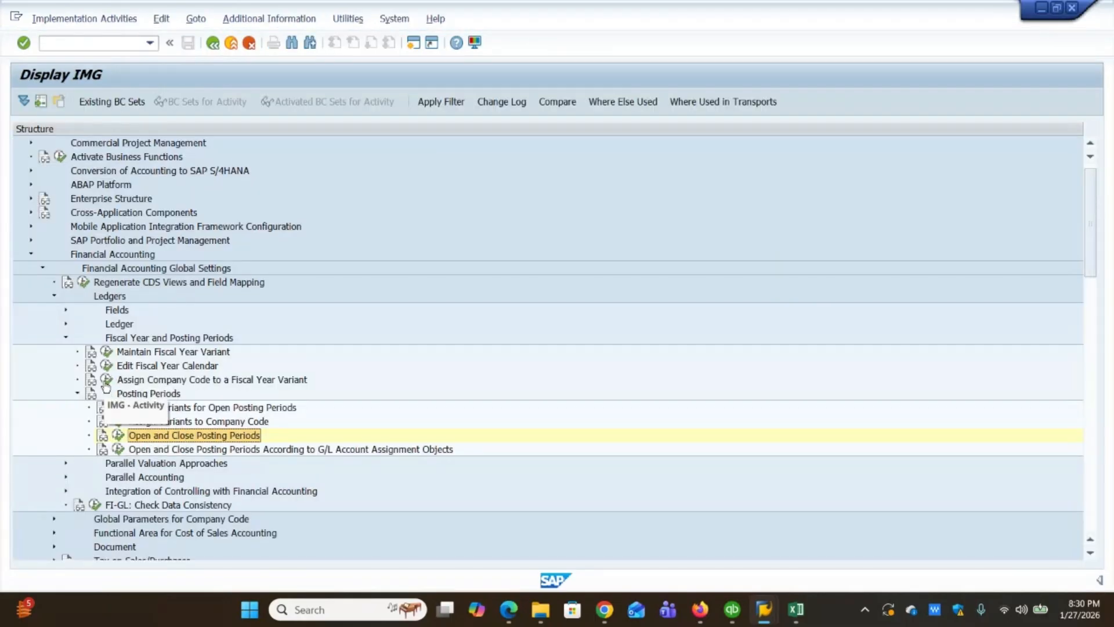
Step: Open the Maintain Fiscal Year Variant activity and position the list at fiscal year variant YY
{"action": "double_click", "coordinate": [175, 354]}
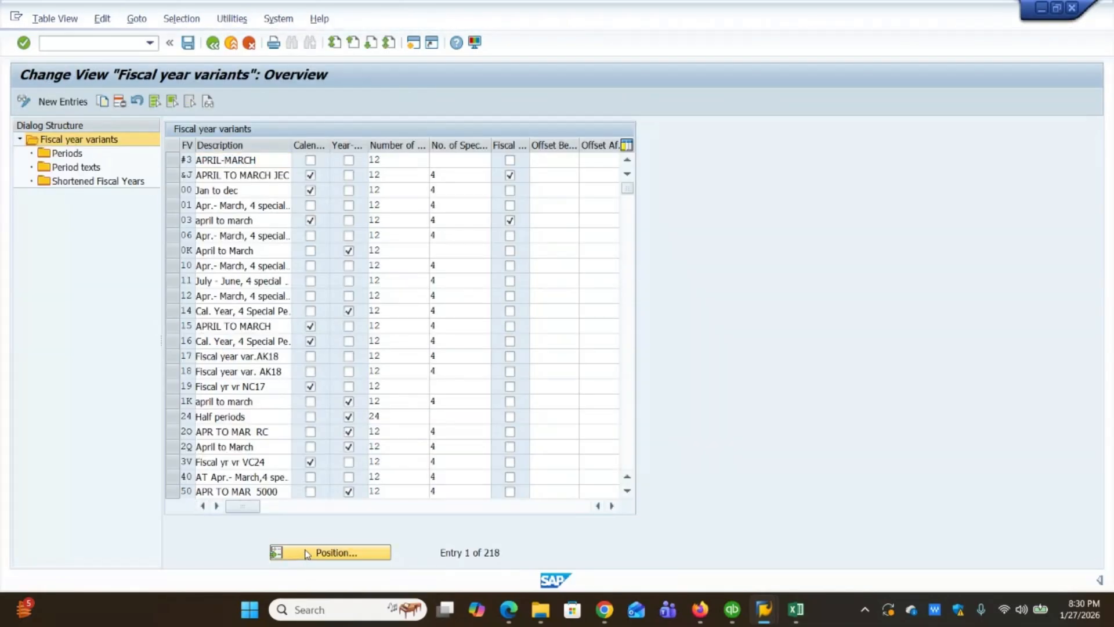
{"action": "left_click", "coordinate": [307, 552]}
{"action": "type", "text": "YY"}
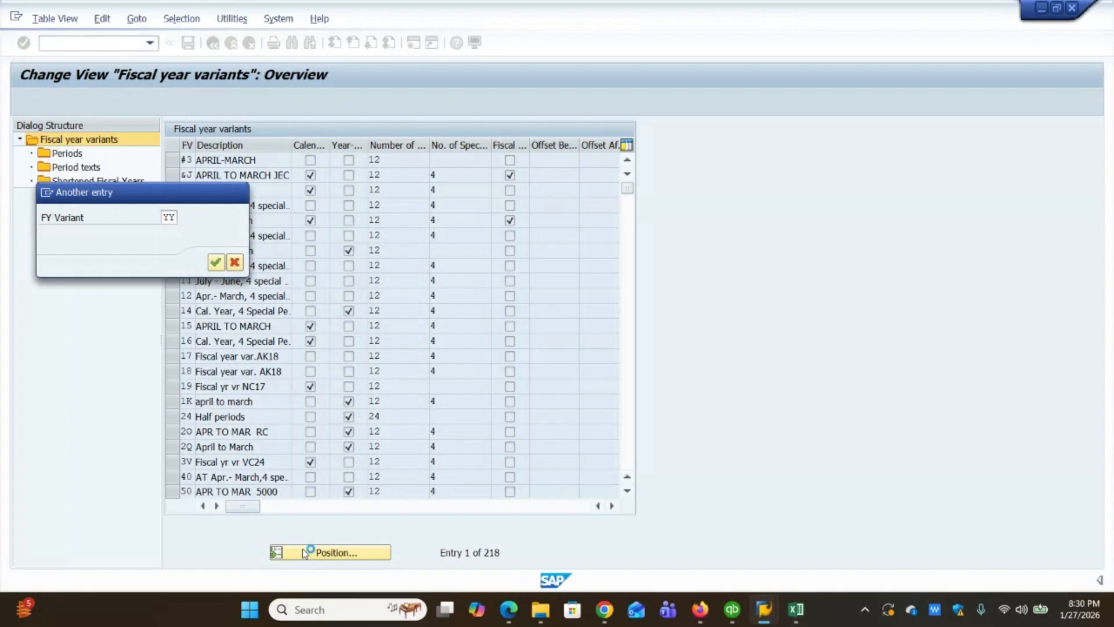
{"action": "key", "text": "Return"}
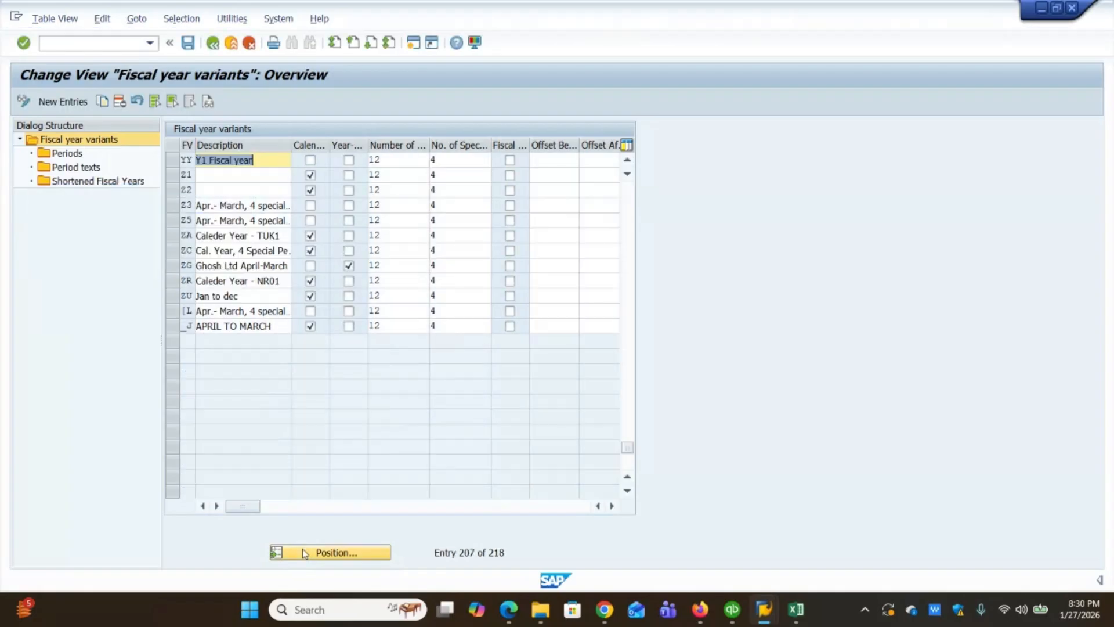
Step: Examine the posting periods and the number of special periods defined for fiscal year variant YY
{"action": "left_click", "coordinate": [173, 162]}
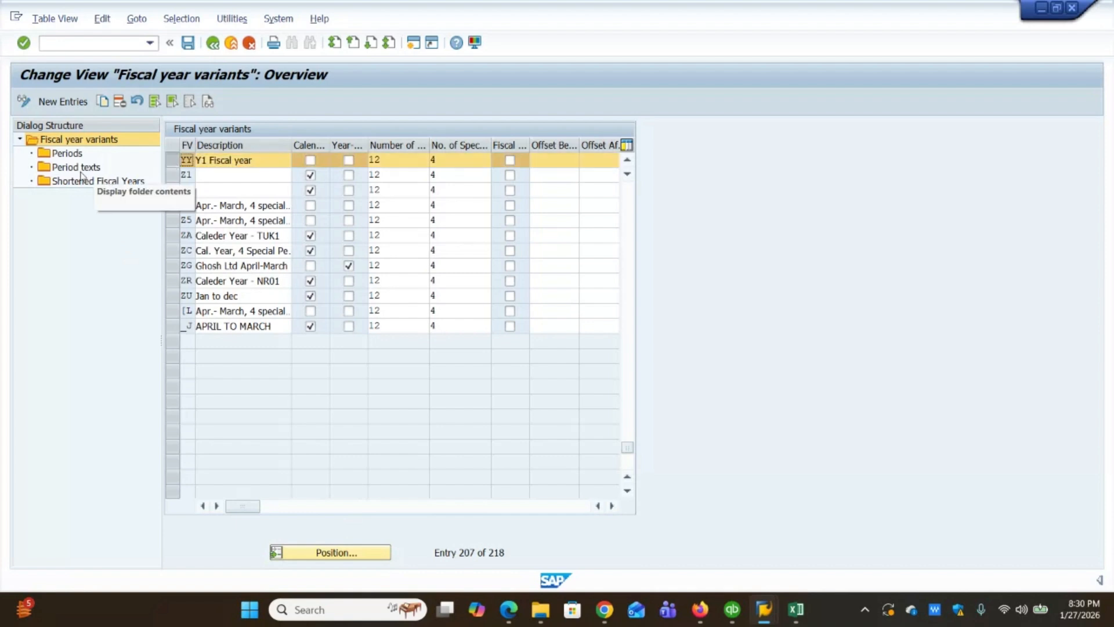
{"action": "double_click", "coordinate": [67, 153]}
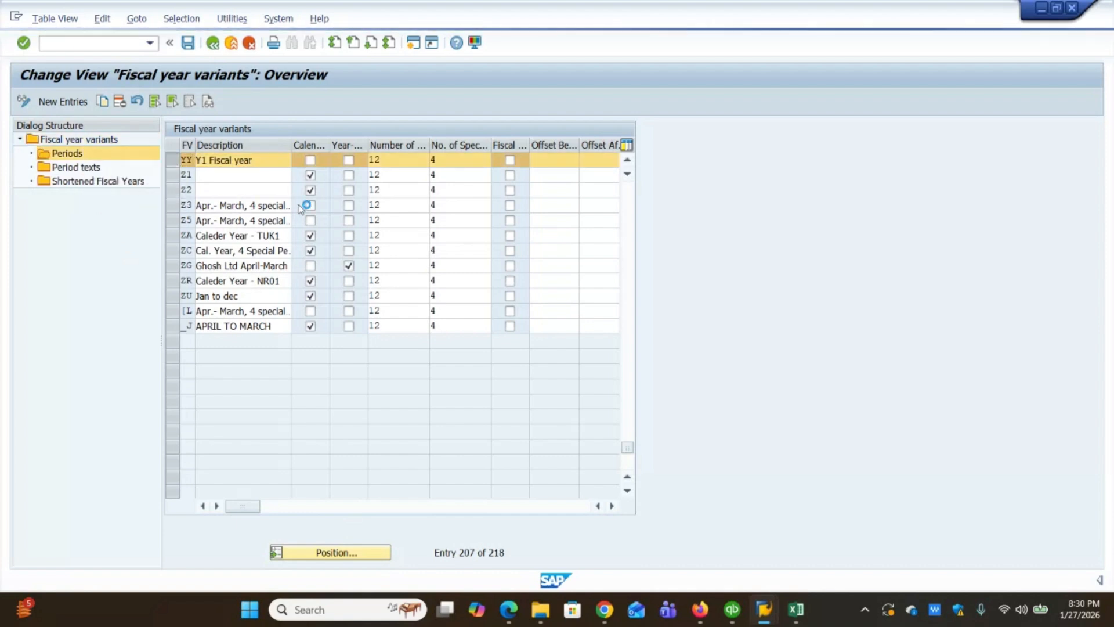
{"action": "double_click", "coordinate": [438, 164]}
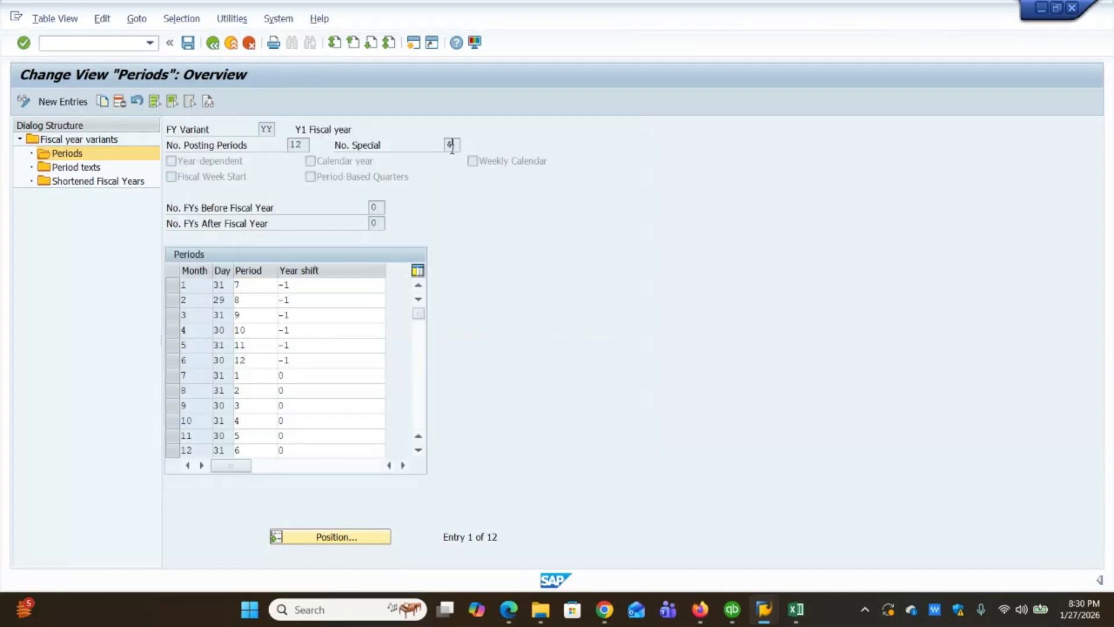
{"action": "key", "text": "F3"}
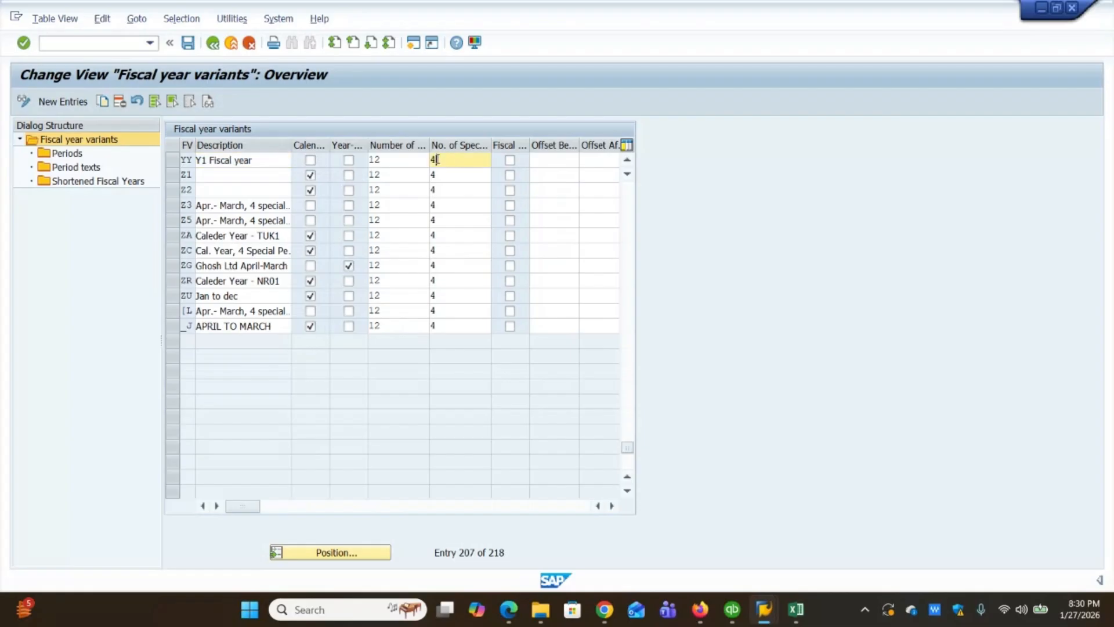
{"action": "double_click", "coordinate": [437, 160]}
{"action": "left_click", "coordinate": [602, 613]}
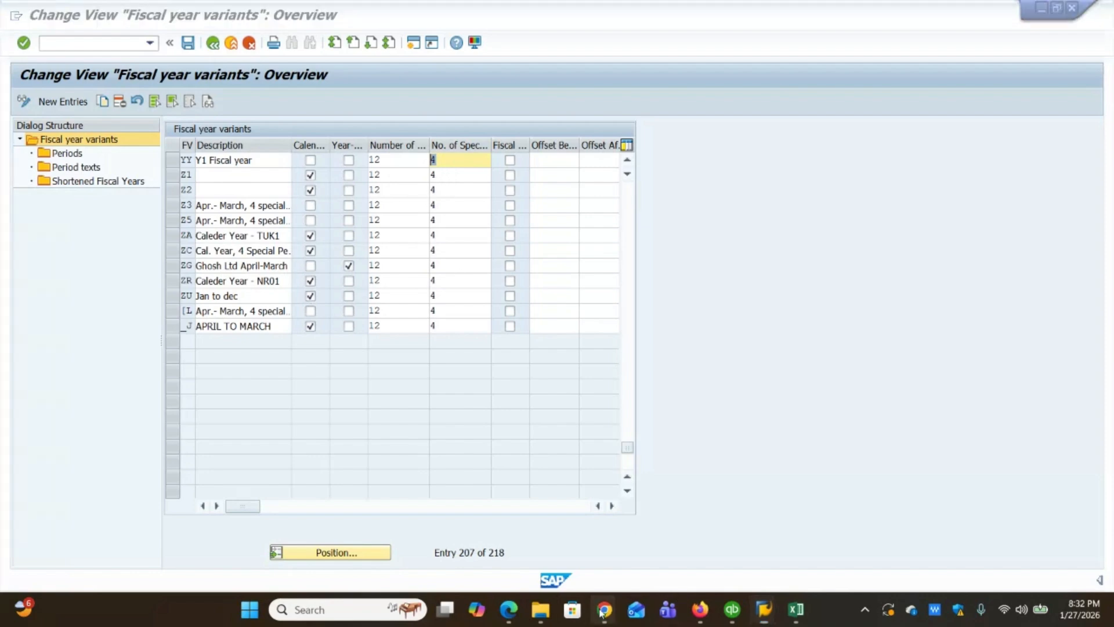
{"action": "left_click", "coordinate": [448, 531]}
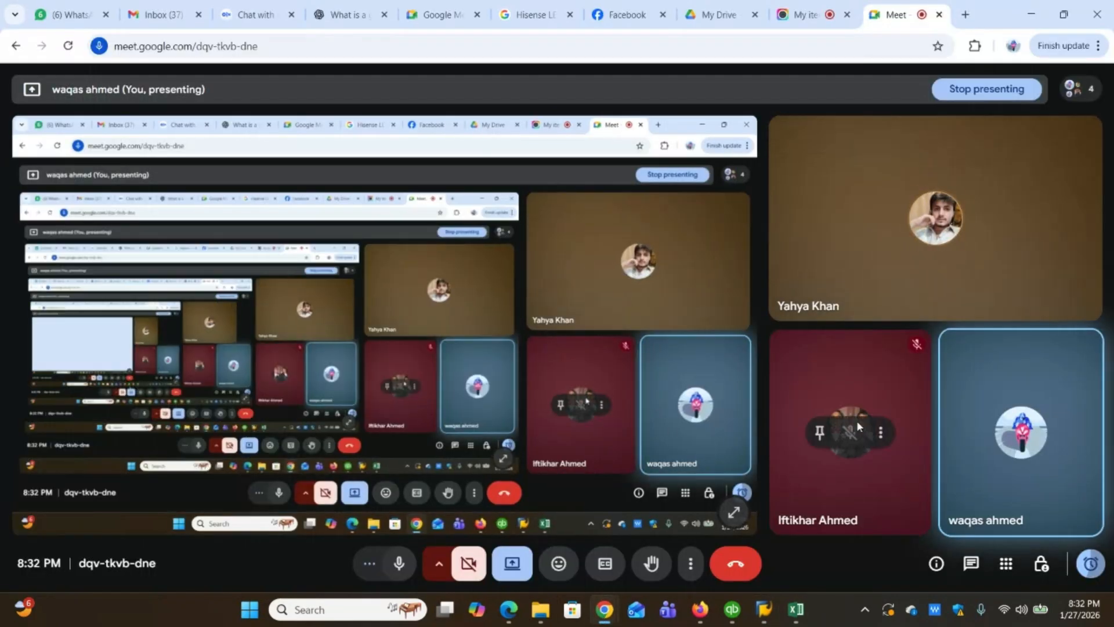
{"action": "left_click", "coordinate": [1031, 15]}
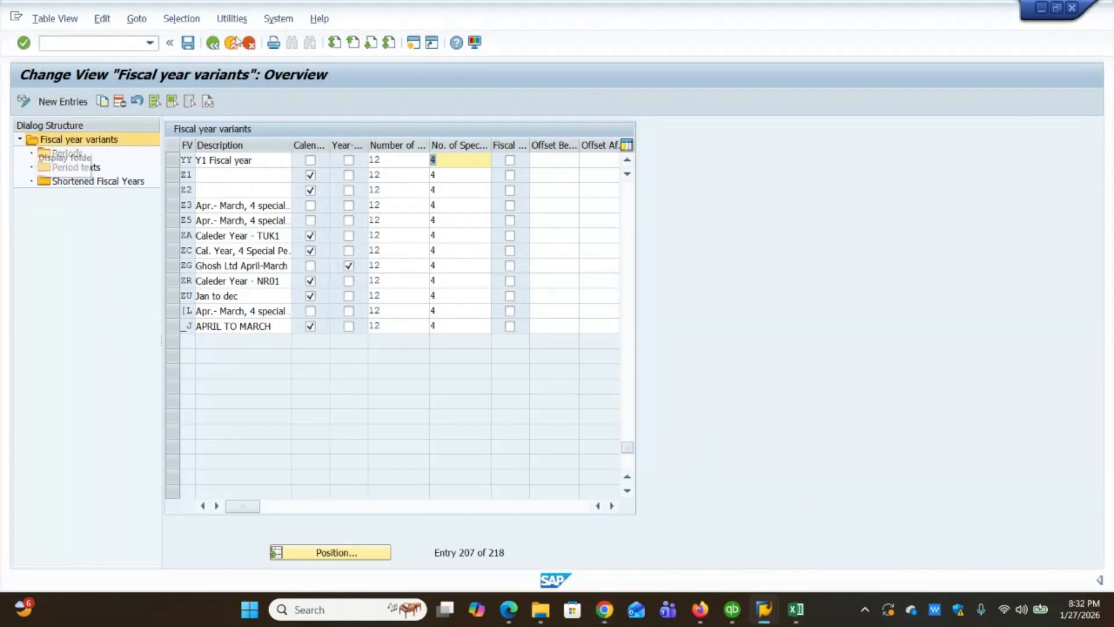
Step: Return to the IMG structure, switch to the Excel training workbook and enter "FIORI Launch Pad" in cell B180
{"action": "left_click", "coordinate": [213, 43]}
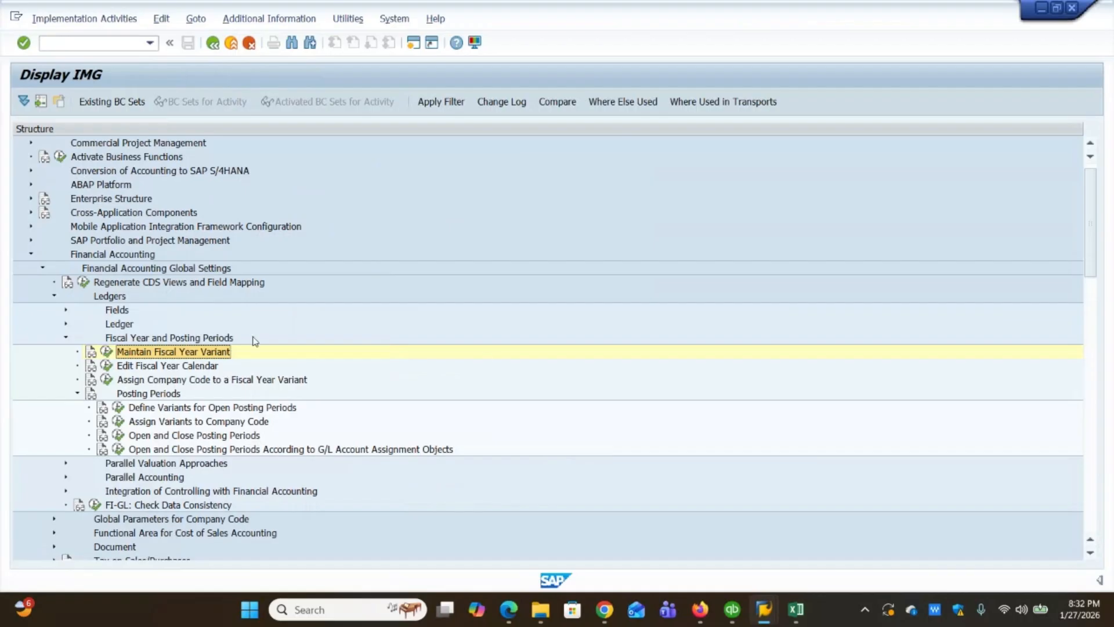
{"action": "left_click", "coordinate": [796, 609]}
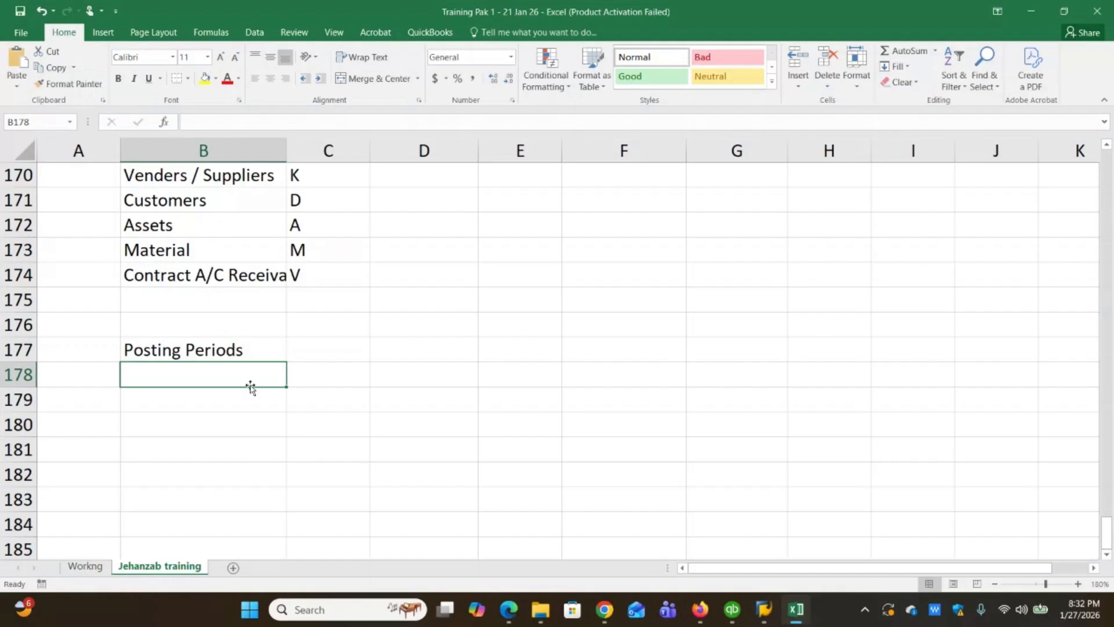
{"action": "key", "text": "Down"}
{"action": "key", "text": "Down"}
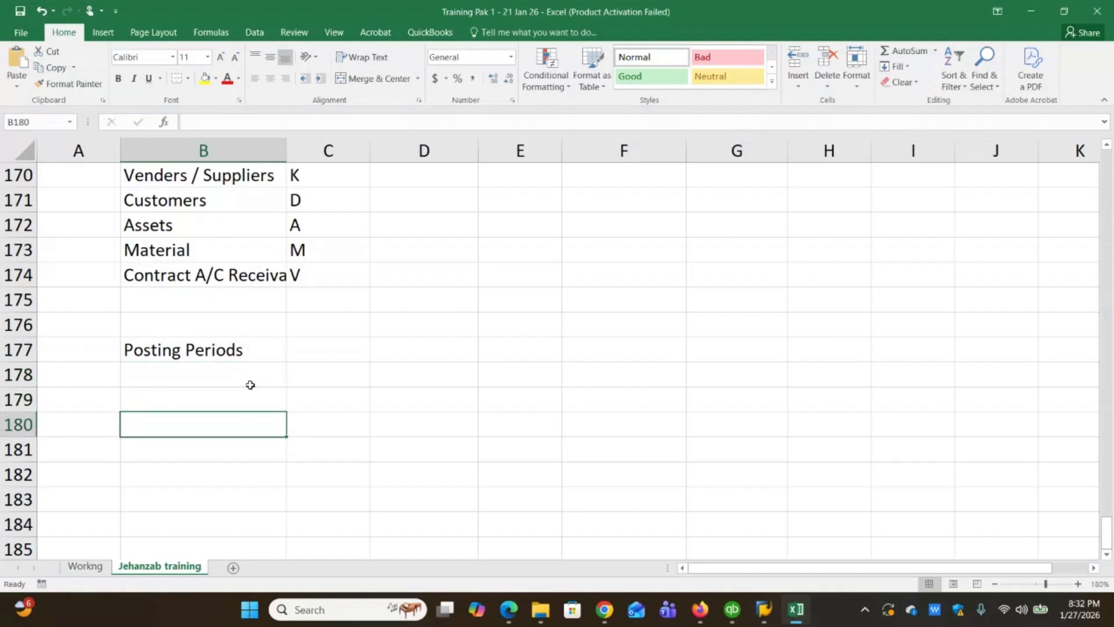
{"action": "type", "text": "Fior"}
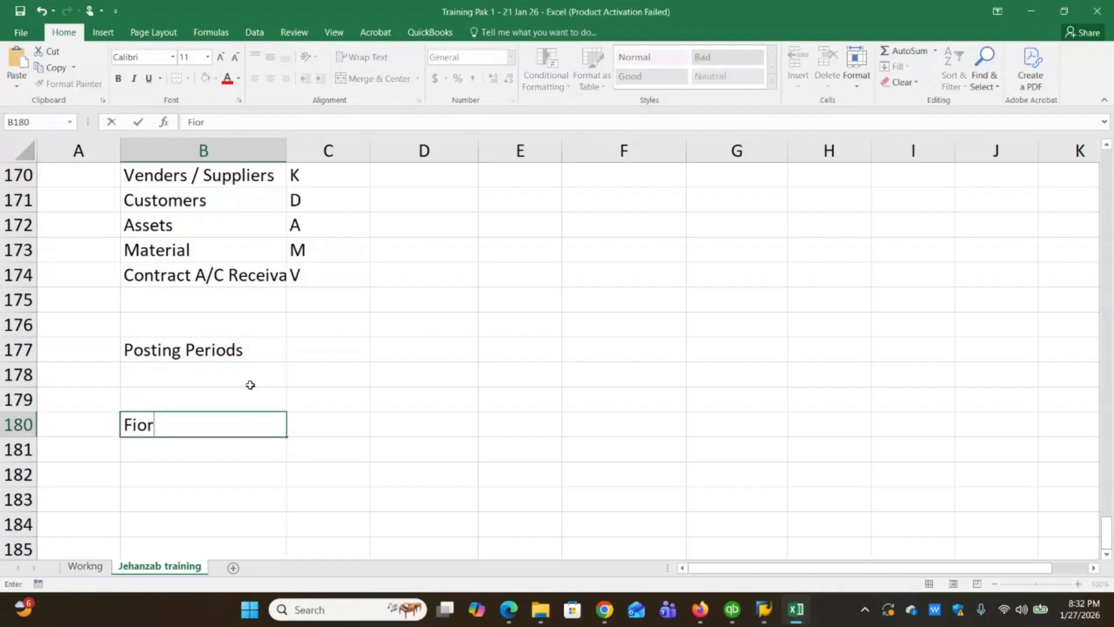
{"action": "key", "text": "BackSpace"}
{"action": "key", "text": "BackSpace"}
{"action": "key", "text": "BackSpace"}
{"action": "type", "text": "IORI"}
{"action": "key", "text": "Tab"}
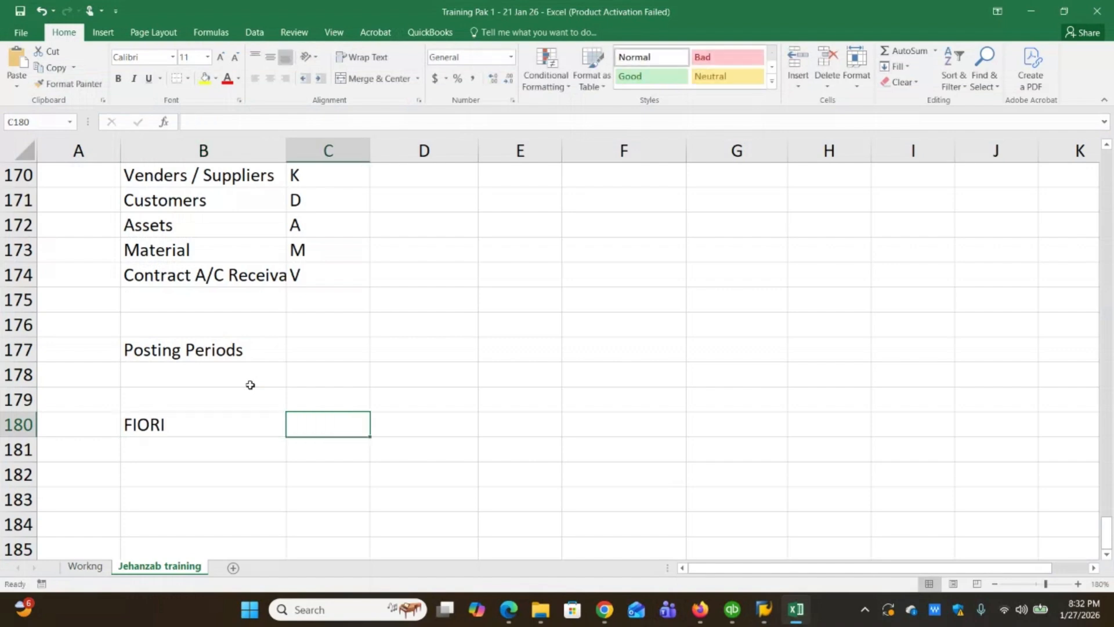
{"action": "key", "text": "Left"}
{"action": "key", "text": "F2"}
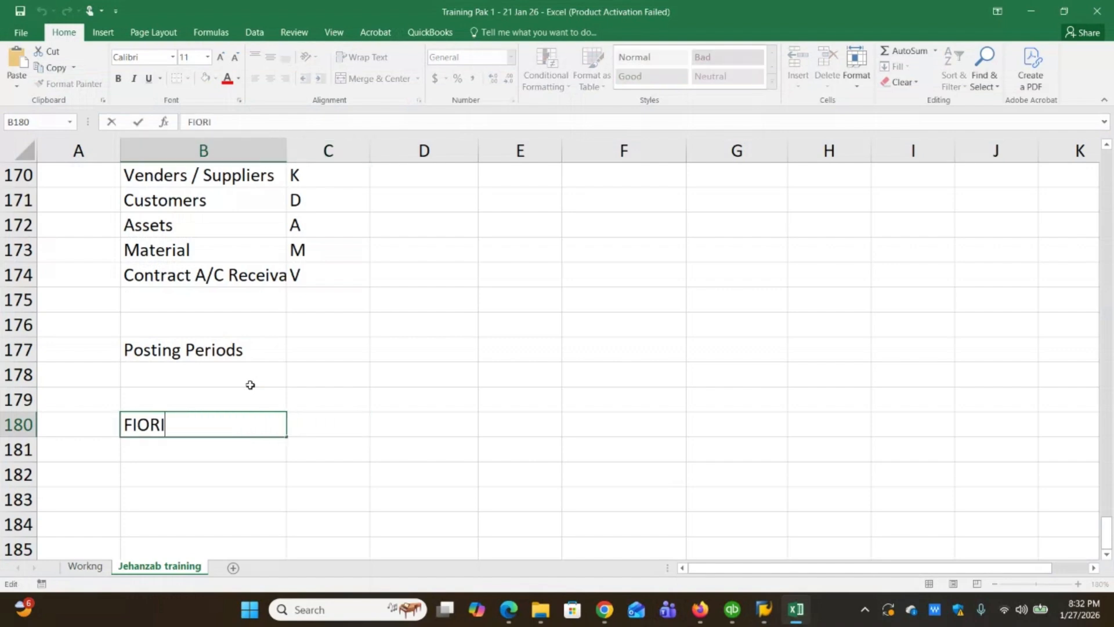
{"action": "type", "text": "Launch Pad"}
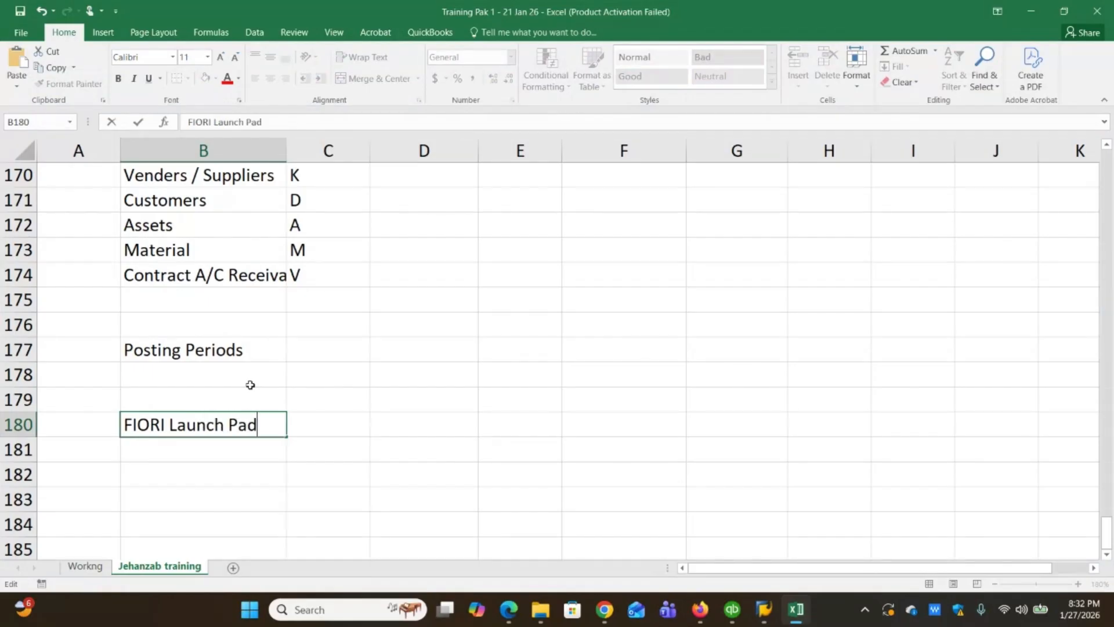
{"action": "key", "text": "Return"}
Step: Enter "SAP login pad" in cell B181, below the FIORI Launch Pad entry
{"action": "type", "text": "S"}
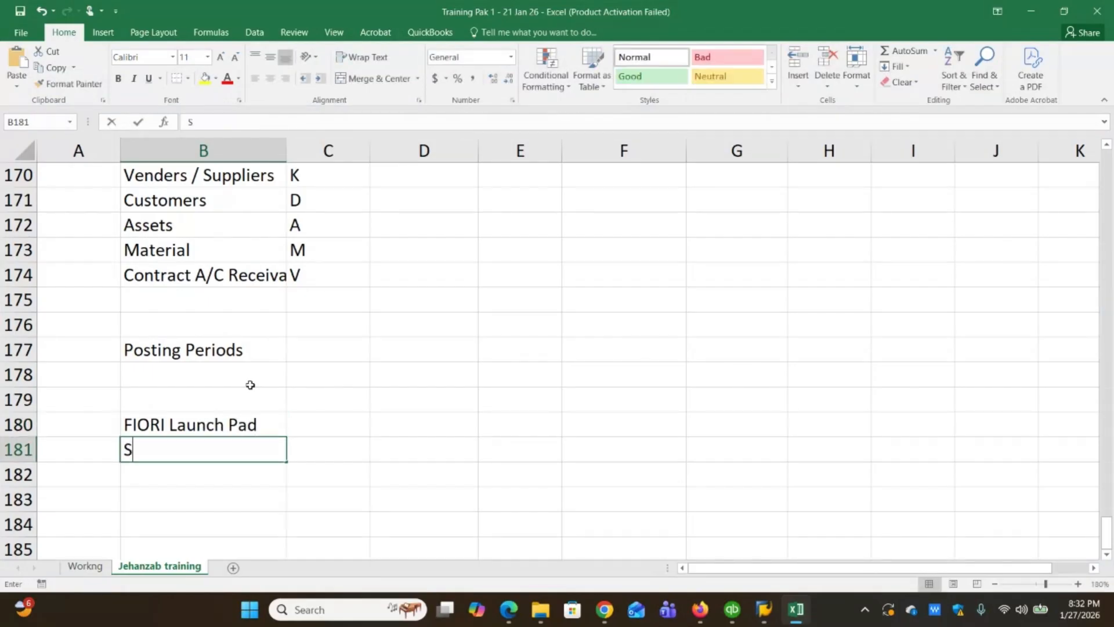
{"action": "type", "text": "AP log"}
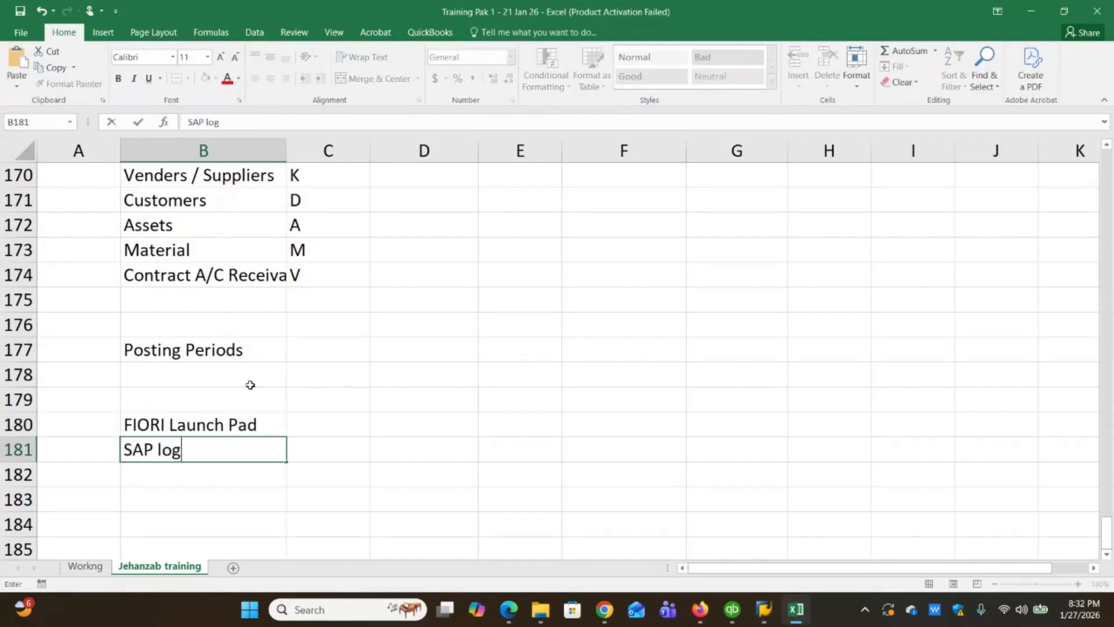
{"action": "type", "text": "in pad"}
{"action": "key", "text": "Return"}
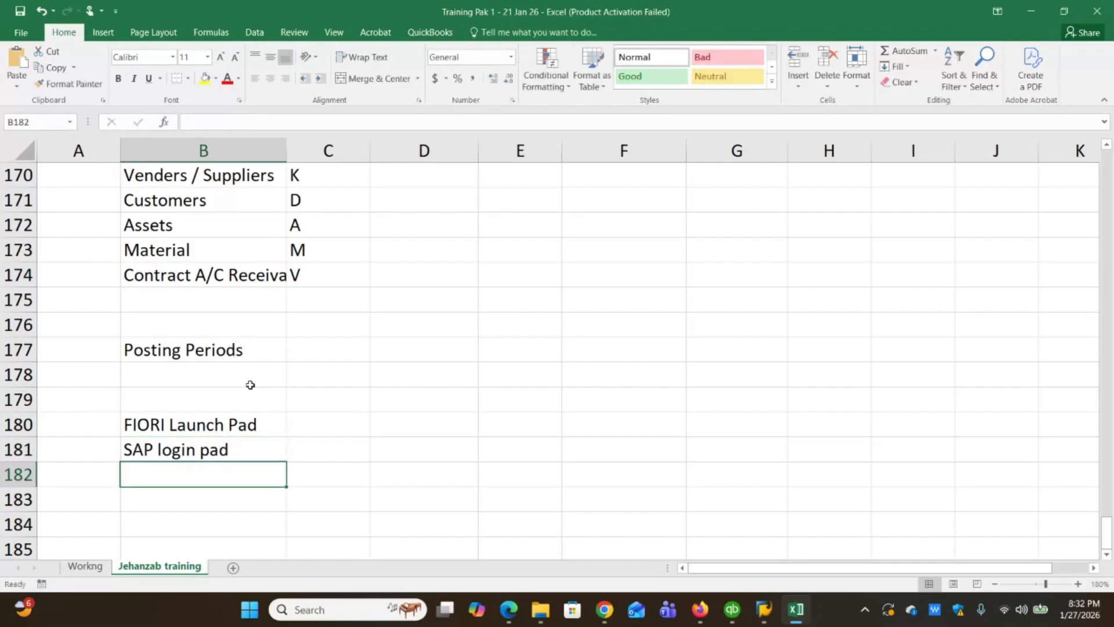
Step: Switch back to the SAP Display IMG window and collapse the Financial Accounting node
{"action": "mouse_move", "coordinate": [765, 609]}
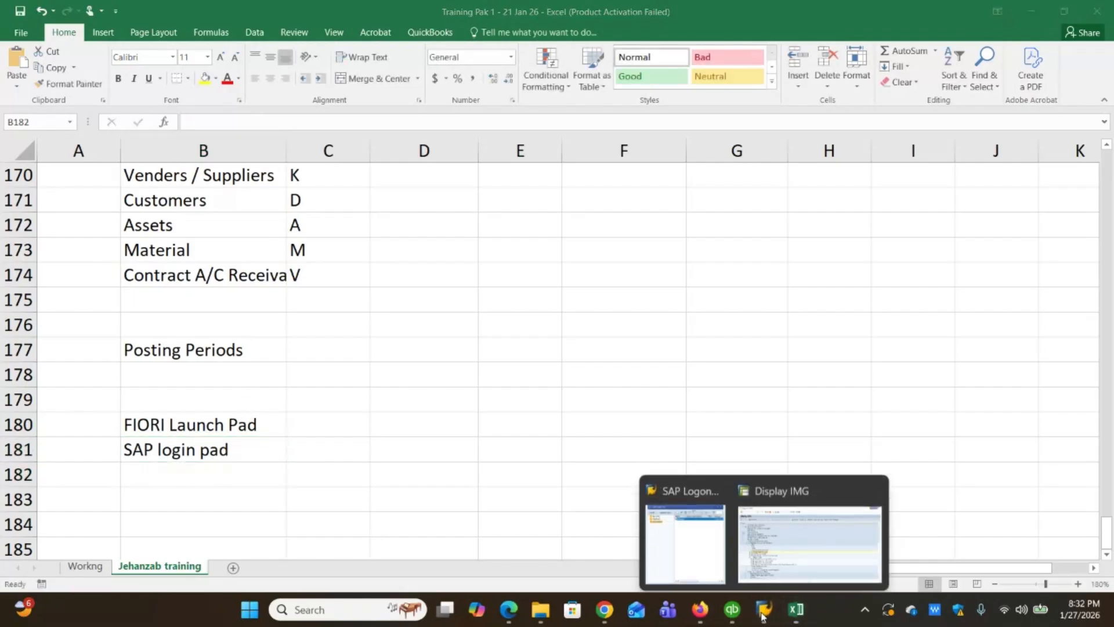
{"action": "left_click", "coordinate": [811, 546]}
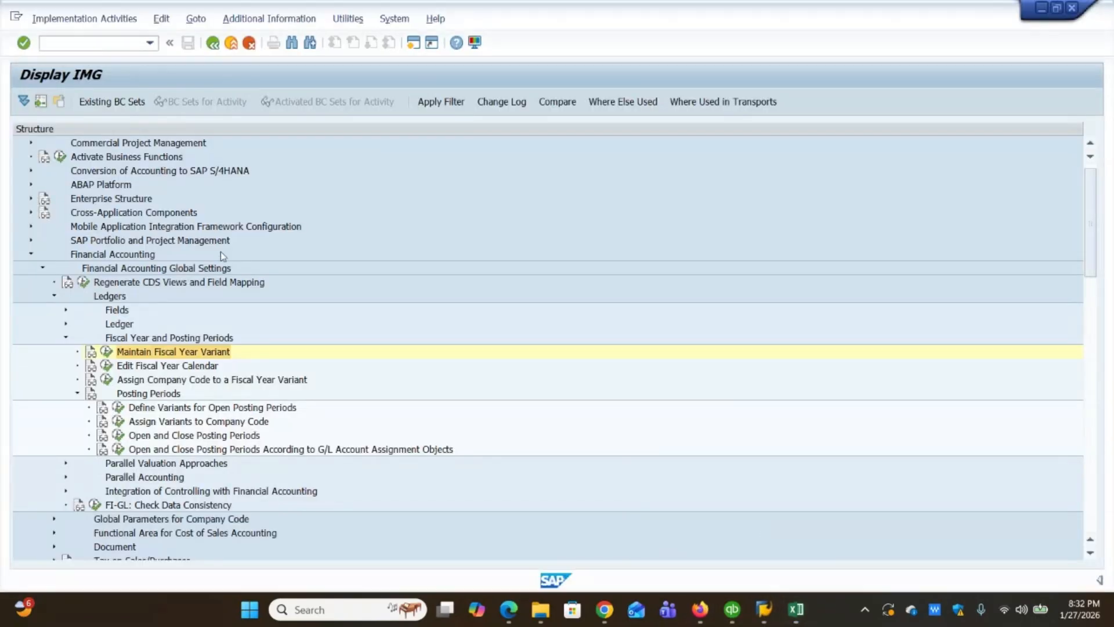
{"action": "left_click", "coordinate": [66, 337]}
{"action": "left_click", "coordinate": [31, 254]}
Step: Leave the IMG structure for the SAP Easy Access screen with the command /n
{"action": "left_click", "coordinate": [94, 42]}
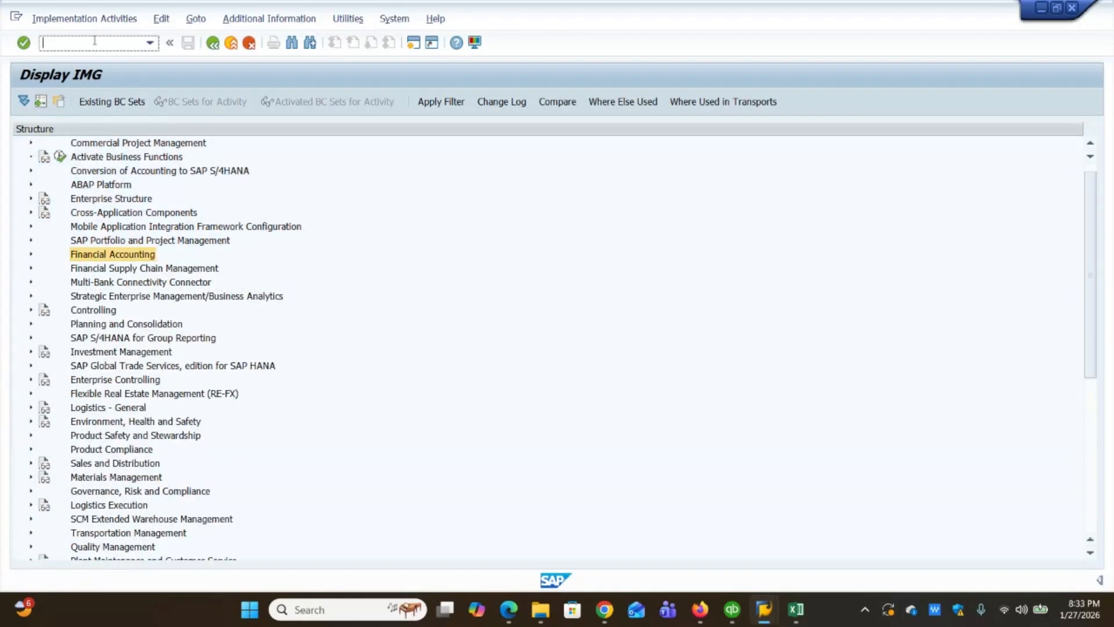
{"action": "type", "text": "/n"}
{"action": "key", "text": "Return"}
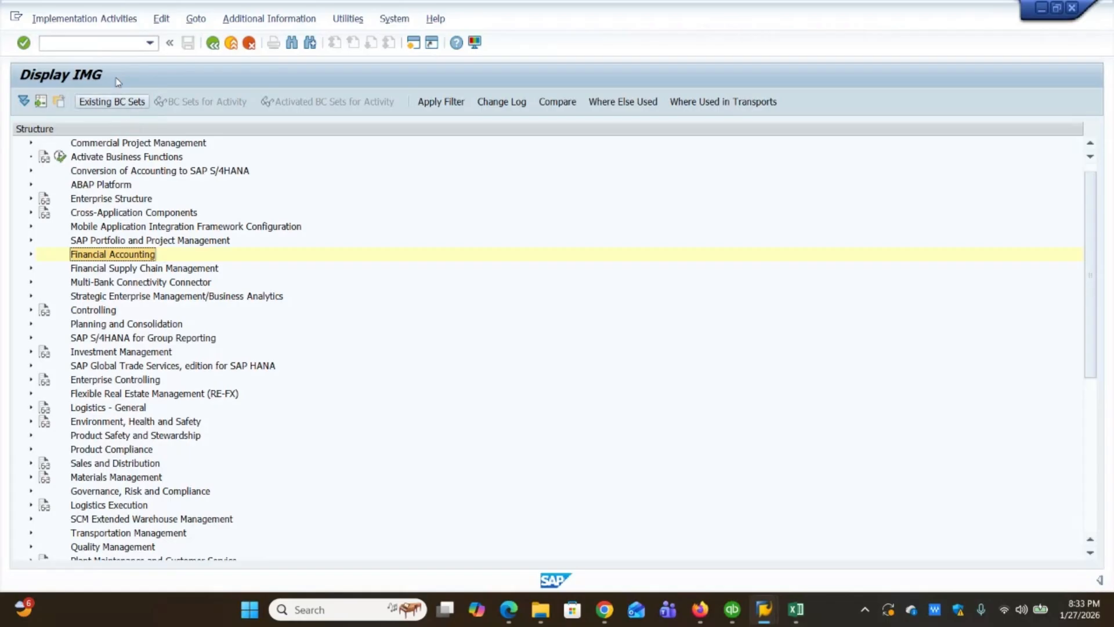
{"action": "left_click", "coordinate": [113, 46]}
{"action": "type", "text": "/n"}
{"action": "key", "text": "Return"}
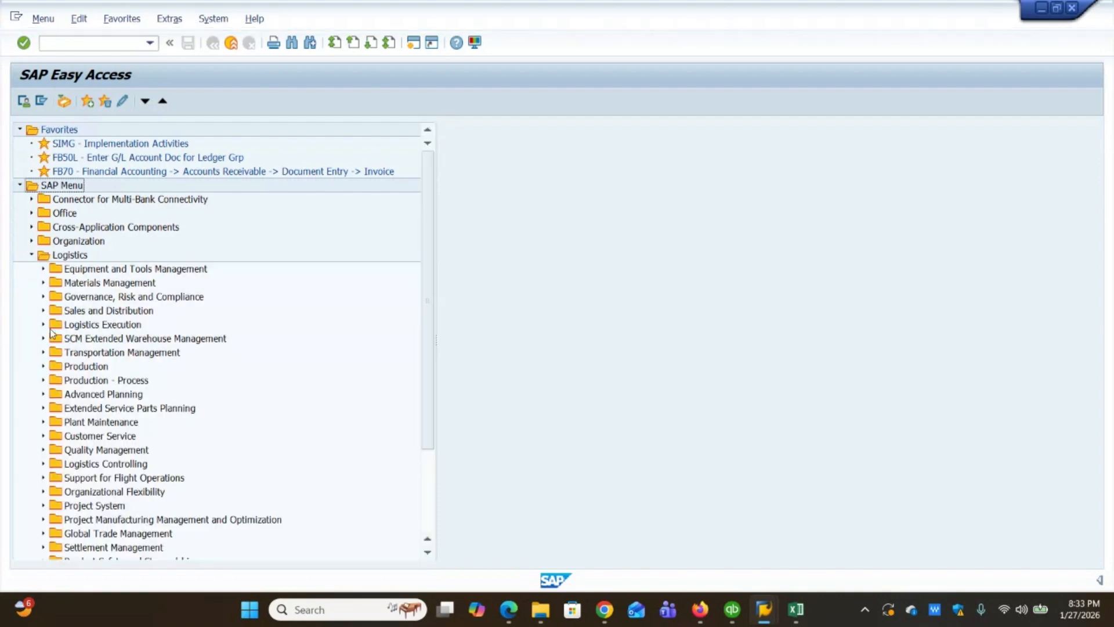
Step: Open the SAP Customizing Implementation Guide from SAP Easy Access with transaction code simg
{"action": "left_click", "coordinate": [94, 42]}
{"action": "type", "text": "/nsimg"}
{"action": "key", "text": "Return"}
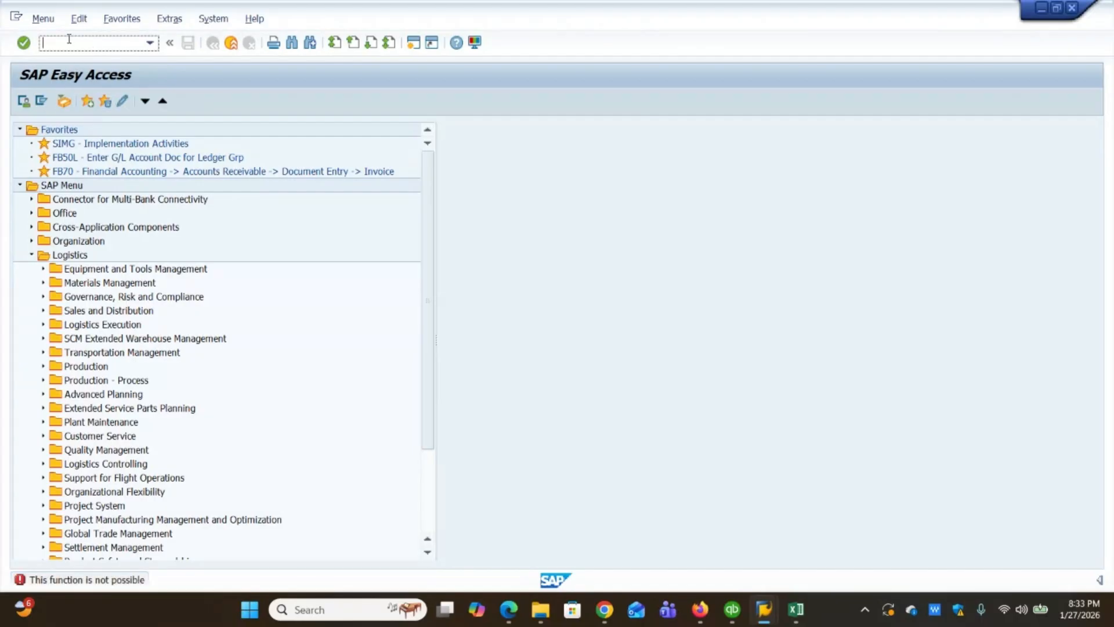
{"action": "type", "text": "simg"}
{"action": "key", "text": "Return"}
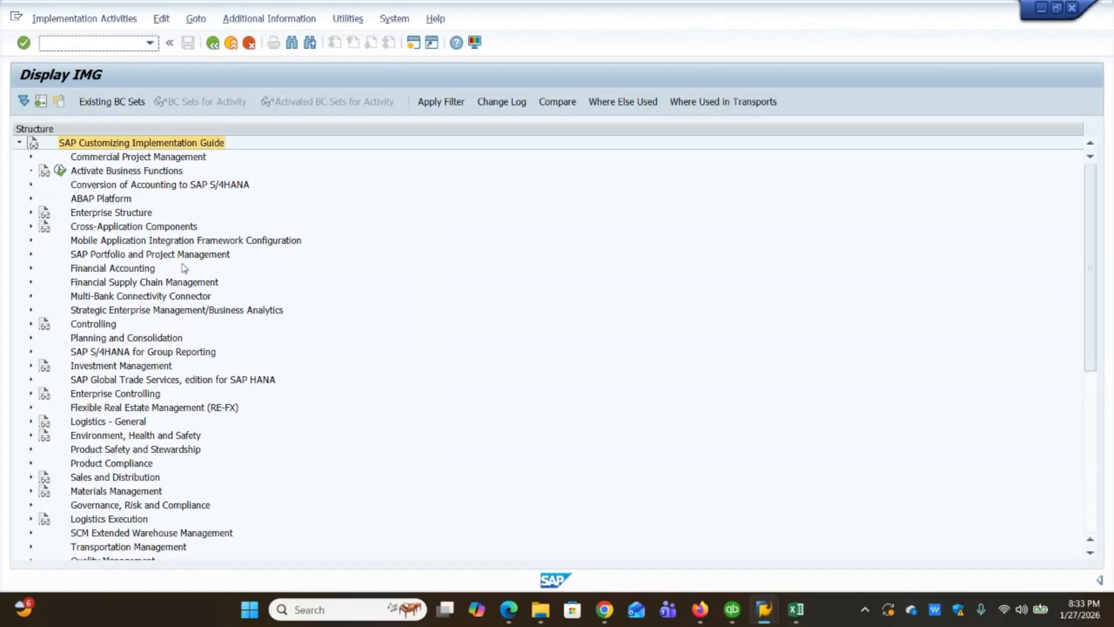
Step: Look through the Ledger activities under Financial Accounting Global Settings, Ledgers, and collapse the Financial Accounting branch again
{"action": "left_click", "coordinate": [31, 269]}
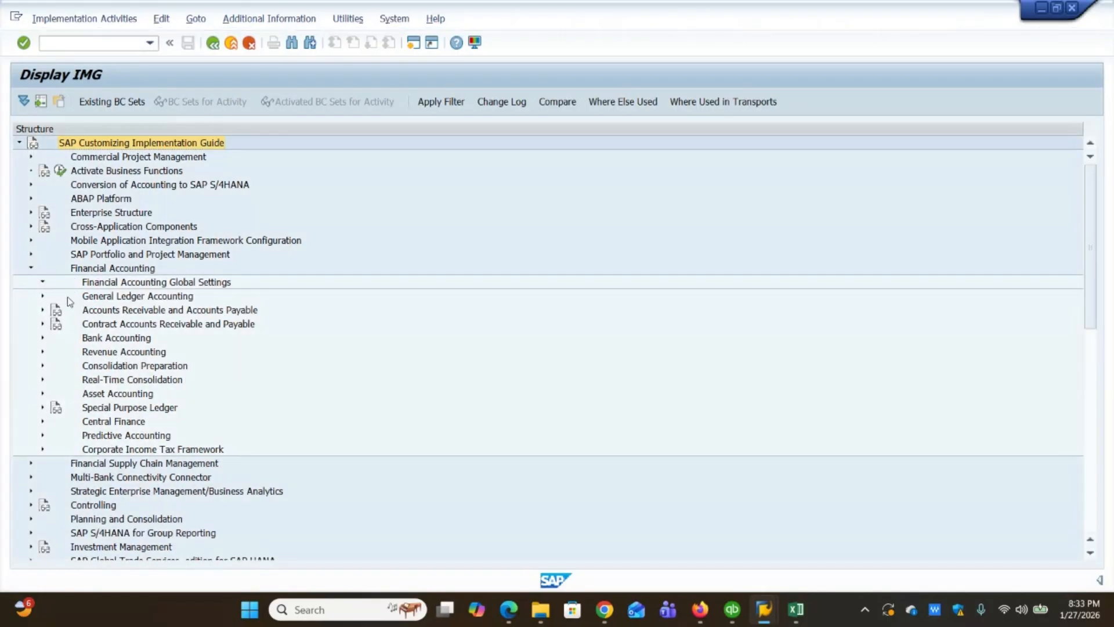
{"action": "left_click", "coordinate": [55, 310]}
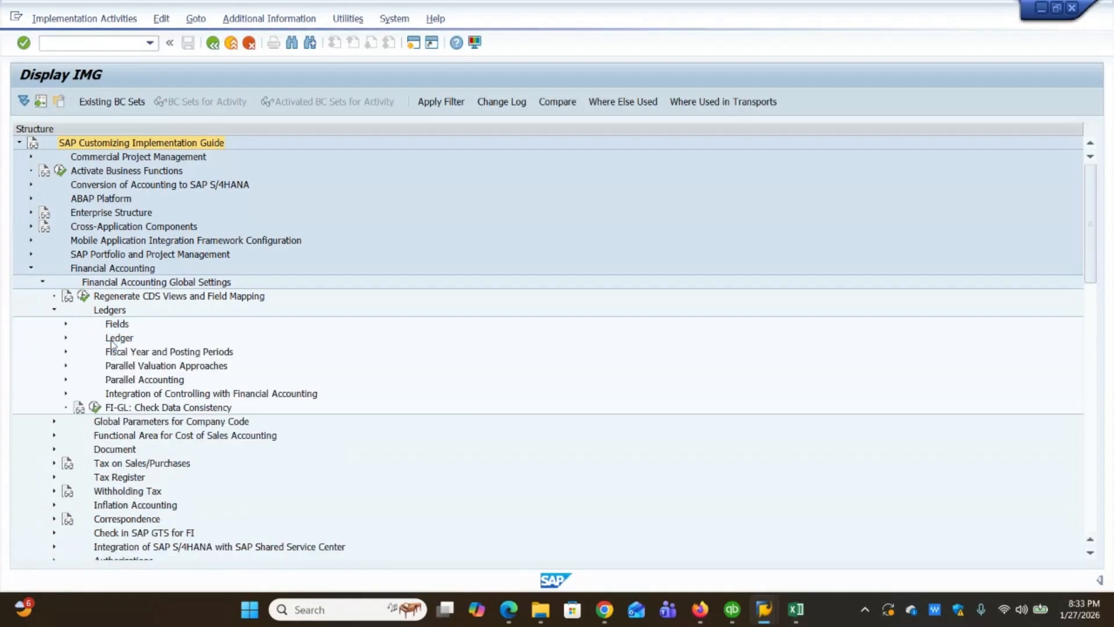
{"action": "left_click", "coordinate": [66, 338]}
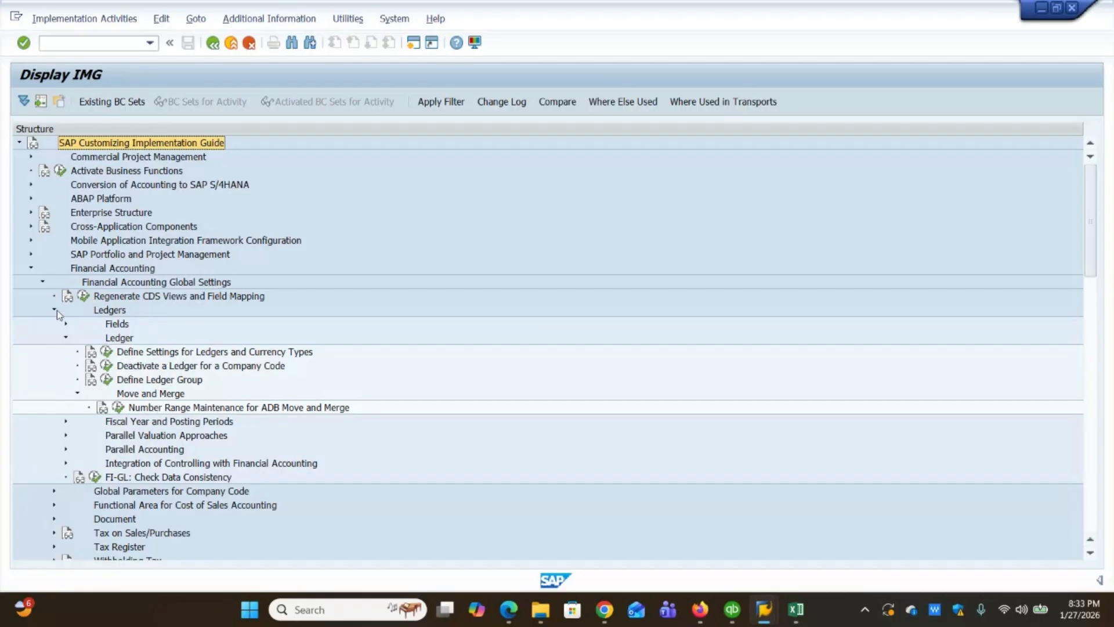
{"action": "left_click", "coordinate": [43, 282]}
{"action": "left_click", "coordinate": [32, 268]}
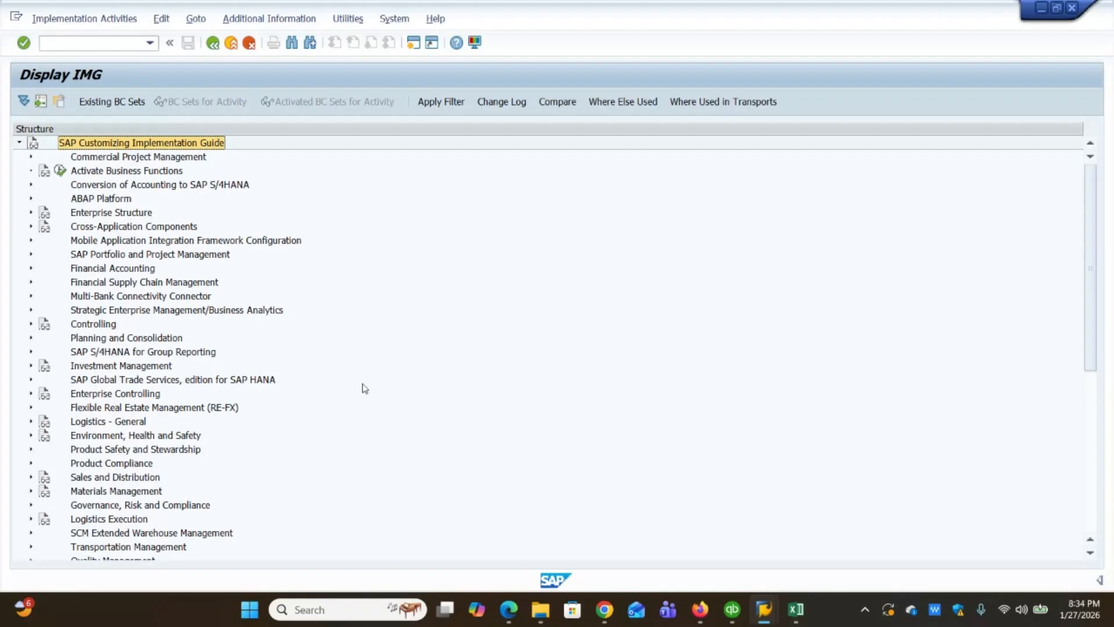
Step: Switch to the Excel training workbook and enter the label "T Code:" in cell C180 beside FIORI Launch Pad
{"action": "left_click", "coordinate": [91, 44]}
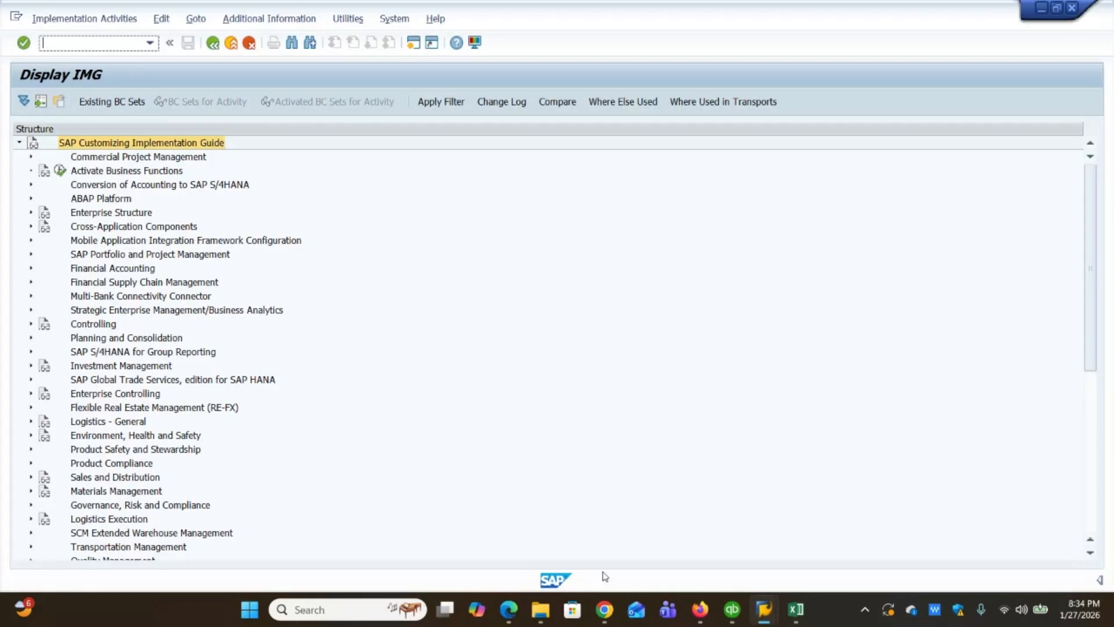
{"action": "left_click", "coordinate": [796, 610]}
{"action": "left_click", "coordinate": [180, 466]}
{"action": "scroll", "coordinate": [242, 453], "scroll_direction": "down", "scroll_amount": 1}
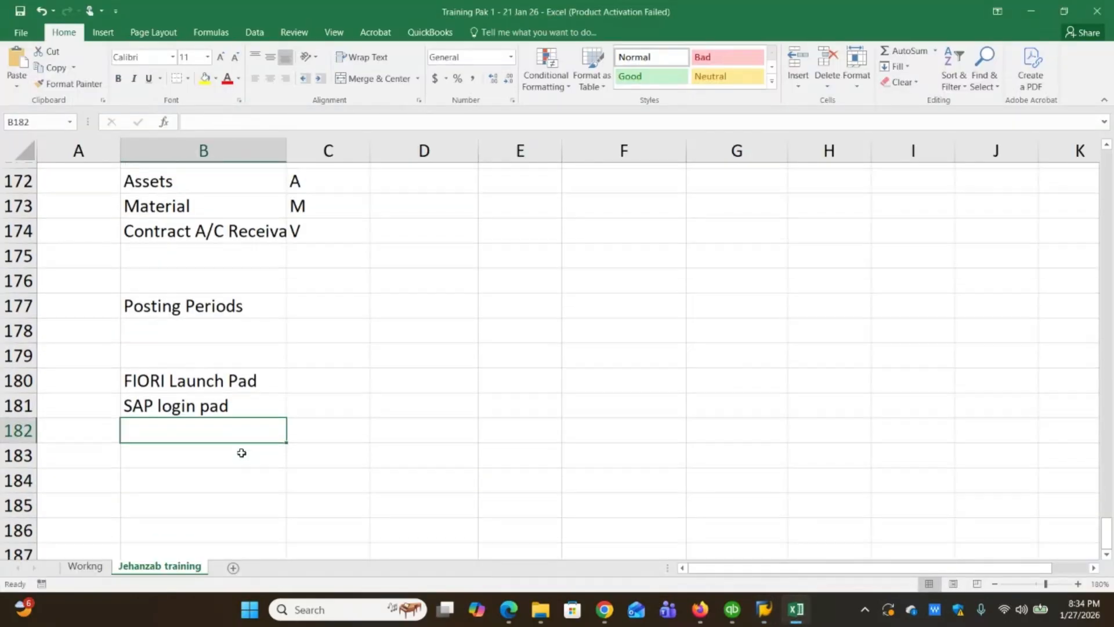
{"action": "key", "text": "Down"}
{"action": "key", "text": "Up"}
{"action": "key", "text": "Up"}
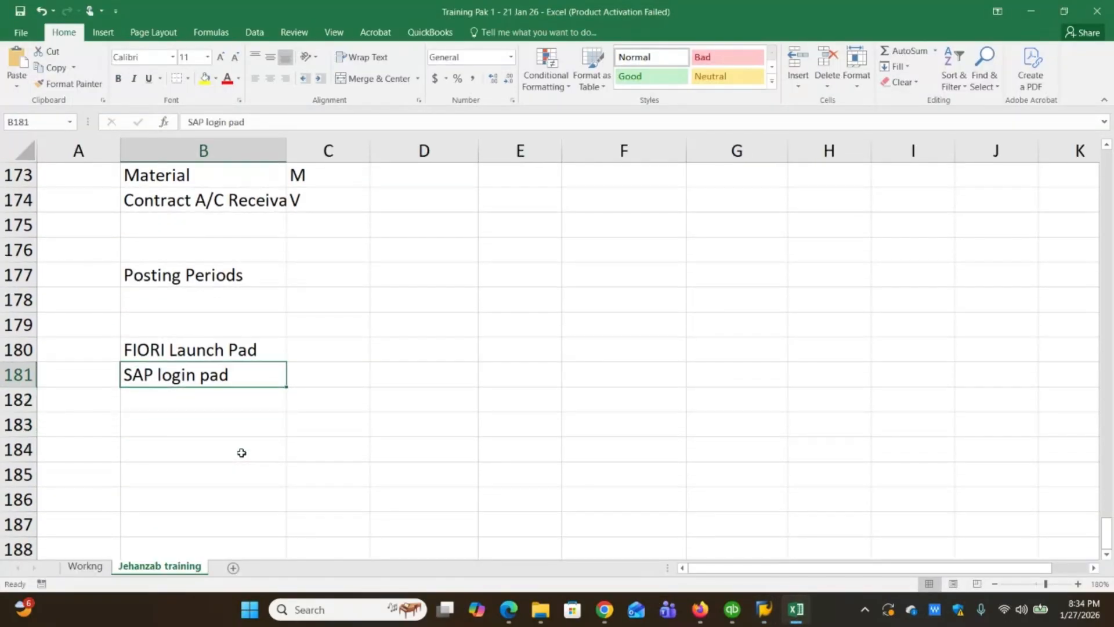
{"action": "key", "text": "Up"}
{"action": "key", "text": "Right"}
{"action": "key", "text": "Right"}
{"action": "key", "text": "Left"}
{"action": "type", "text": "T "}
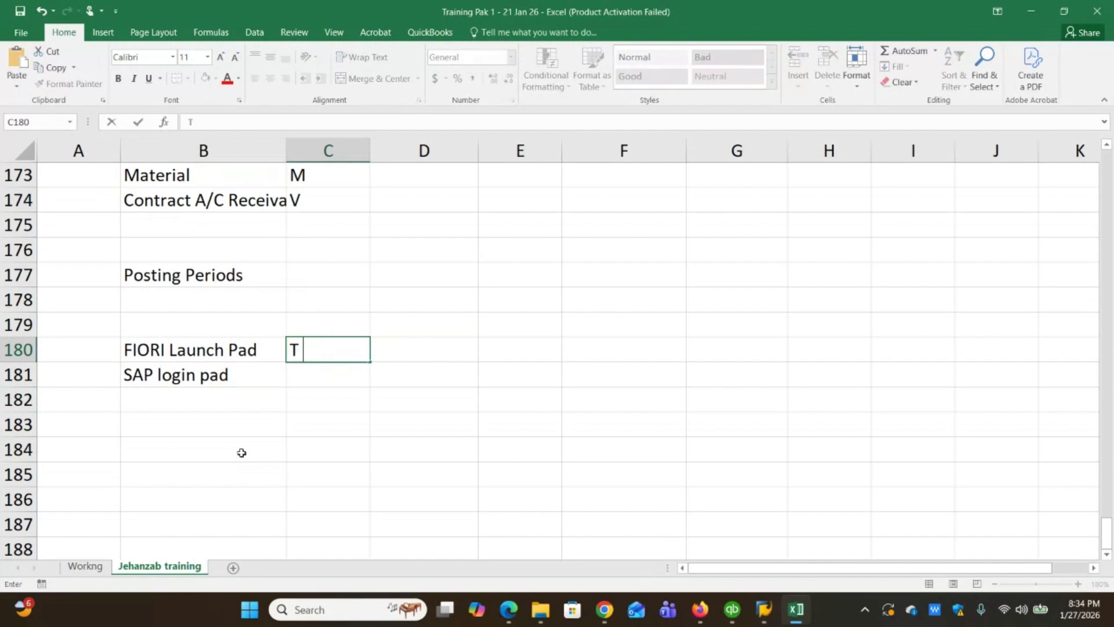
{"action": "type", "text": "Code:"}
{"action": "key", "text": "Tab"}
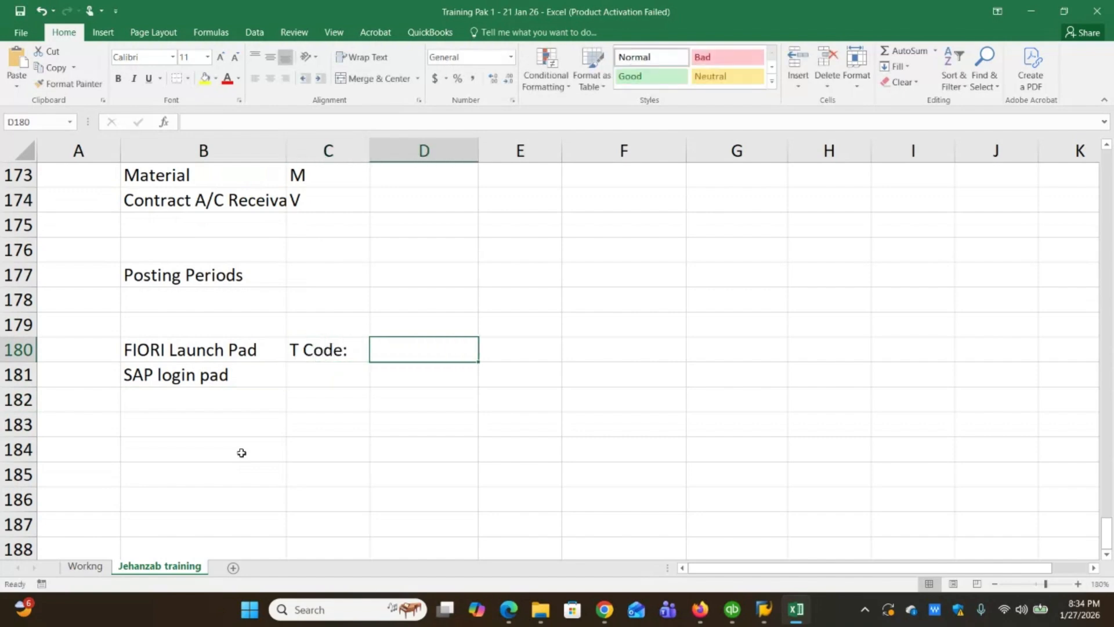
{"action": "key", "text": "alt"}
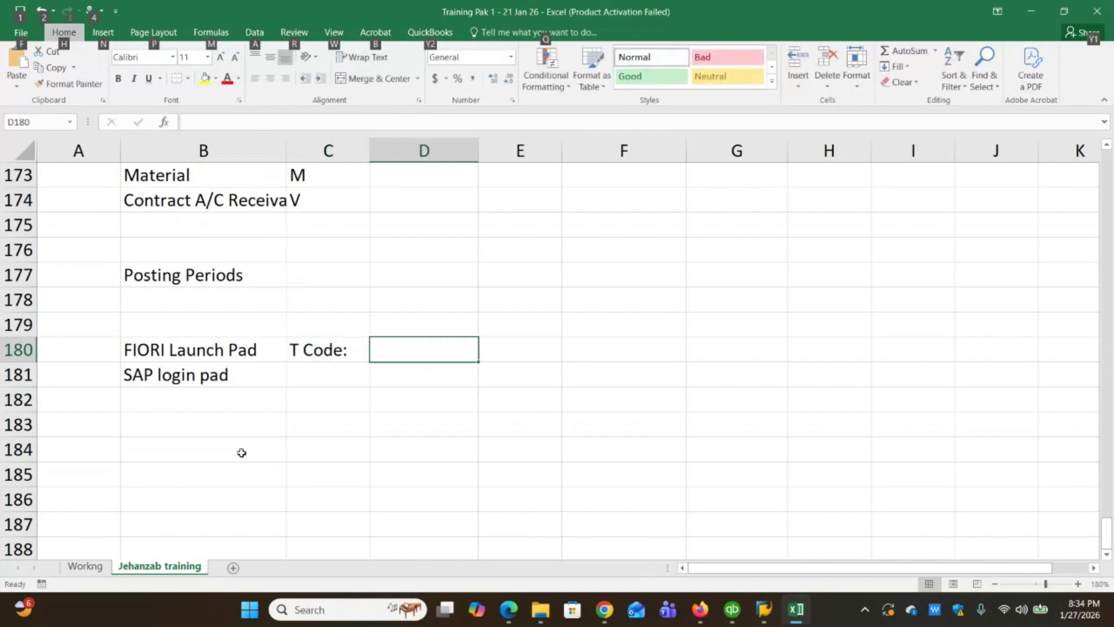
{"action": "key", "text": "n"}
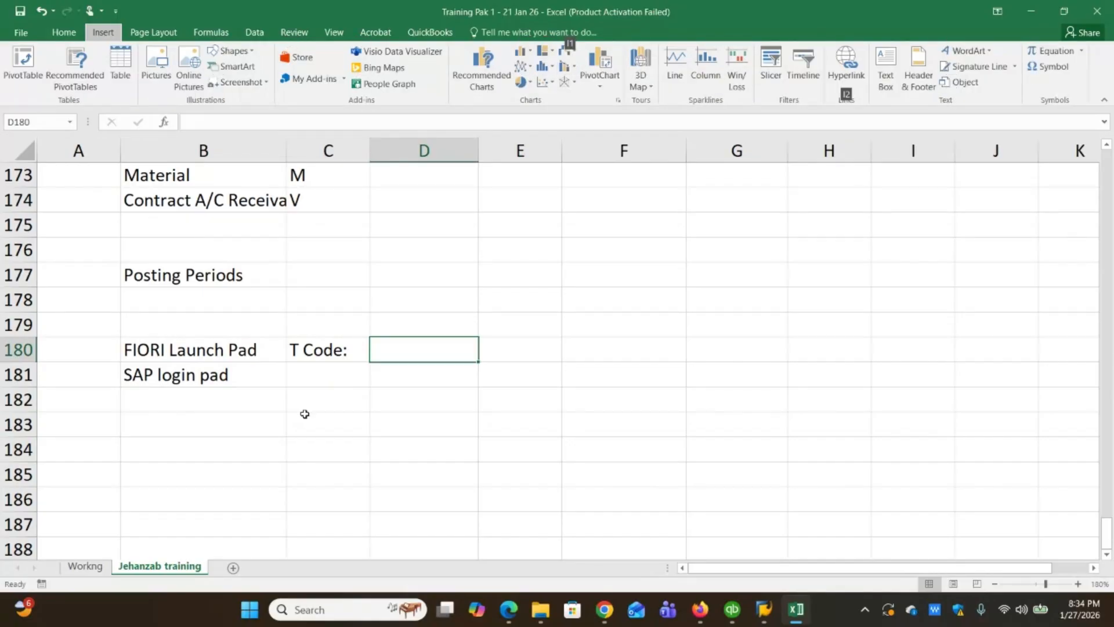
{"action": "left_click", "coordinate": [427, 336]}
{"action": "double_click", "coordinate": [426, 341]}
{"action": "scroll", "coordinate": [406, 343], "scroll_direction": "up", "scroll_amount": 1}
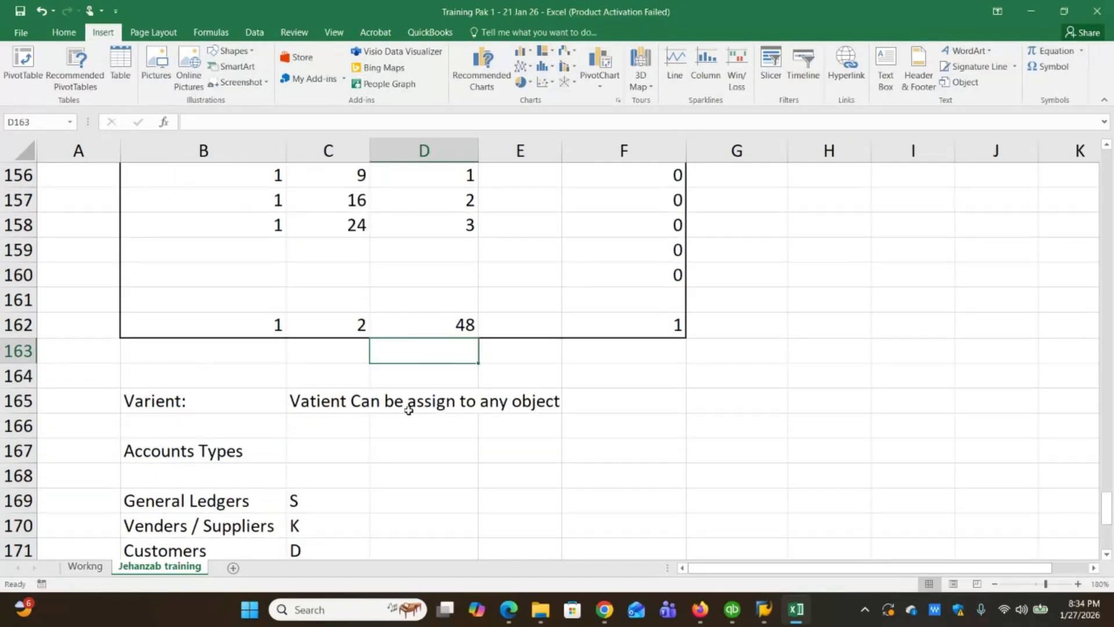
Step: Enter the T code /n/UI2/FLP in cell D180 beside the "T Code:" label for FIORI Launch Pad
{"action": "scroll", "coordinate": [394, 383], "scroll_direction": "down", "scroll_amount": 5}
{"action": "left_click", "coordinate": [394, 382]}
{"action": "double_click", "coordinate": [397, 399]}
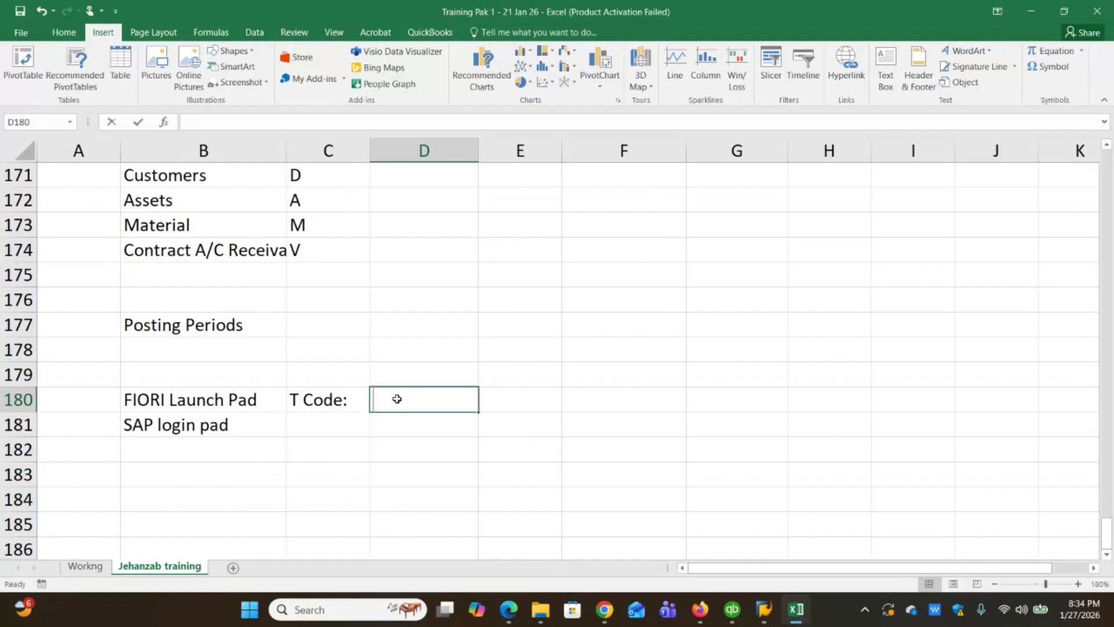
{"action": "type", "text": "/"}
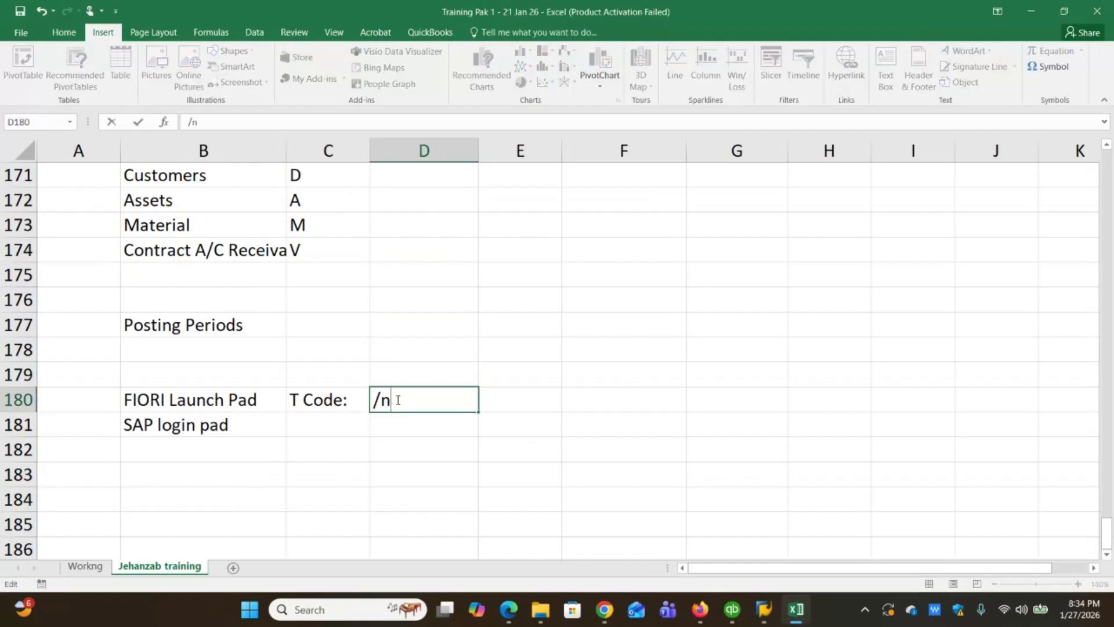
{"action": "type", "text": "n/"}
{"action": "type", "text": "UI"}
{"action": "type", "text": "2"}
{"action": "type", "text": "?"}
{"action": "type", "text": "FL"}
{"action": "key", "text": "BackSpace"}
{"action": "key", "text": "BackSpace"}
{"action": "key", "text": "BackSpace"}
{"action": "type", "text": "/FLP"}
{"action": "key", "text": "Return"}
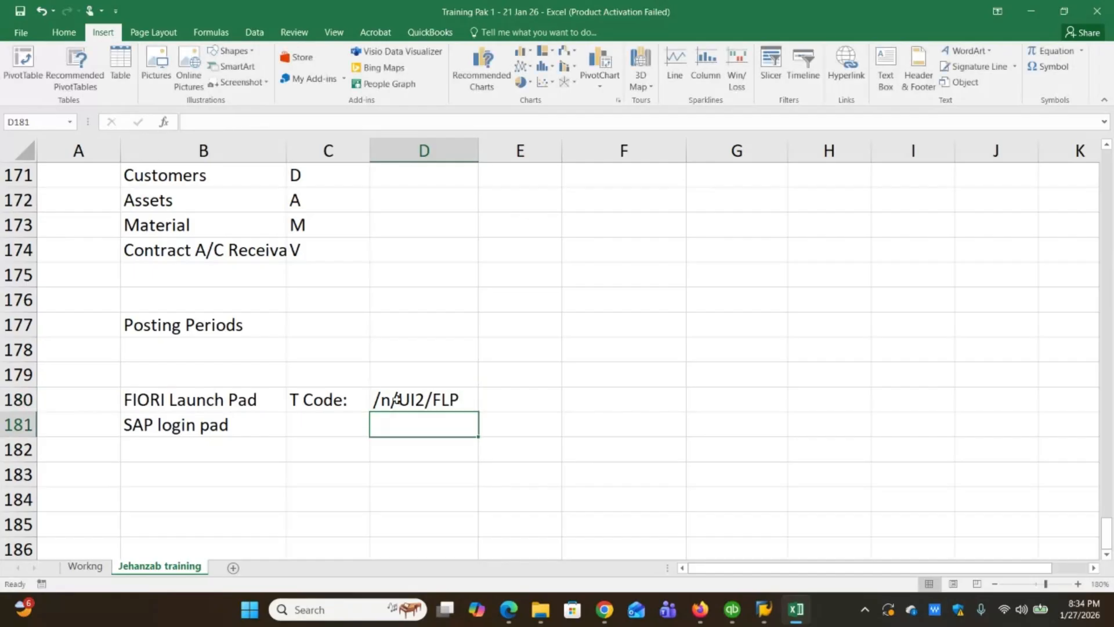
Step: Switch from the Excel T-code note to SAP GUI and leave the IMG for SAP Easy Access with the command /n
{"action": "left_click", "coordinate": [397, 399]}
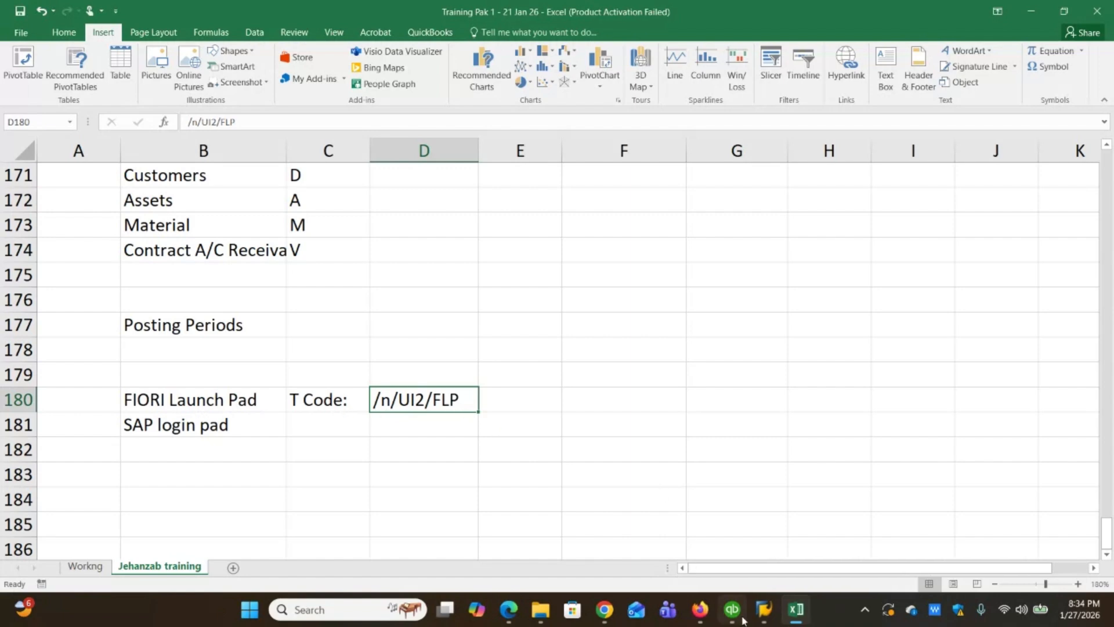
{"action": "left_click", "coordinate": [764, 609]}
{"action": "left_click", "coordinate": [776, 557]}
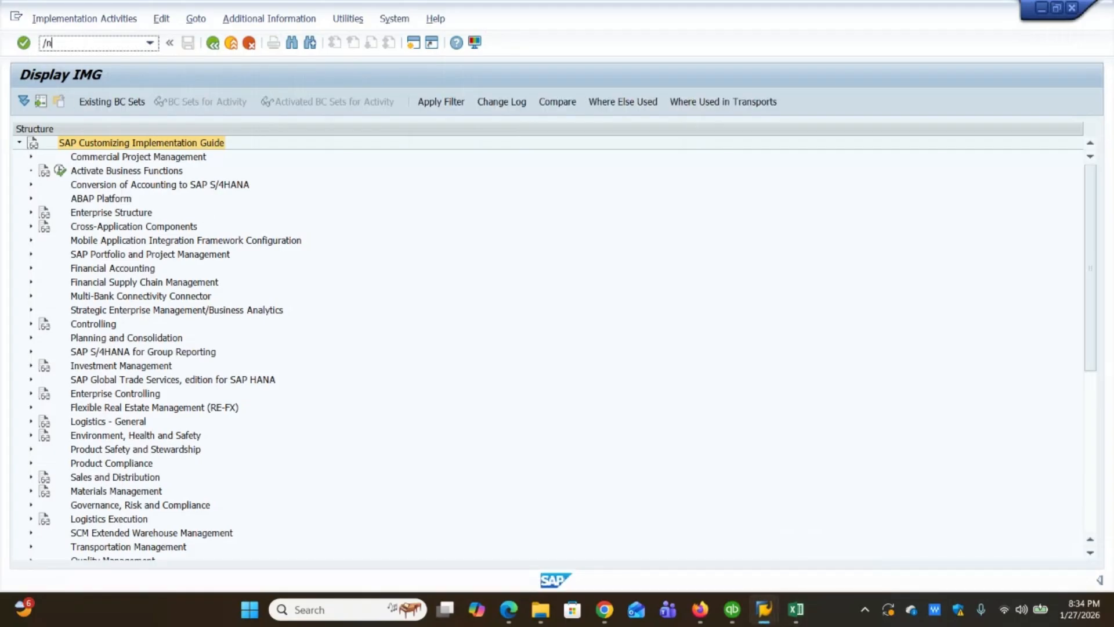
{"action": "type", "text": "/n"}
{"action": "key", "text": "Return"}
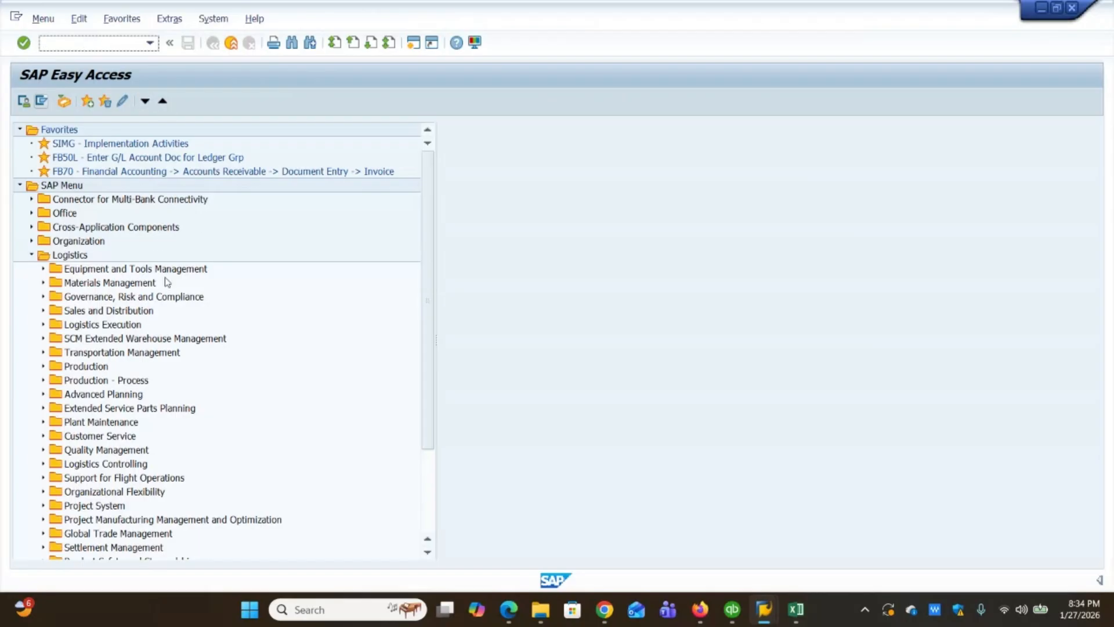
Step: Start the SAP Fiori Launchpad with transaction code /n/UI2/FLP and allow access in the SAP GUI security prompt
{"action": "type", "text": "/n/UI2/FLP"}
{"action": "key", "text": "Return"}
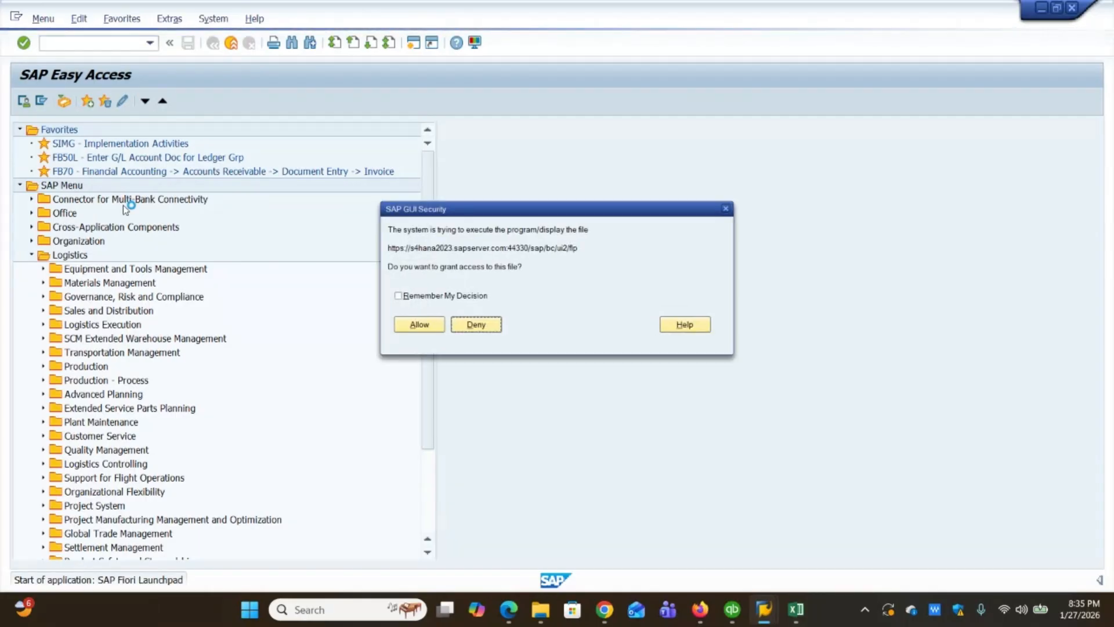
{"action": "left_click", "coordinate": [419, 324]}
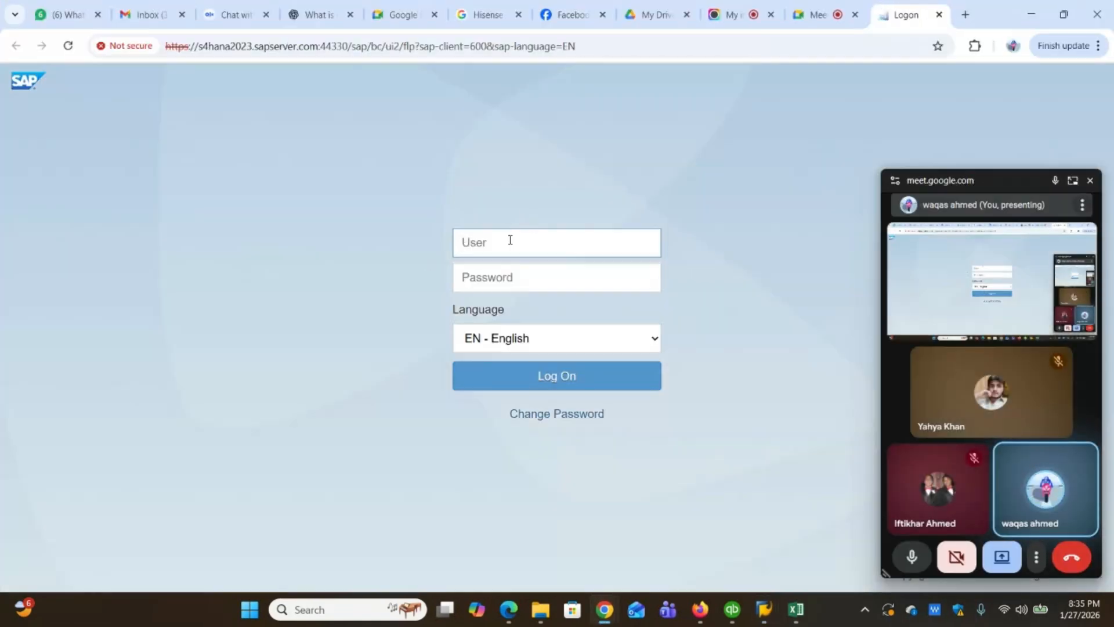
Step: Log on to the Fiori Launchpad with the SAP user name and the account password
{"action": "type", "text": "oct"}
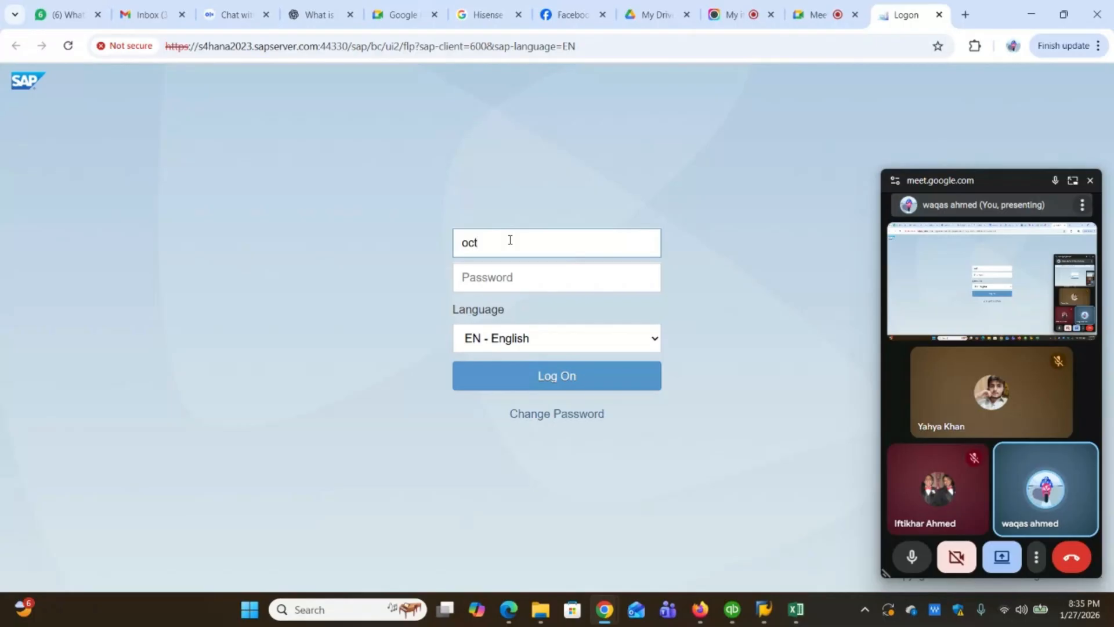
{"action": "type", "text": "gui4"}
{"action": "key", "text": "Tab"}
{"action": "type", "text": "*******"}
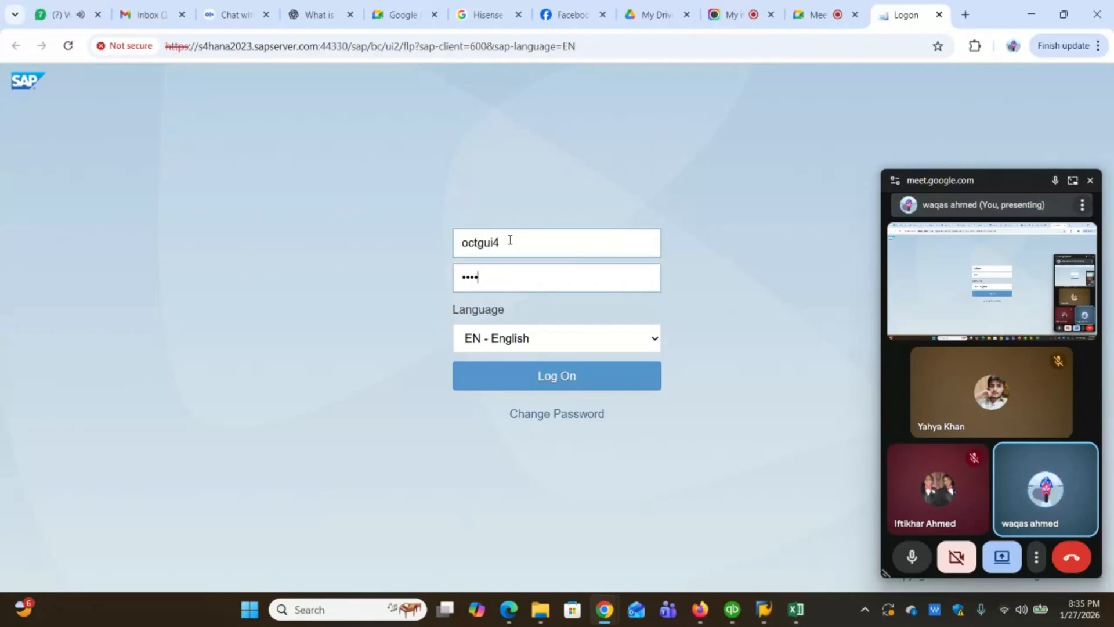
{"action": "key", "text": "Return"}
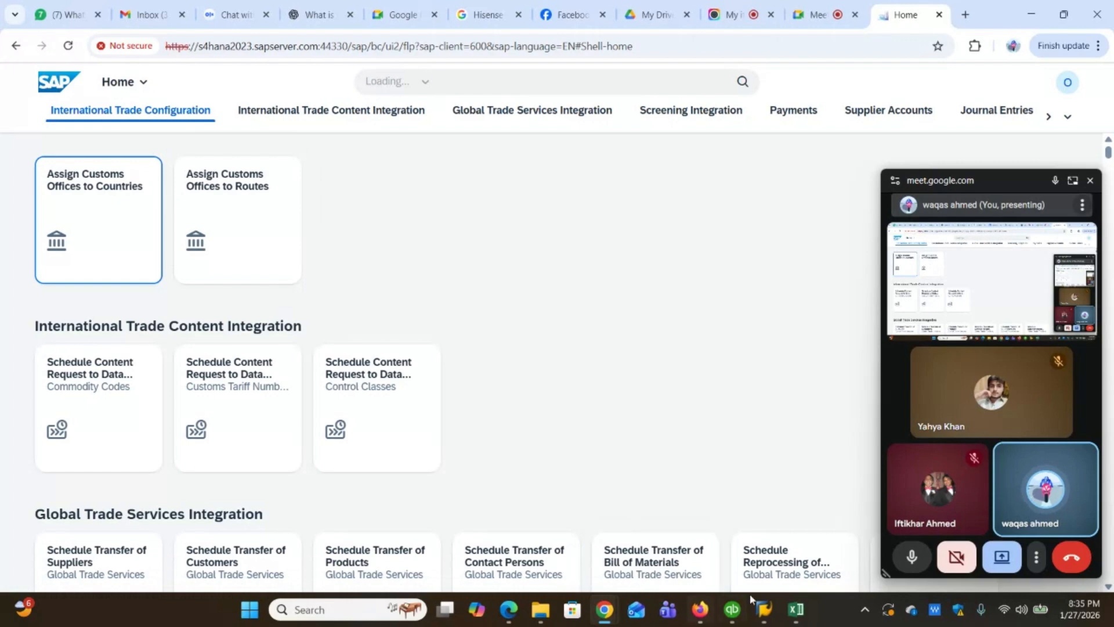
Step: Switch back to SAP Easy Access in SAP GUI and collapse the Logistics folder in the SAP Menu
{"action": "mouse_move", "coordinate": [764, 608]}
{"action": "left_click", "coordinate": [790, 525]}
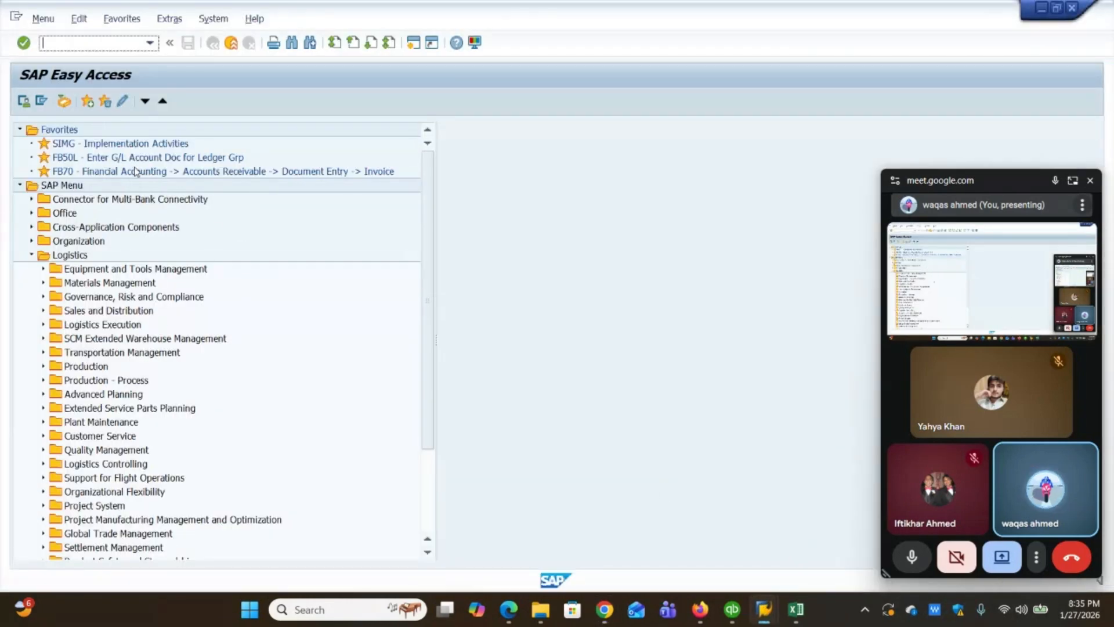
{"action": "left_click", "coordinate": [31, 255]}
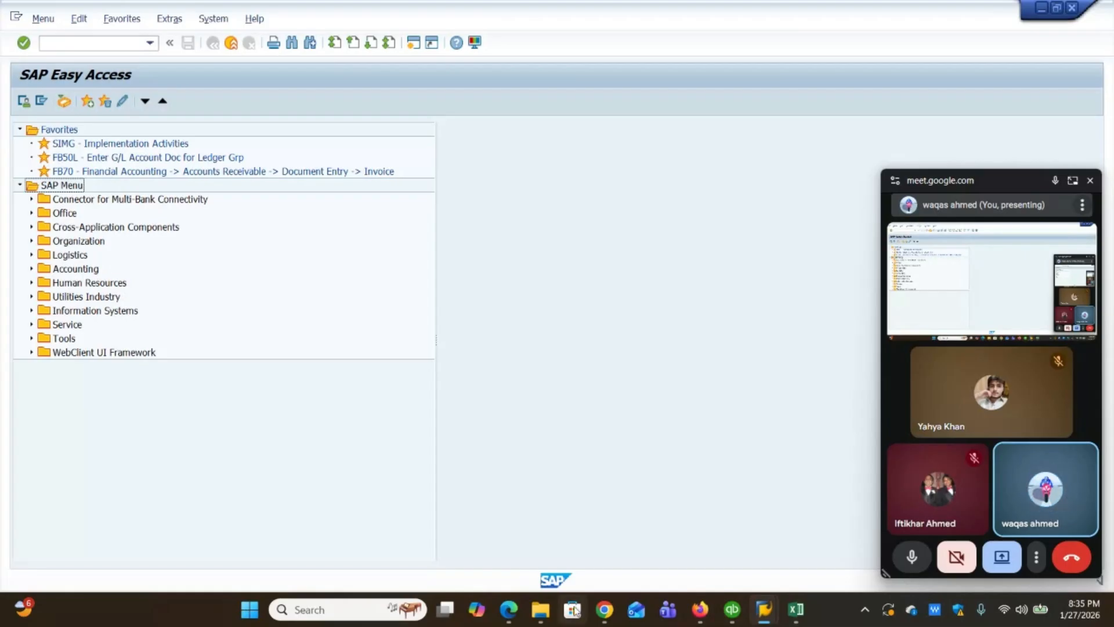
Step: Switch to the Fiori Launchpad in Chrome, search the apps for "Manage posting" and open Manage Posting Periods
{"action": "left_click", "coordinate": [605, 609]}
{"action": "left_click", "coordinate": [438, 548]}
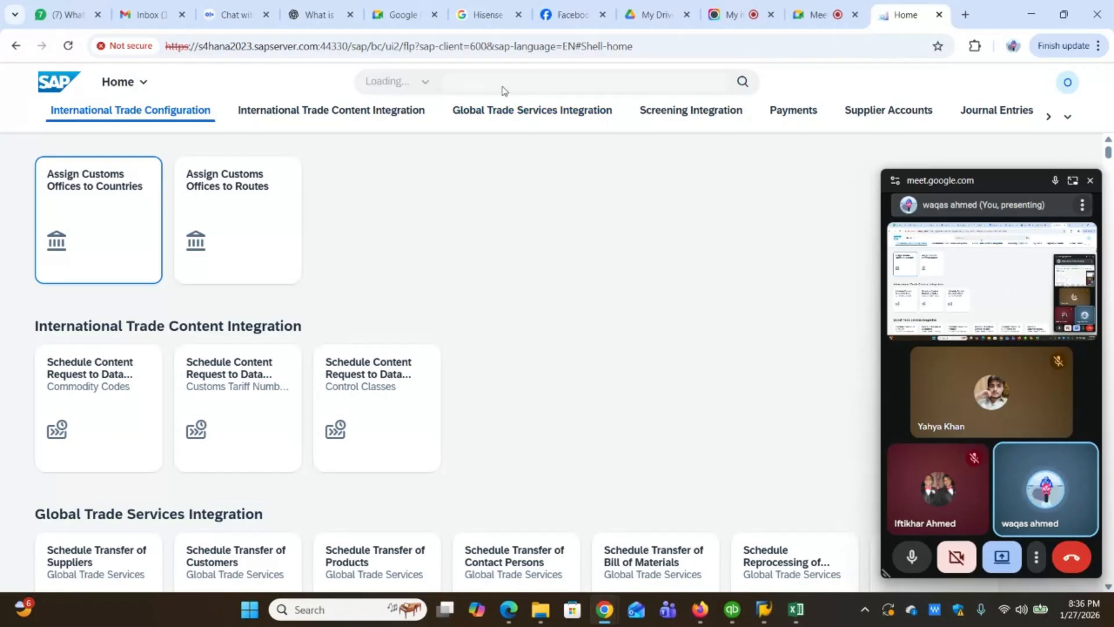
{"action": "left_click", "coordinate": [524, 89]}
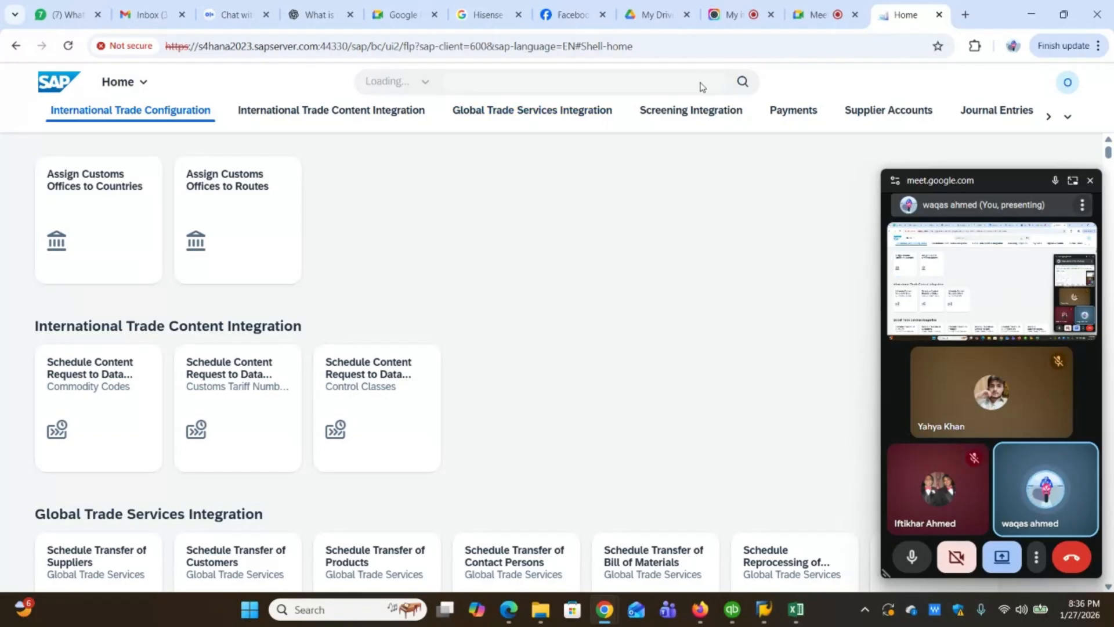
{"action": "left_click", "coordinate": [746, 83]}
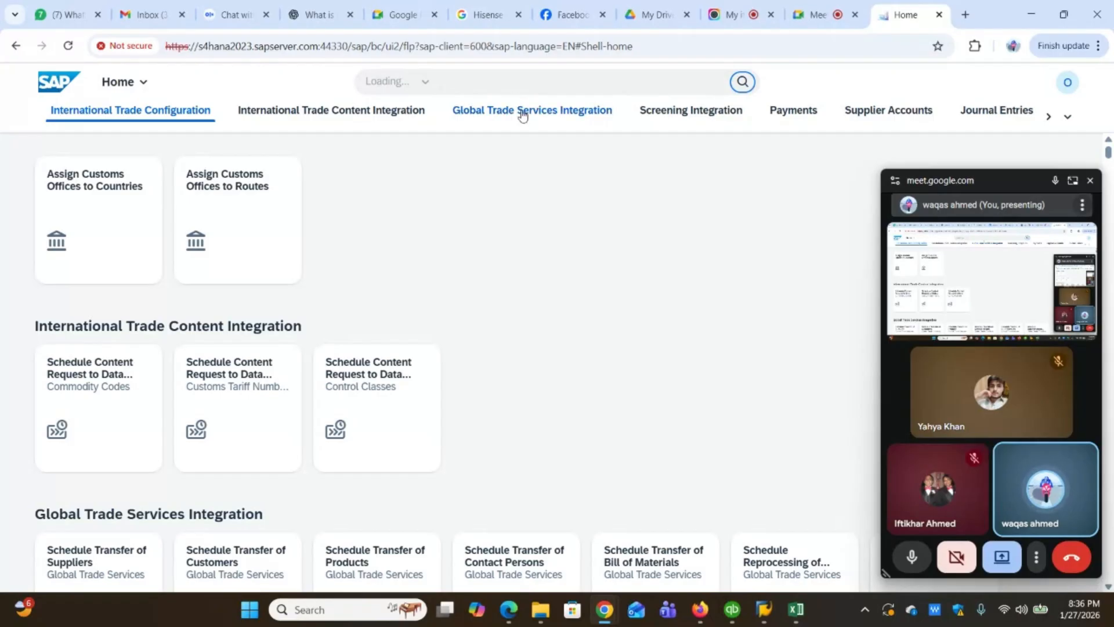
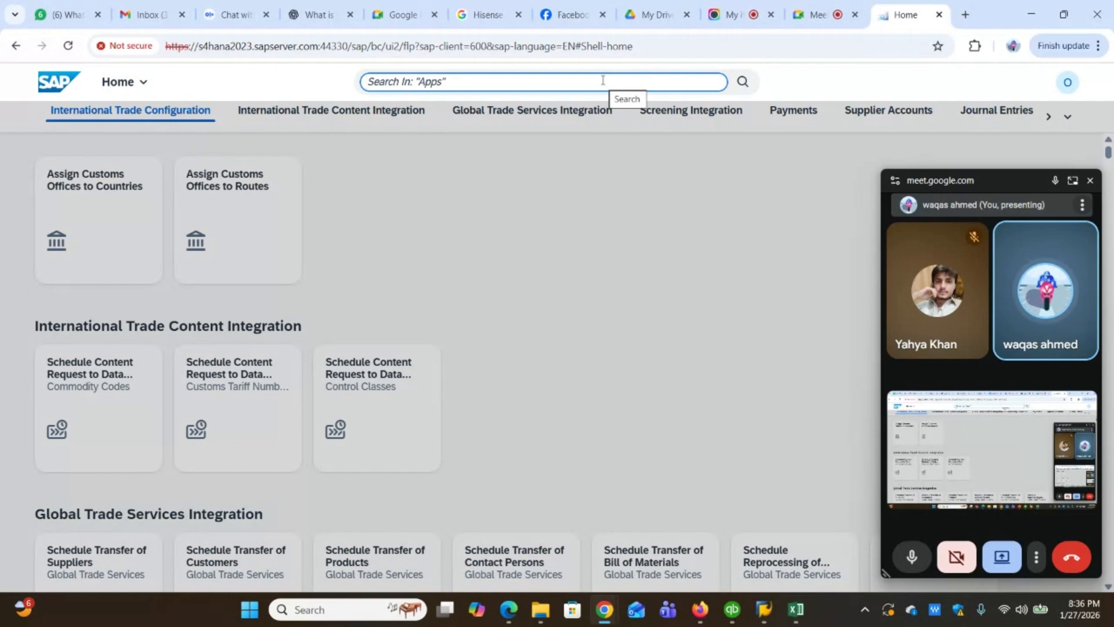
{"action": "type", "text": "Manag"}
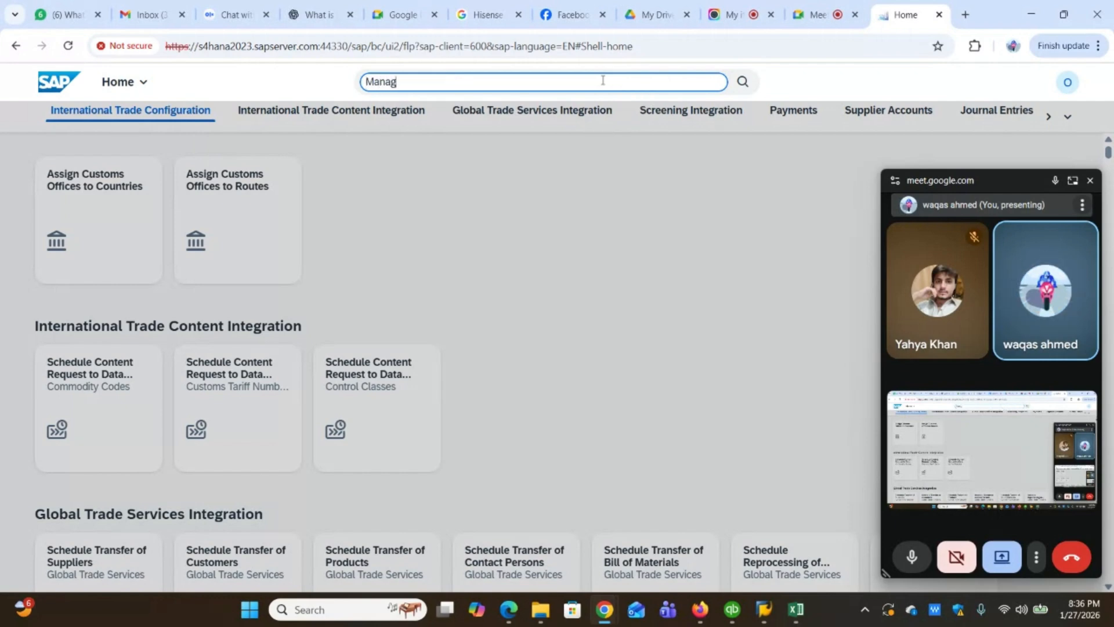
{"action": "type", "text": "e pos"}
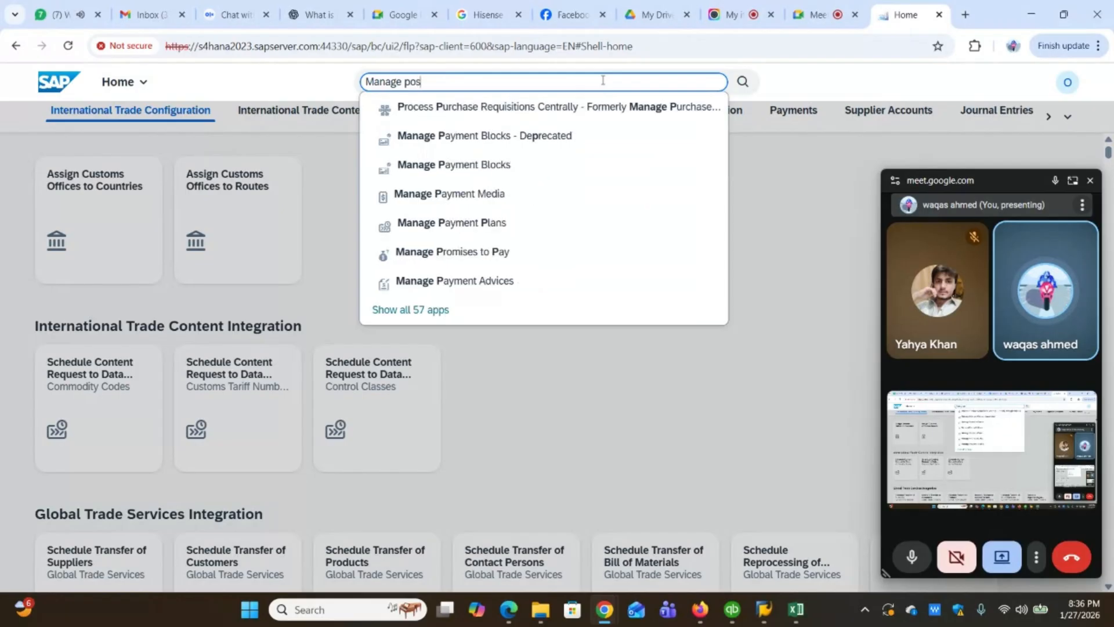
{"action": "type", "text": "ting"}
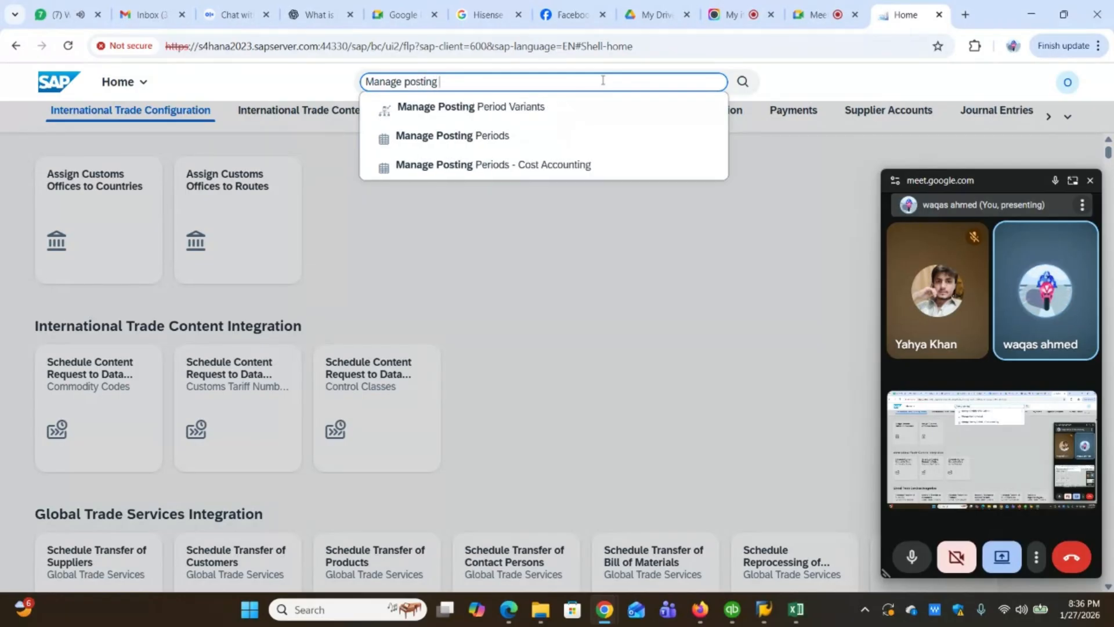
{"action": "left_click", "coordinate": [475, 136]}
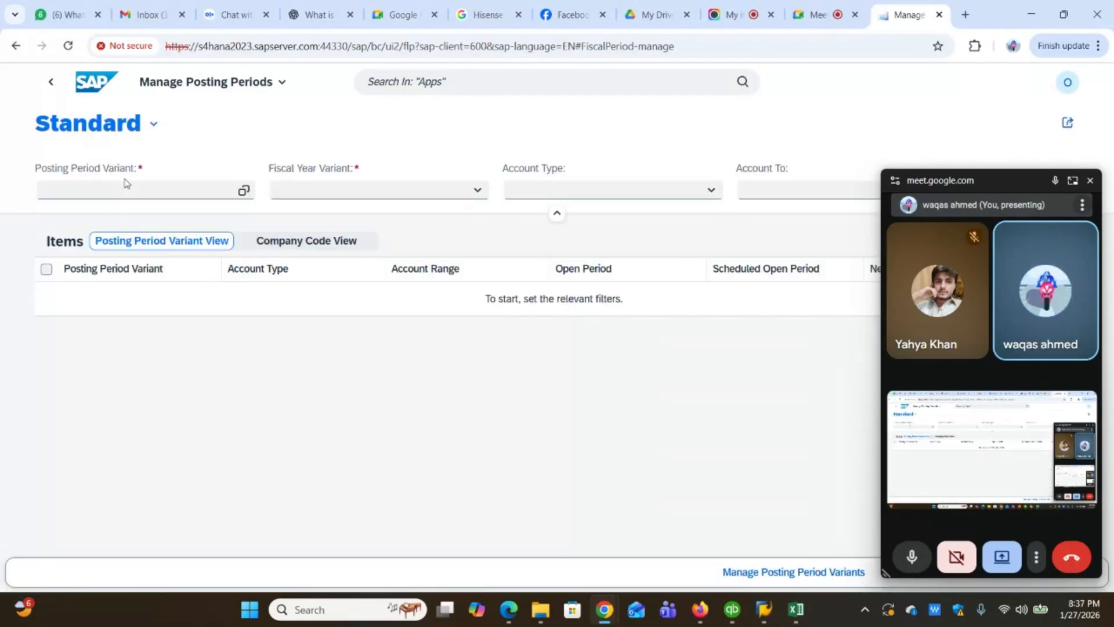
Step: Set the Posting Period Variant filter to YYY (YYY- Posting Periods)
{"action": "left_click", "coordinate": [164, 194]}
{"action": "type", "text": "YYY"}
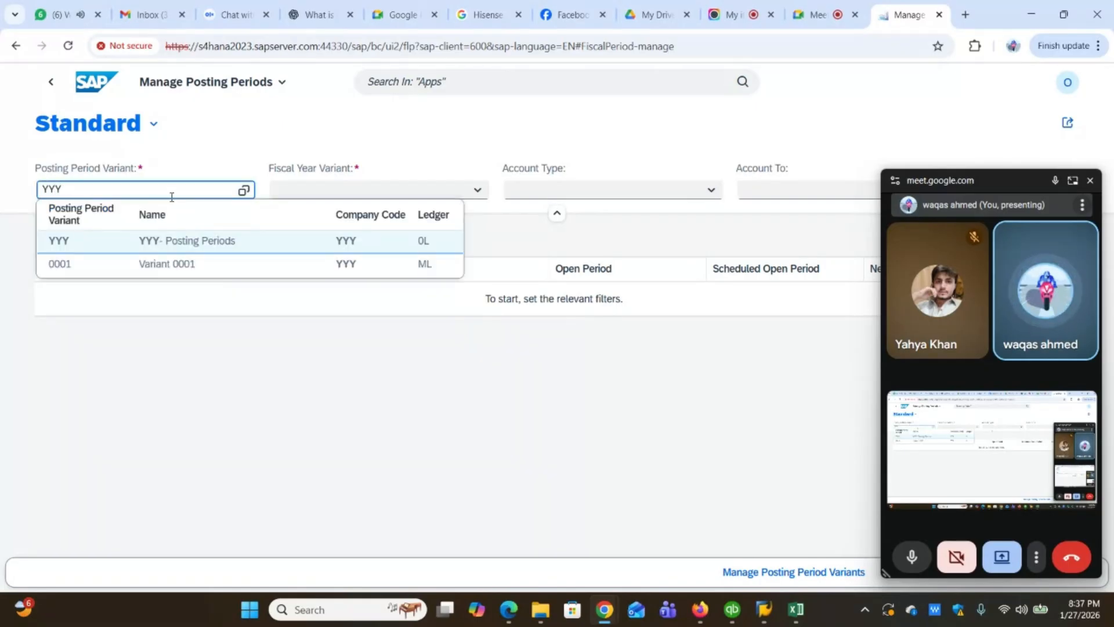
{"action": "left_click", "coordinate": [184, 244]}
{"action": "left_click", "coordinate": [183, 243]}
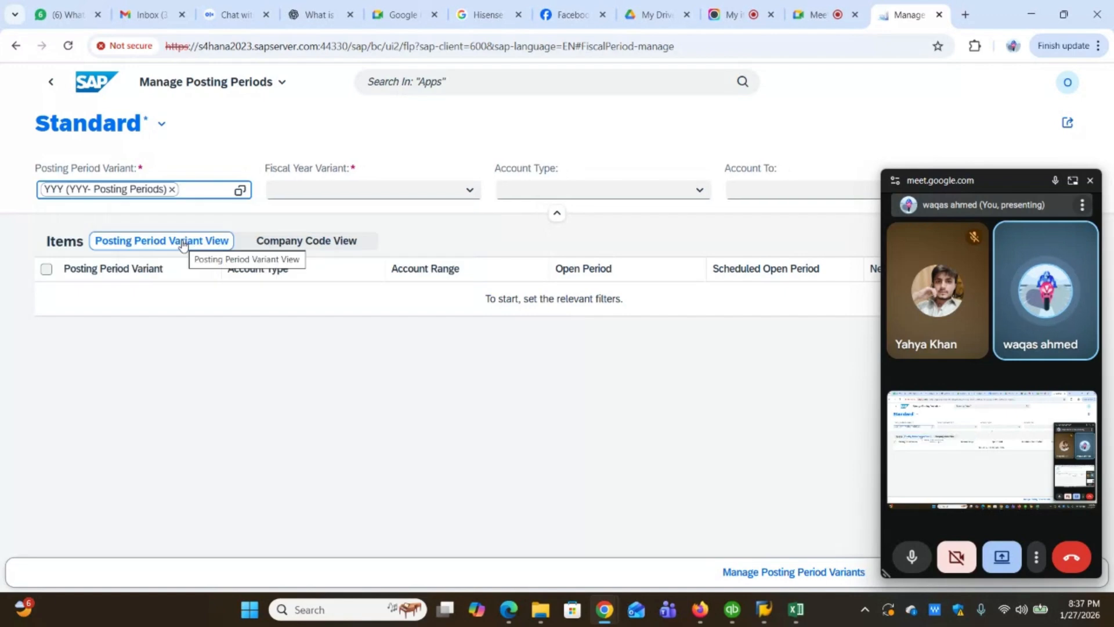
{"action": "key", "text": "Tab"}
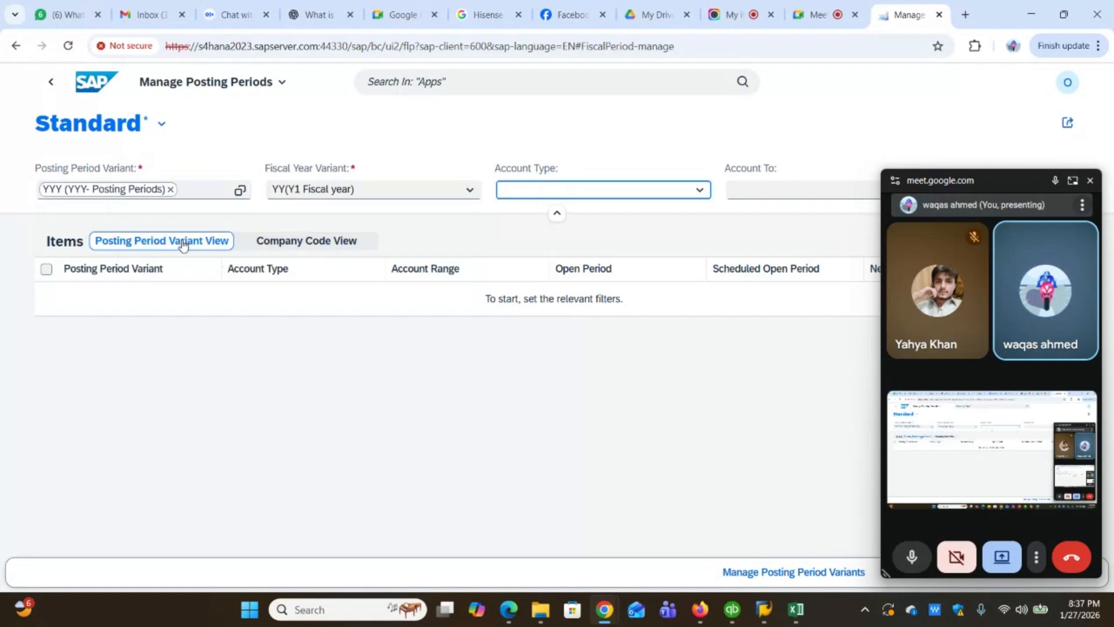
Step: Select all seven account types in the Account Type filter: +, A, D, K, M, S and V
{"action": "left_click", "coordinate": [698, 195]}
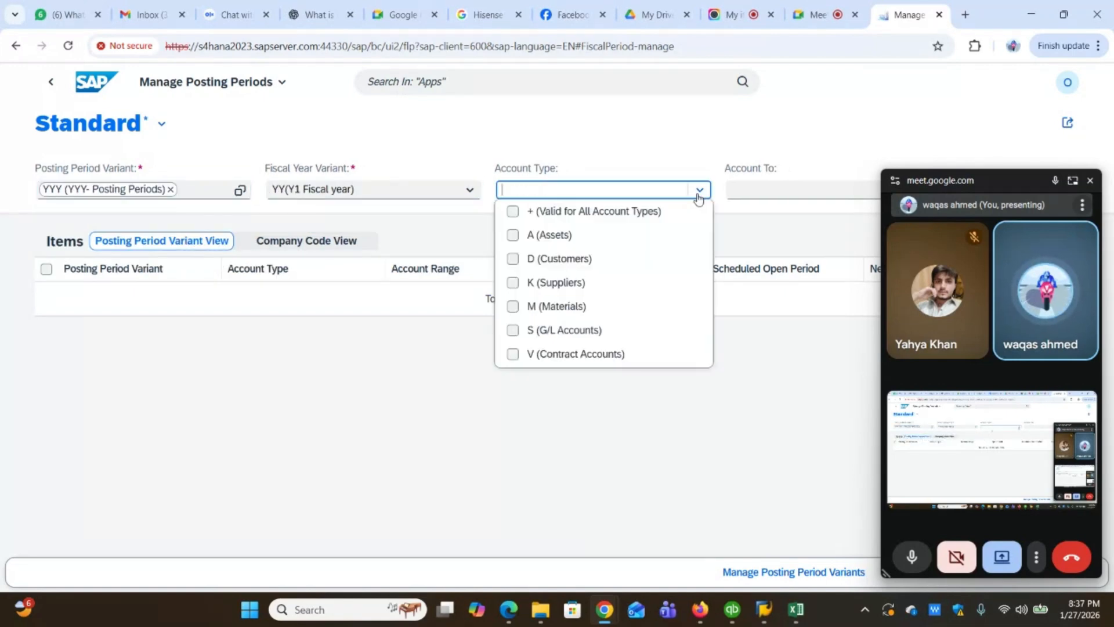
{"action": "left_click", "coordinate": [513, 212]}
{"action": "left_click", "coordinate": [514, 235]}
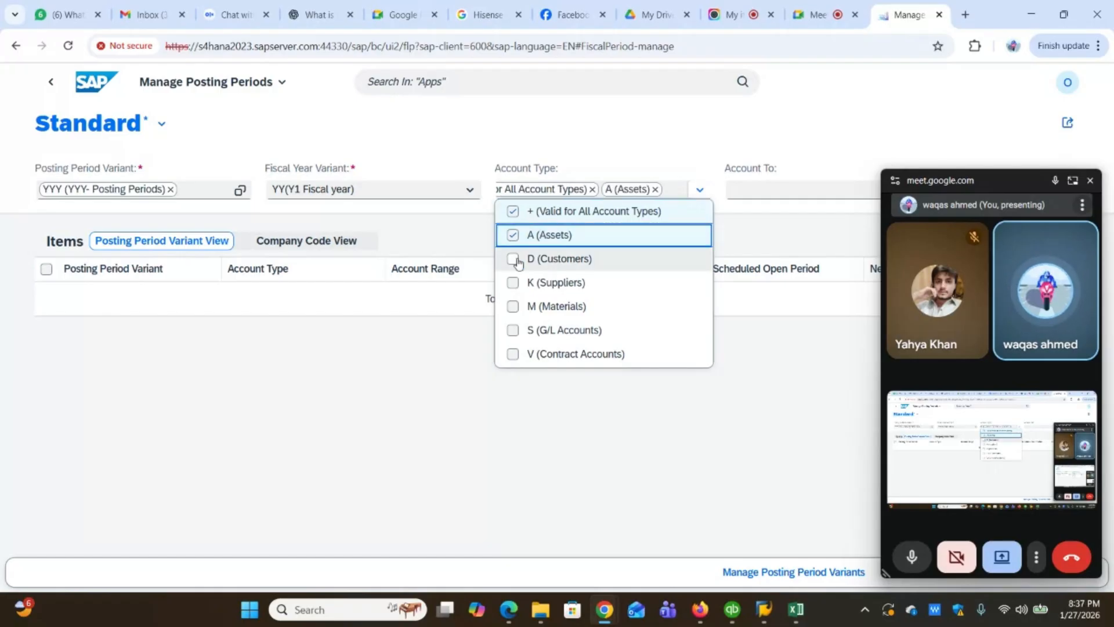
{"action": "left_click", "coordinate": [515, 259]}
{"action": "left_click", "coordinate": [514, 283]}
{"action": "left_click", "coordinate": [515, 307]}
{"action": "left_click", "coordinate": [514, 331]}
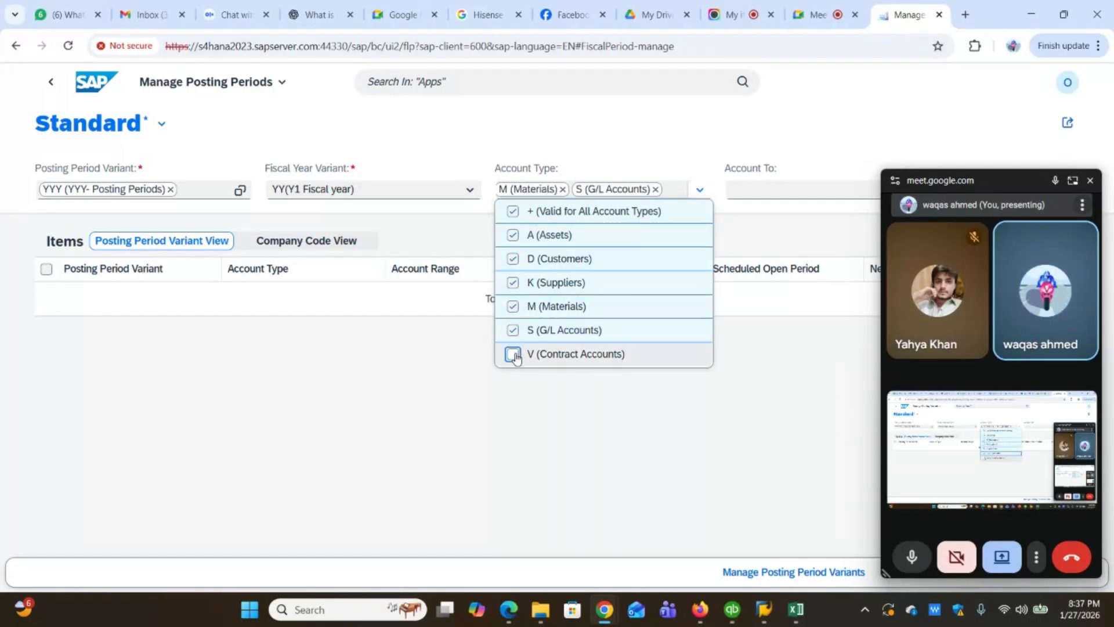
{"action": "left_click", "coordinate": [514, 355]}
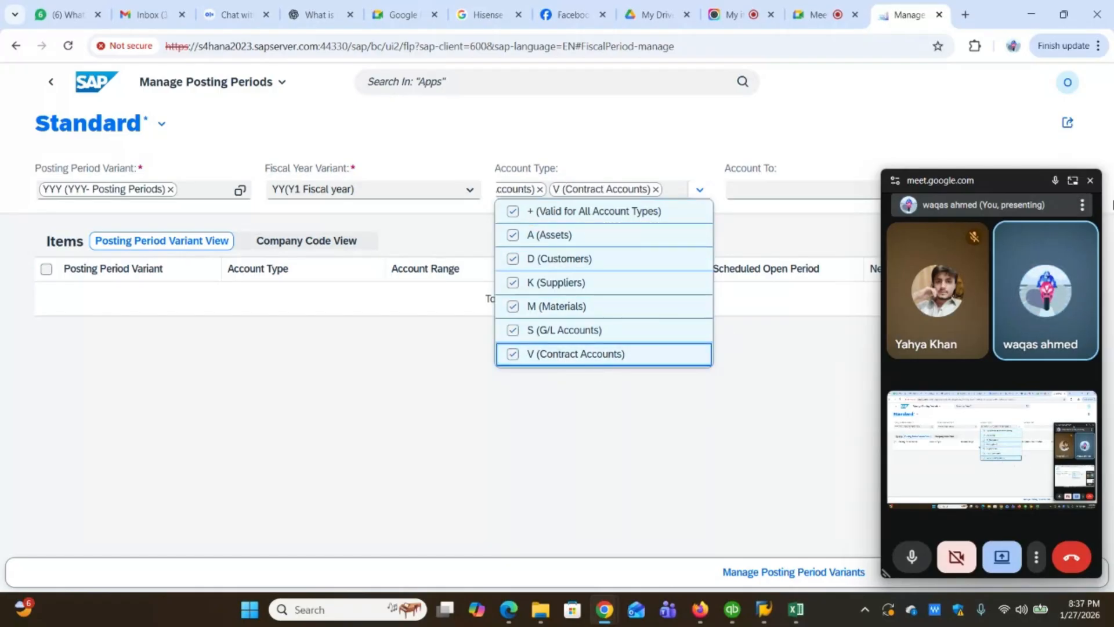
Step: Close the floating Google Meet window and apply the filters to list the posting period items
{"action": "left_click", "coordinate": [1015, 176]}
{"action": "left_click_drag", "start_coordinate": [1015, 176], "coordinate": [951, 81]}
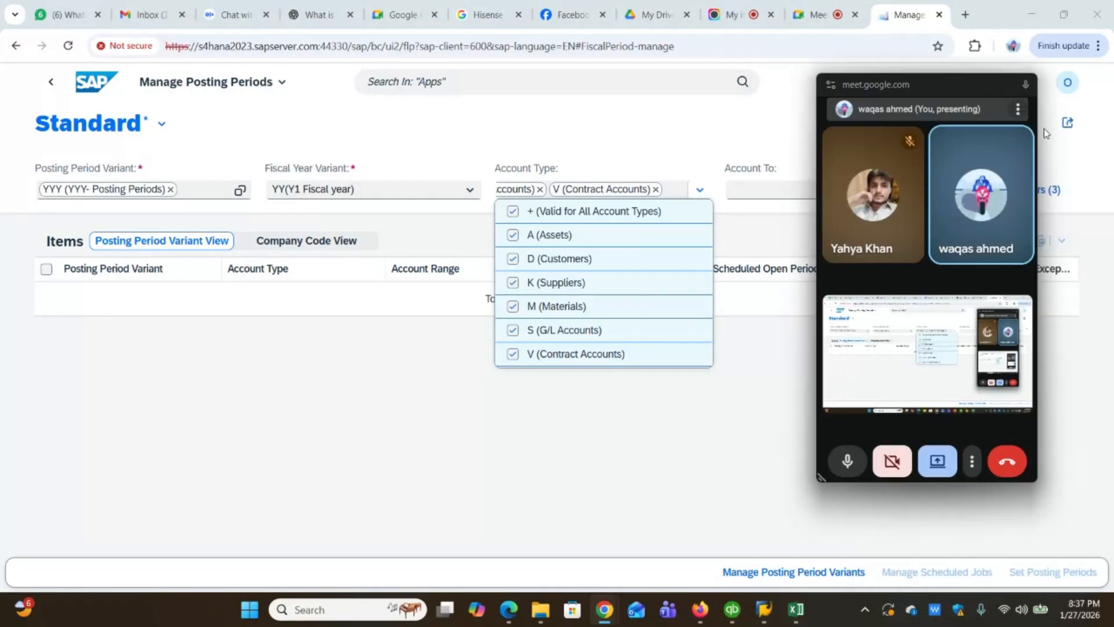
{"action": "left_click", "coordinate": [1027, 85]}
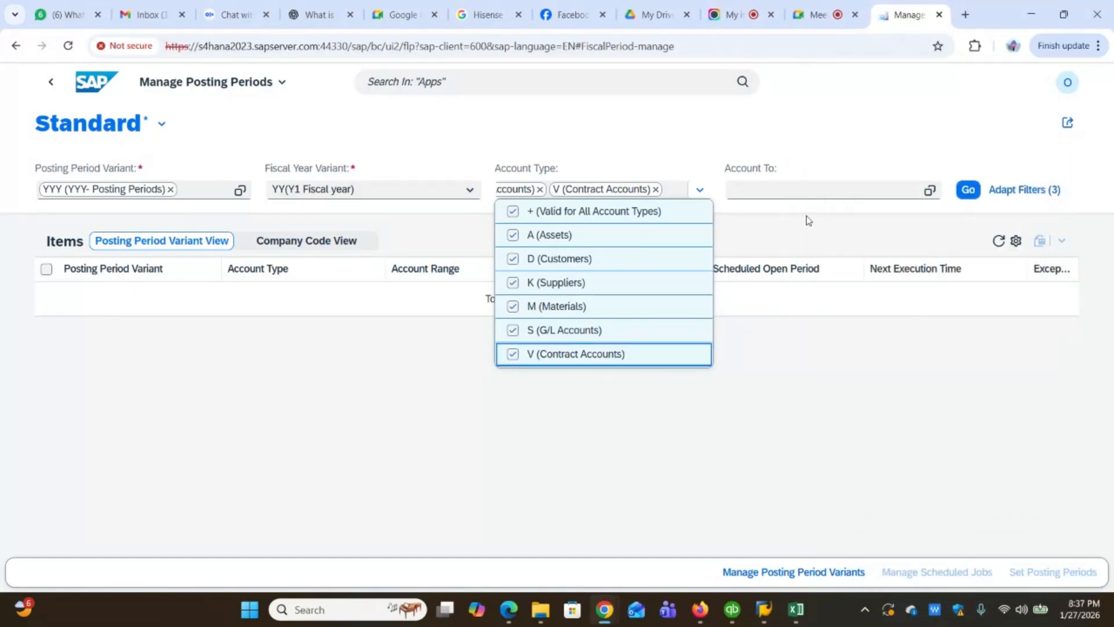
{"action": "left_click", "coordinate": [733, 134]}
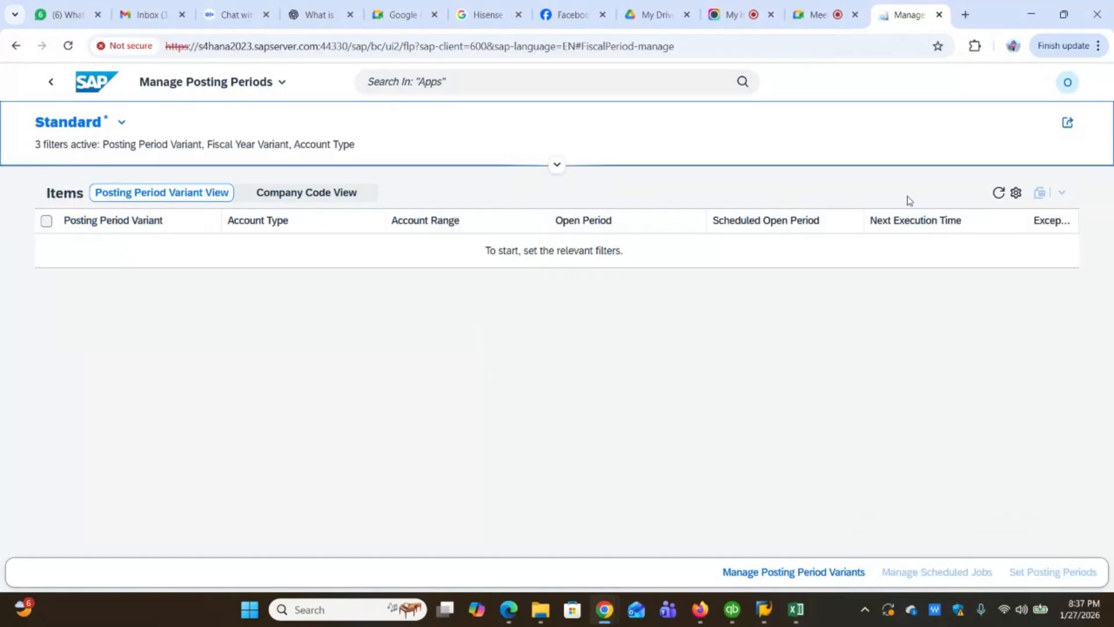
{"action": "left_click", "coordinate": [553, 137]}
{"action": "left_click", "coordinate": [974, 194]}
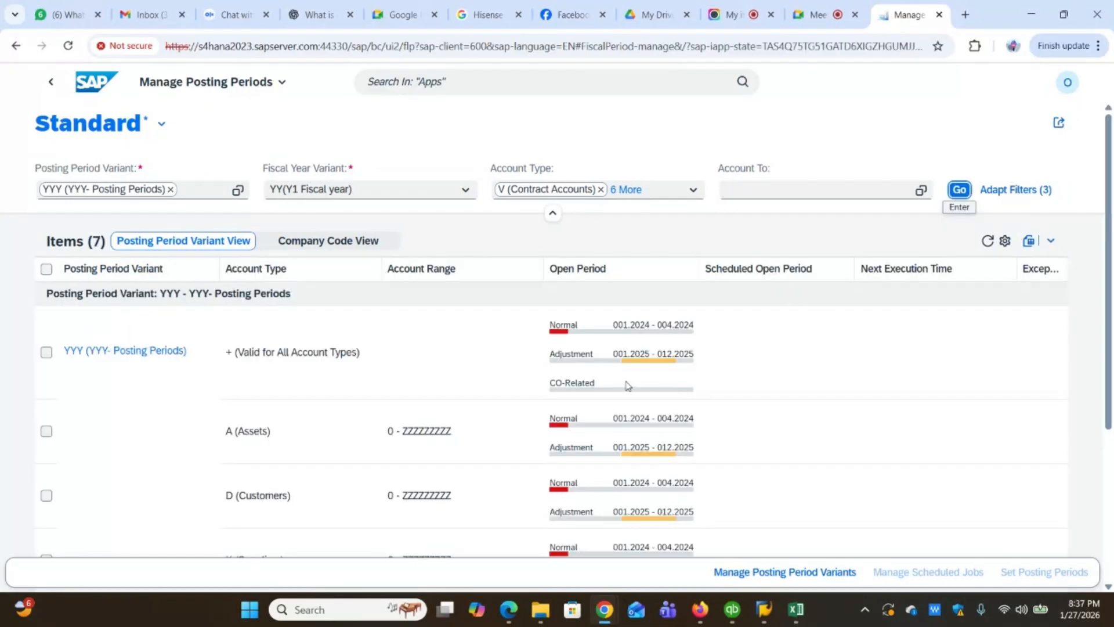
Step: Examine the open normal and adjustment periods of every account type listed for posting period variant YYY
{"action": "scroll", "coordinate": [562, 378], "scroll_direction": "down", "scroll_amount": 1}
{"action": "scroll", "coordinate": [562, 379], "scroll_direction": "down", "scroll_amount": 1}
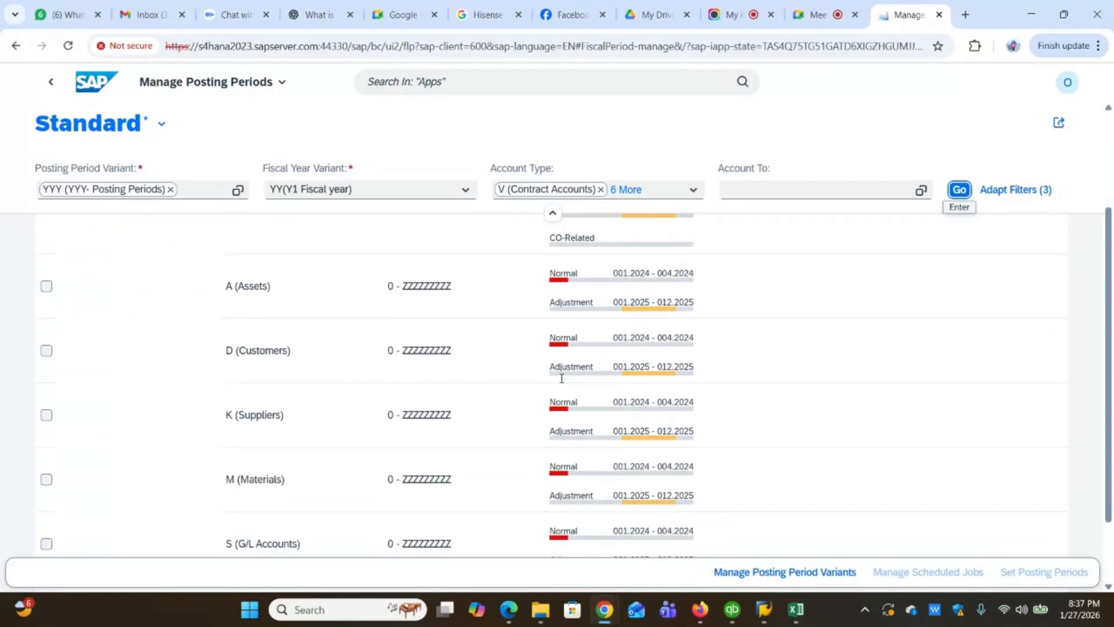
{"action": "scroll", "coordinate": [653, 397], "scroll_direction": "down", "scroll_amount": 1}
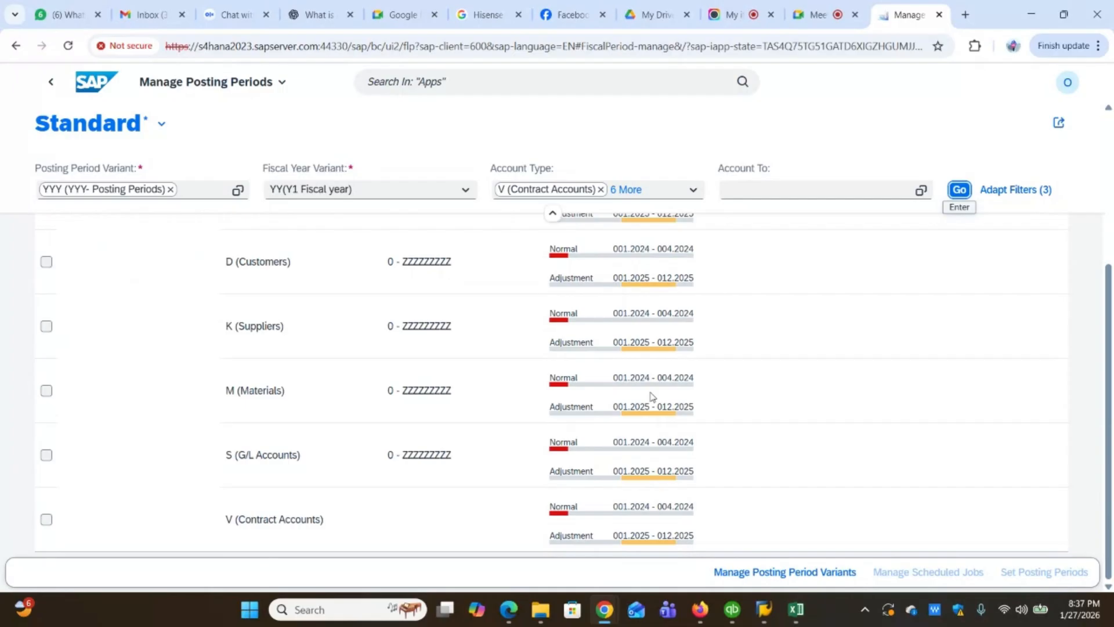
{"action": "scroll", "coordinate": [652, 397], "scroll_direction": "up", "scroll_amount": 3}
{"action": "scroll", "coordinate": [652, 396], "scroll_direction": "down", "scroll_amount": 2}
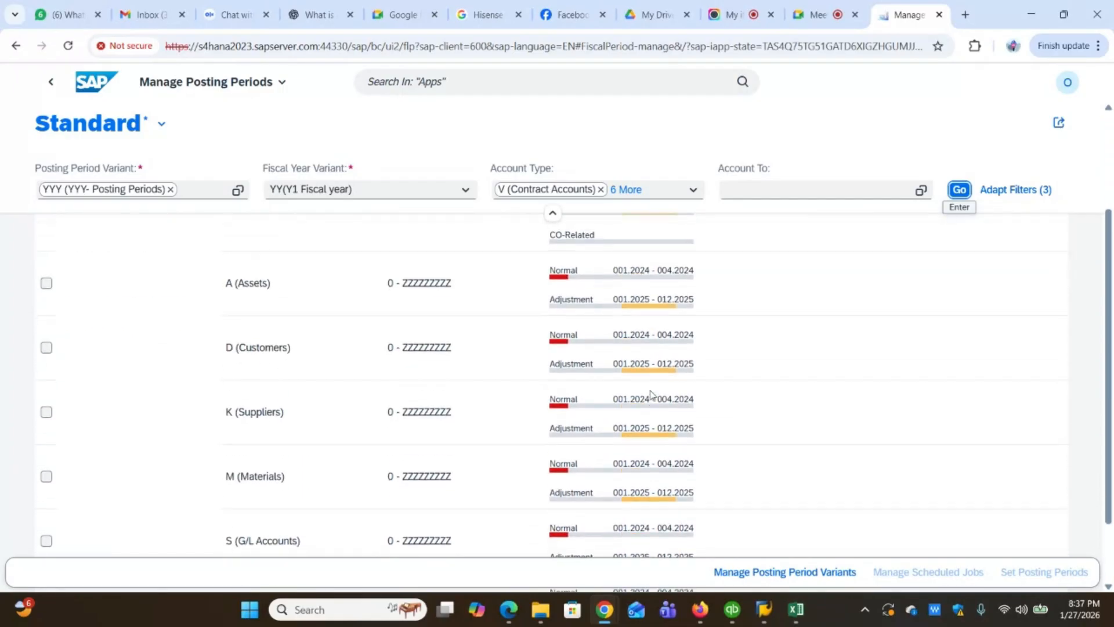
{"action": "scroll", "coordinate": [651, 395], "scroll_direction": "up", "scroll_amount": 2}
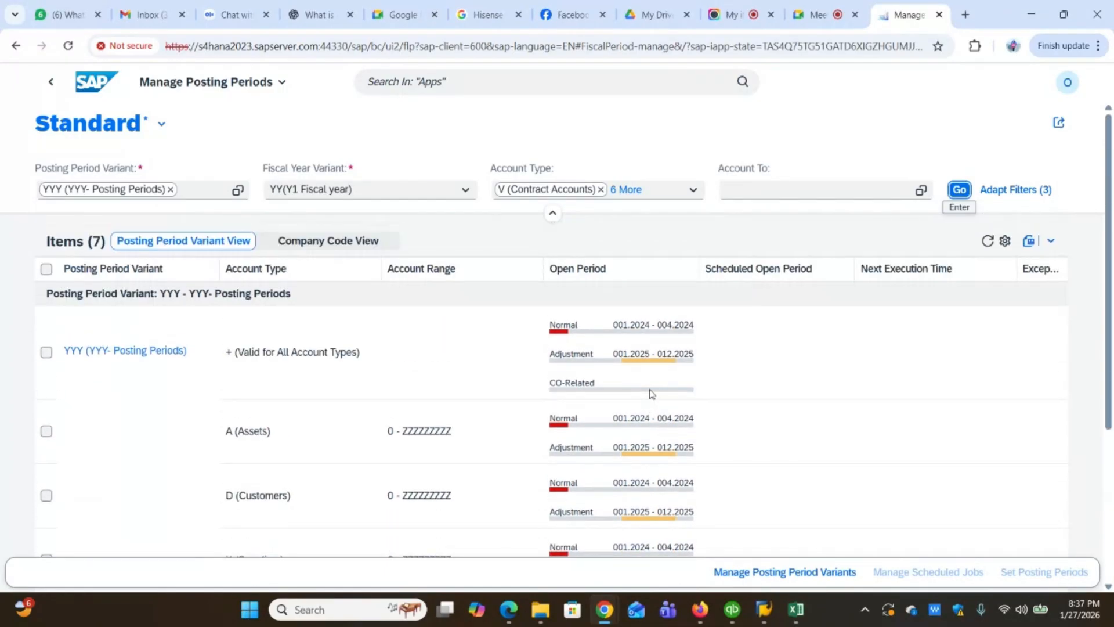
{"action": "left_click", "coordinate": [624, 359]}
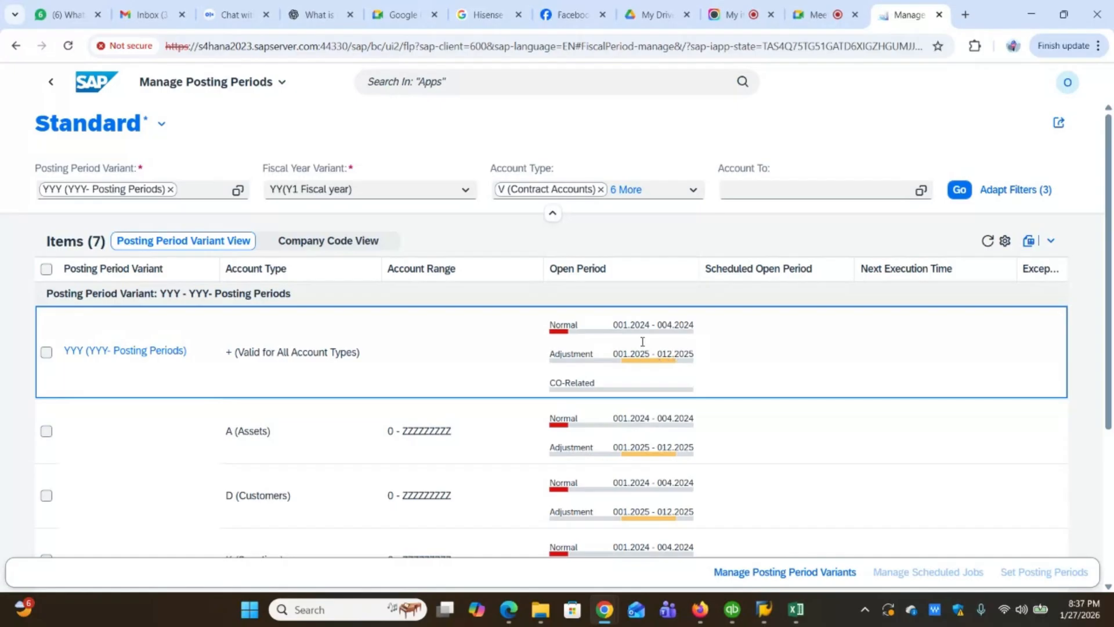
{"action": "mouse_move", "coordinate": [626, 329]}
{"action": "mouse_move", "coordinate": [648, 356]}
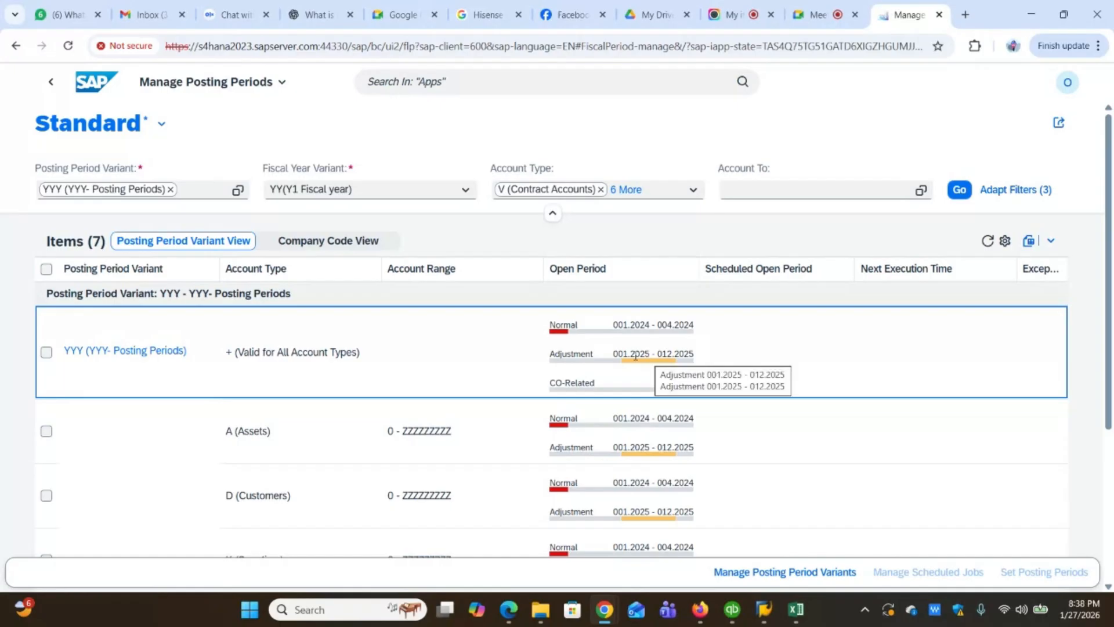
{"action": "scroll", "coordinate": [644, 355], "scroll_direction": "down", "scroll_amount": 3}
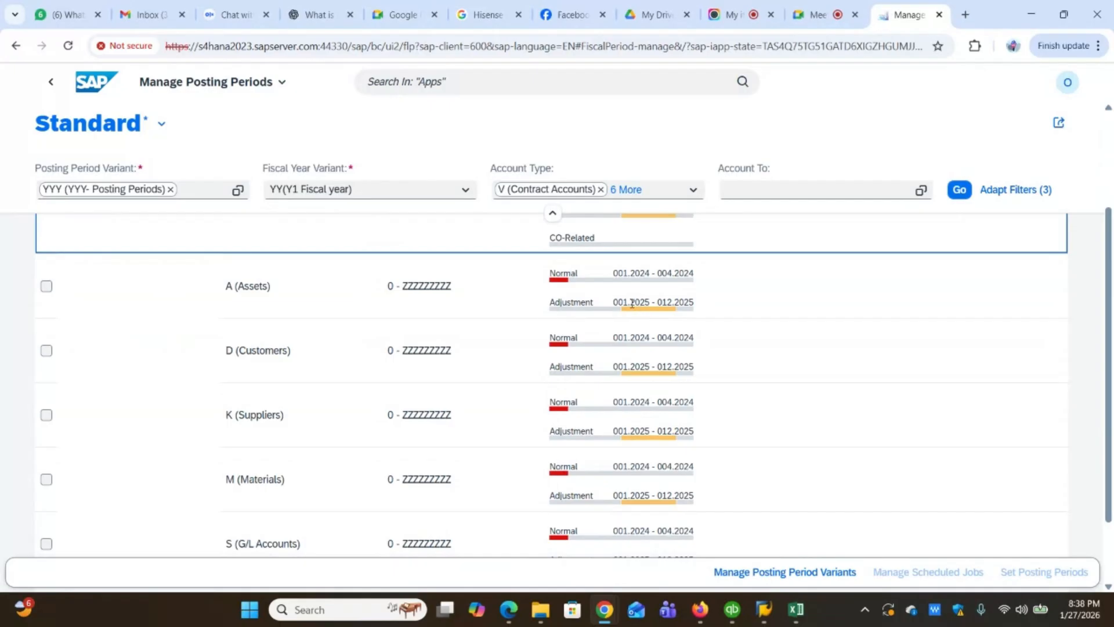
{"action": "mouse_move", "coordinate": [632, 304]}
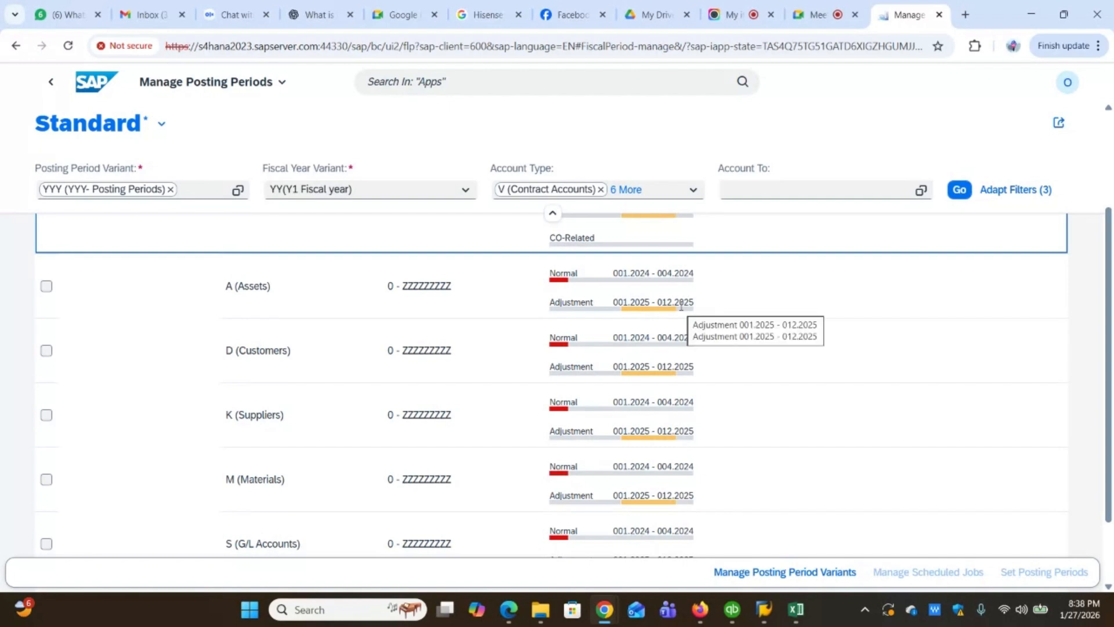
{"action": "scroll", "coordinate": [674, 343], "scroll_direction": "up", "scroll_amount": 1}
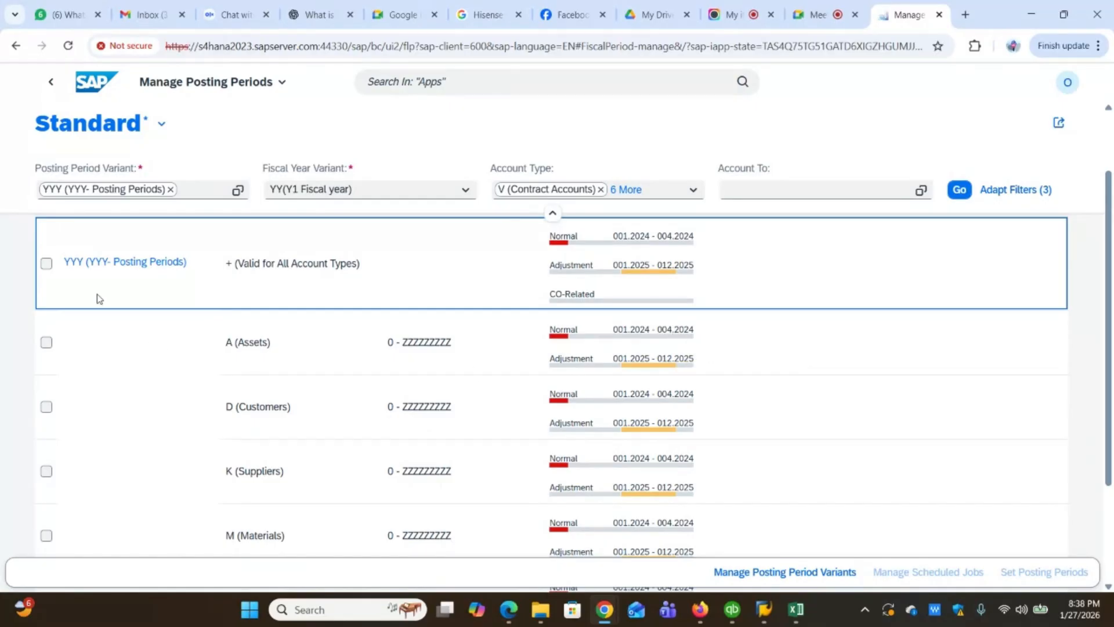
Step: Select all seven posting period items of variant YYY: +, A, D, K, M, S and V
{"action": "left_click", "coordinate": [47, 263]}
{"action": "left_click", "coordinate": [46, 341]}
{"action": "scroll", "coordinate": [52, 325], "scroll_direction": "down", "scroll_amount": 2}
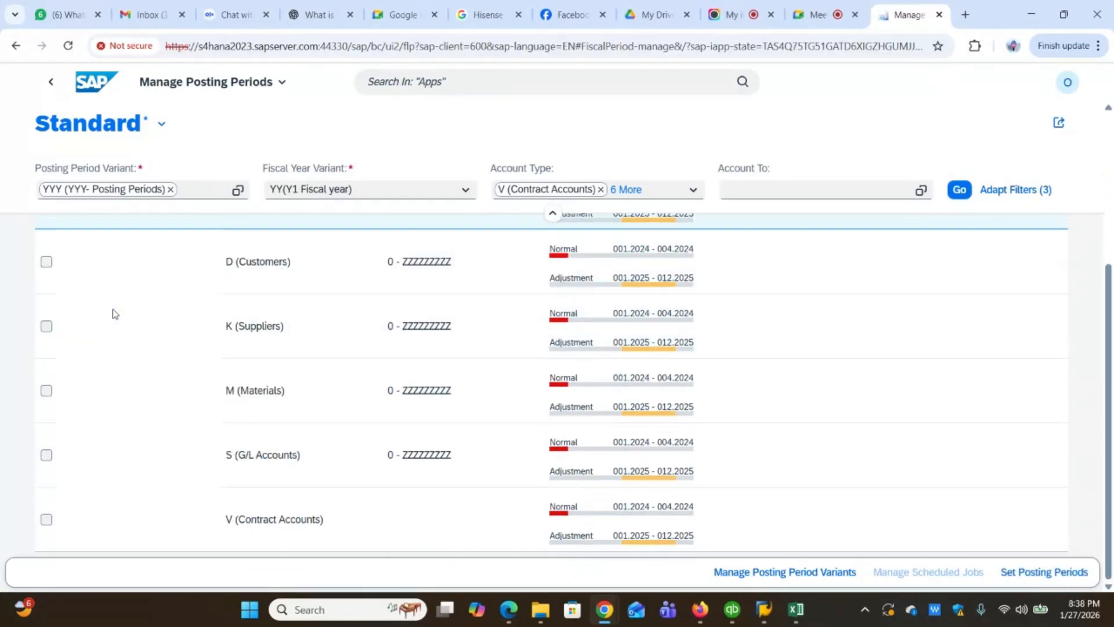
{"action": "left_click", "coordinate": [47, 262]}
{"action": "left_click", "coordinate": [46, 326]}
{"action": "left_click", "coordinate": [47, 390]}
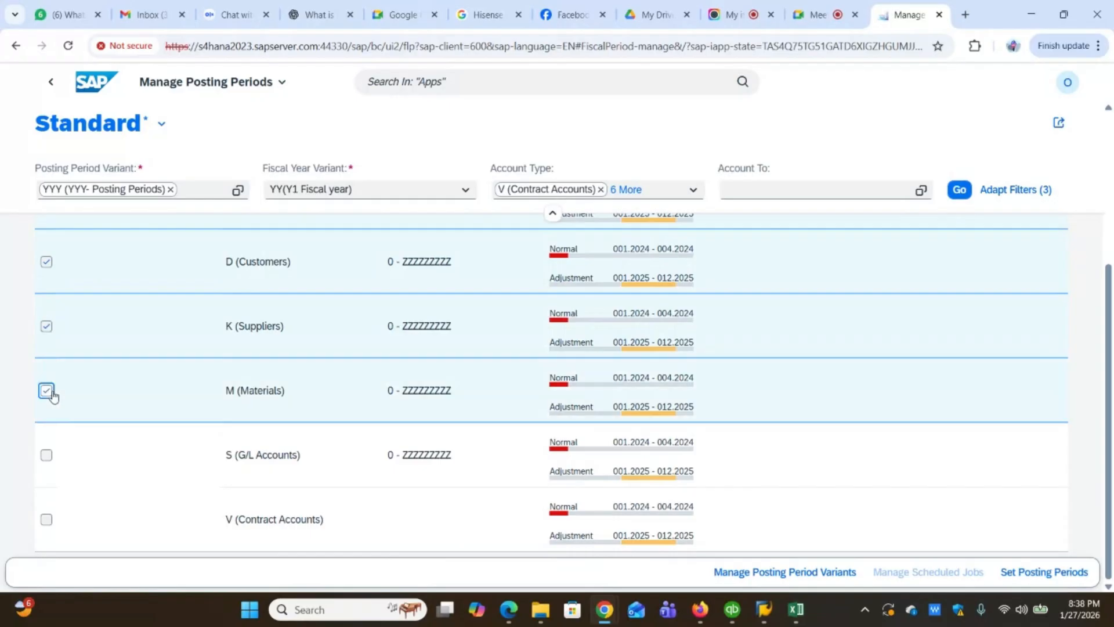
{"action": "left_click", "coordinate": [46, 454]}
{"action": "scroll", "coordinate": [109, 349], "scroll_direction": "up", "scroll_amount": 1}
{"action": "scroll", "coordinate": [99, 395], "scroll_direction": "down", "scroll_amount": 1}
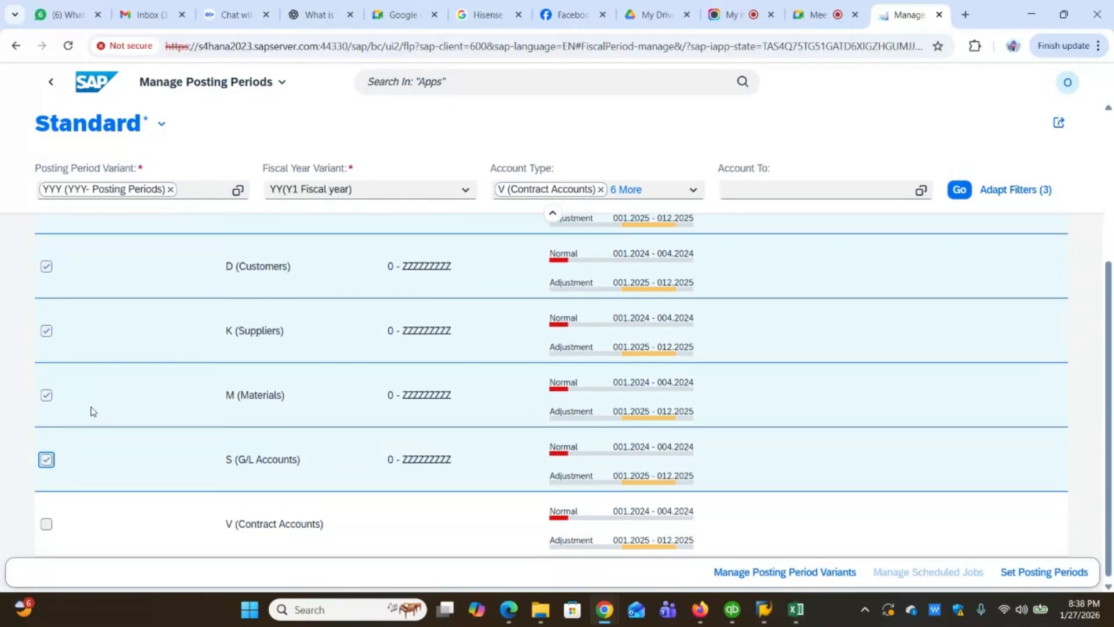
{"action": "left_click", "coordinate": [45, 521]}
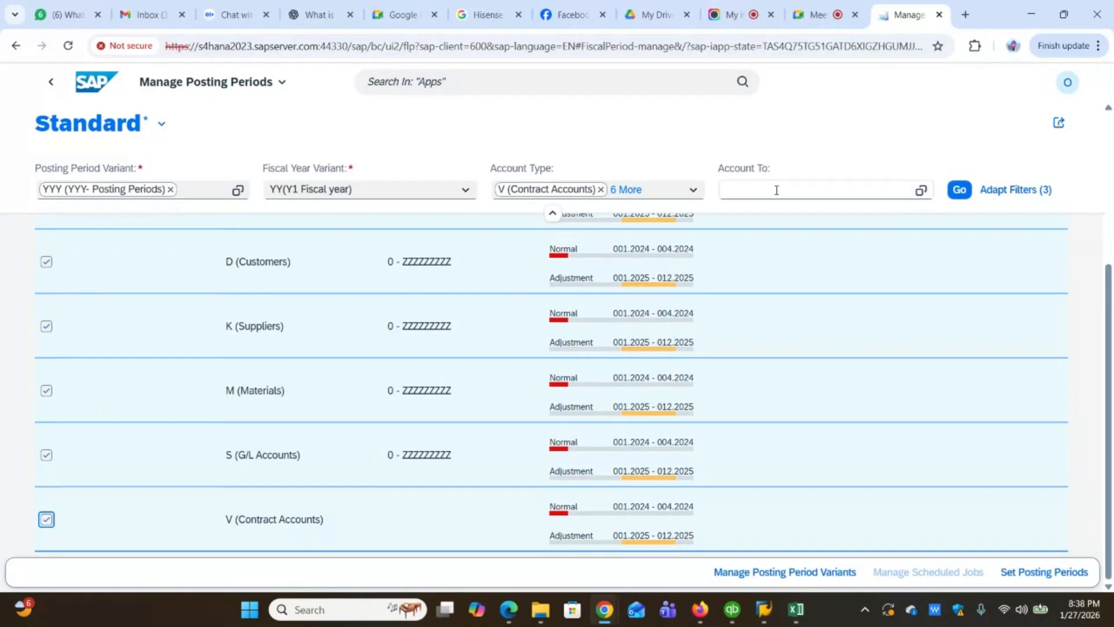
{"action": "left_click", "coordinate": [1019, 575]}
{"action": "left_click", "coordinate": [793, 573]}
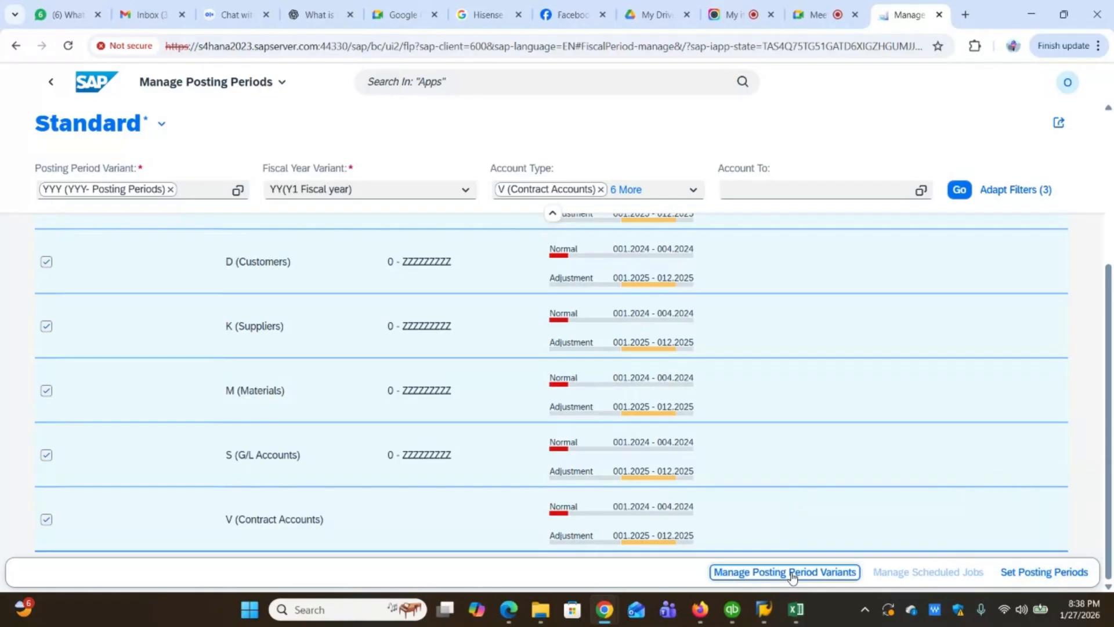
{"action": "left_click", "coordinate": [1022, 574]}
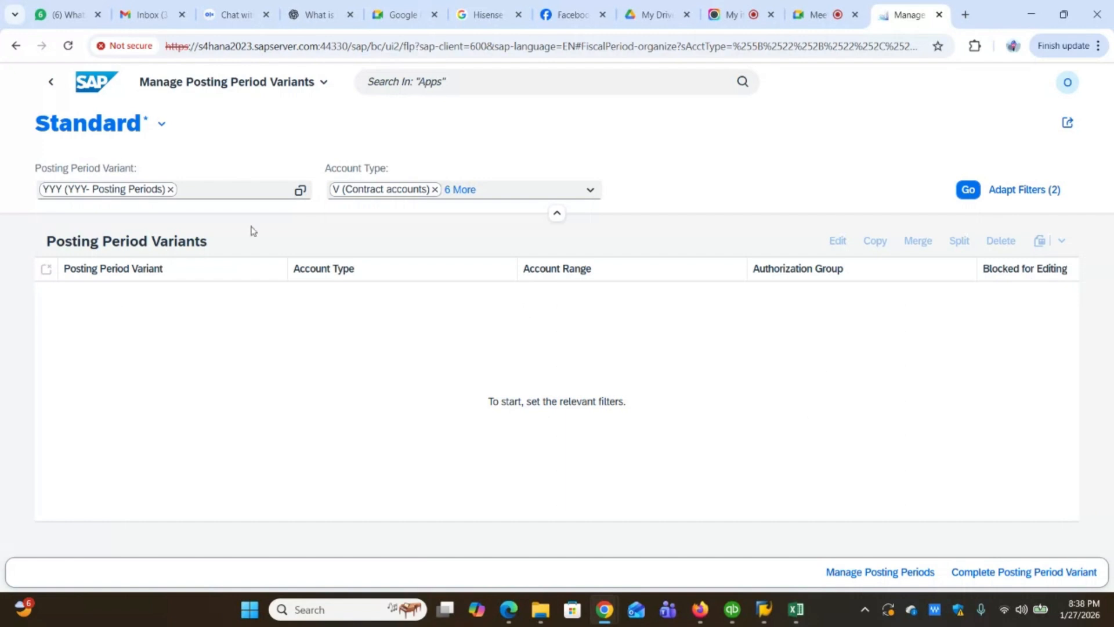
{"action": "left_click", "coordinate": [15, 46]}
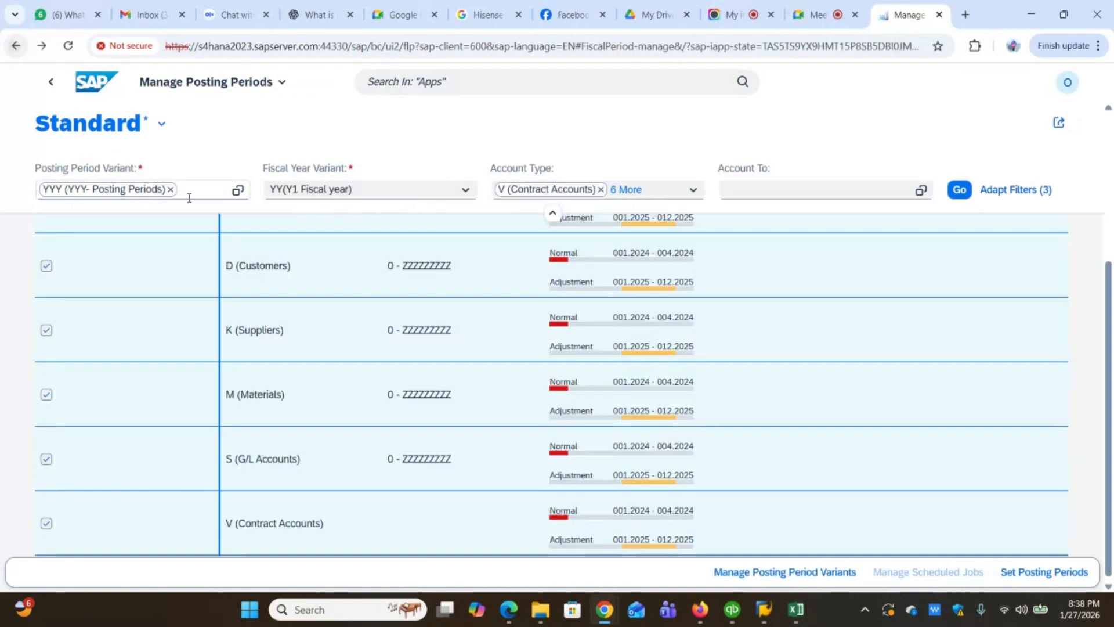
Step: Open the normal posting periods of the selected items from 2024 period 001 to 2024 period 2
{"action": "left_click", "coordinate": [1039, 574]}
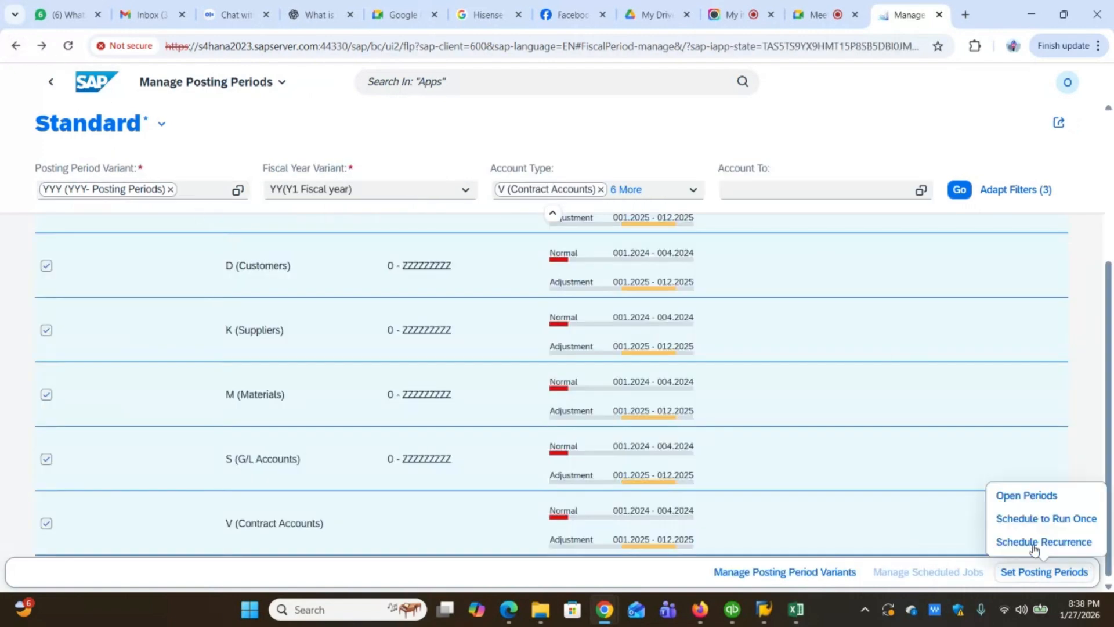
{"action": "left_click", "coordinate": [1028, 496]}
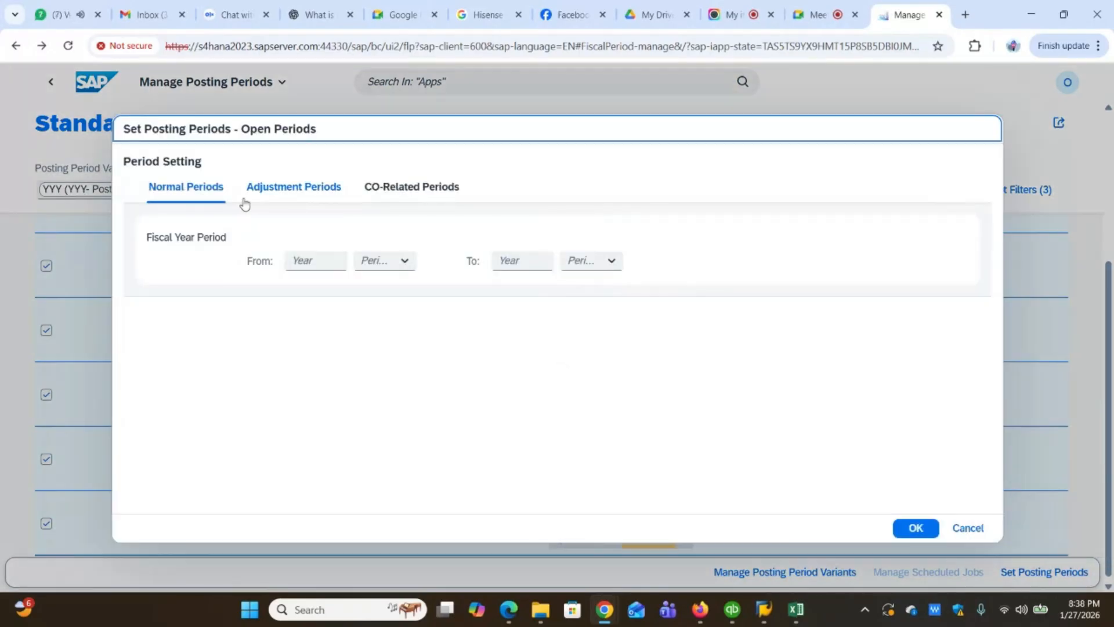
{"action": "left_click", "coordinate": [337, 262]}
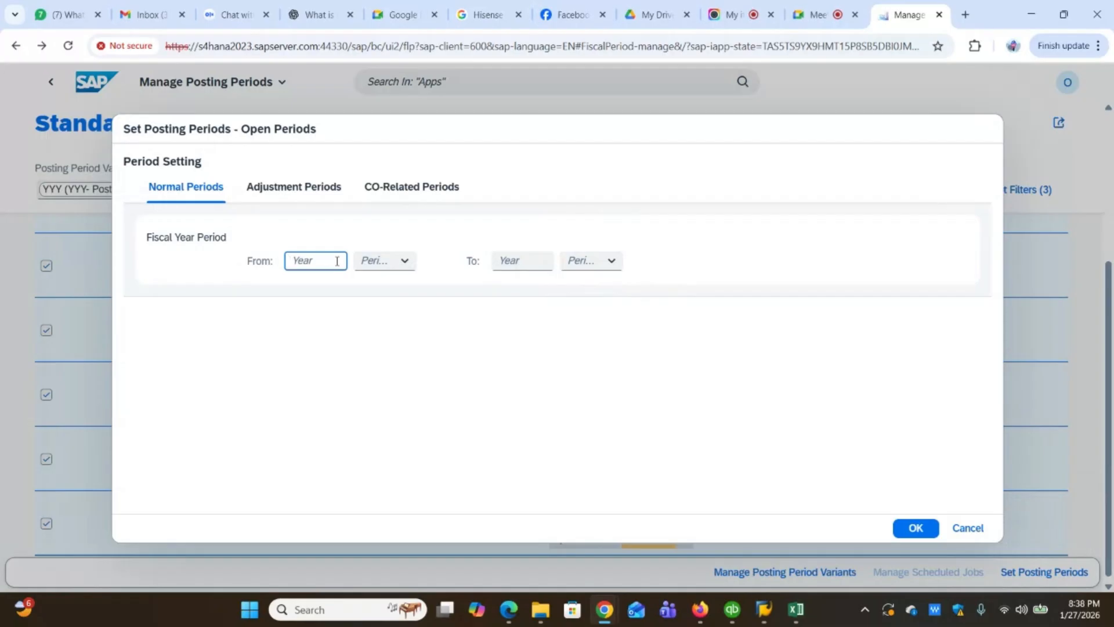
{"action": "type", "text": "2024"}
{"action": "key", "text": "Tab"}
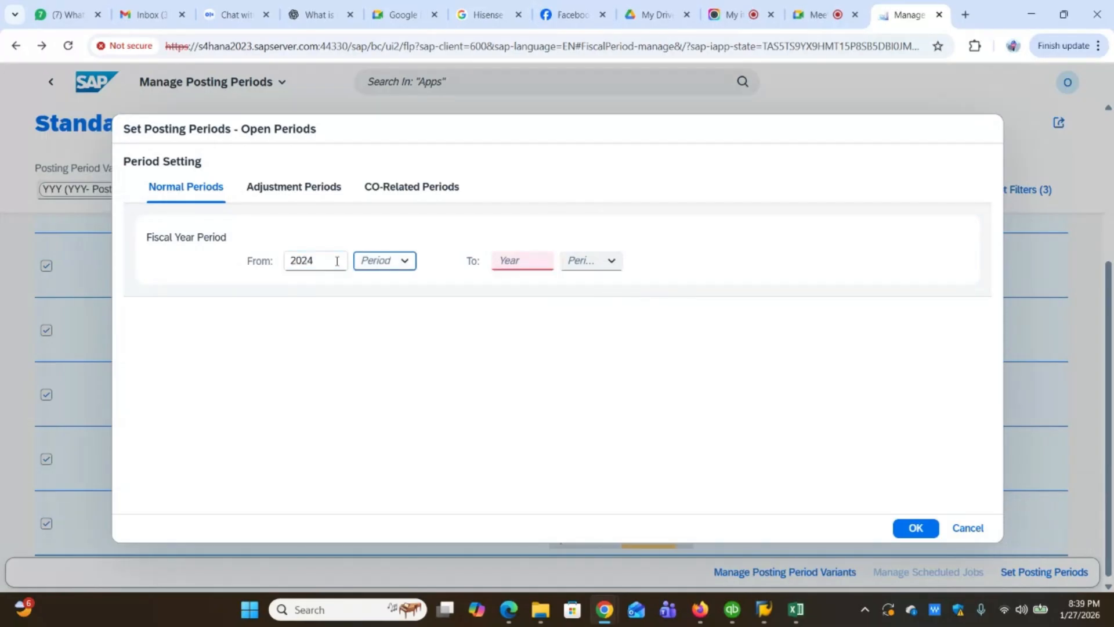
{"action": "type", "text": "1"}
{"action": "key", "text": "Tab"}
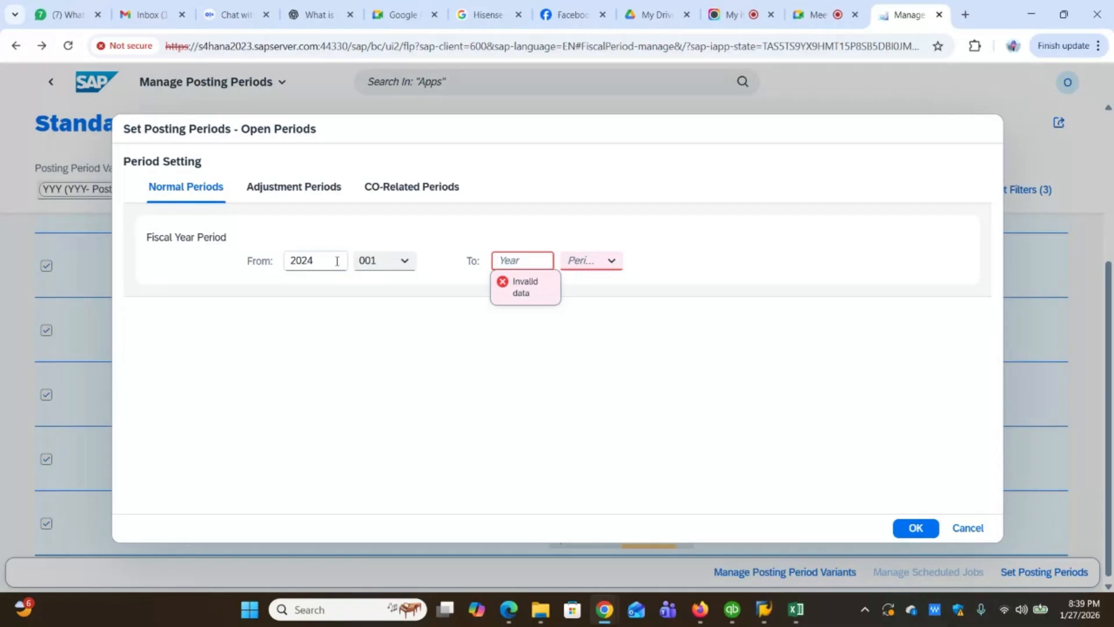
{"action": "type", "text": "2024"}
{"action": "key", "text": "Tab"}
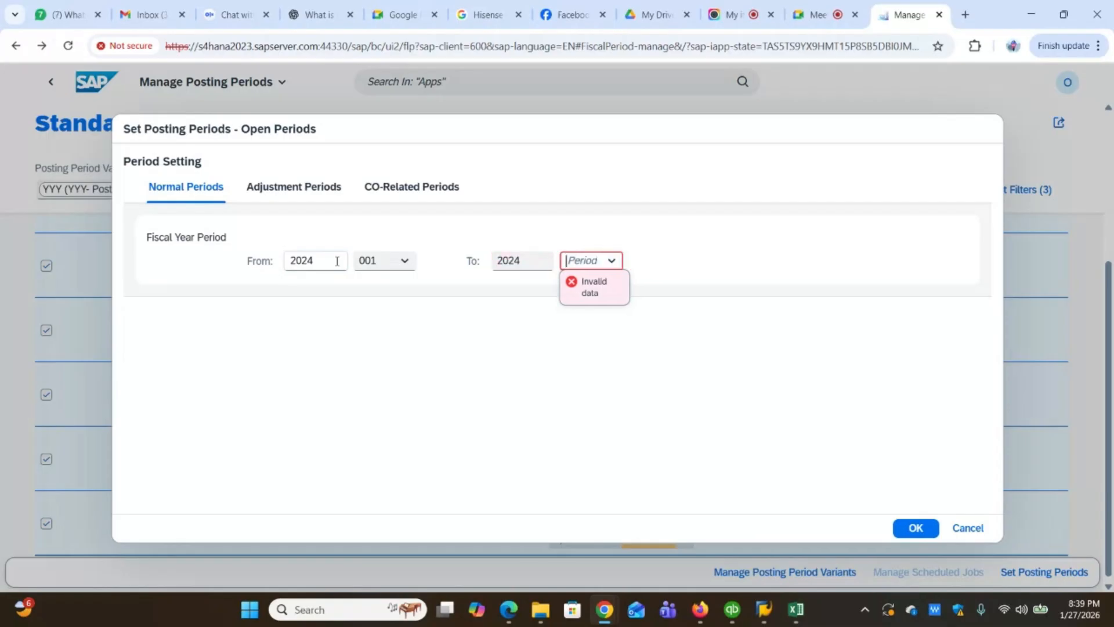
{"action": "type", "text": "2"}
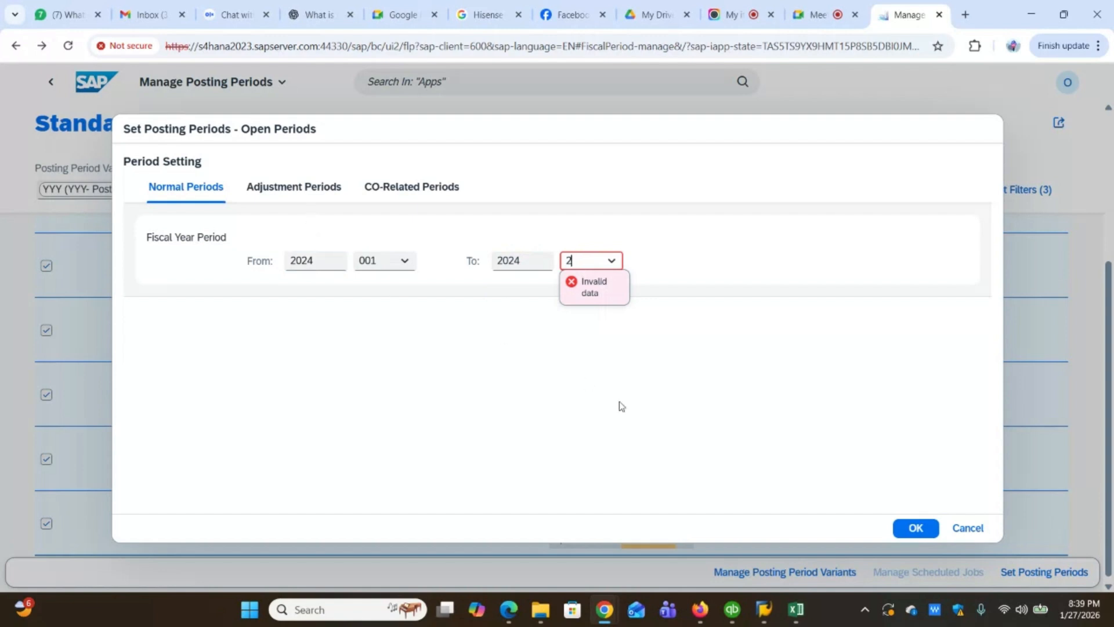
{"action": "left_click", "coordinate": [658, 440]}
{"action": "left_click", "coordinate": [929, 529]}
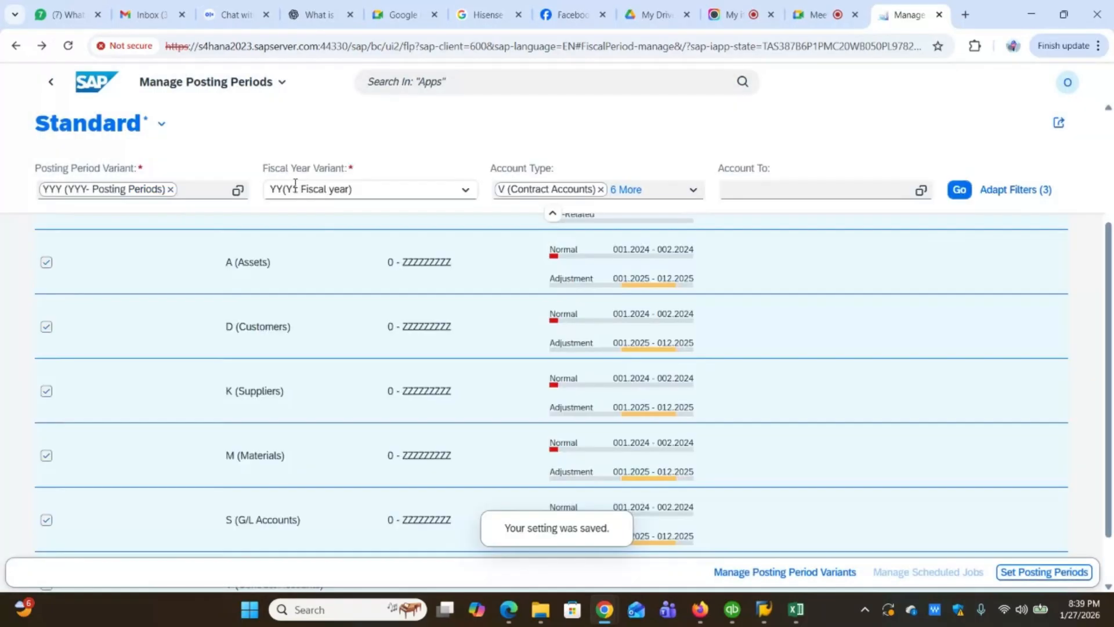
Step: Open the adjustment periods of the selected items from 2025 period 001 to 2025 period 006
{"action": "left_click", "coordinate": [1071, 572]}
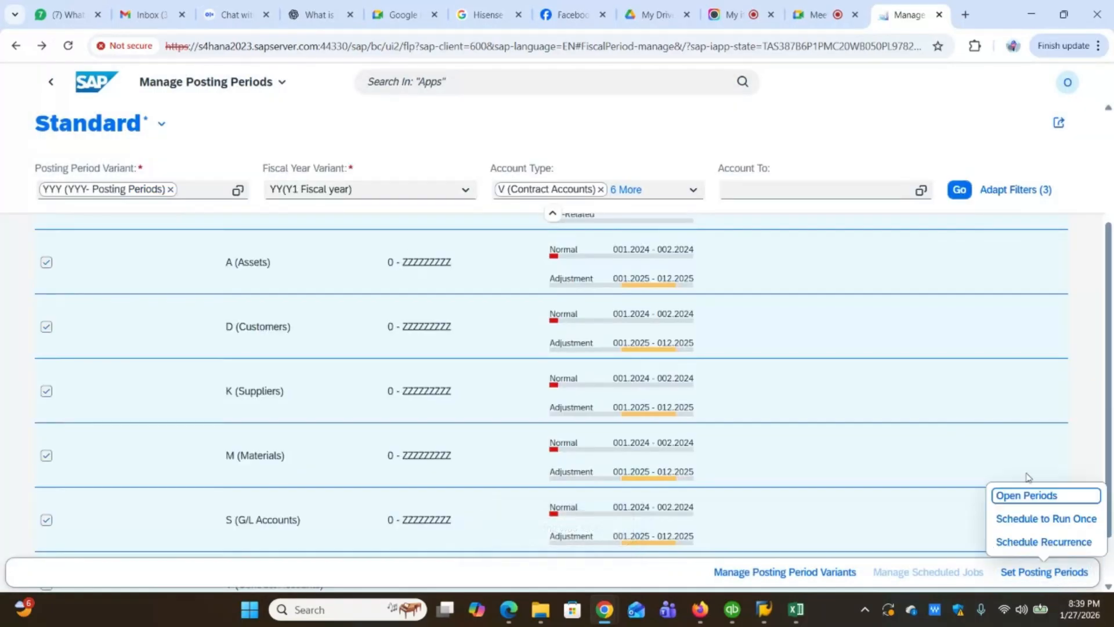
{"action": "left_click", "coordinate": [1031, 498]}
{"action": "left_click", "coordinate": [284, 188]}
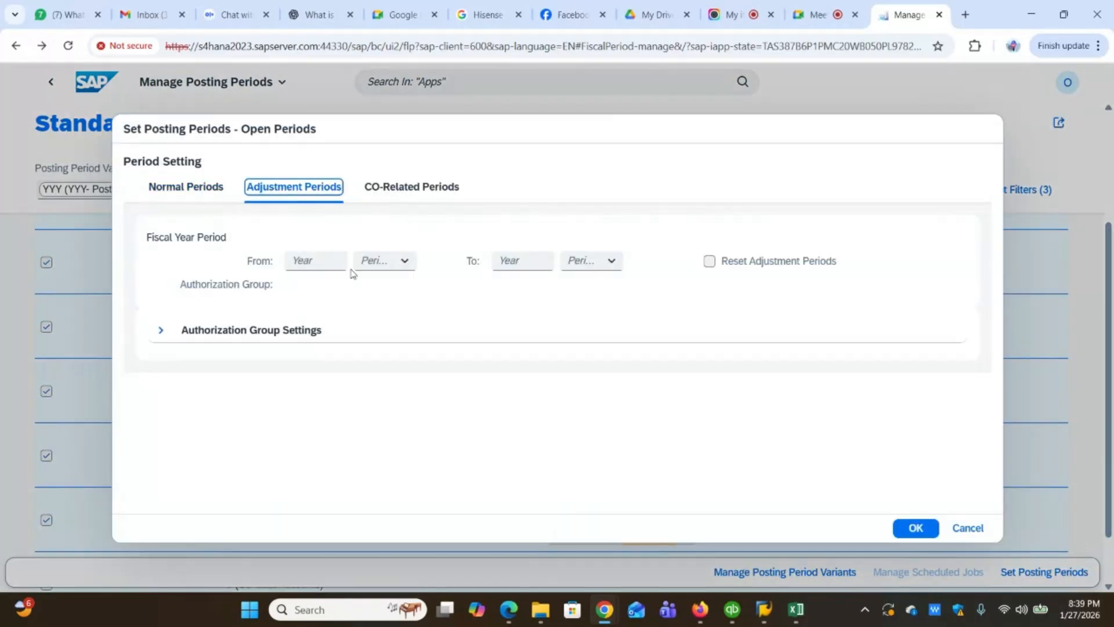
{"action": "left_click", "coordinate": [327, 260]}
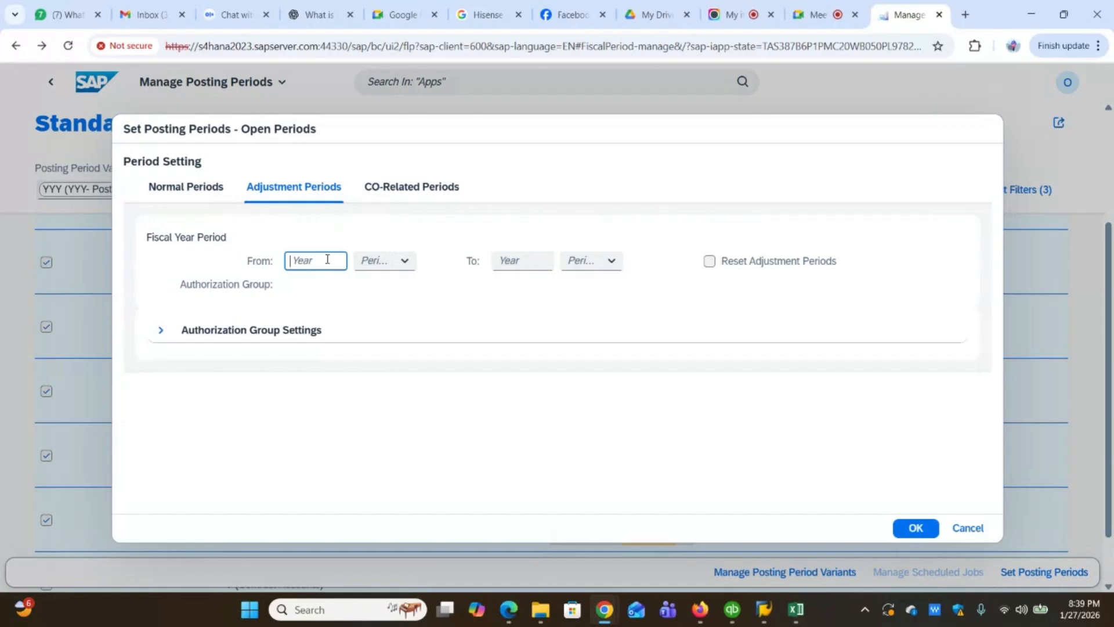
{"action": "type", "text": "2025"}
{"action": "key", "text": "Tab"}
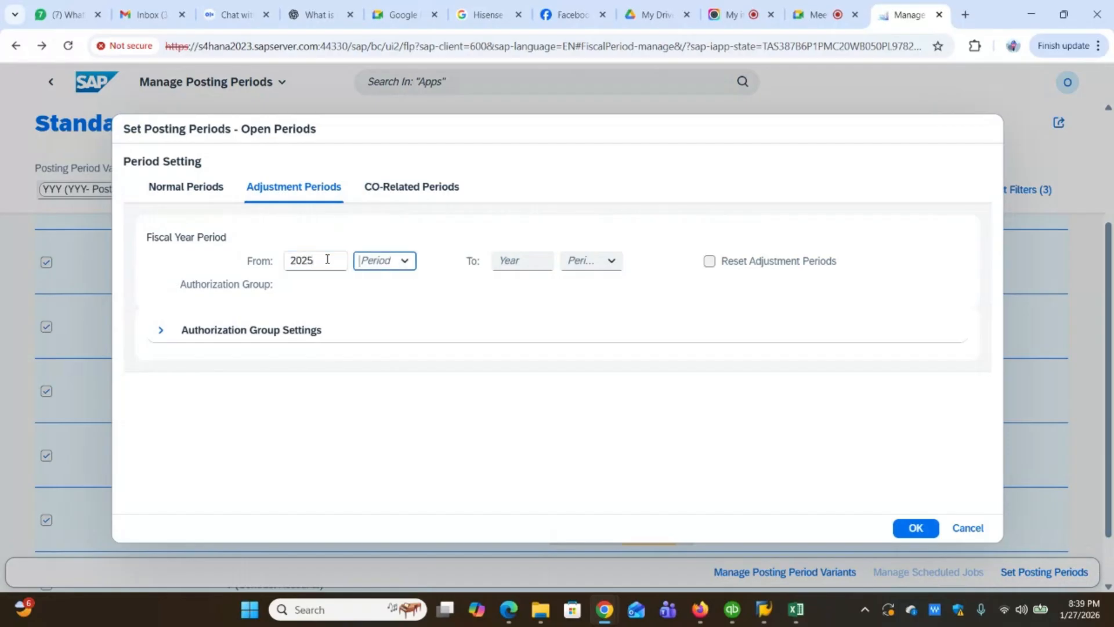
{"action": "type", "text": "1"}
{"action": "key", "text": "Tab"}
{"action": "type", "text": "202"}
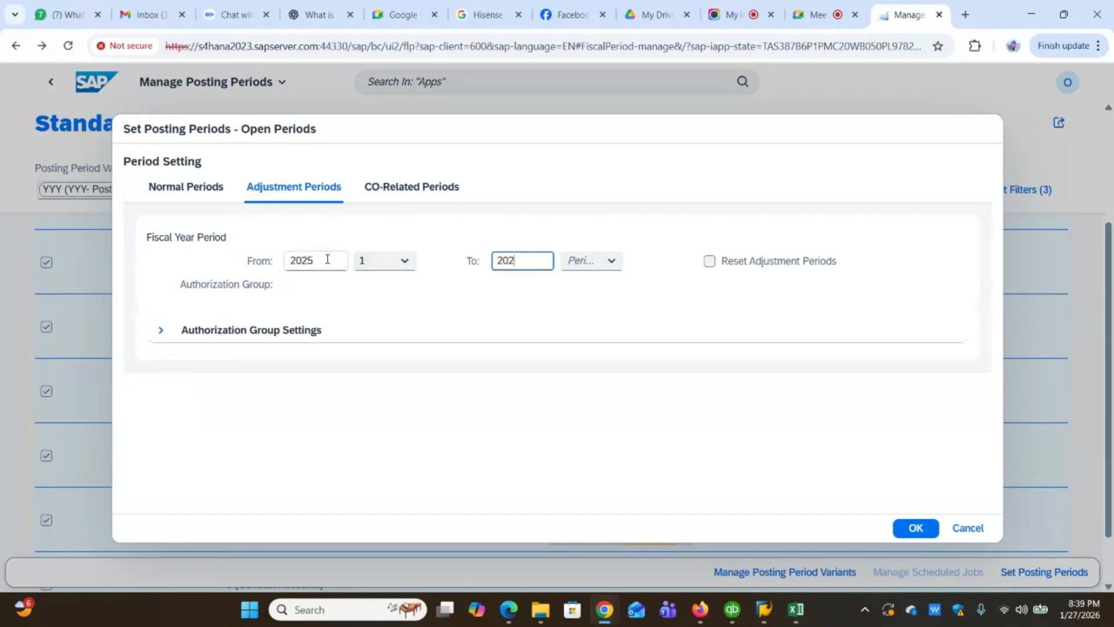
{"action": "key", "text": "Tab"}
{"action": "type", "text": "6"}
{"action": "key", "text": "Tab"}
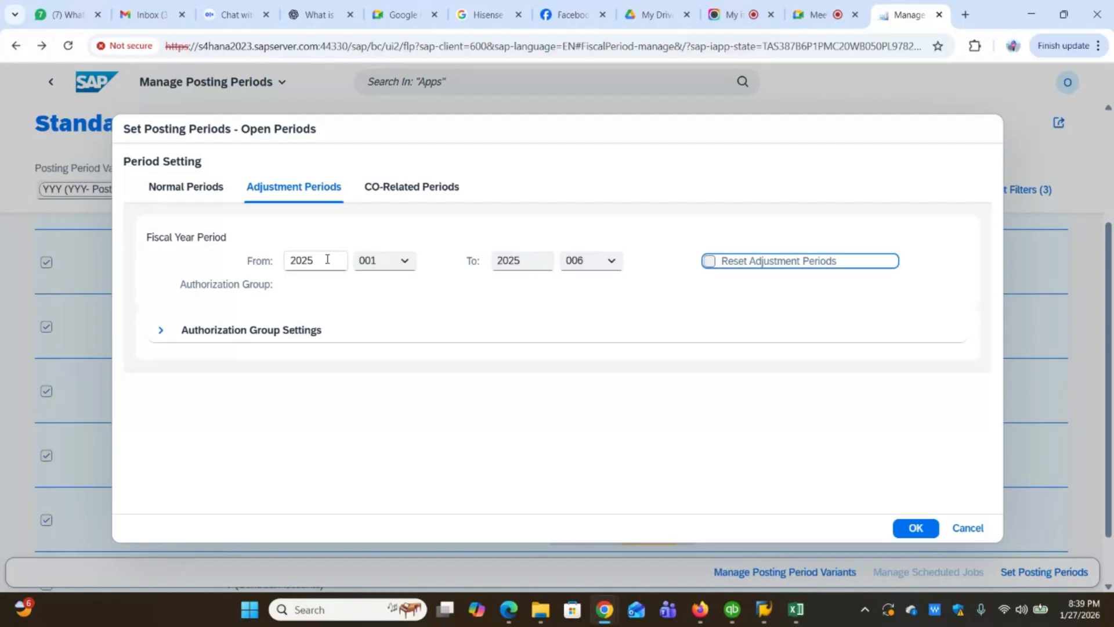
{"action": "key", "text": "Tab"}
{"action": "key", "text": "Return"}
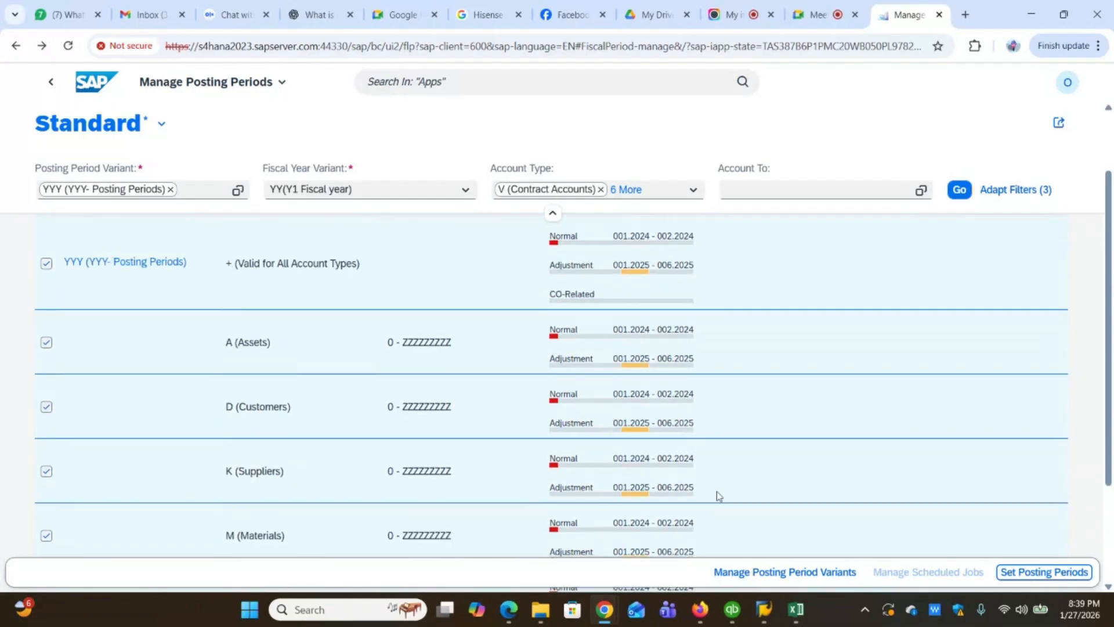
Step: Switch to the SAP GUI and open the SAP Customizing Implementation Guide structure
{"action": "mouse_move", "coordinate": [769, 616]}
{"action": "left_click", "coordinate": [795, 525]}
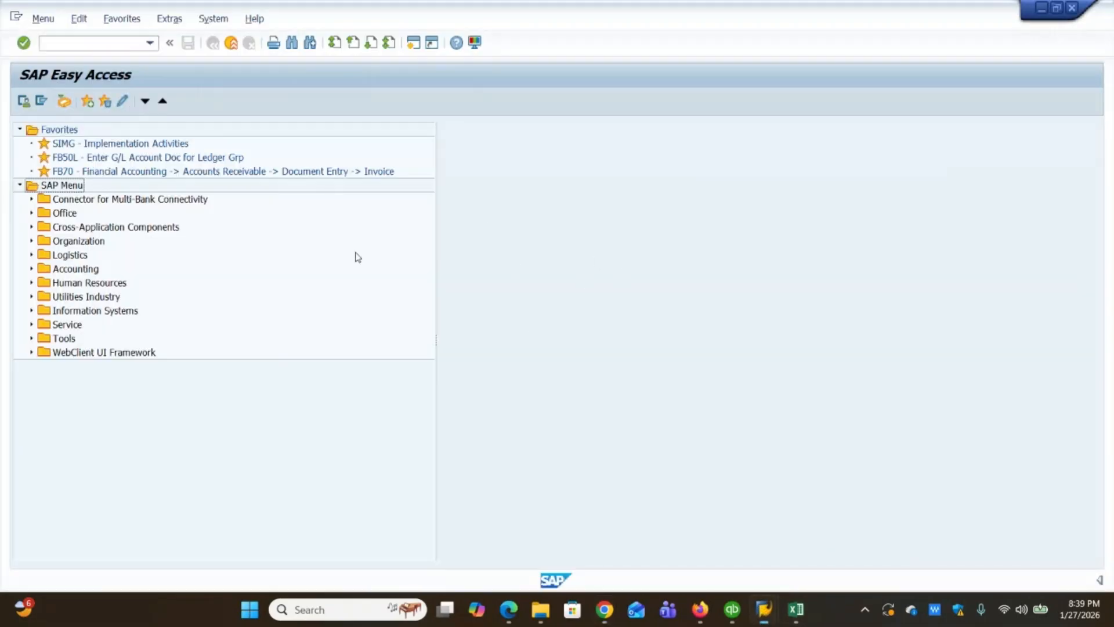
{"action": "left_click", "coordinate": [103, 42]}
{"action": "type", "text": "OB52"}
{"action": "key", "text": "Return"}
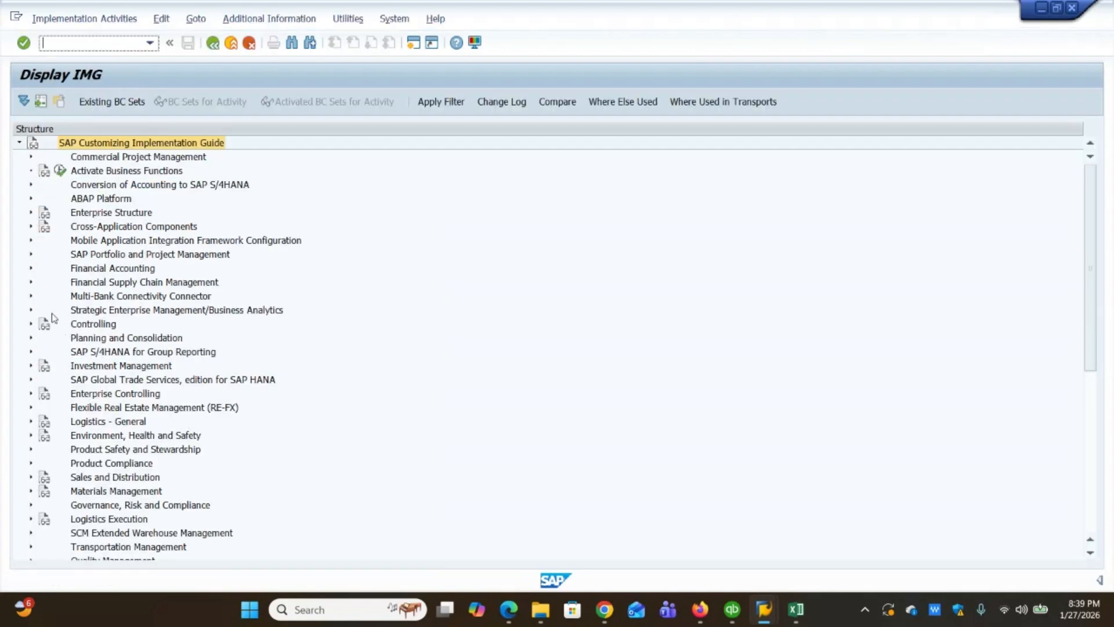
Step: Open the Open and Close Posting Periods activity under Financial Accounting Global Settings, Ledgers, Fiscal Year and Posting Periods for variant YYY
{"action": "left_click", "coordinate": [32, 269]}
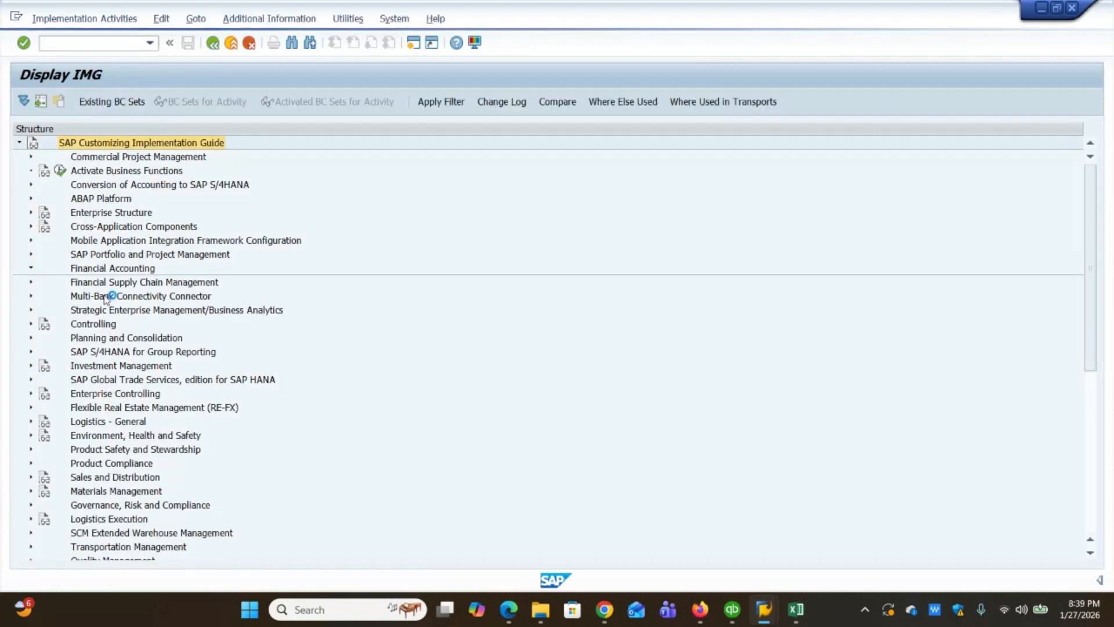
{"action": "left_click", "coordinate": [43, 283]}
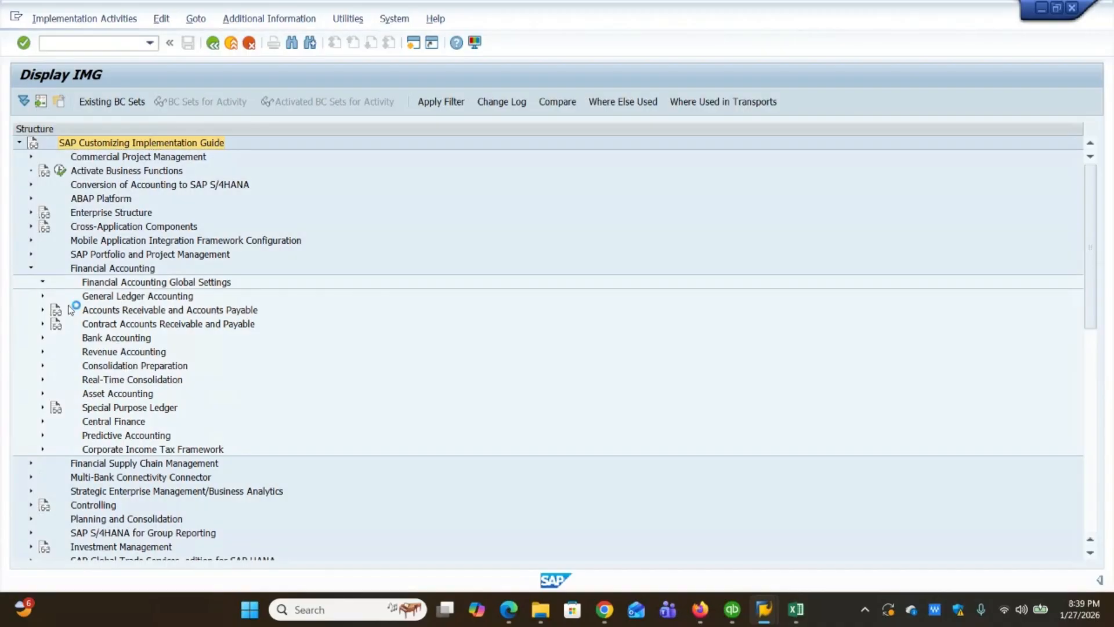
{"action": "left_click", "coordinate": [54, 310]}
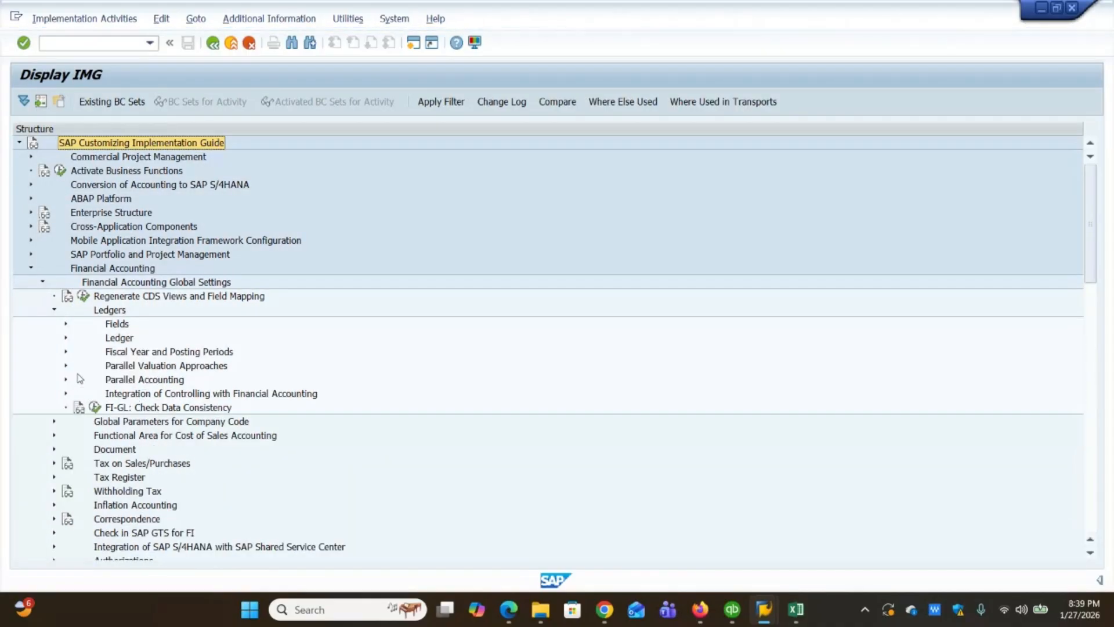
{"action": "left_click", "coordinate": [66, 351]}
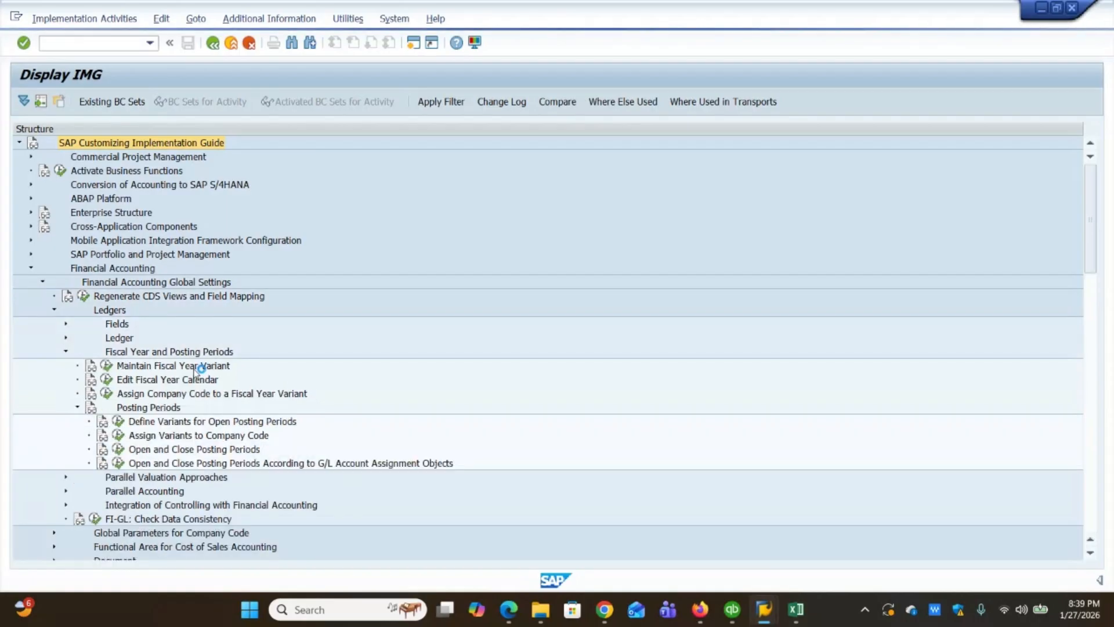
{"action": "left_click", "coordinate": [117, 450]}
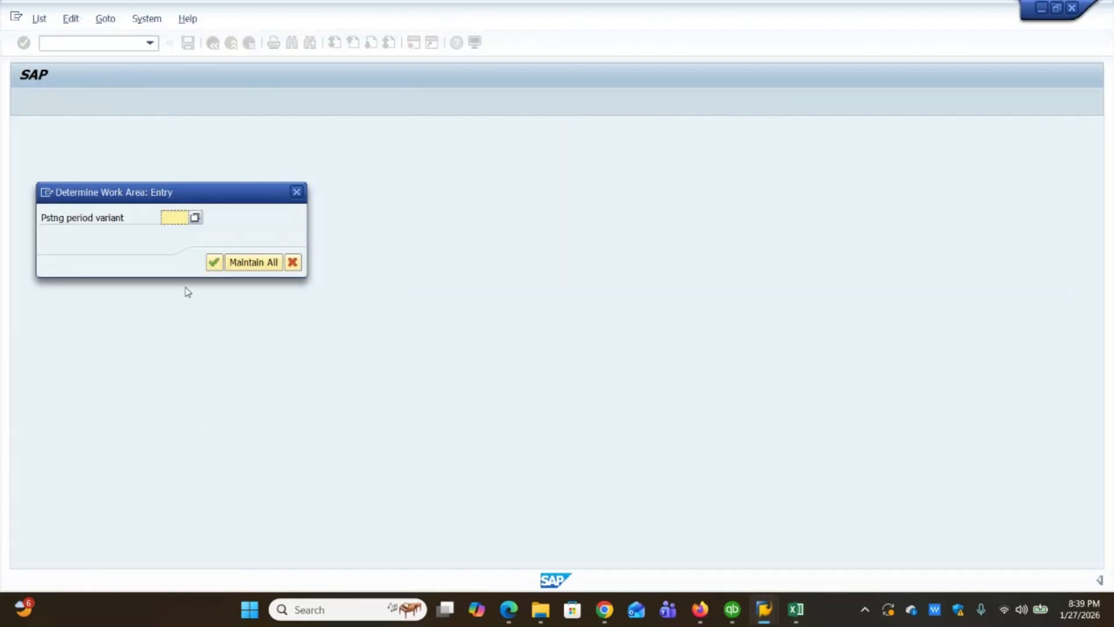
{"action": "type", "text": "777"}
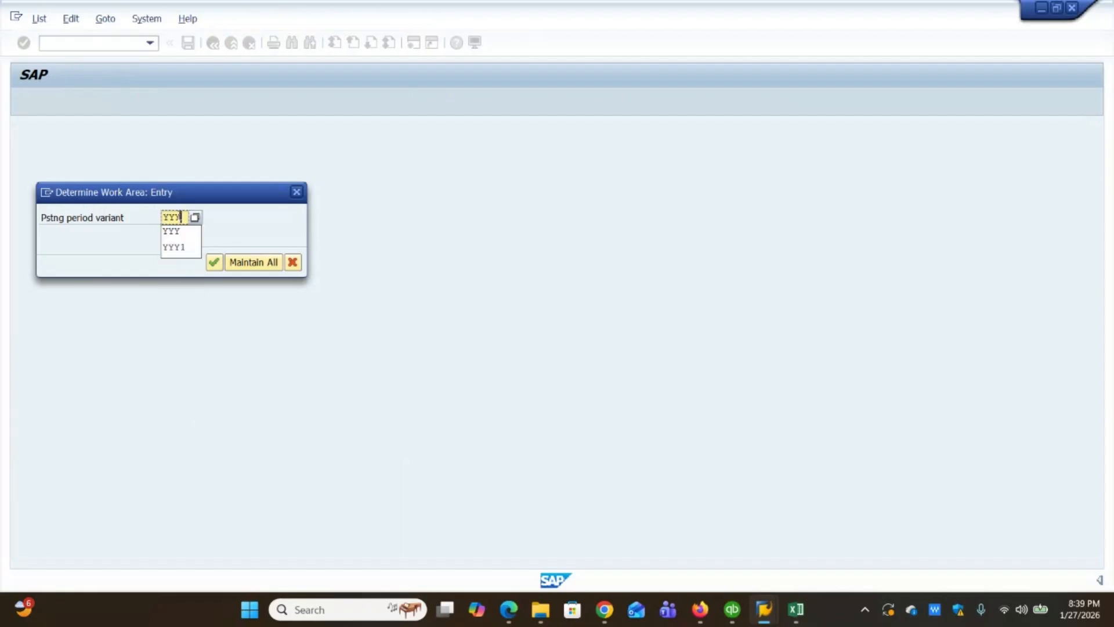
{"action": "key", "text": "Return"}
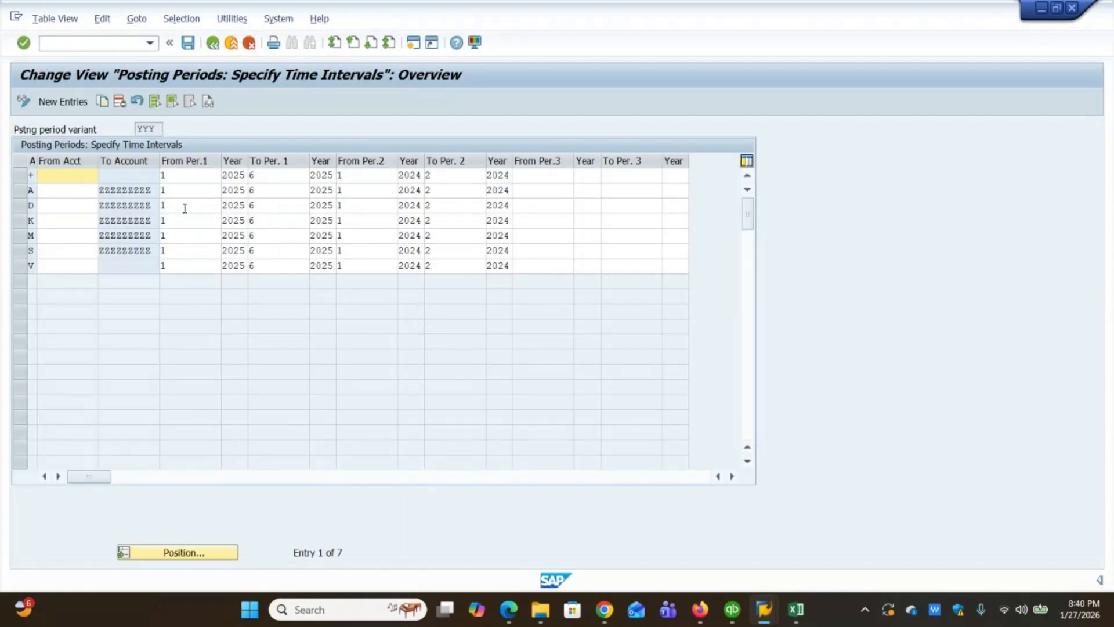
Step: Check the from and to periods of the first and second intervals in the + row
{"action": "left_click", "coordinate": [177, 178]}
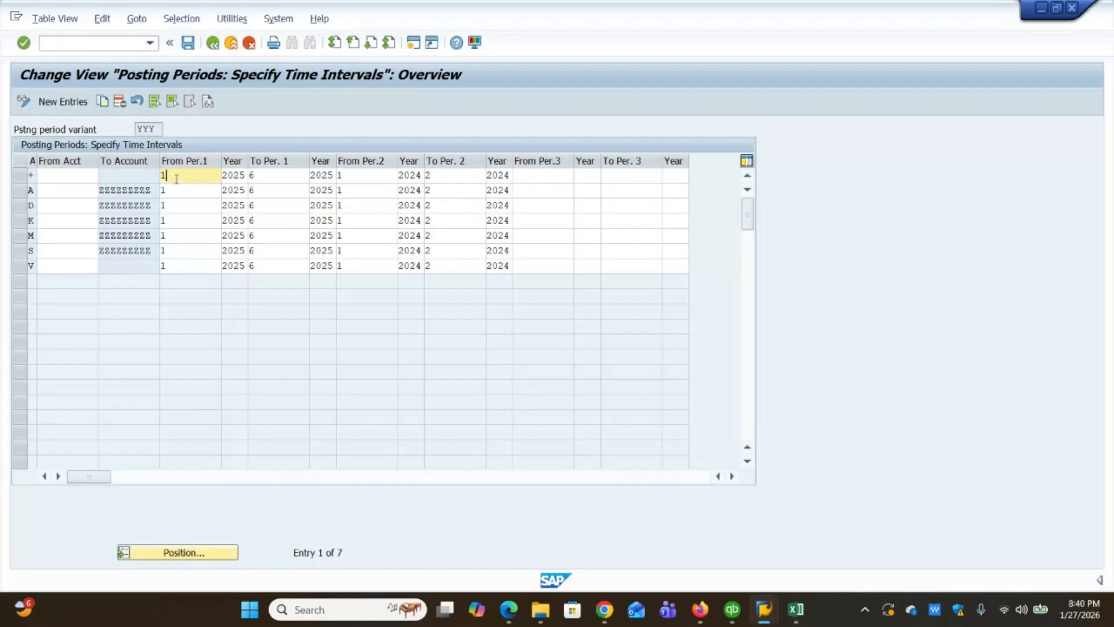
{"action": "left_click", "coordinate": [273, 175]}
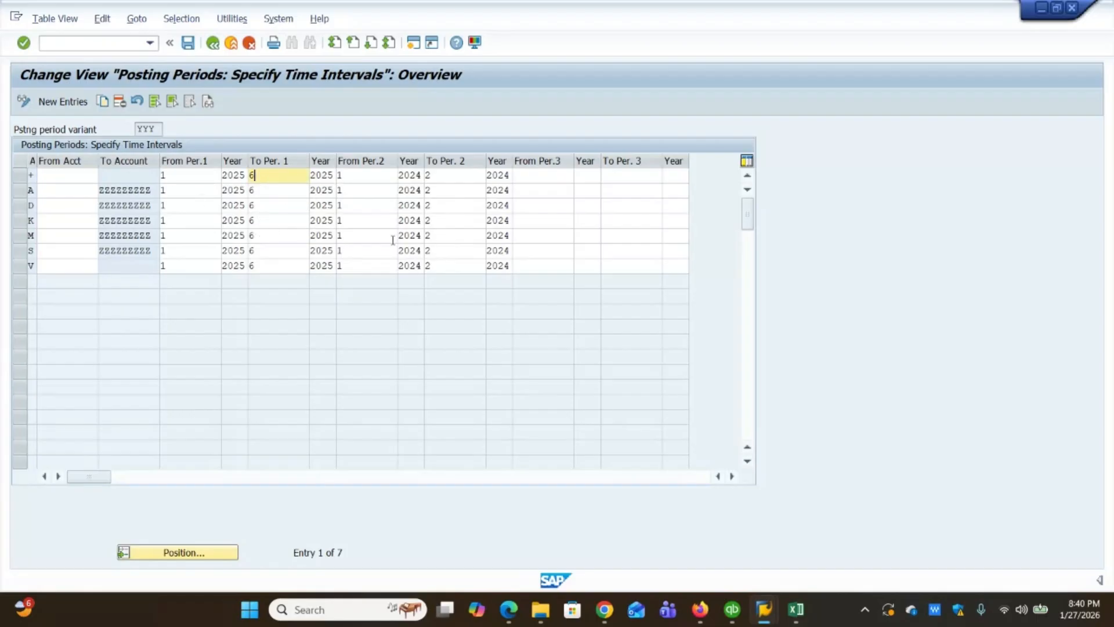
{"action": "left_click", "coordinate": [361, 180]}
{"action": "left_click", "coordinate": [468, 178]}
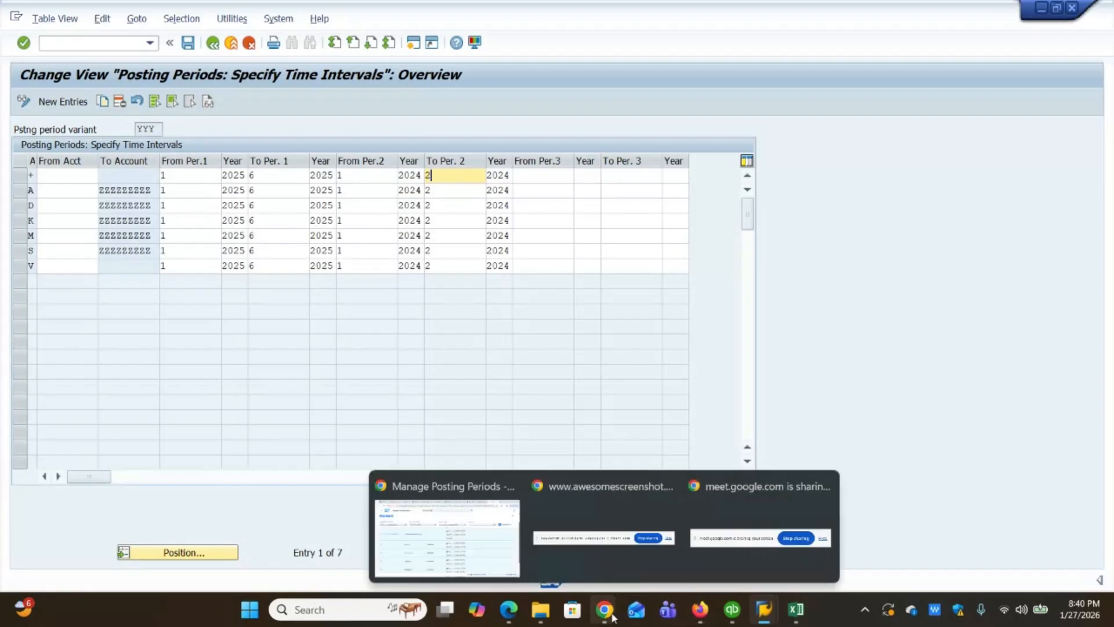
Step: Switch to the Fiori Manage Posting Periods app and review the open normal and adjustment periods of the account types
{"action": "left_click", "coordinate": [485, 526]}
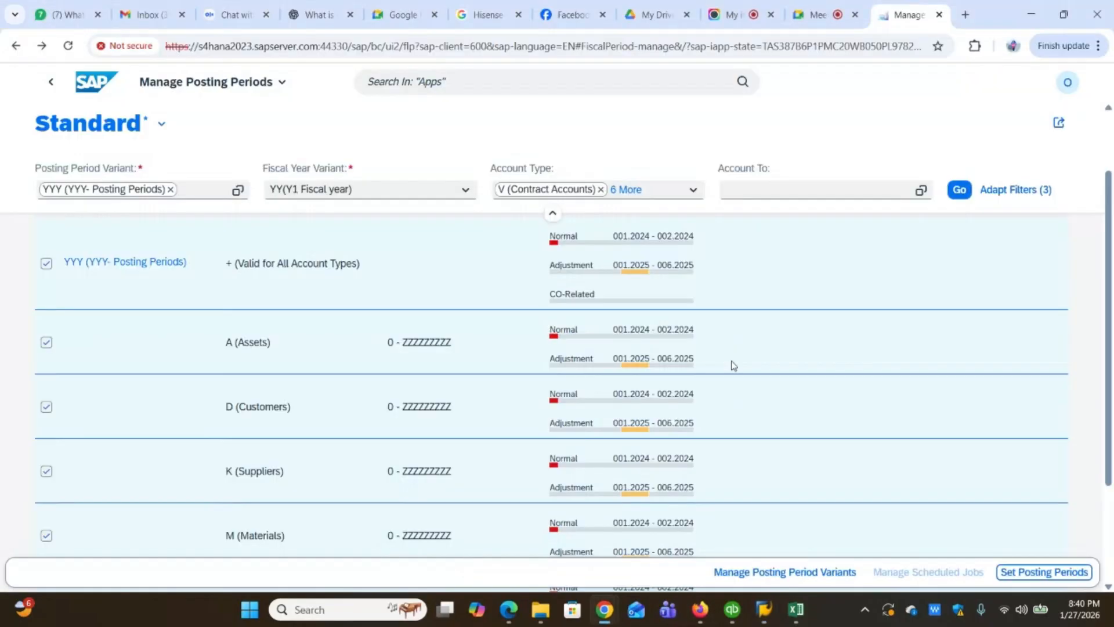
{"action": "scroll", "coordinate": [833, 441], "scroll_direction": "down", "scroll_amount": 1}
{"action": "scroll", "coordinate": [833, 441], "scroll_direction": "up", "scroll_amount": 4}
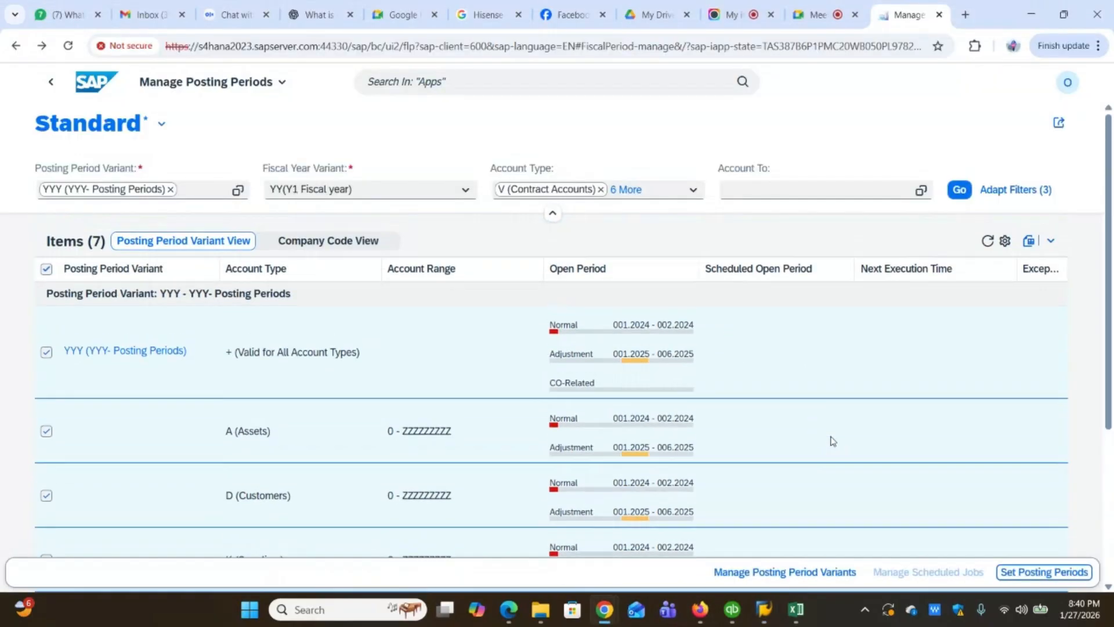
{"action": "scroll", "coordinate": [833, 441], "scroll_direction": "down", "scroll_amount": 4}
{"action": "scroll", "coordinate": [833, 441], "scroll_direction": "down", "scroll_amount": 2}
{"action": "scroll", "coordinate": [833, 441], "scroll_direction": "up", "scroll_amount": 4}
{"action": "scroll", "coordinate": [833, 441], "scroll_direction": "down", "scroll_amount": 2}
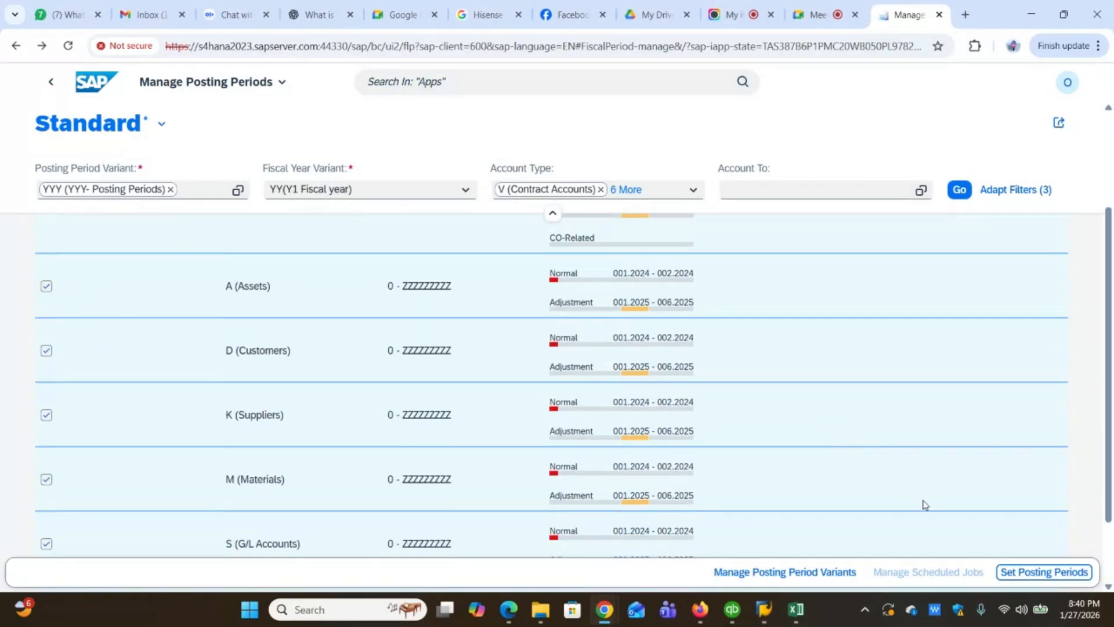
Step: Restore the SAP GUI window to a smaller size over the browser and compare its posting periods with the Fiori list
{"action": "mouse_move", "coordinate": [764, 609]}
{"action": "left_click", "coordinate": [809, 522]}
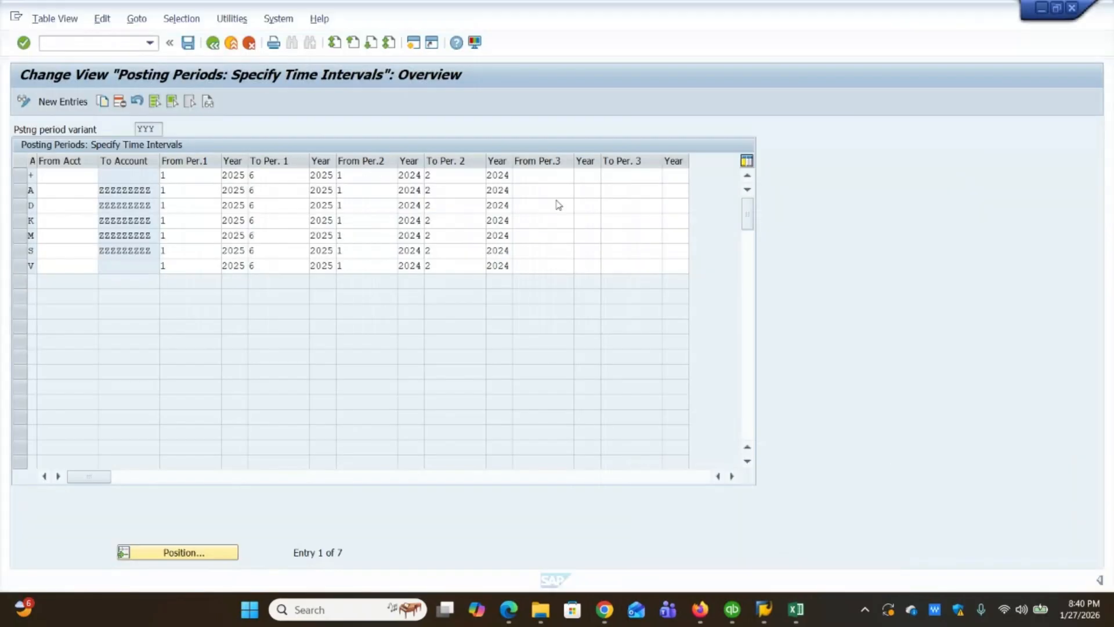
{"action": "left_click", "coordinate": [1059, 7]}
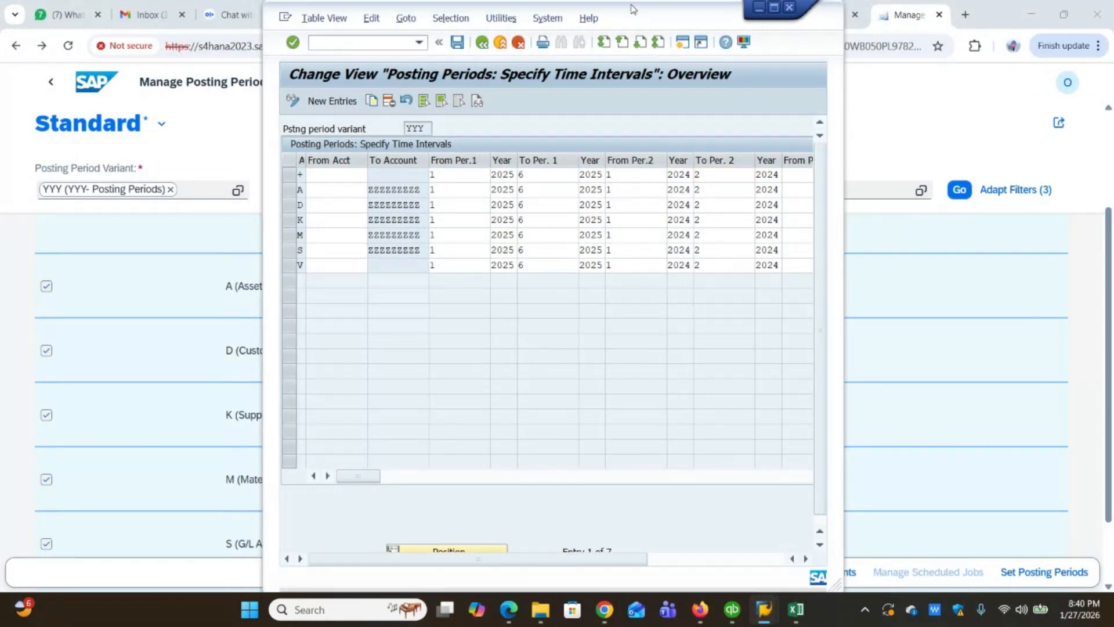
{"action": "left_click_drag", "start_coordinate": [629, 10], "coordinate": [319, 21]}
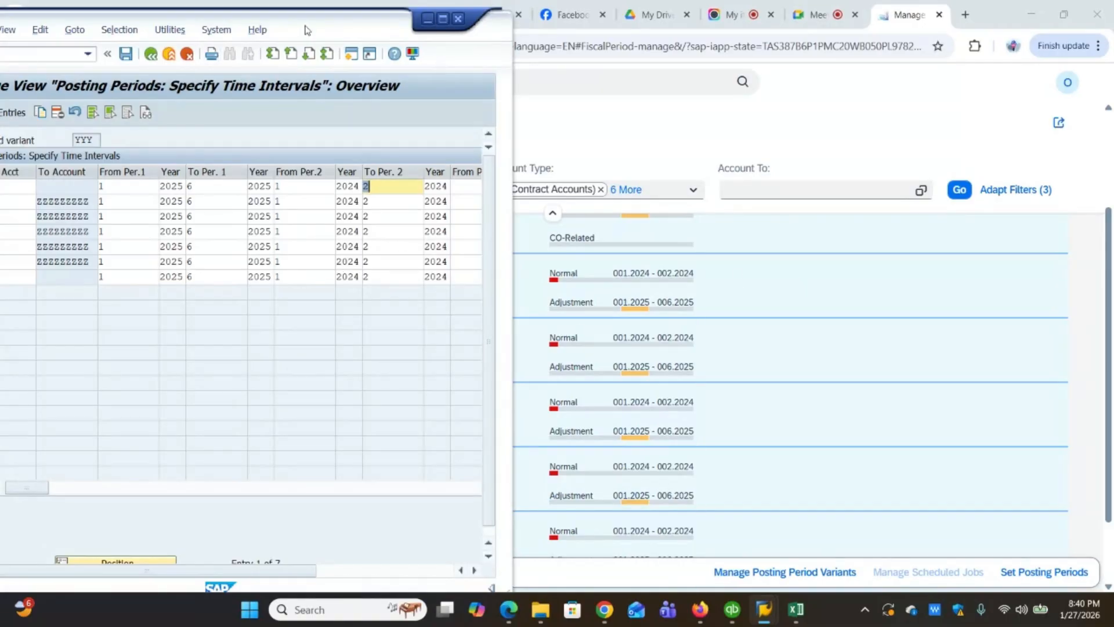
{"action": "left_click_drag", "start_coordinate": [305, 28], "coordinate": [927, 108]}
{"action": "left_click", "coordinate": [983, 101]}
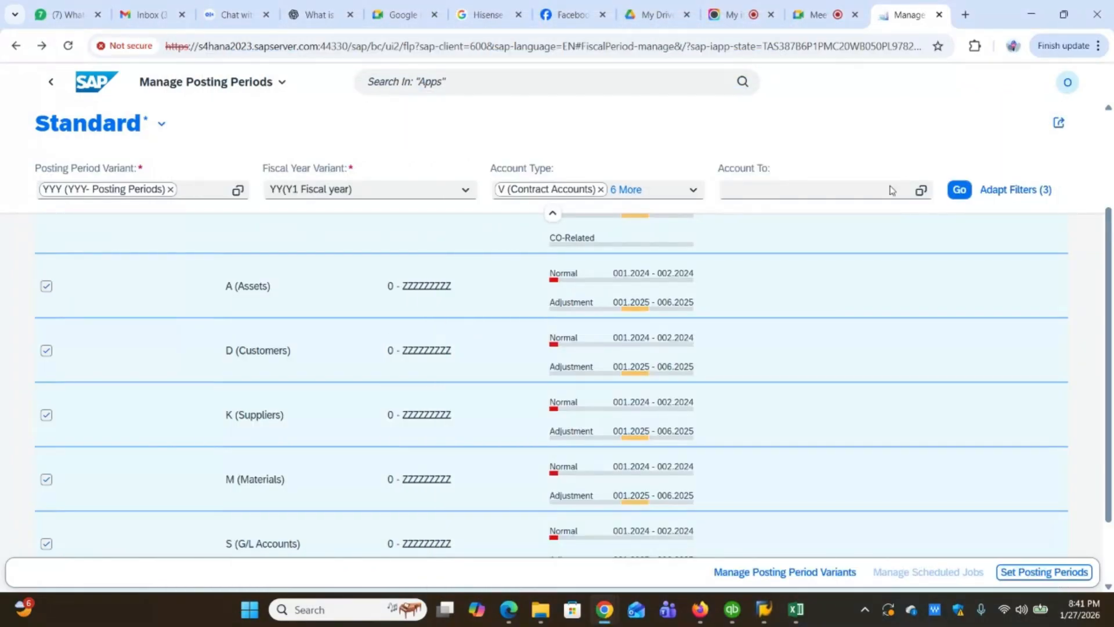
{"action": "scroll", "coordinate": [806, 311], "scroll_direction": "down", "scroll_amount": 2}
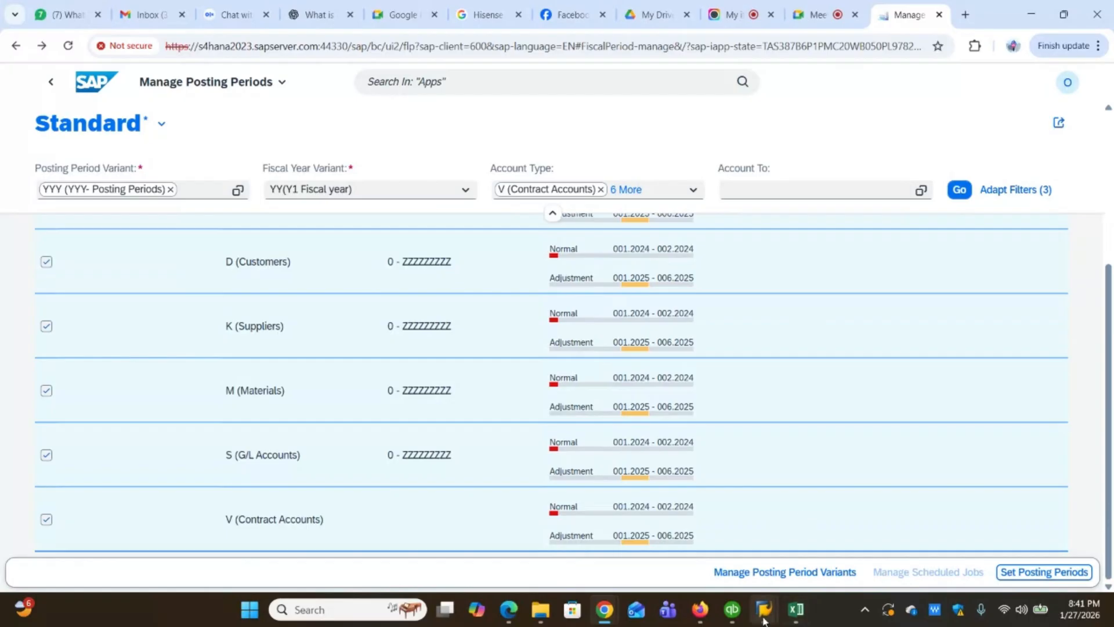
{"action": "left_click", "coordinate": [793, 554]}
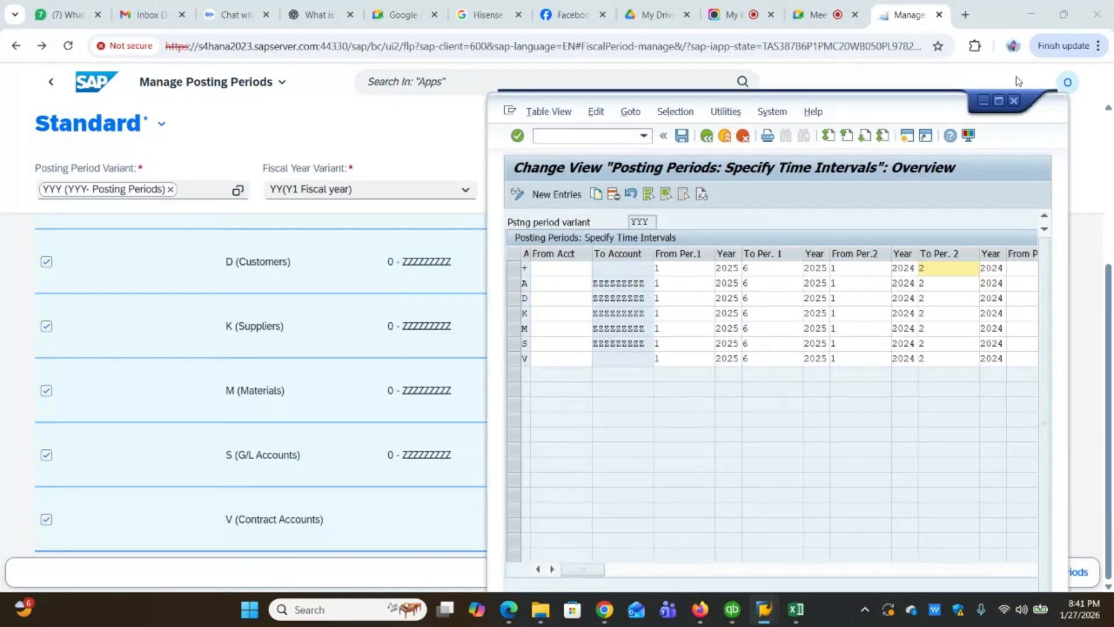
Step: Minimize the browser, select cell B182 in the Excel notes, and bring the SAP GUI posting periods window back maximized
{"action": "left_click", "coordinate": [1031, 15]}
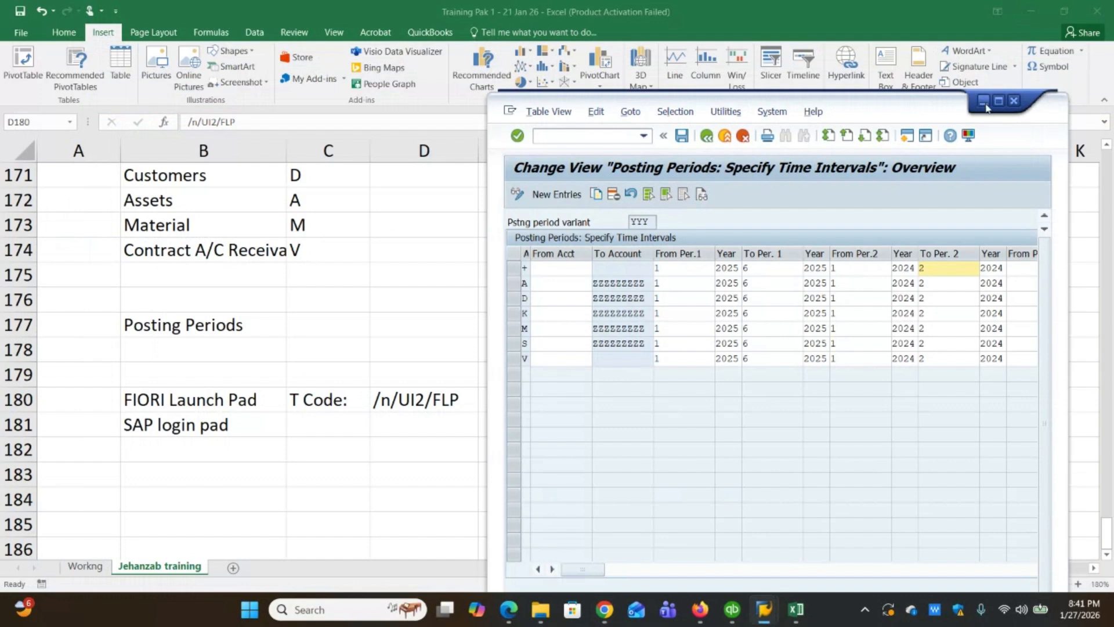
{"action": "left_click", "coordinate": [984, 102]}
{"action": "left_click", "coordinate": [267, 463]}
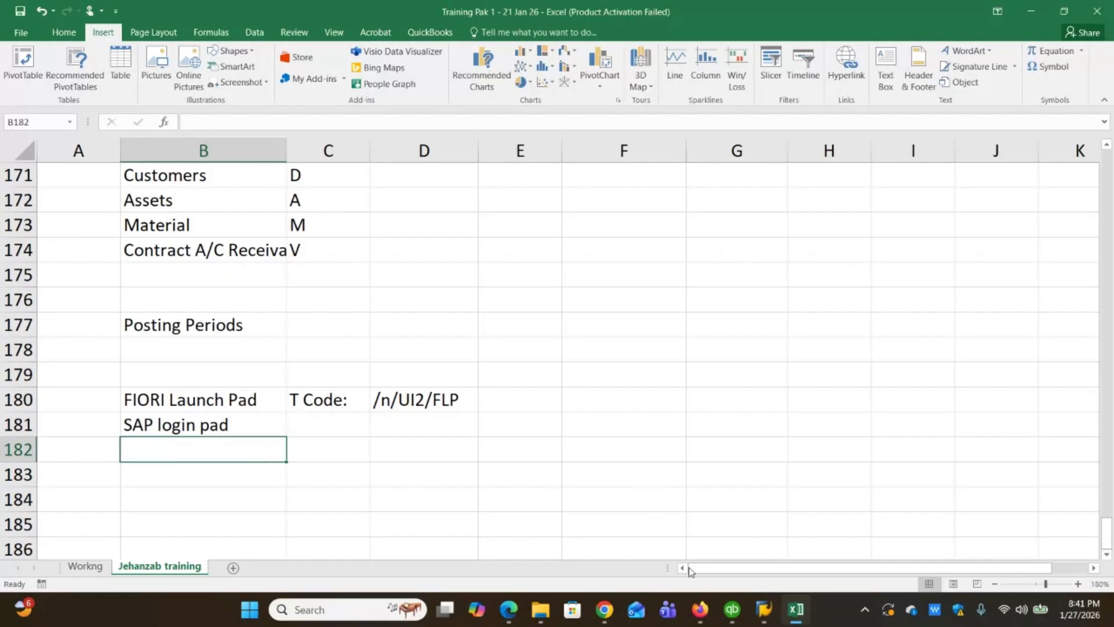
{"action": "mouse_move", "coordinate": [764, 610]}
{"action": "left_click", "coordinate": [807, 528]}
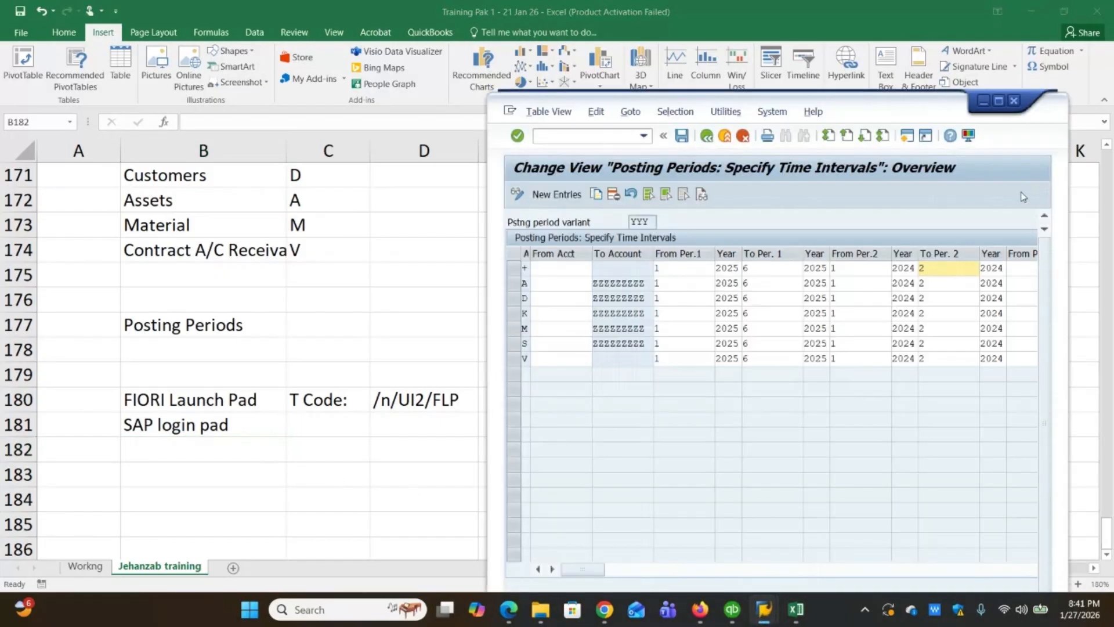
{"action": "left_click", "coordinate": [999, 100]}
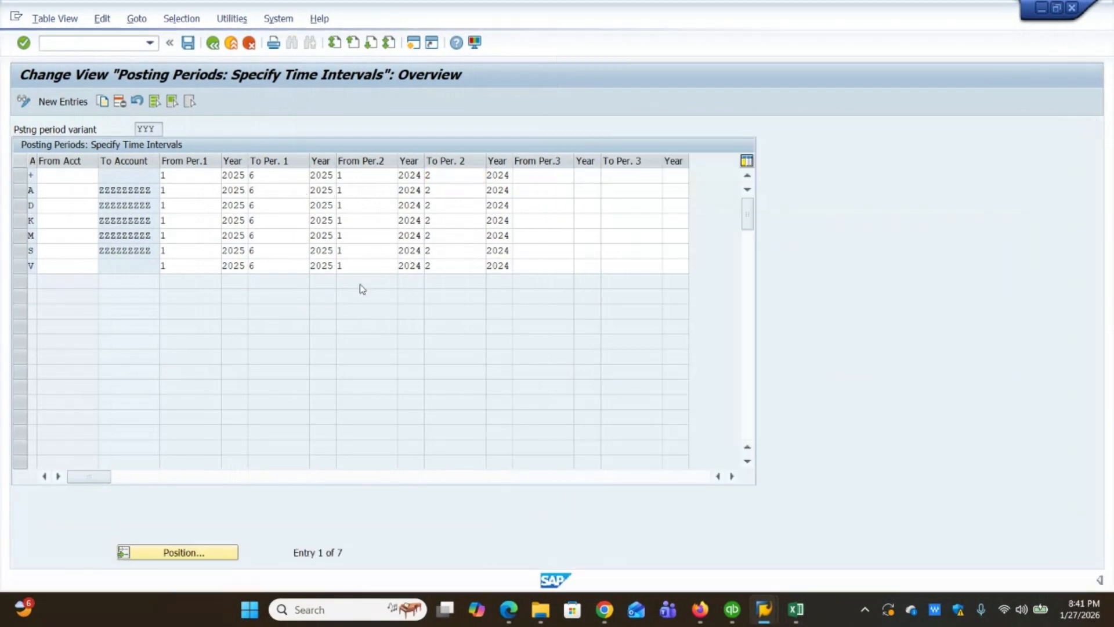
Step: Leave the posting periods table and reopen Open and Close Posting Periods for variant YYY
{"action": "key", "text": "F3"}
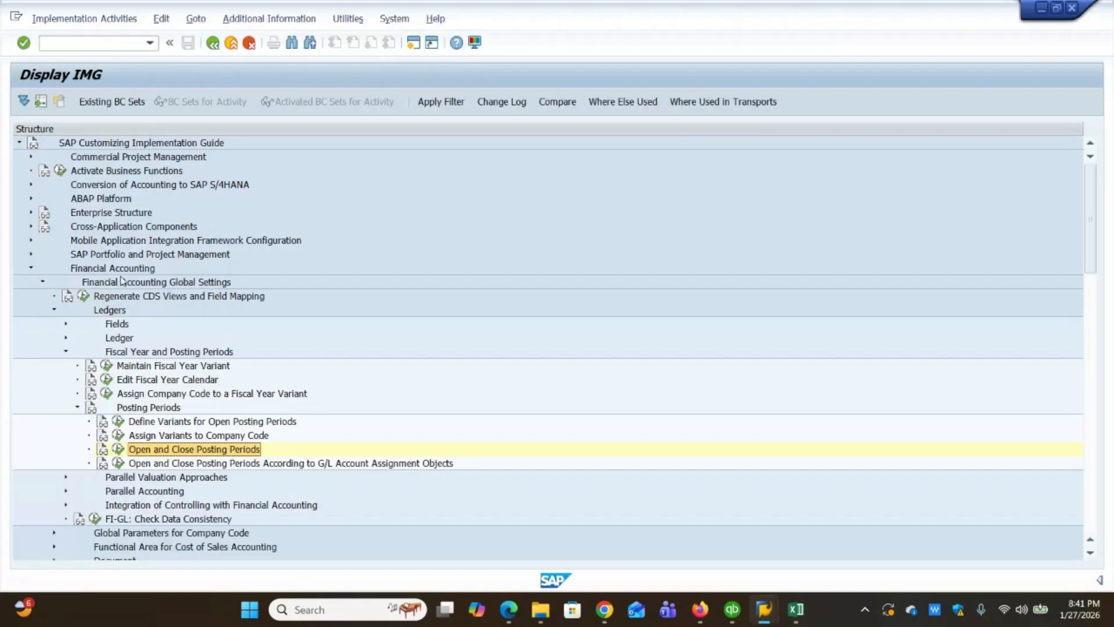
{"action": "left_click", "coordinate": [118, 449]}
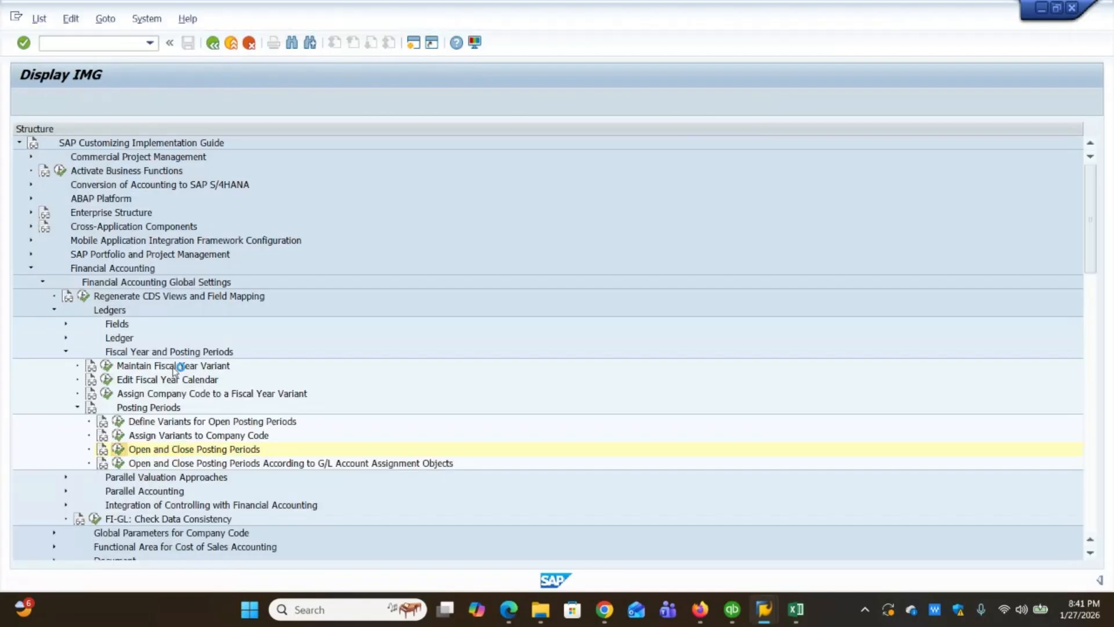
{"action": "type", "text": "YYY"}
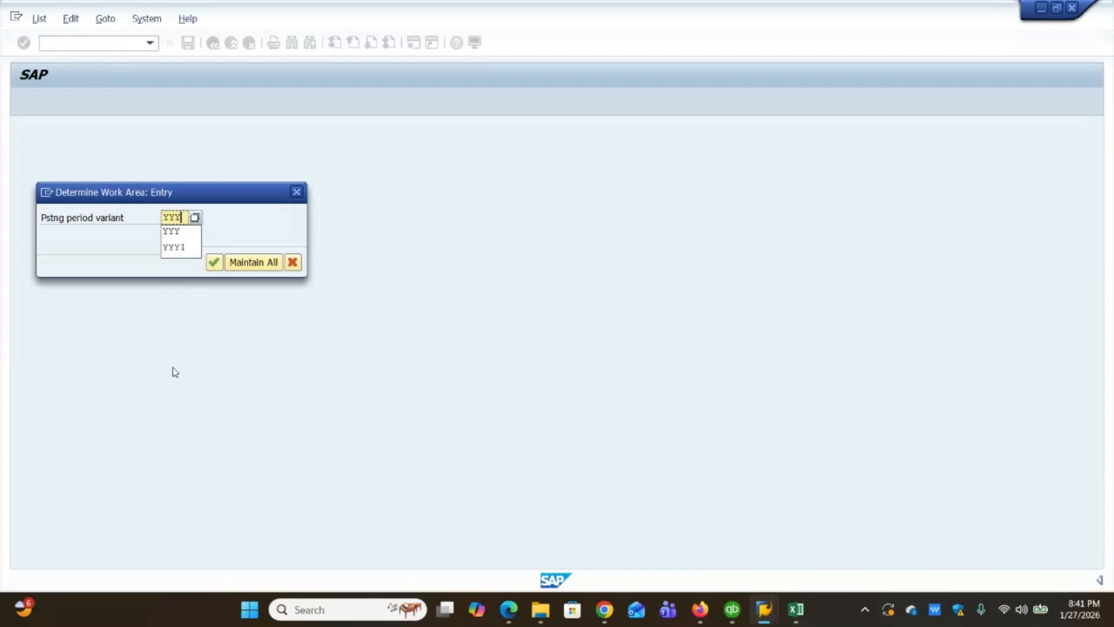
{"action": "key", "text": "Return"}
{"action": "key", "text": "Return"}
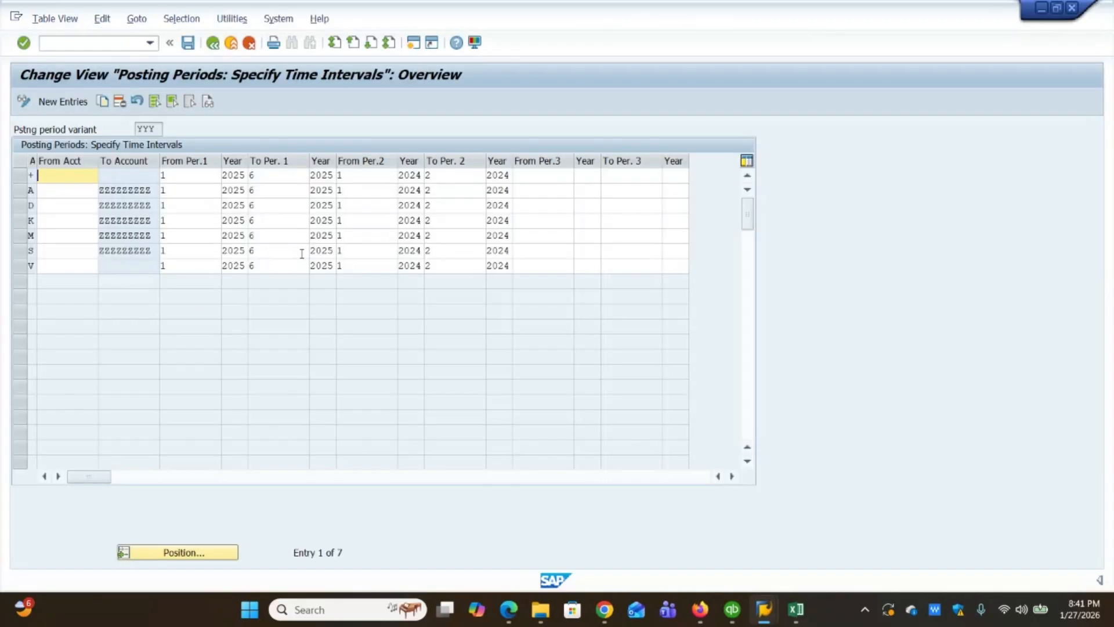
Step: Set the To Per. 1 value to 12 in all seven rows: +, A, D, K, M, S and V
{"action": "left_click", "coordinate": [265, 178]}
{"action": "key", "text": "BackSpace"}
{"action": "type", "text": "12"}
{"action": "key", "text": "Down"}
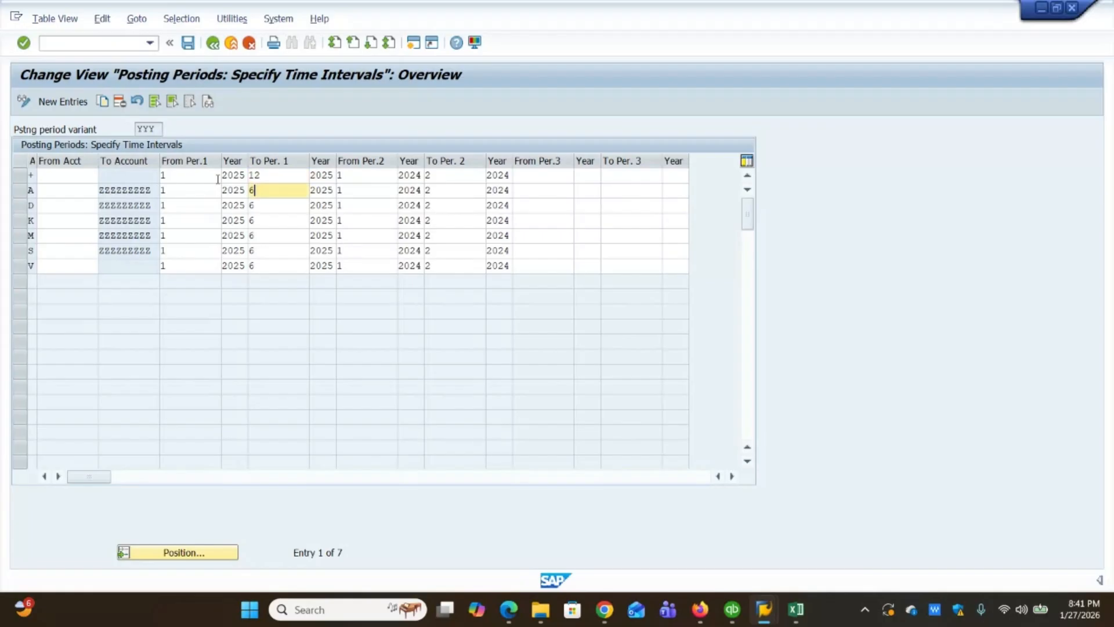
{"action": "key", "text": "BackSpace"}
{"action": "type", "text": "12"}
{"action": "key", "text": "Down"}
{"action": "key", "text": "BackSpace"}
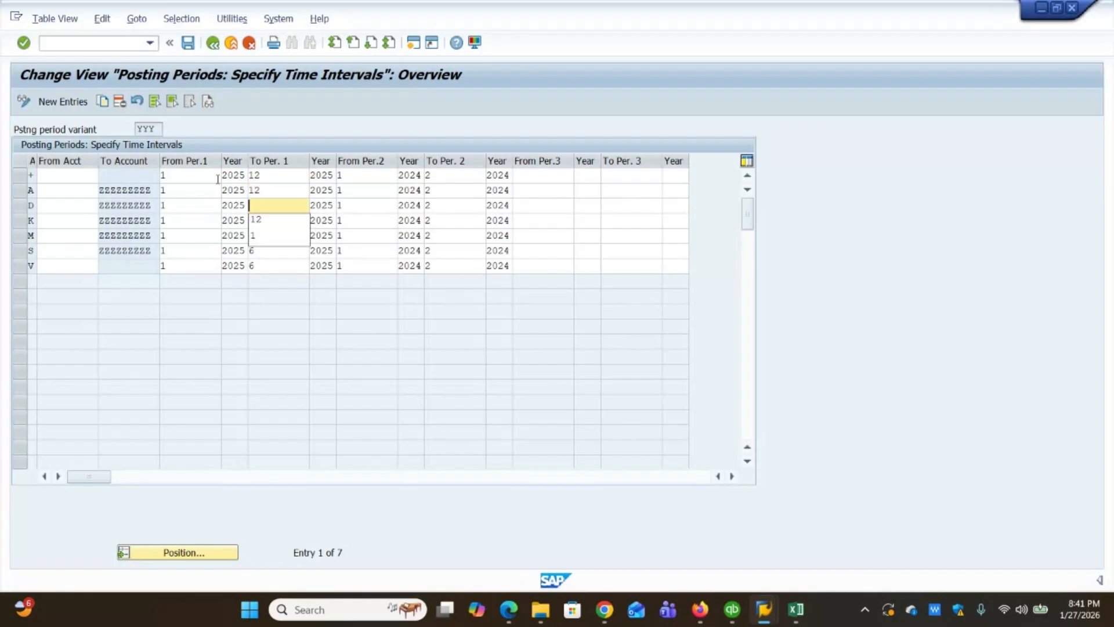
{"action": "type", "text": "12"}
{"action": "key", "text": "Down"}
{"action": "key", "text": "BackSpace"}
{"action": "type", "text": "12"}
{"action": "key", "text": "Down"}
{"action": "key", "text": "BackSpace"}
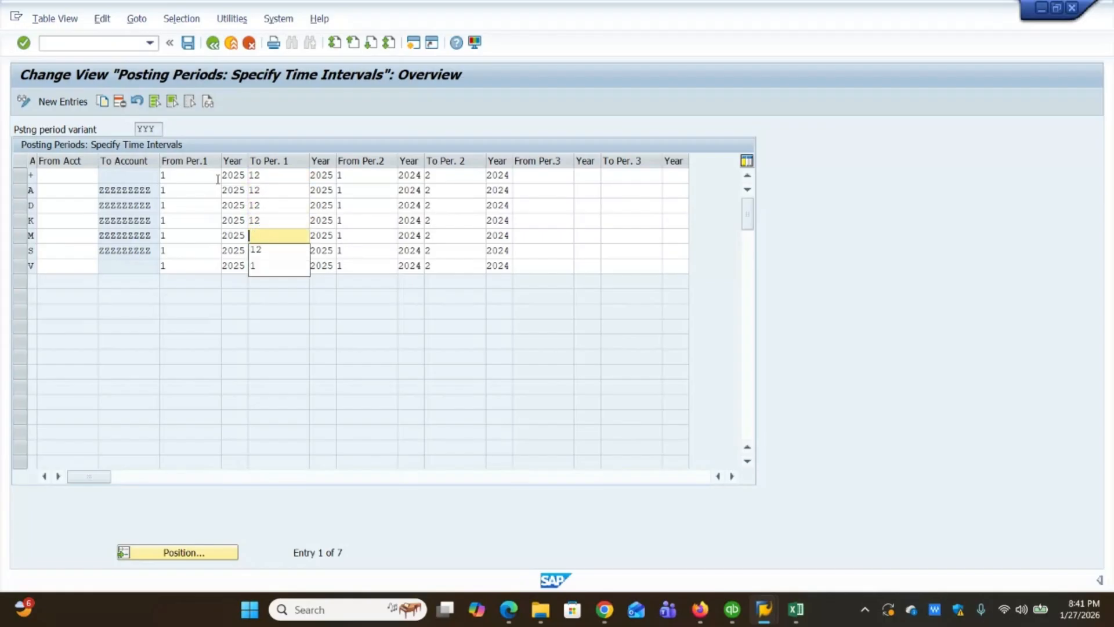
{"action": "type", "text": "12"}
{"action": "key", "text": "Down"}
{"action": "key", "text": "BackSpace"}
{"action": "type", "text": "12"}
{"action": "key", "text": "Down"}
{"action": "key", "text": "BackSpace"}
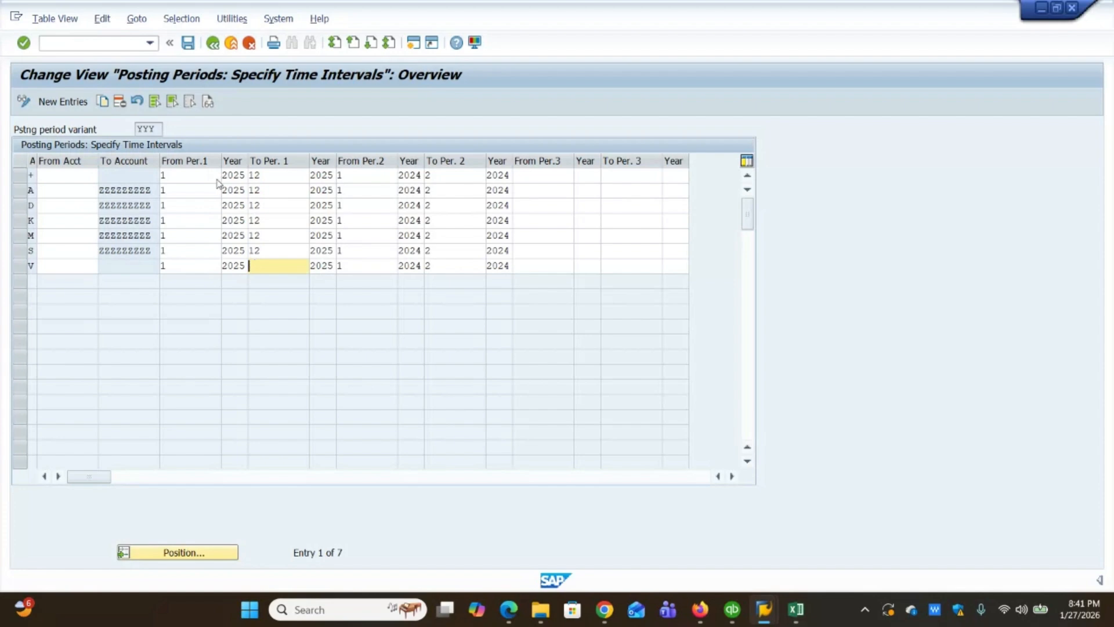
{"action": "type", "text": "12"}
Step: Save the posting periods under the customizing request "YYY- New Configuraion" and return to the implementation guide
{"action": "left_click", "coordinate": [188, 46]}
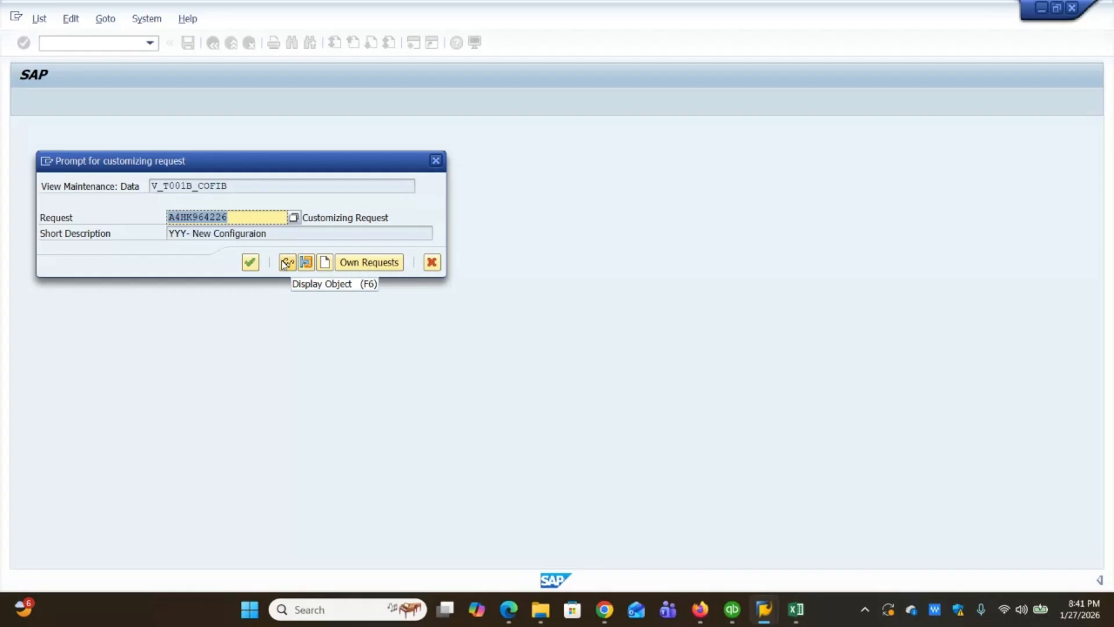
{"action": "left_click", "coordinate": [251, 262]}
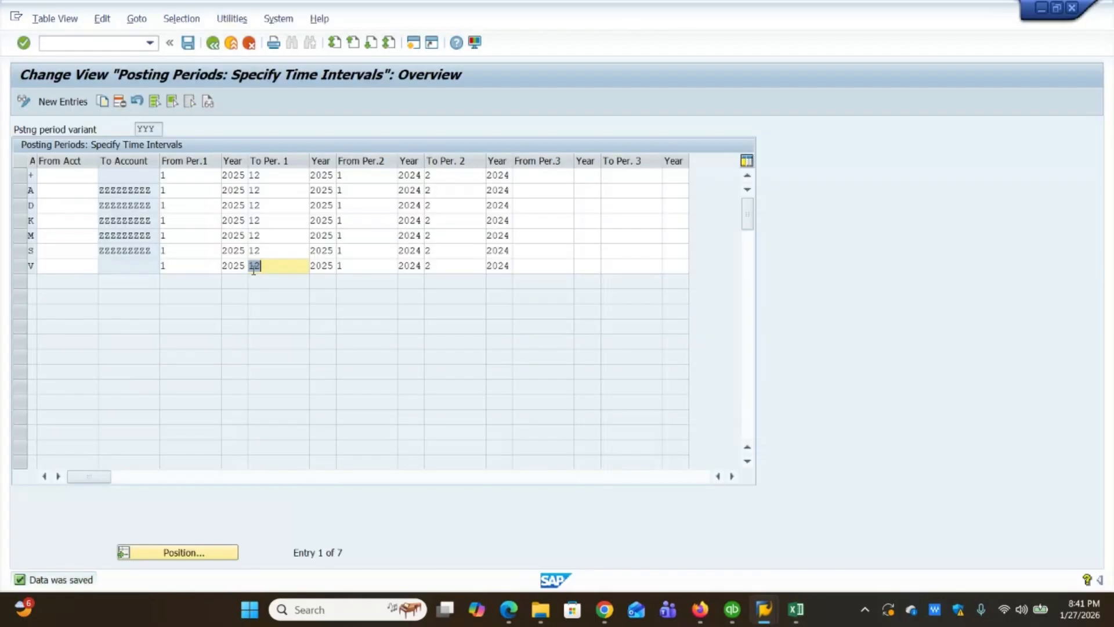
{"action": "left_click", "coordinate": [213, 43]}
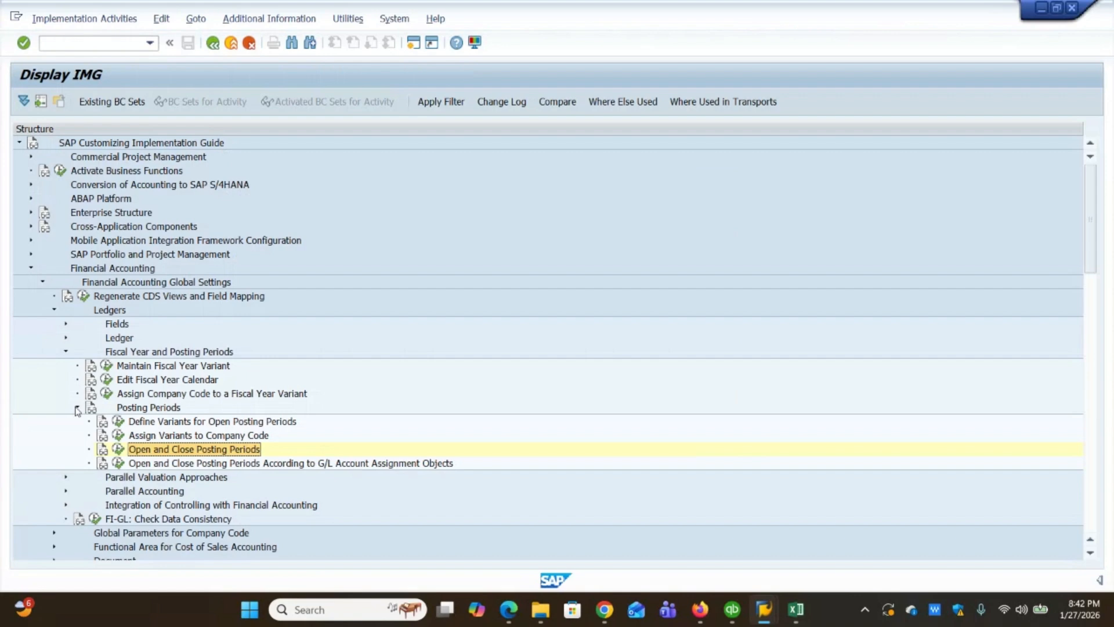
Step: Collapse the Posting Periods, Fiscal Year and Posting Periods, and Ledgers nodes of the implementation guide
{"action": "scroll", "coordinate": [77, 410], "scroll_direction": "down", "scroll_amount": 1}
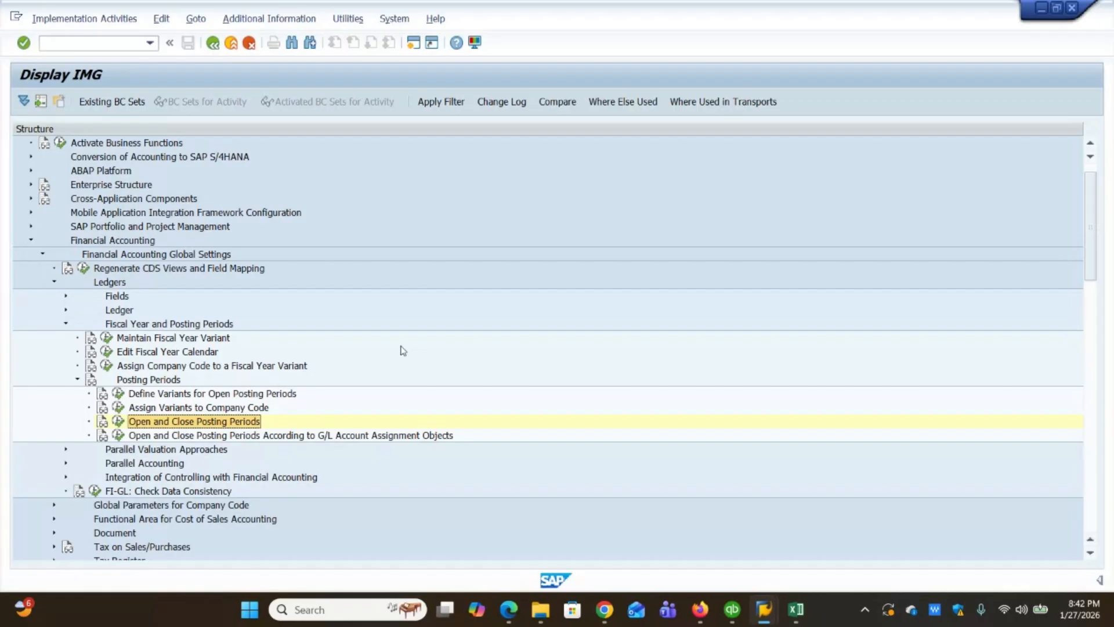
{"action": "left_click", "coordinate": [78, 380]}
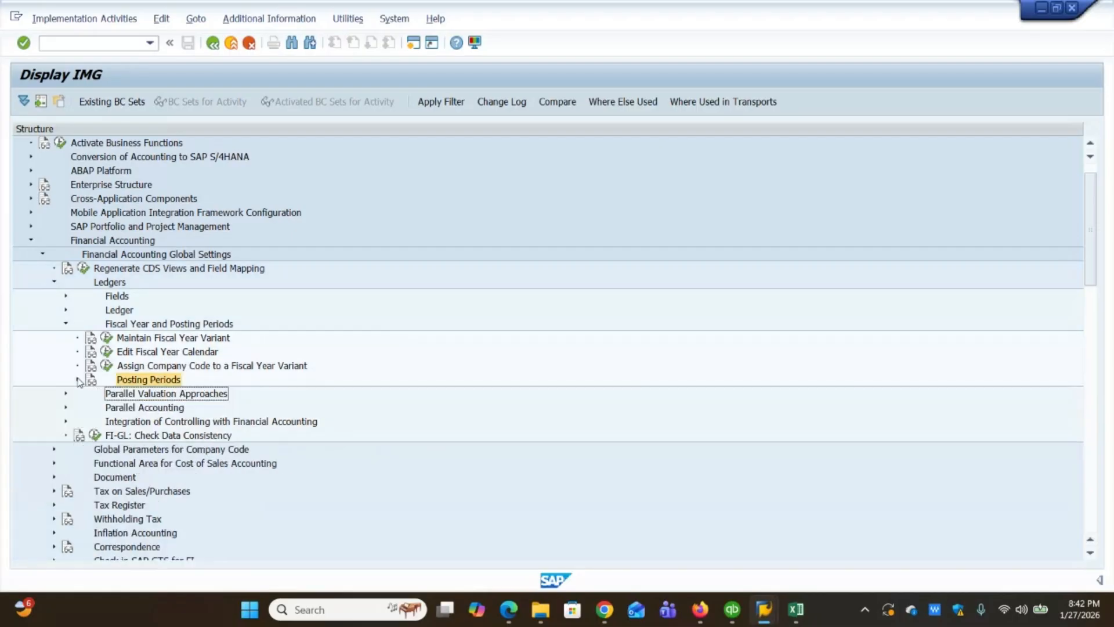
{"action": "left_click", "coordinate": [66, 325]}
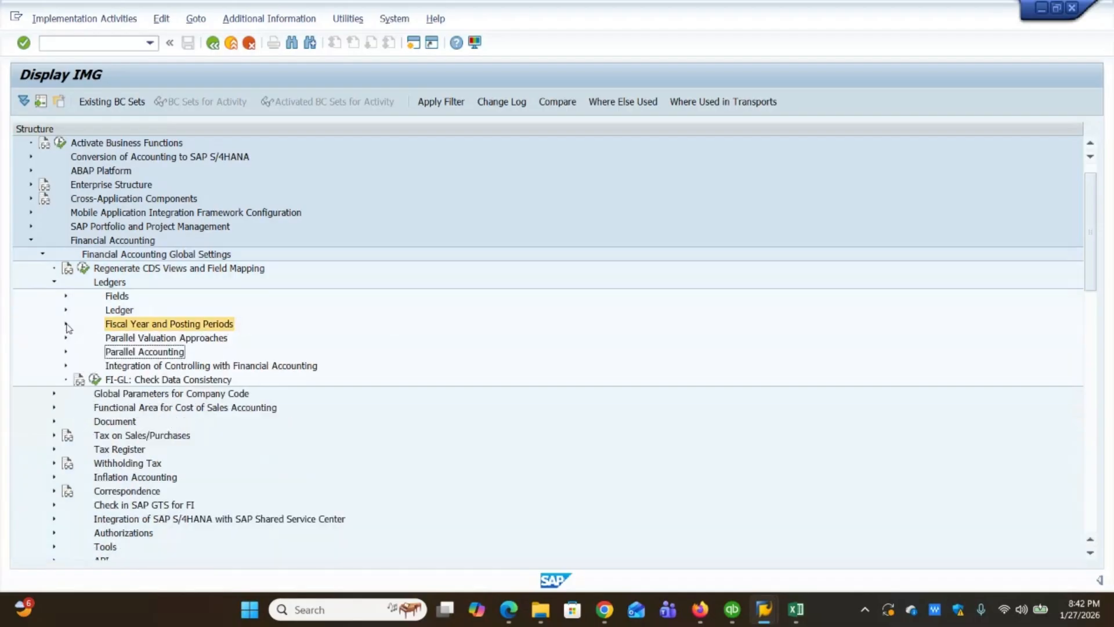
{"action": "left_click", "coordinate": [54, 283]}
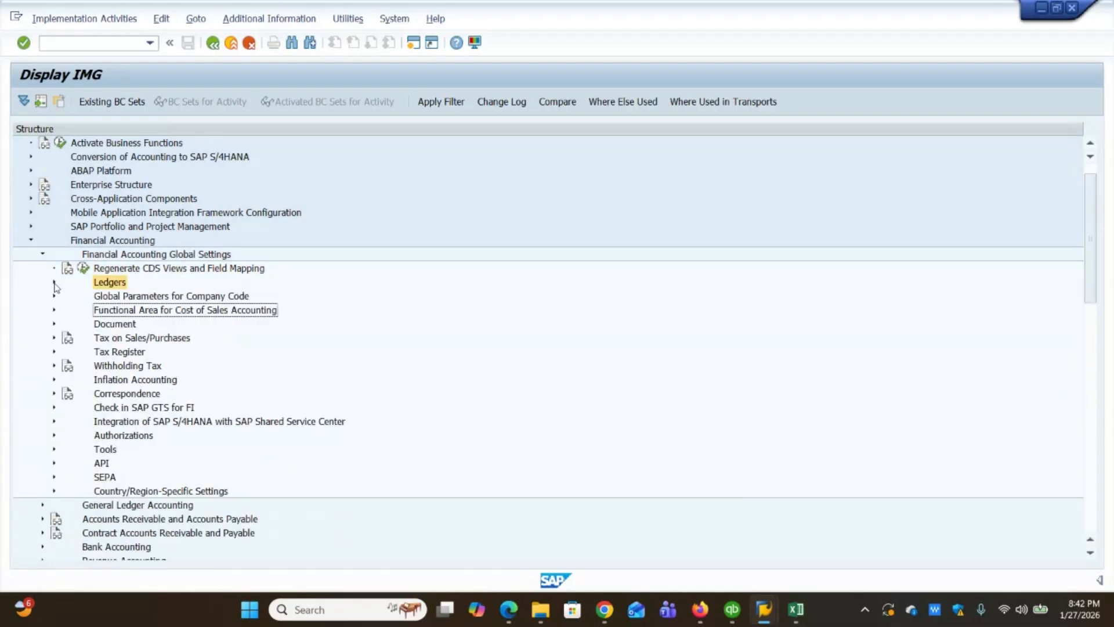